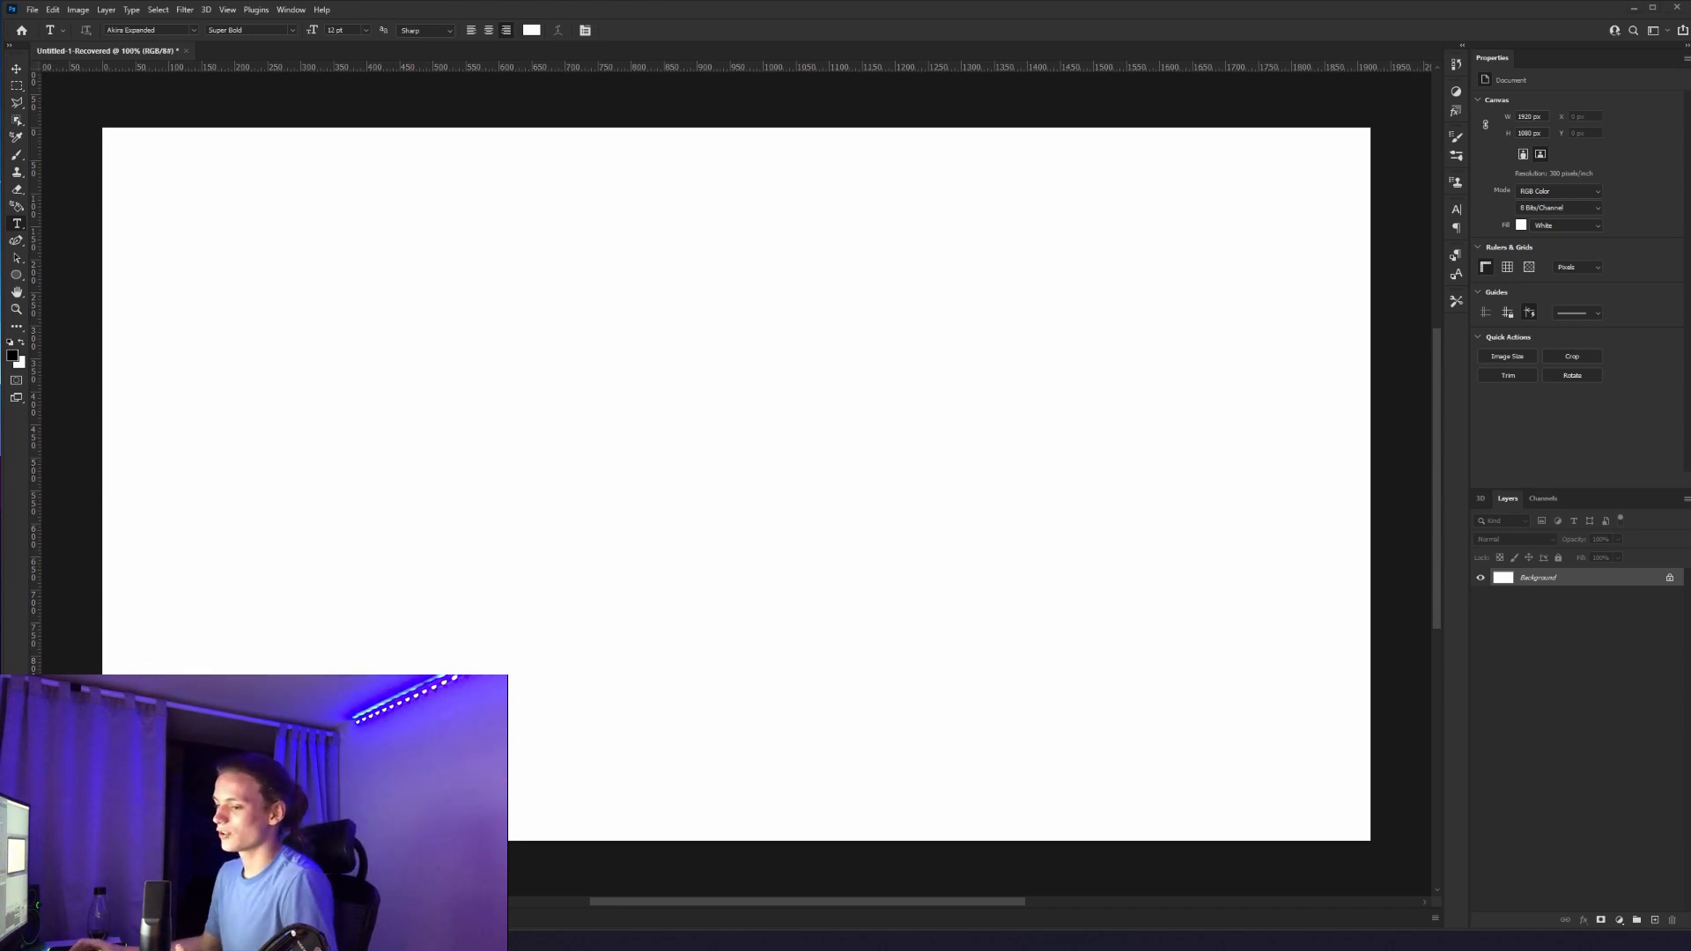
Step: Place the wider-view music playlist screenshot with the light grey clips from the Desktop folder into the blank canvas
{"action": "key", "text": "super+e"}
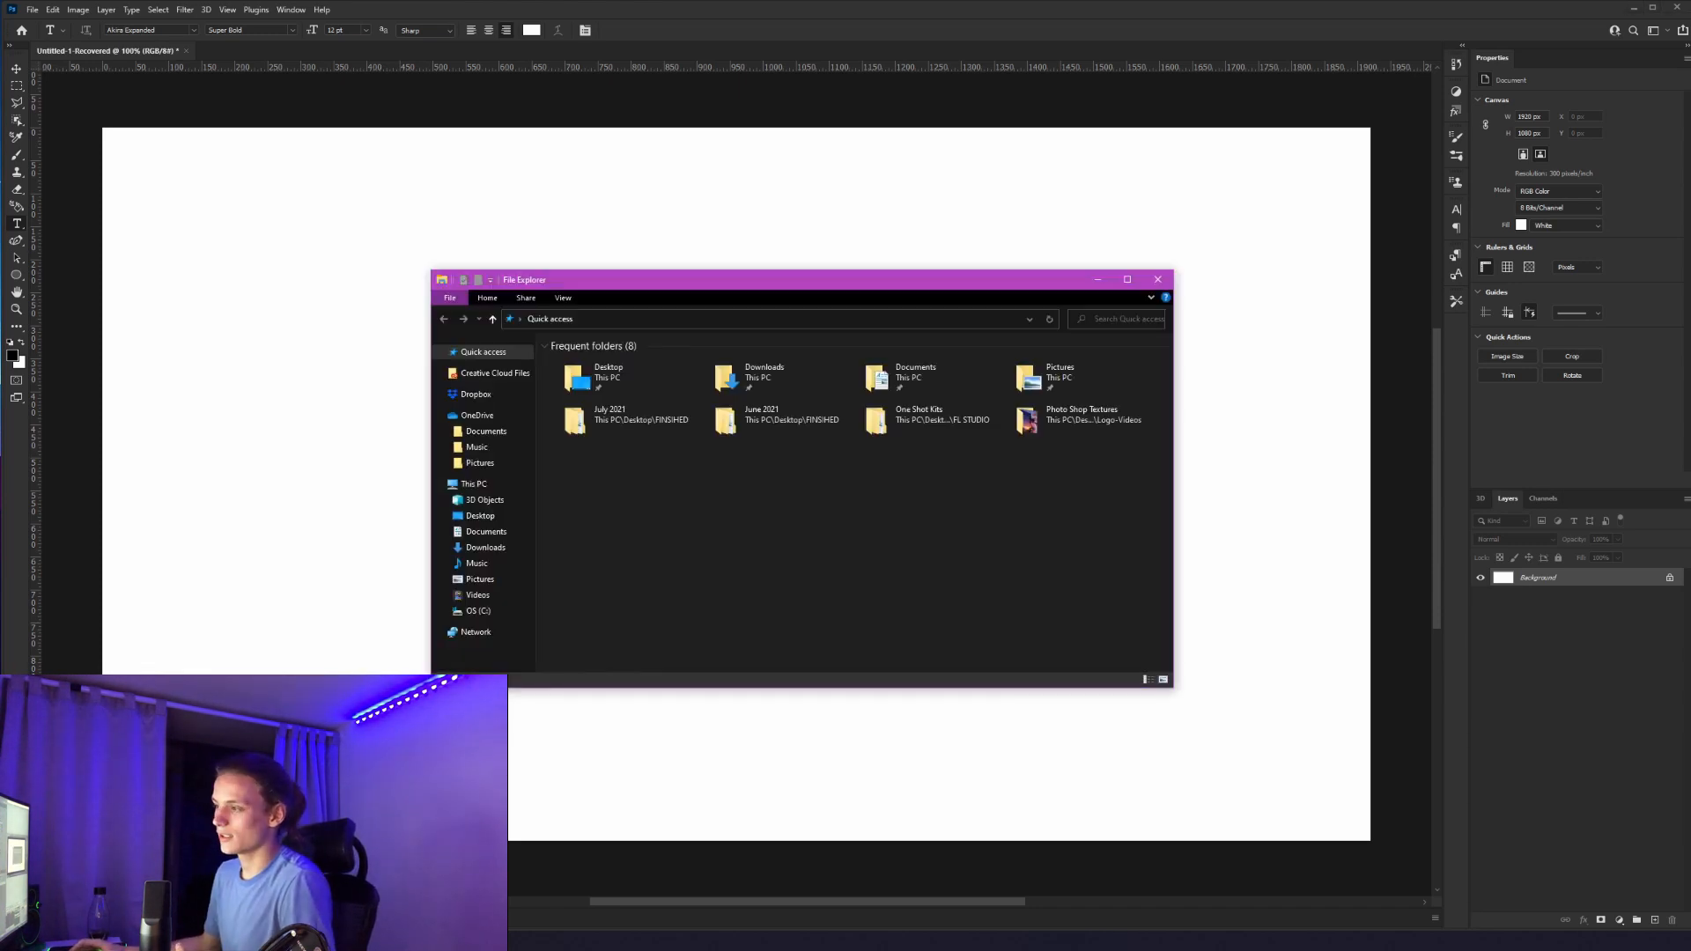
{"action": "left_click", "coordinate": [483, 520]}
{"action": "left_click_drag", "start_coordinate": [776, 291], "coordinate": [820, 239]}
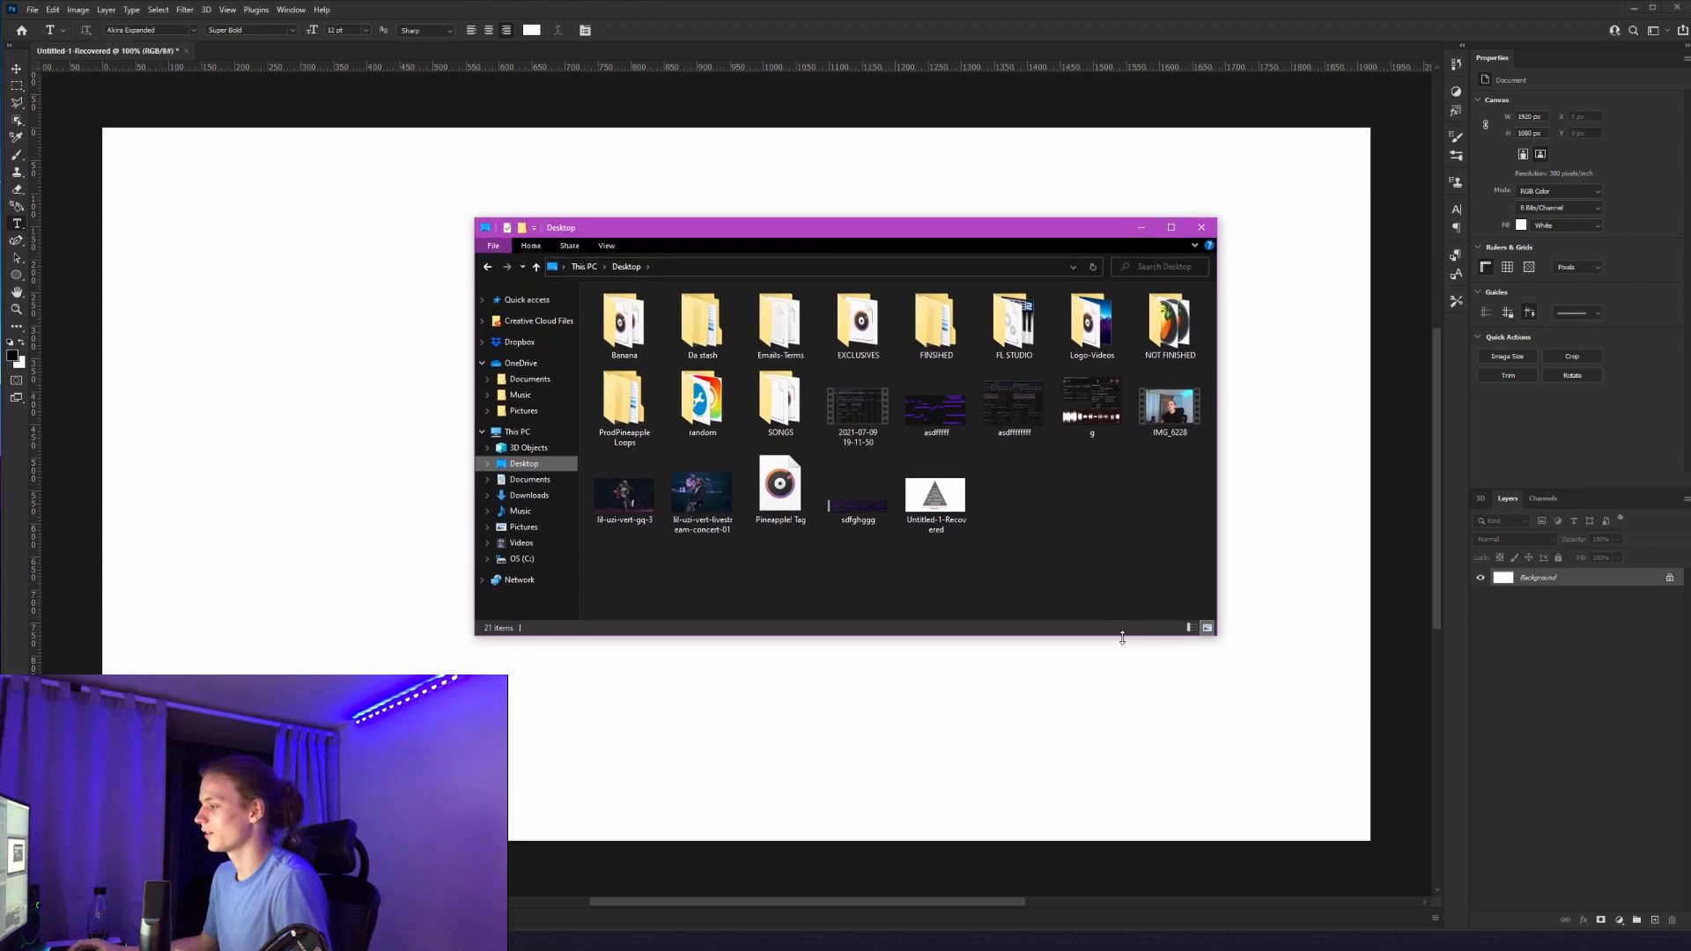
{"action": "left_click_drag", "start_coordinate": [1123, 636], "coordinate": [1124, 747]}
{"action": "left_click_drag", "start_coordinate": [1217, 606], "coordinate": [1410, 606]}
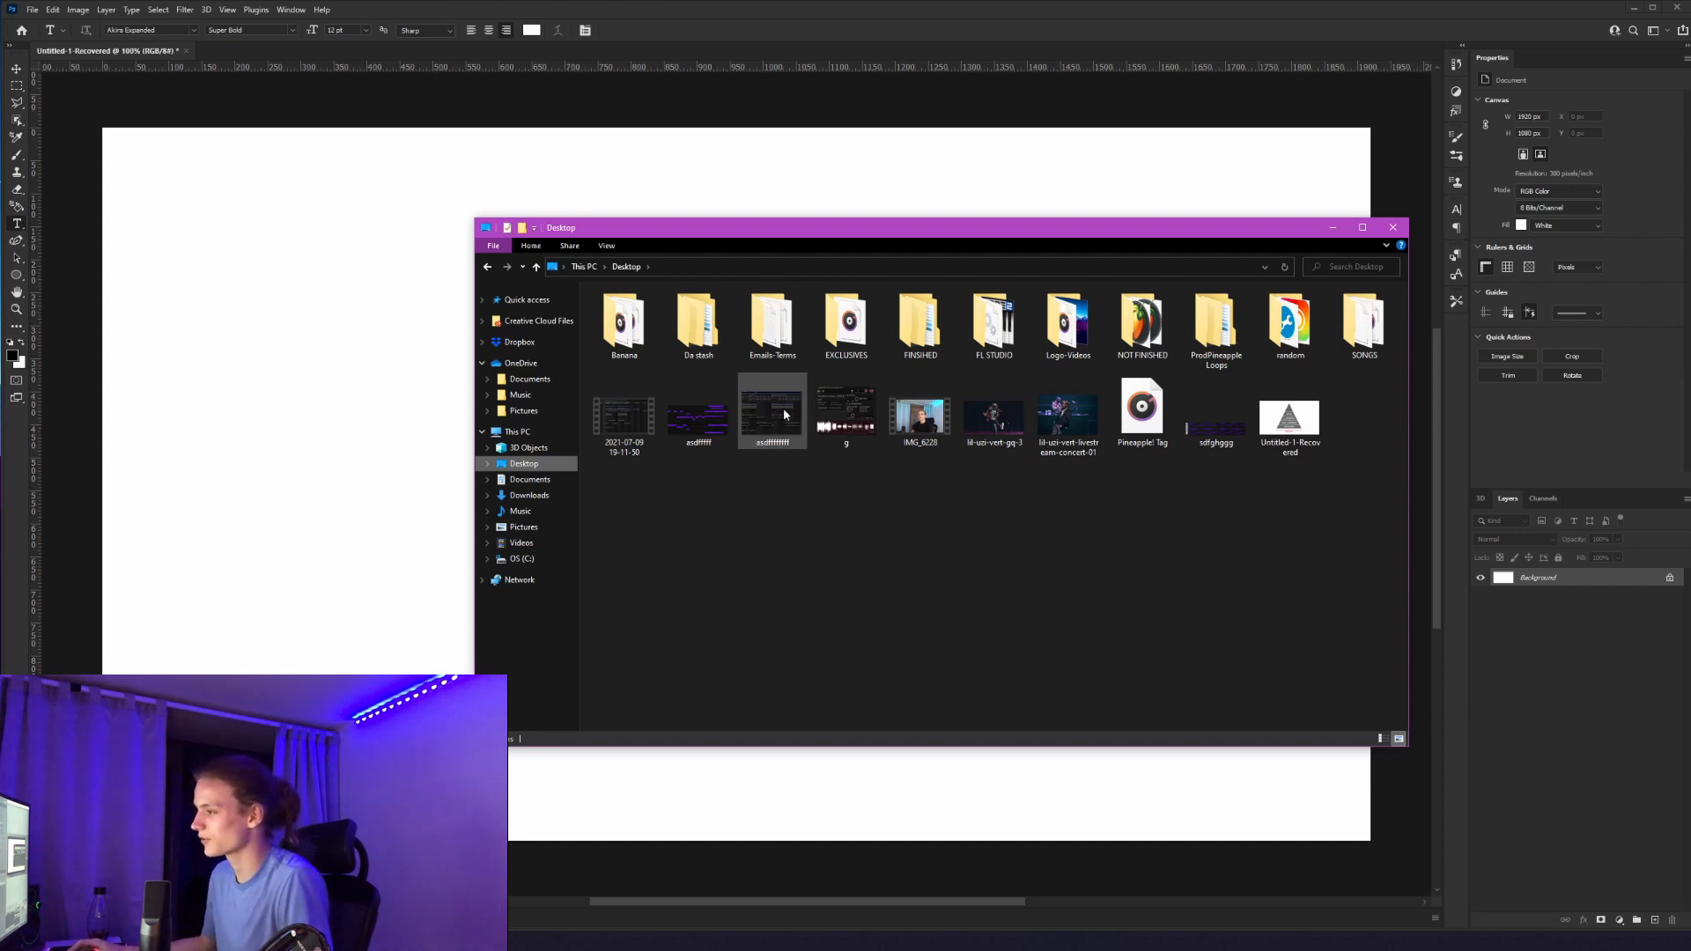
{"action": "left_click_drag", "start_coordinate": [774, 414], "coordinate": [291, 575]}
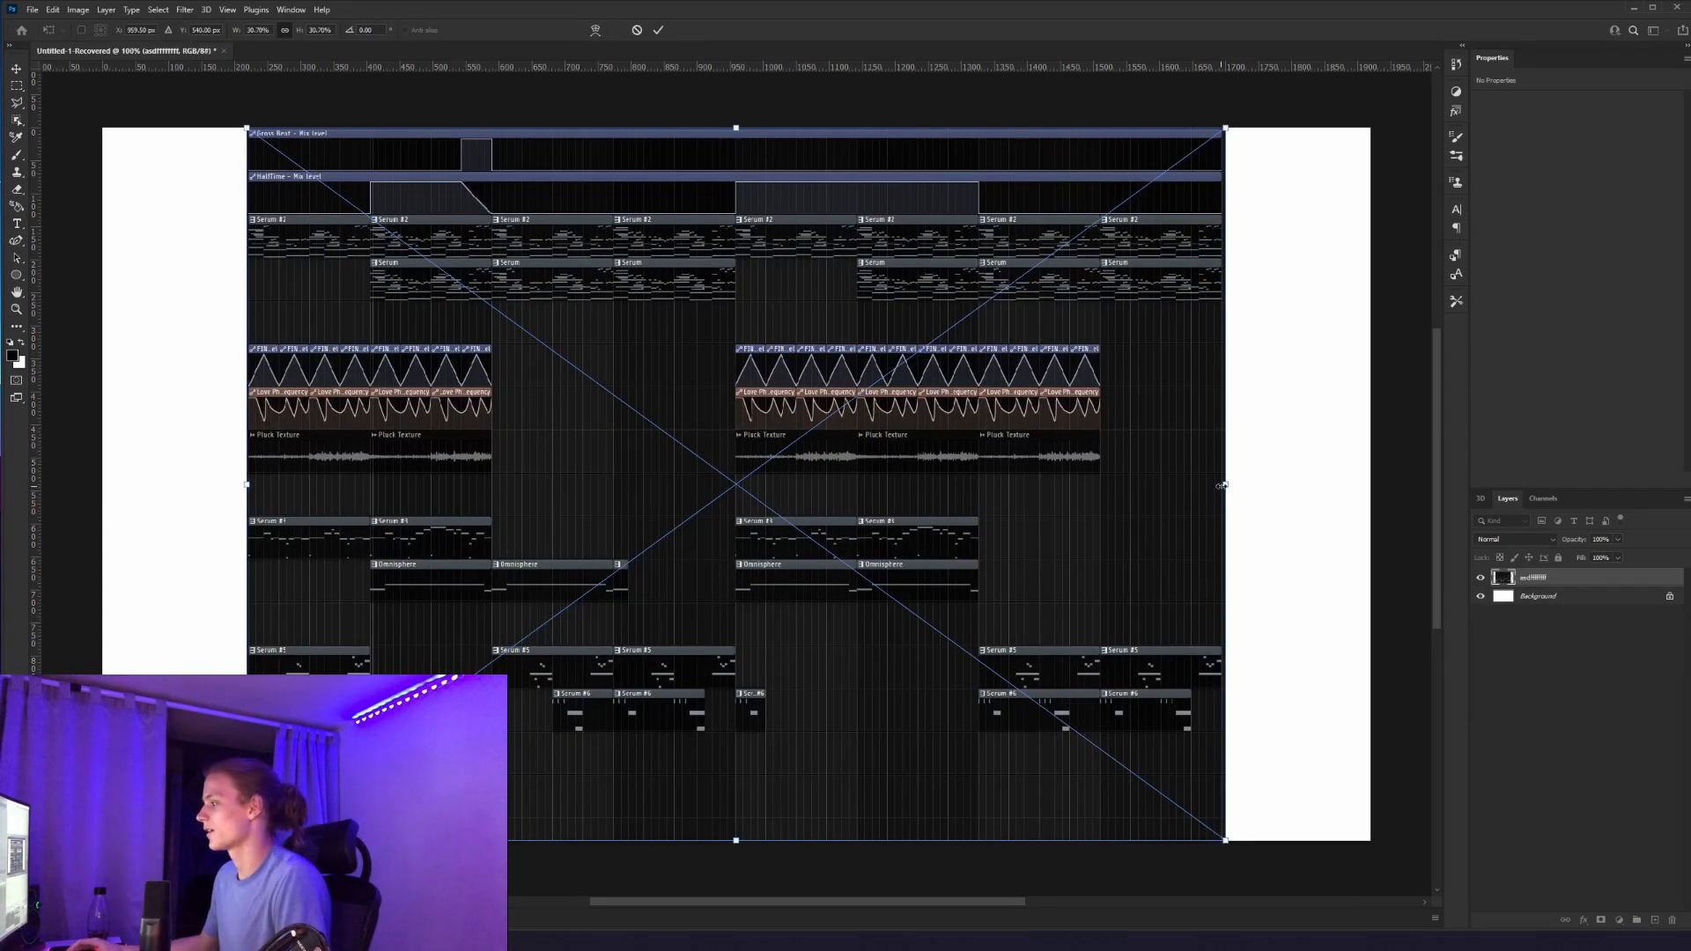
Step: Enlarge the placed playlist screenshot beyond the canvas and tilt it counterclockwise to about -4.6°
{"action": "left_click_drag", "start_coordinate": [1489, 491], "coordinate": [1587, 486]}
{"action": "left_click_drag", "start_coordinate": [948, 371], "coordinate": [715, 526]}
{"action": "left_click_drag", "start_coordinate": [624, 123], "coordinate": [579, 115]}
{"action": "left_click_drag", "start_coordinate": [587, 395], "coordinate": [632, 247]}
Step: Scale the tilted playlist screenshot up further and reposition it so it fully covers the canvas
{"action": "left_click", "coordinate": [17, 309]}
{"action": "left_click_drag", "start_coordinate": [609, 325], "coordinate": [562, 327]}
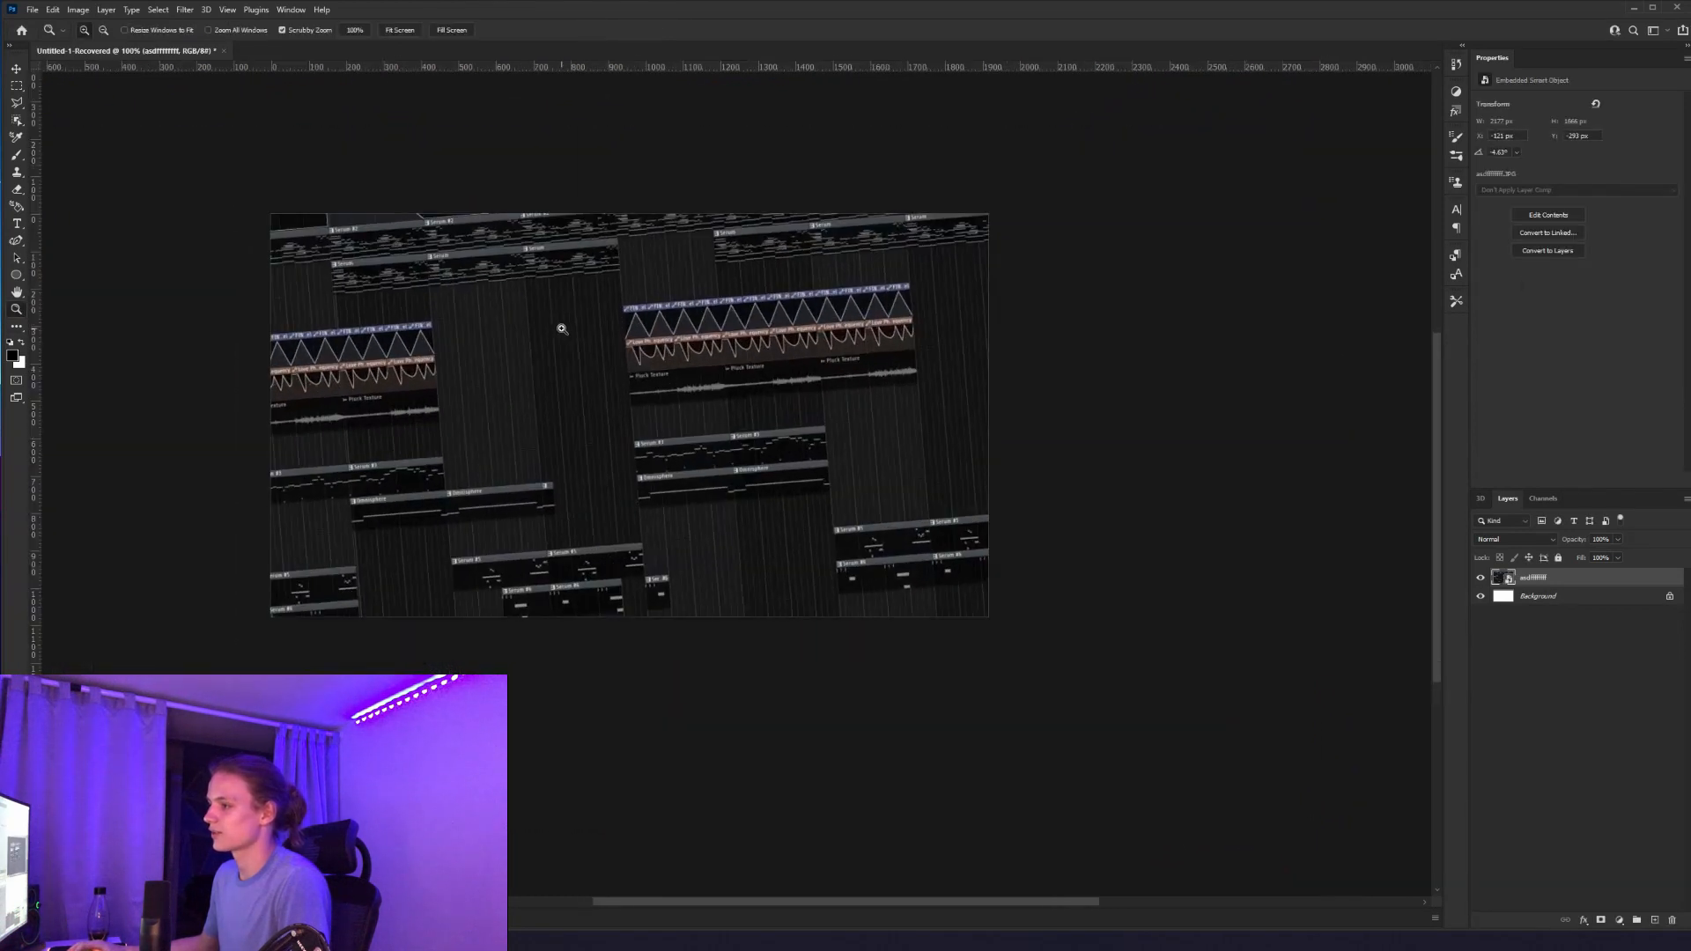
{"action": "left_click_drag", "start_coordinate": [781, 904], "coordinate": [731, 903]}
{"action": "left_click_drag", "start_coordinate": [820, 563], "coordinate": [840, 567]}
{"action": "scroll", "coordinate": [914, 625], "scroll_direction": "up", "scroll_amount": 2}
{"action": "key", "text": "ctrl+t"}
{"action": "left_click_drag", "start_coordinate": [806, 427], "coordinate": [866, 427]}
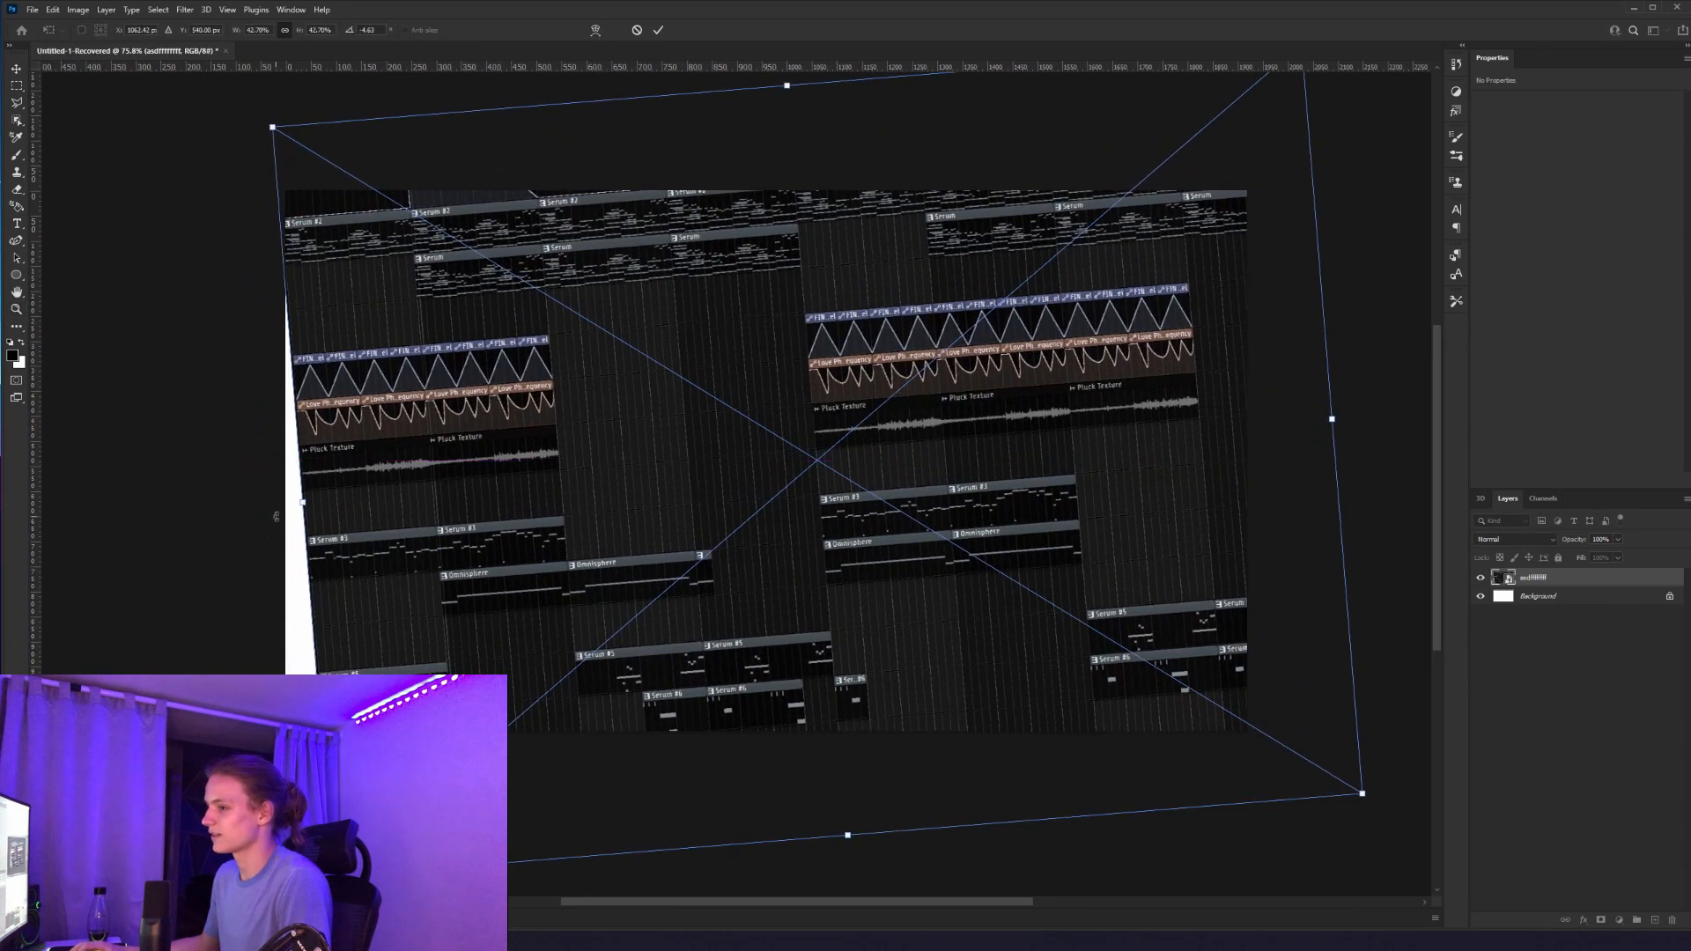
{"action": "left_click_drag", "start_coordinate": [309, 504], "coordinate": [228, 510]}
{"action": "left_click_drag", "start_coordinate": [975, 463], "coordinate": [1008, 428]}
{"action": "left_click_drag", "start_coordinate": [258, 509], "coordinate": [172, 509]}
{"action": "left_click_drag", "start_coordinate": [538, 437], "coordinate": [685, 452]}
{"action": "key", "text": "Return"}
{"action": "key", "text": "z"}
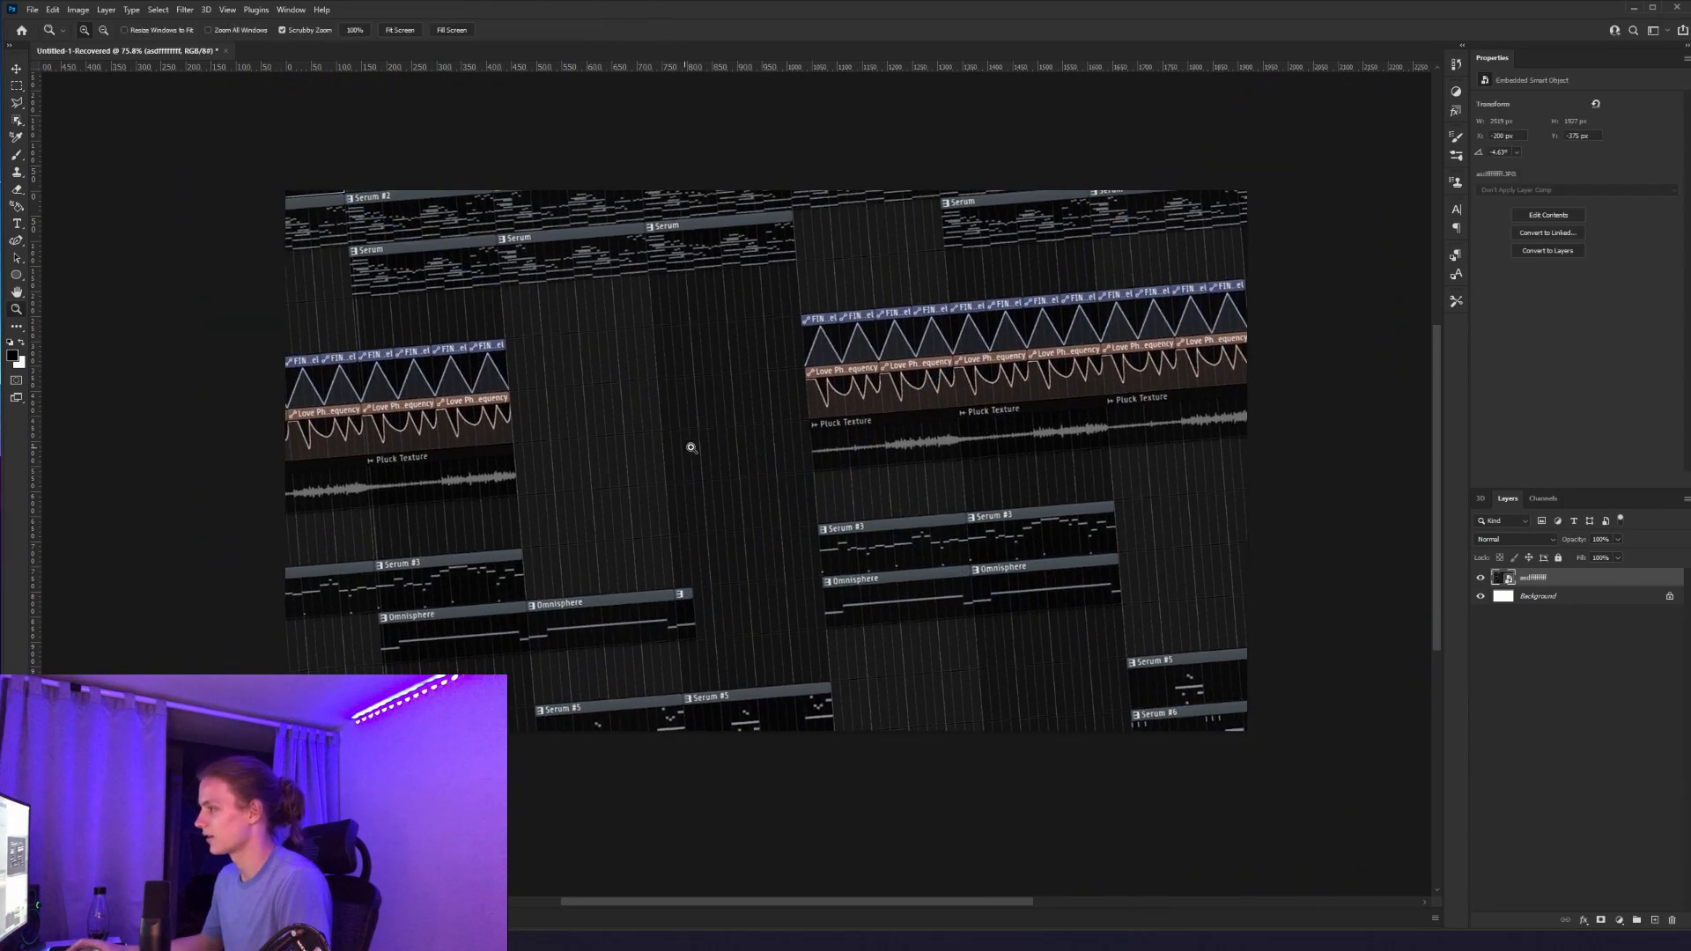
Step: Add a Black & White adjustment layer above the playlist screenshot
{"action": "left_click", "coordinate": [1457, 67]}
{"action": "left_click", "coordinate": [1457, 66]}
{"action": "left_click", "coordinate": [1456, 113]}
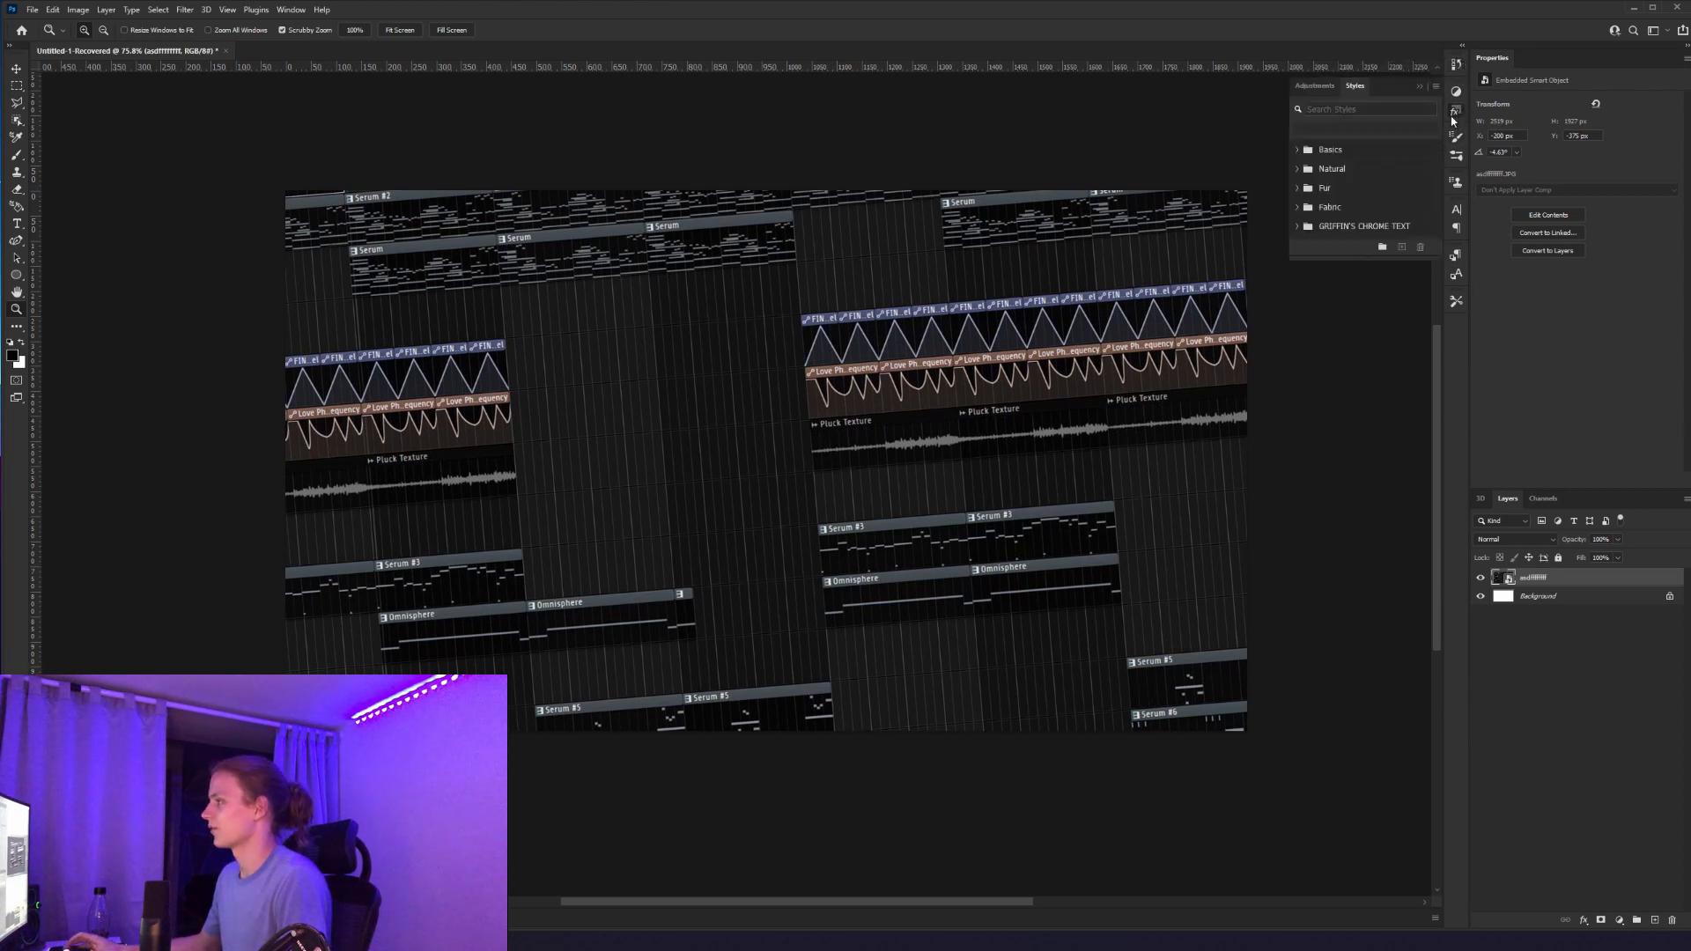
{"action": "left_click", "coordinate": [1314, 86]}
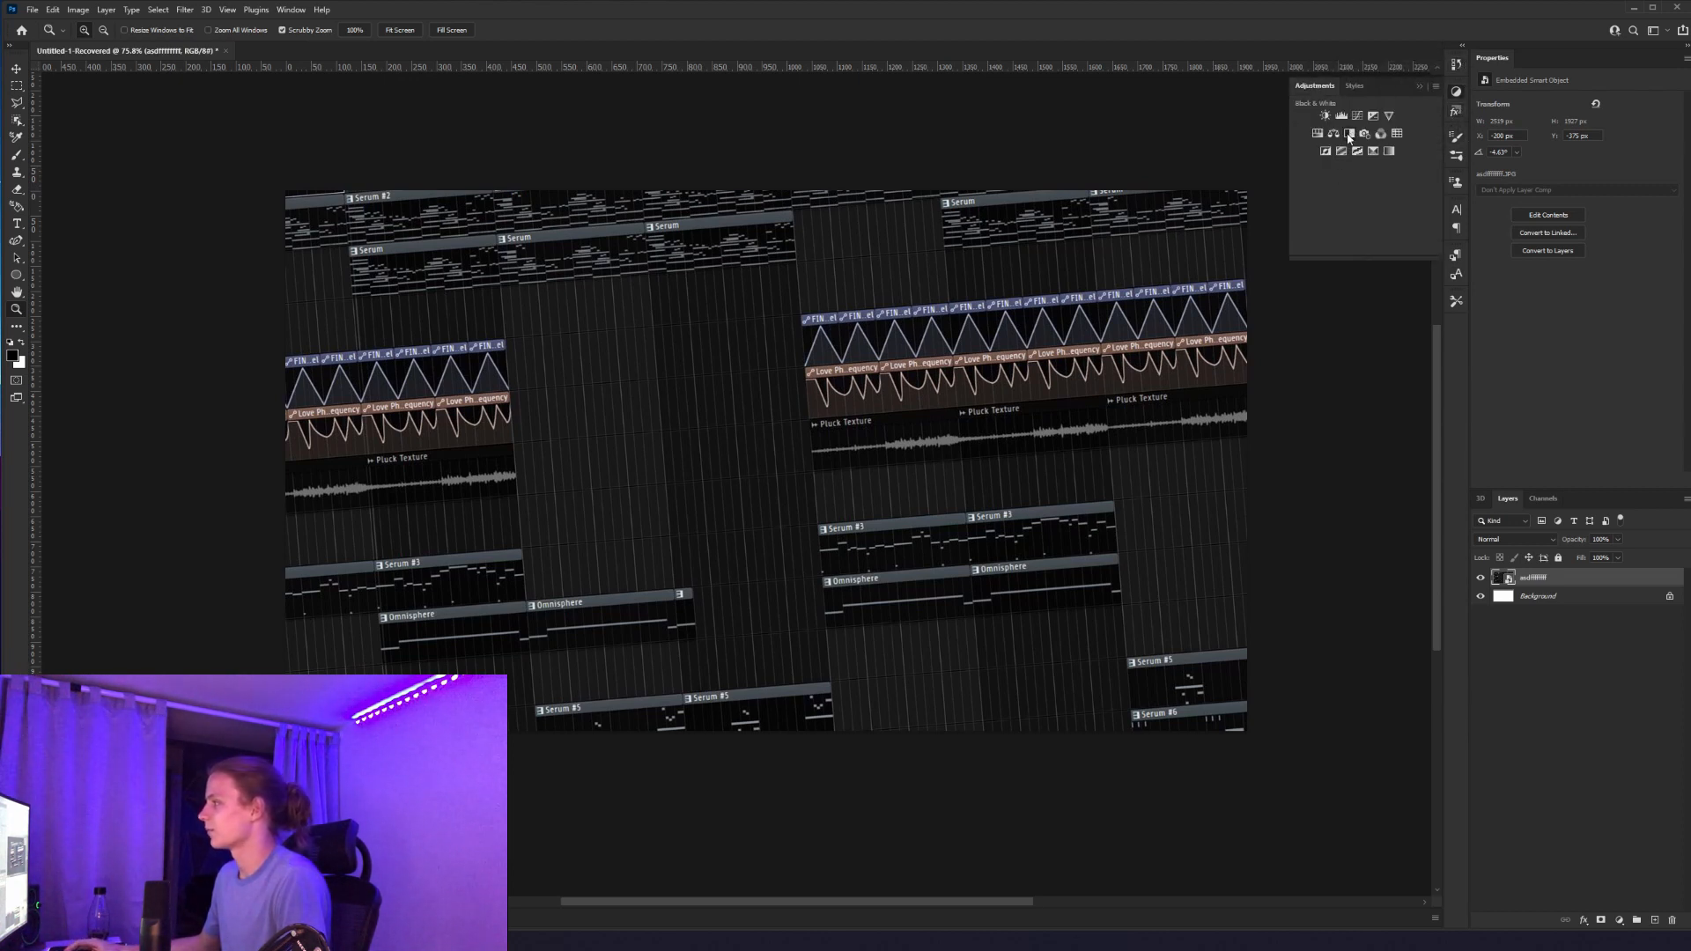
{"action": "left_click", "coordinate": [1348, 134]}
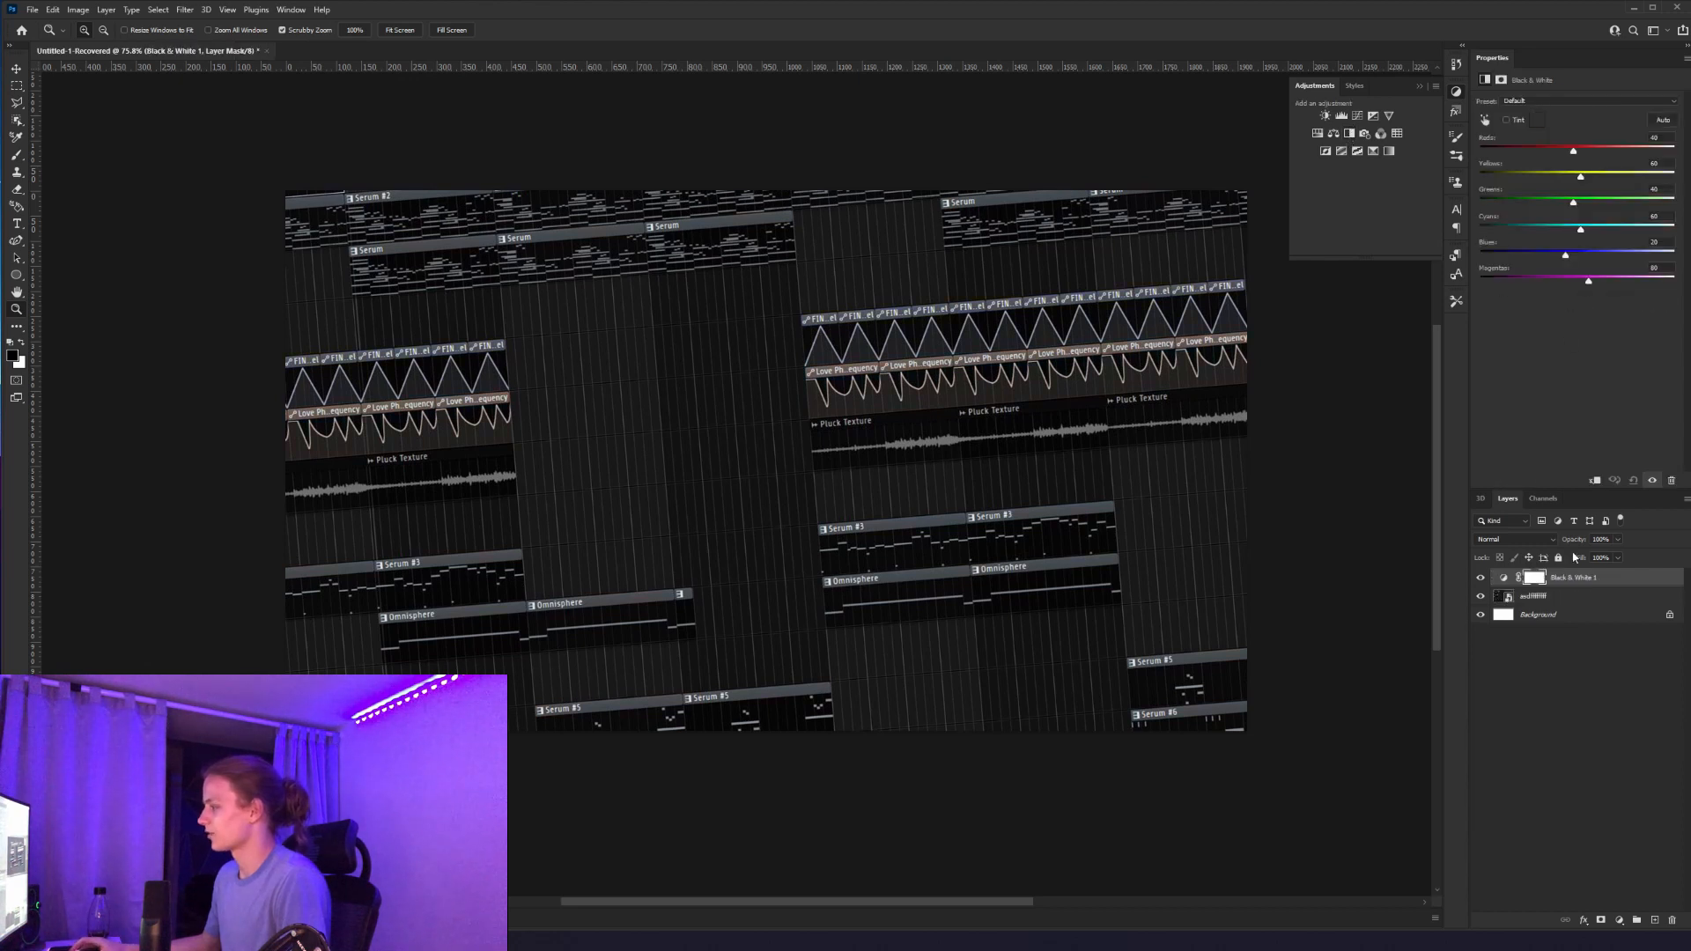
Step: Merge the Black & White adjustment with the playlist screenshot layer
{"action": "left_click", "coordinate": [1569, 597], "text": "shift"}
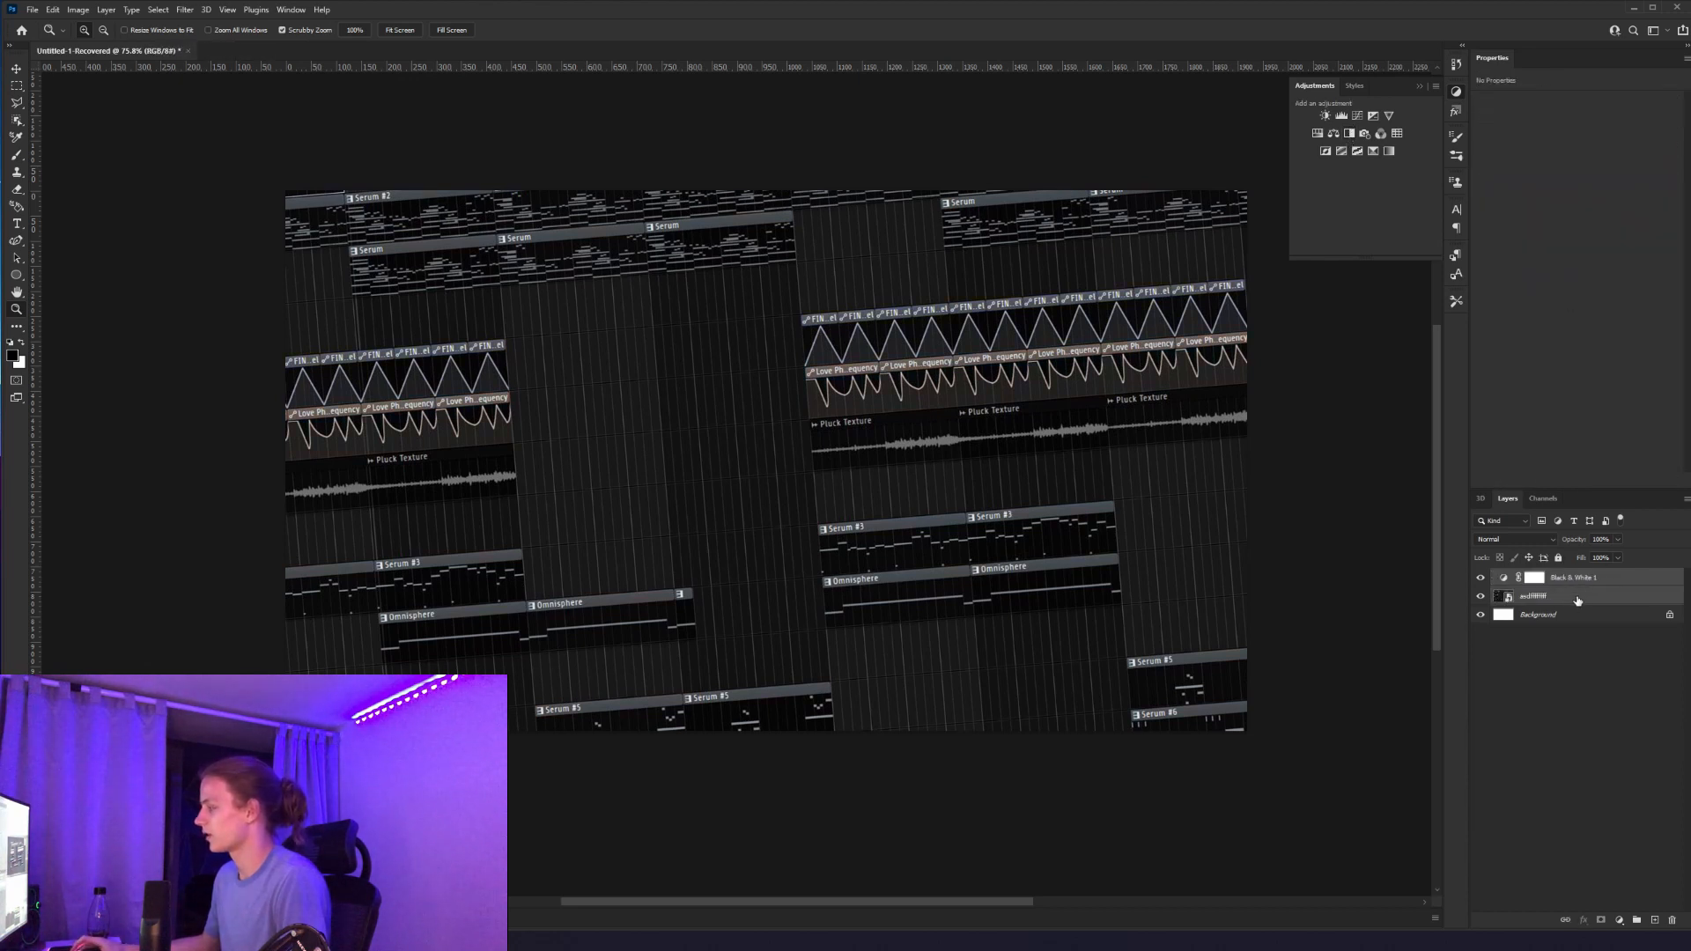
{"action": "right_click", "coordinate": [1579, 600]}
{"action": "left_click", "coordinate": [1616, 428]}
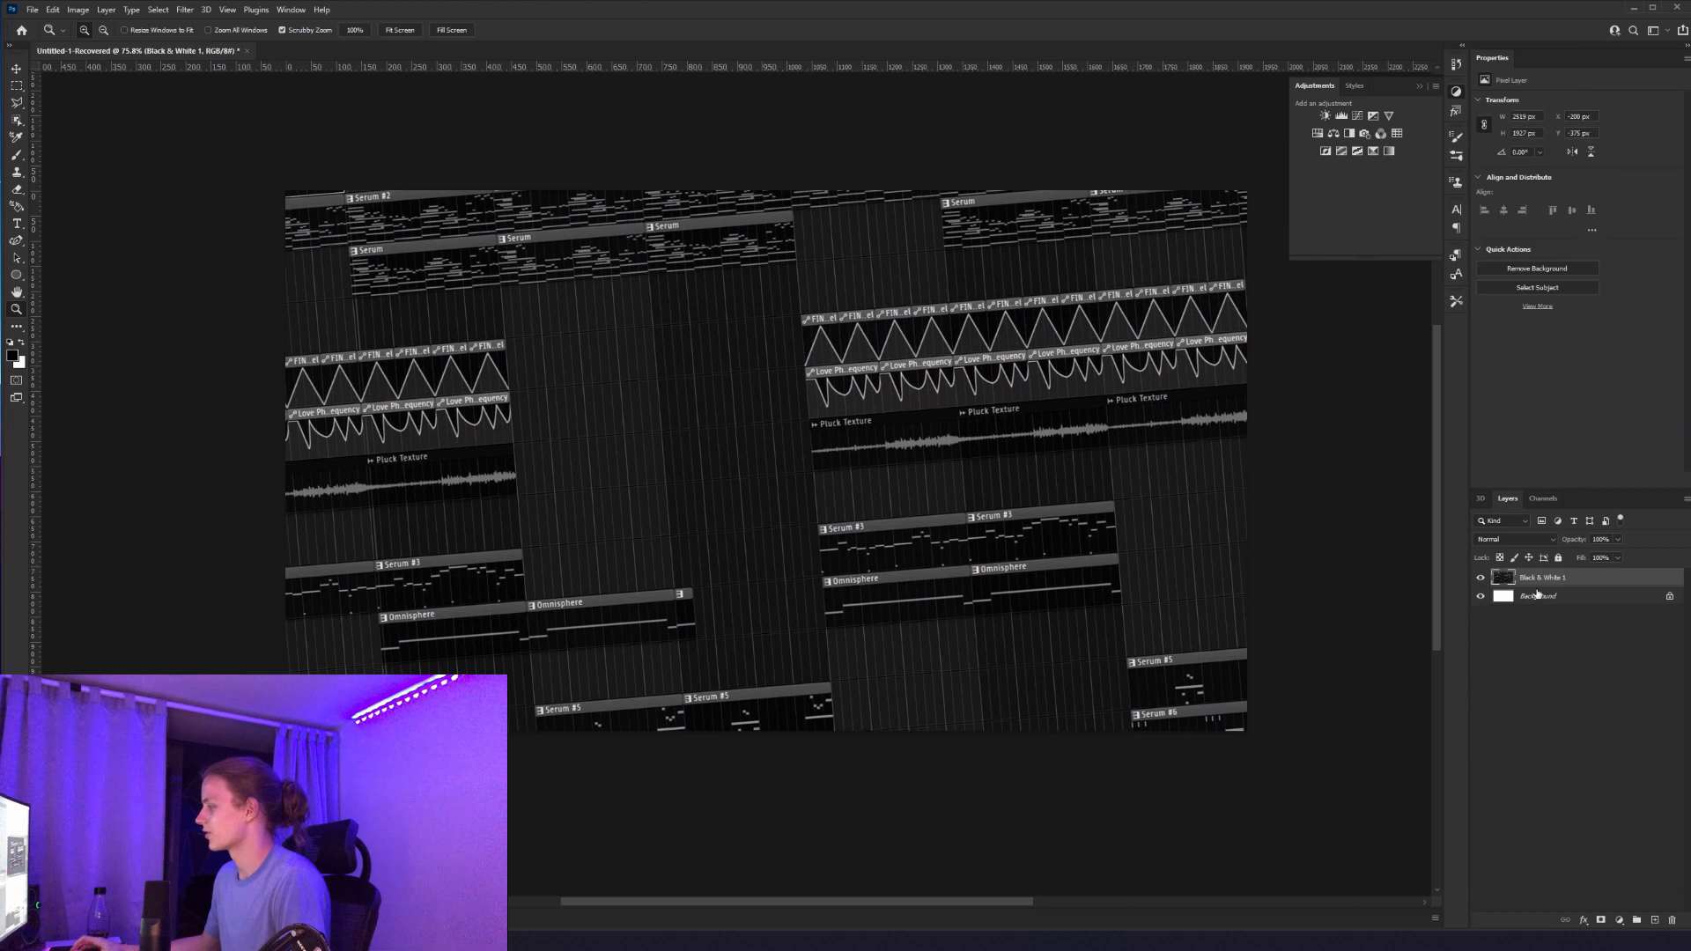
Step: Apply a Gaussian Blur to the merged black-and-white playlist layer
{"action": "left_click", "coordinate": [185, 8]}
{"action": "mouse_move", "coordinate": [318, 178]}
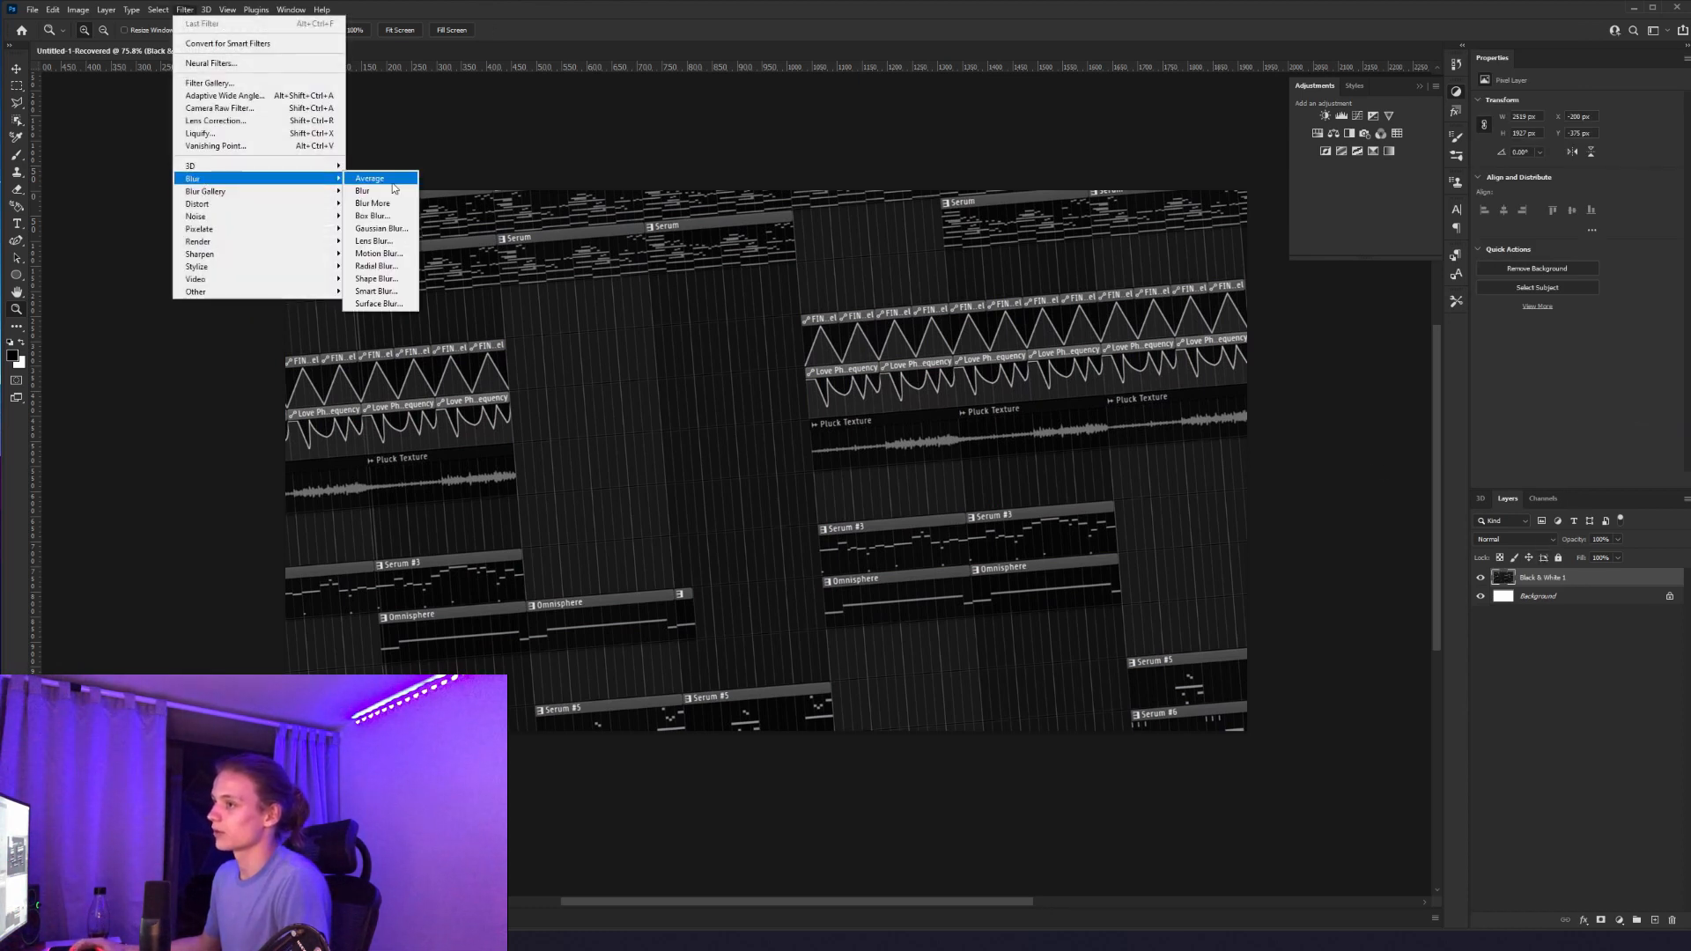
{"action": "left_click", "coordinate": [381, 228]}
{"action": "left_click_drag", "start_coordinate": [909, 367], "coordinate": [914, 366]}
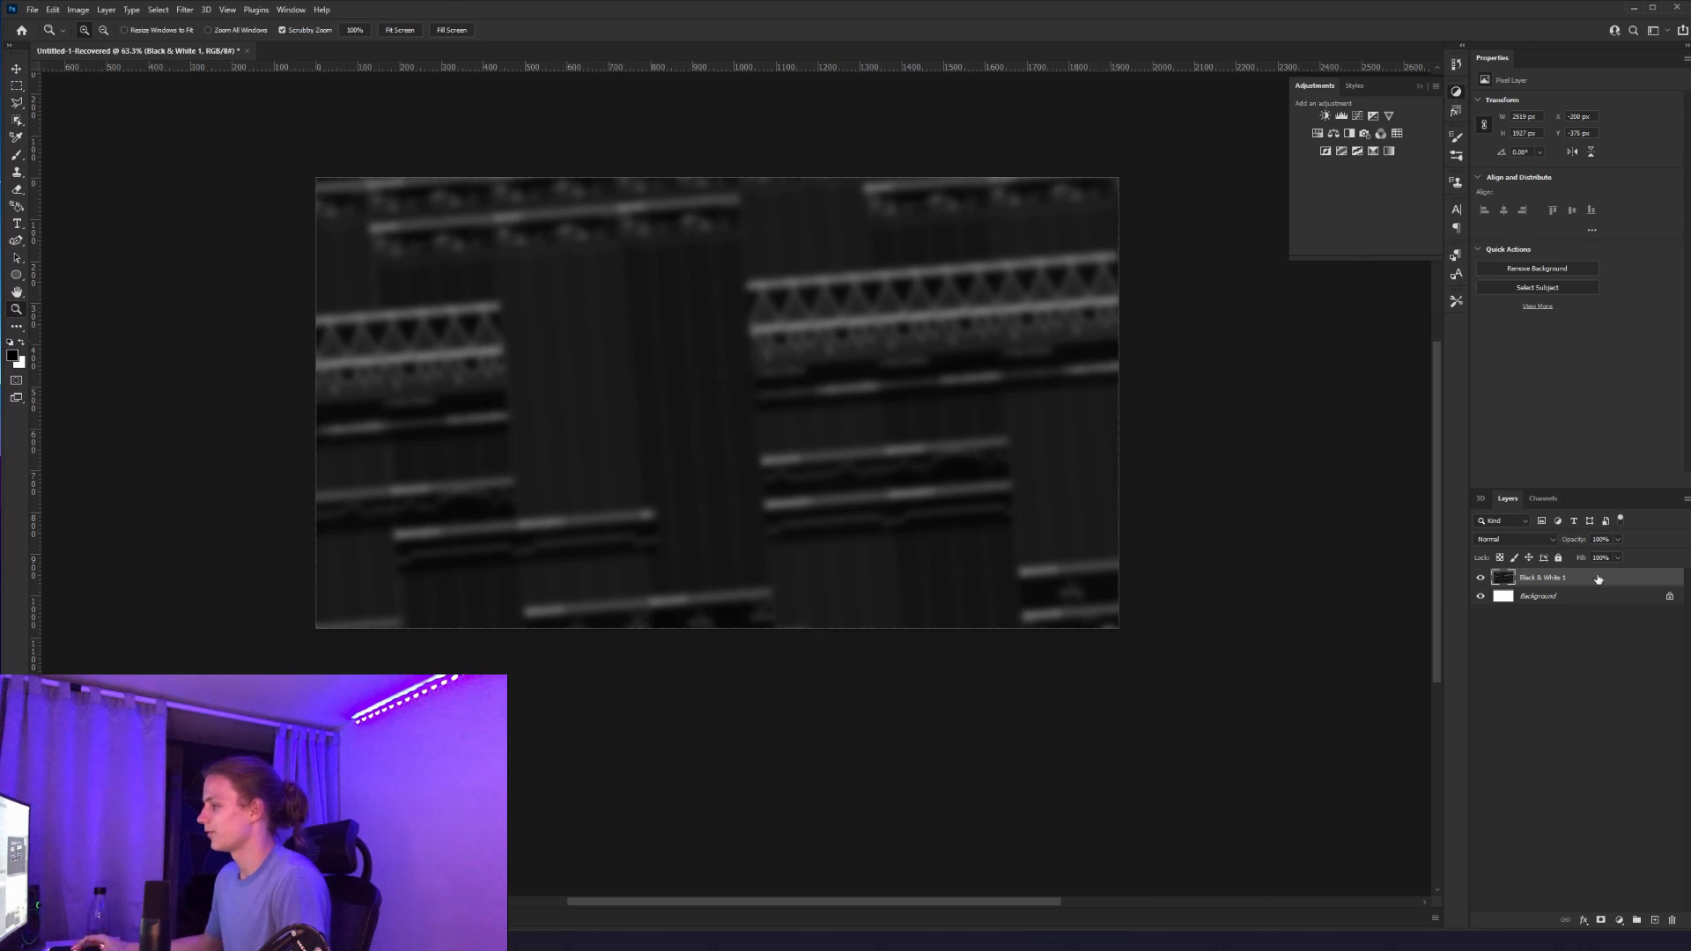
{"action": "key", "text": "ctrl+t"}
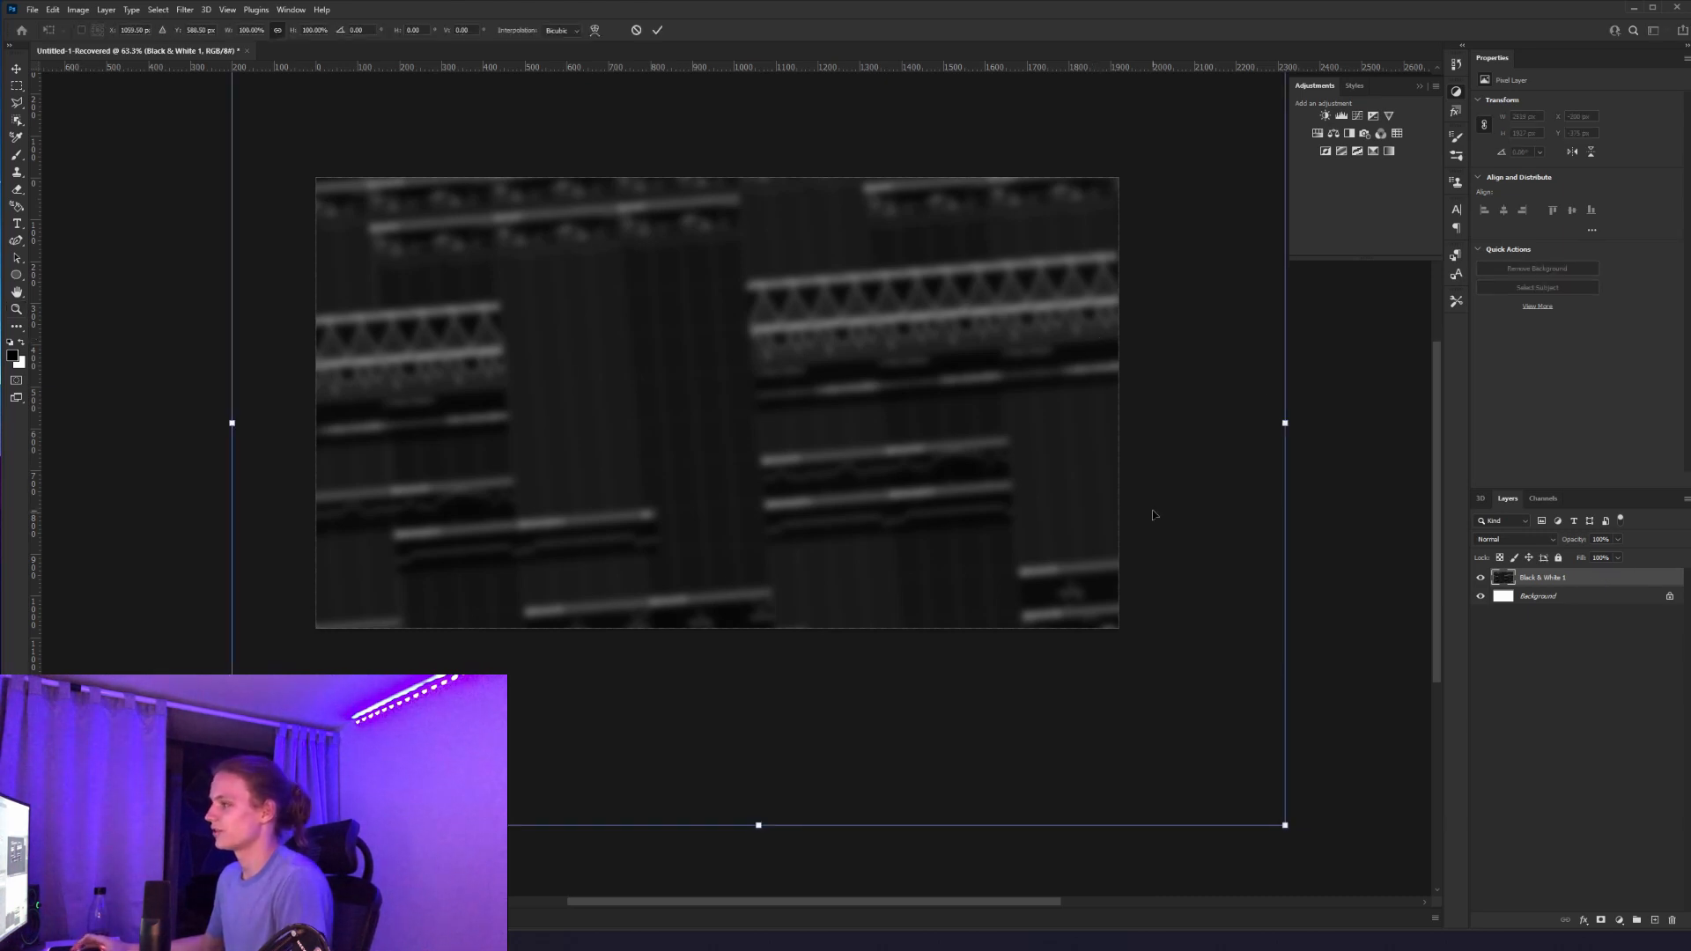
{"action": "left_click_drag", "start_coordinate": [969, 246], "coordinate": [969, 267]}
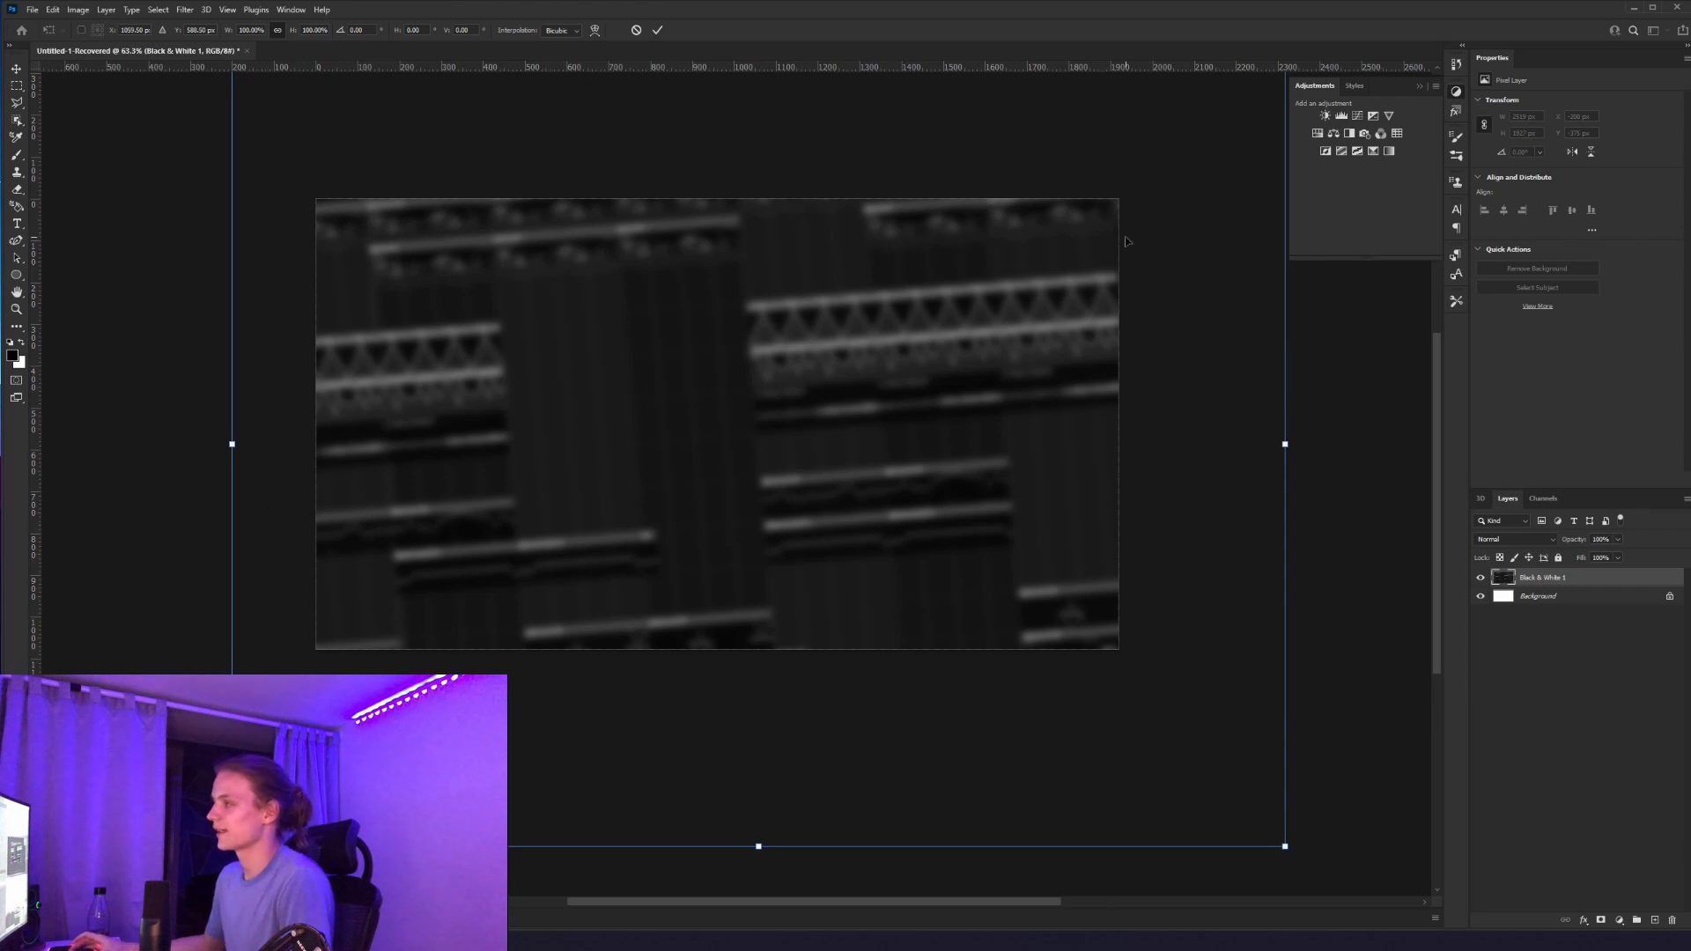
{"action": "key", "text": "Return"}
{"action": "key", "text": "z"}
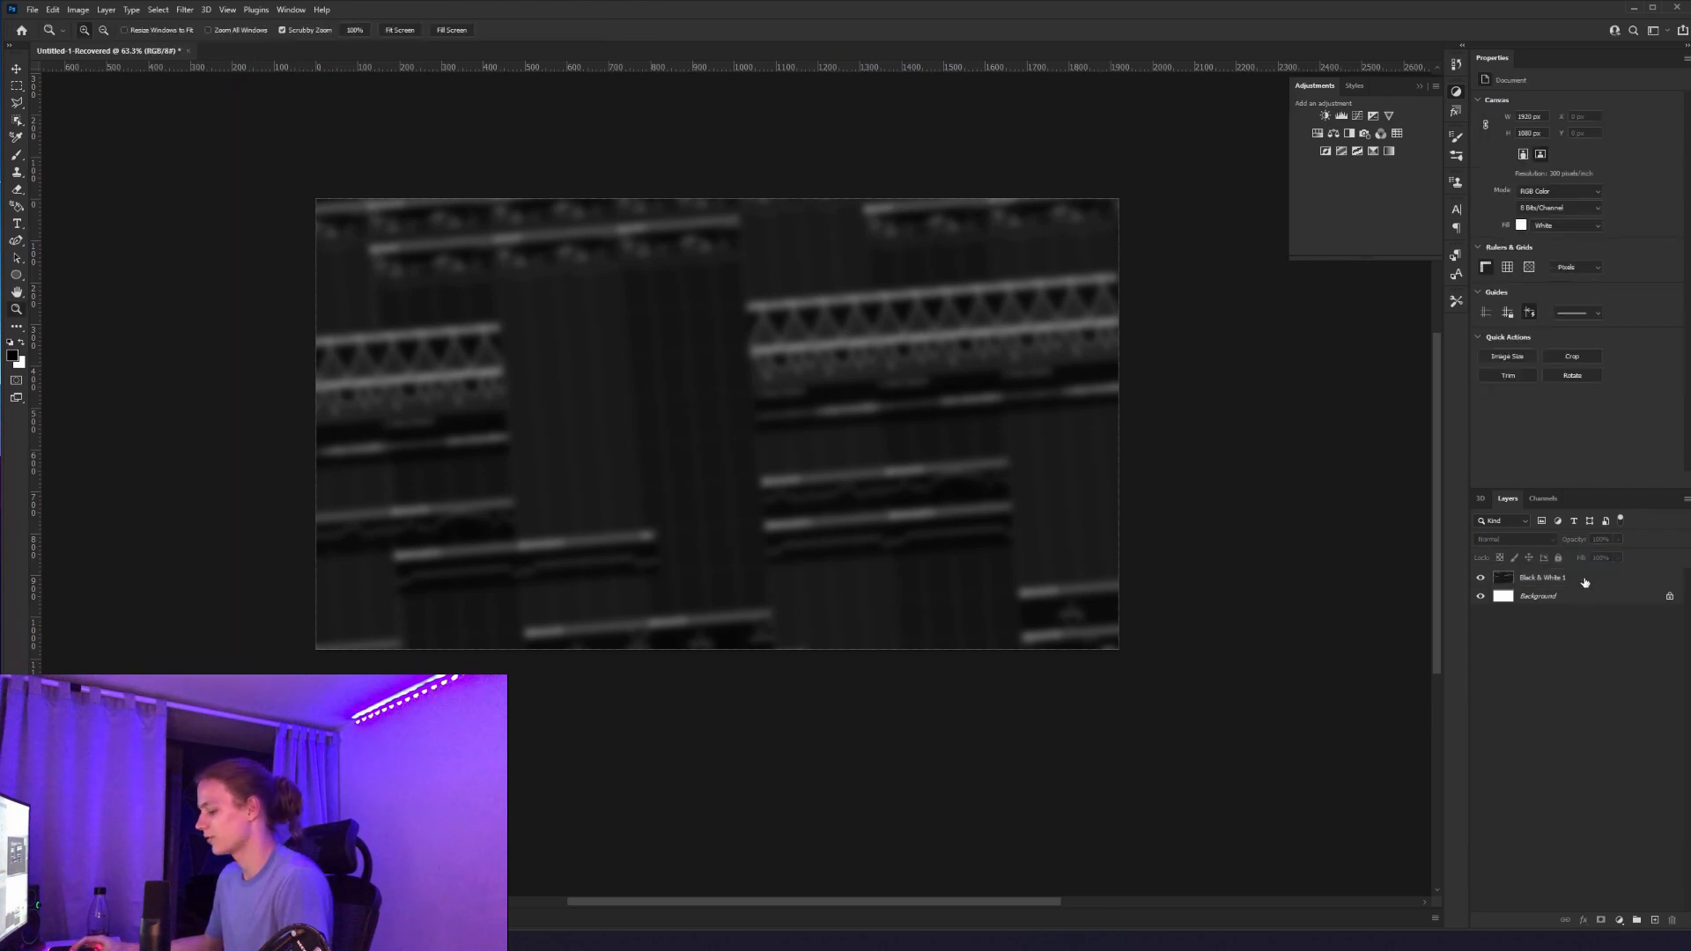
Step: Stamp the visible image into a new canvas-sized layer and delete the oversized Black & White 1 layer
{"action": "key", "text": "ctrl+shift+alt+e"}
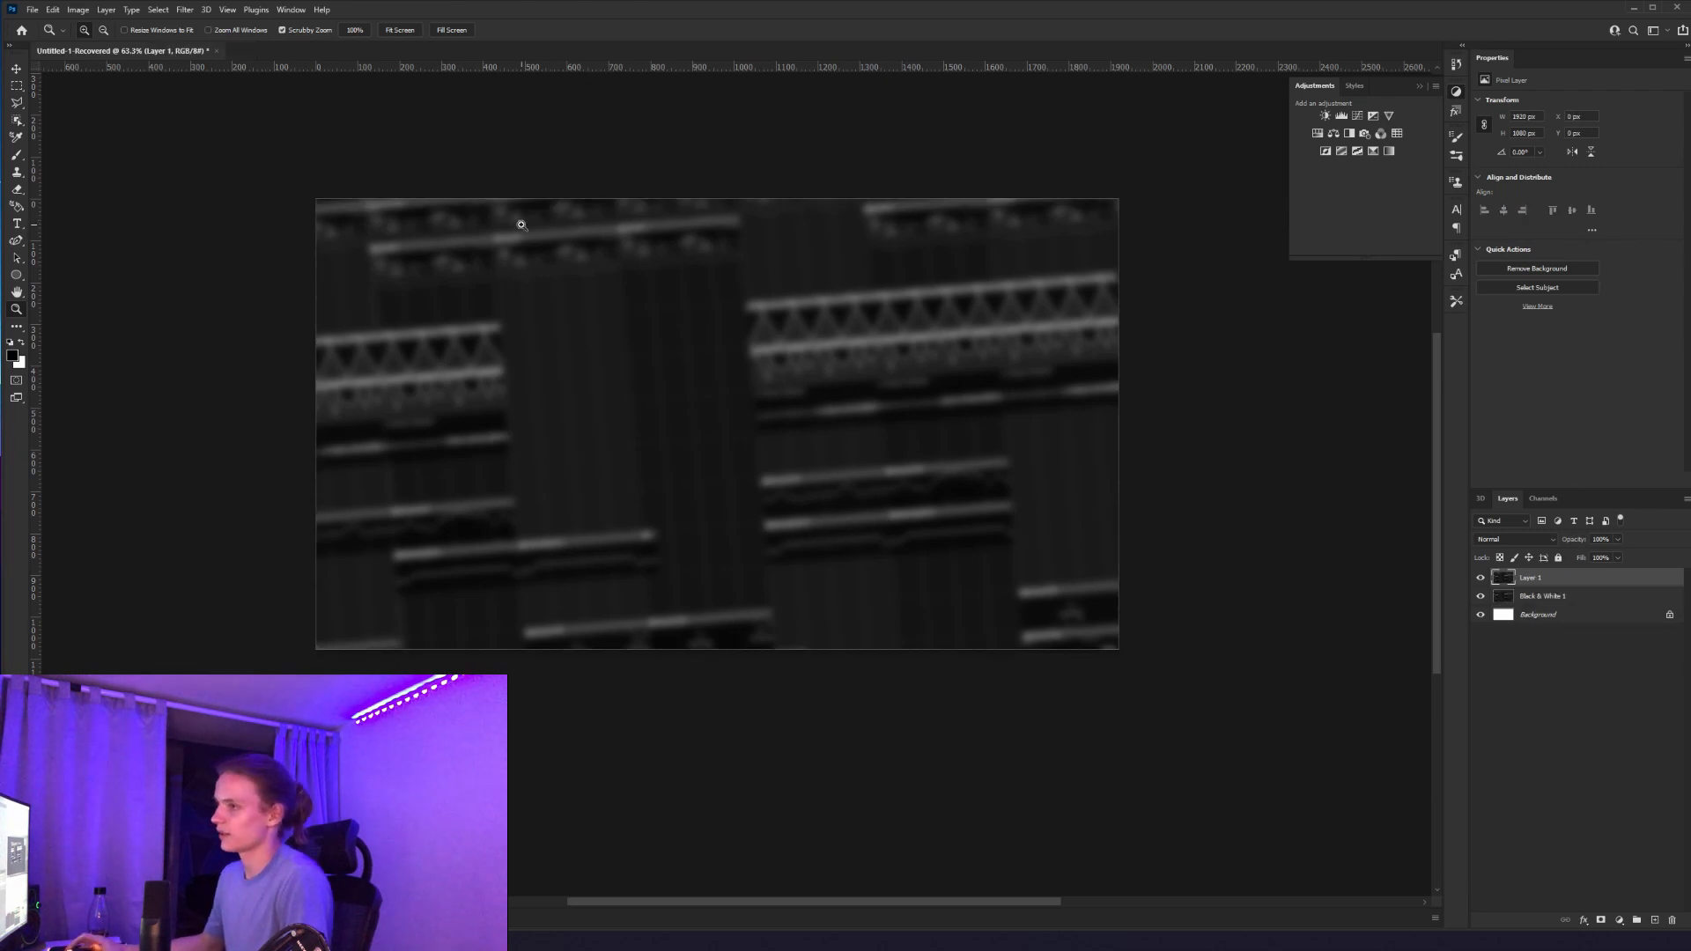
{"action": "left_click", "coordinate": [1579, 598]}
{"action": "key", "text": "Delete"}
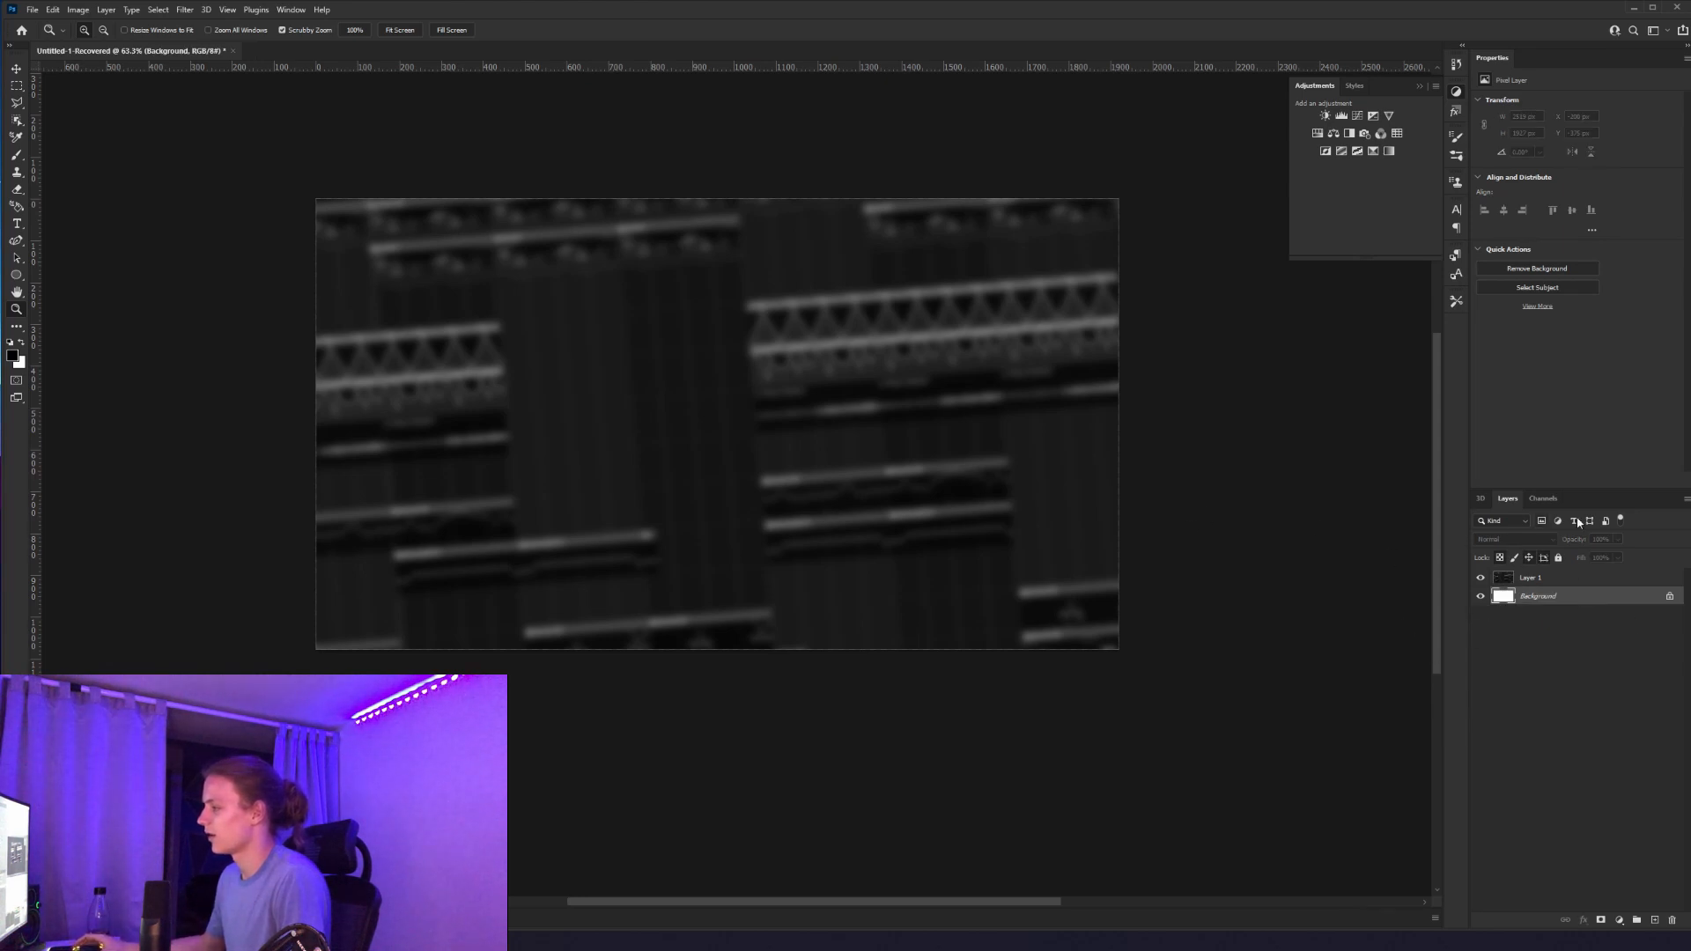
{"action": "left_click", "coordinate": [1565, 578]}
{"action": "key", "text": "ctrl+t"}
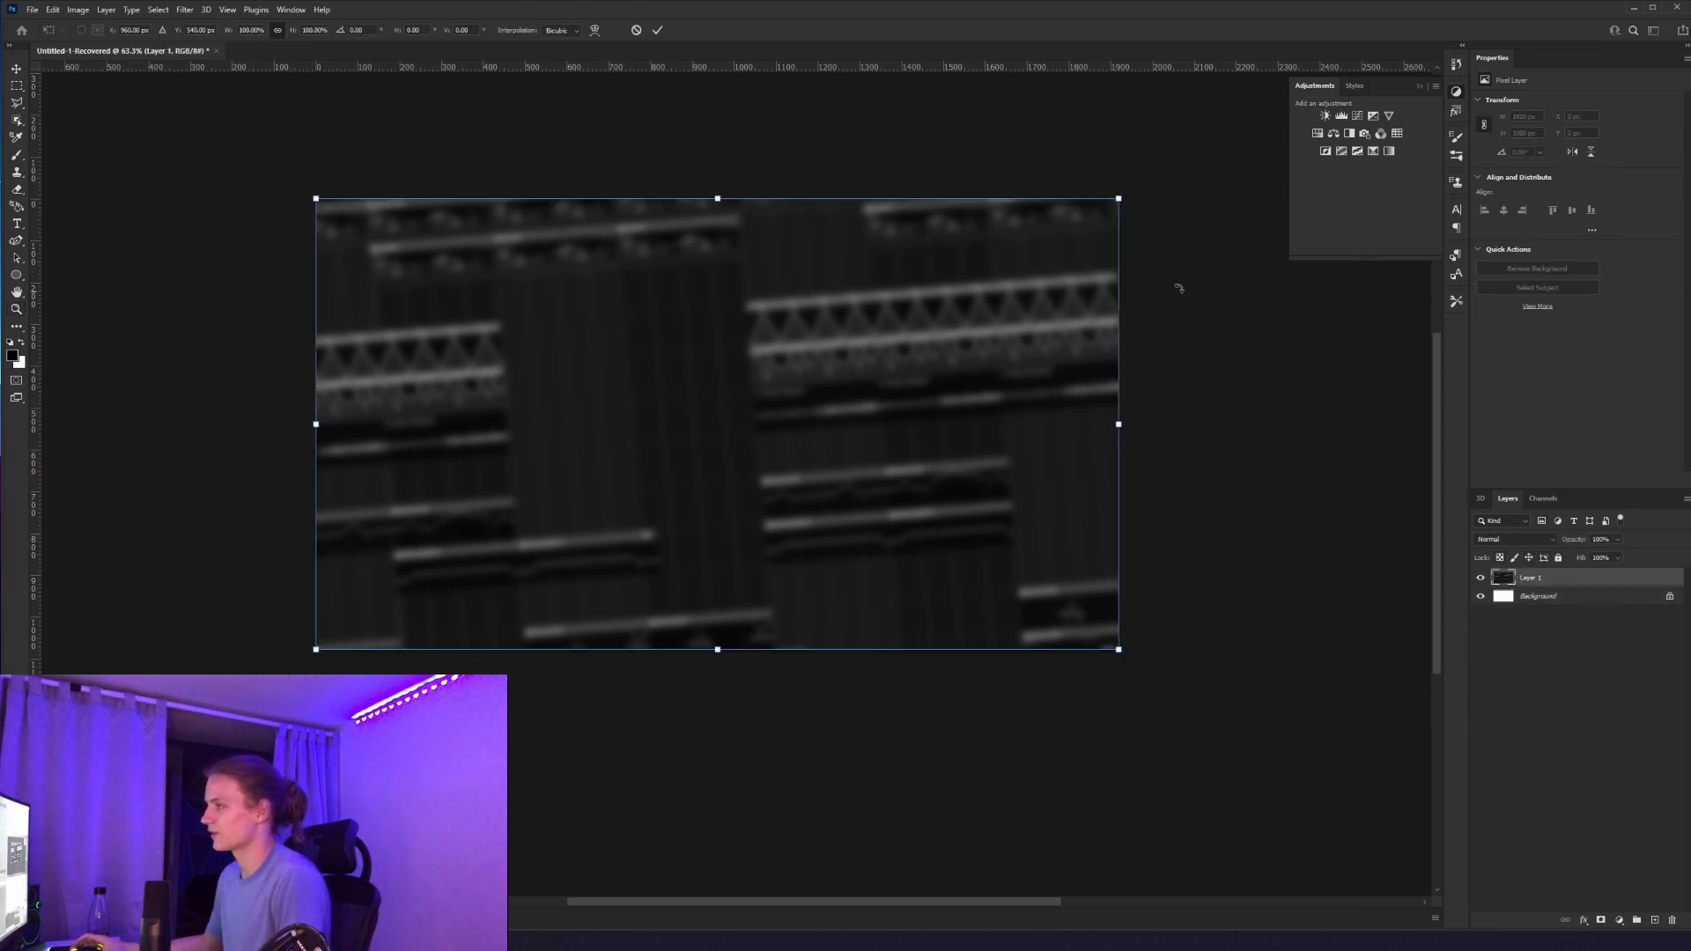
{"action": "key", "text": "Escape"}
{"action": "key", "text": "z"}
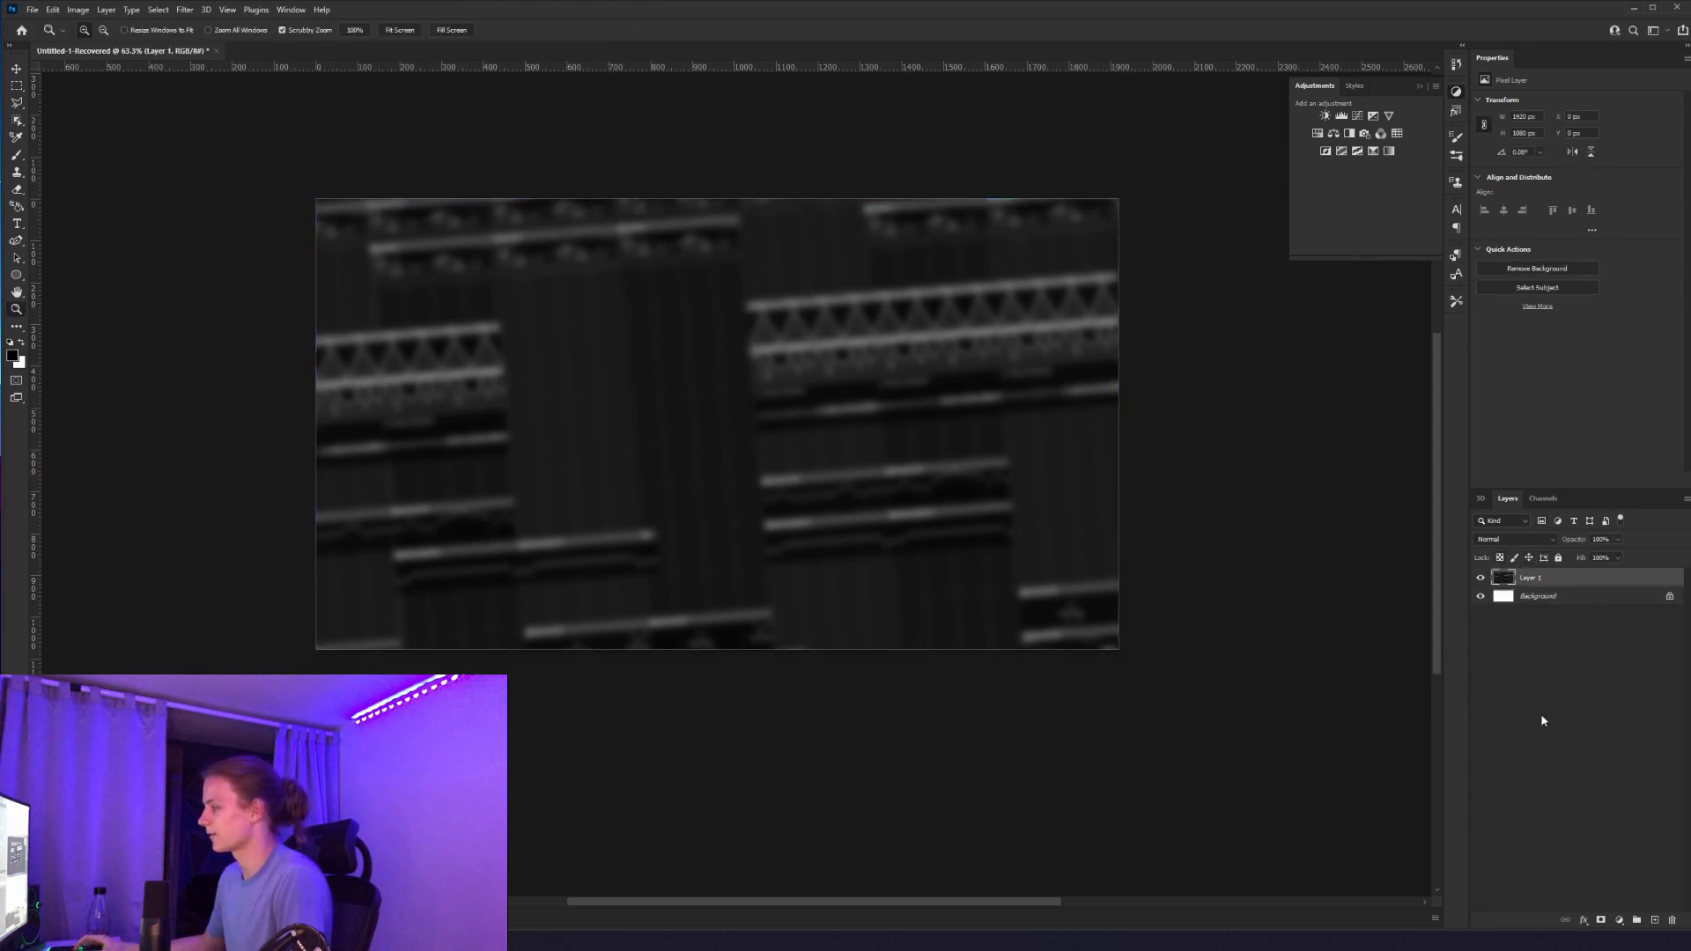
Step: Add a white inside stroke to Layer 1 through its layer style
{"action": "double_click", "coordinate": [1556, 580]}
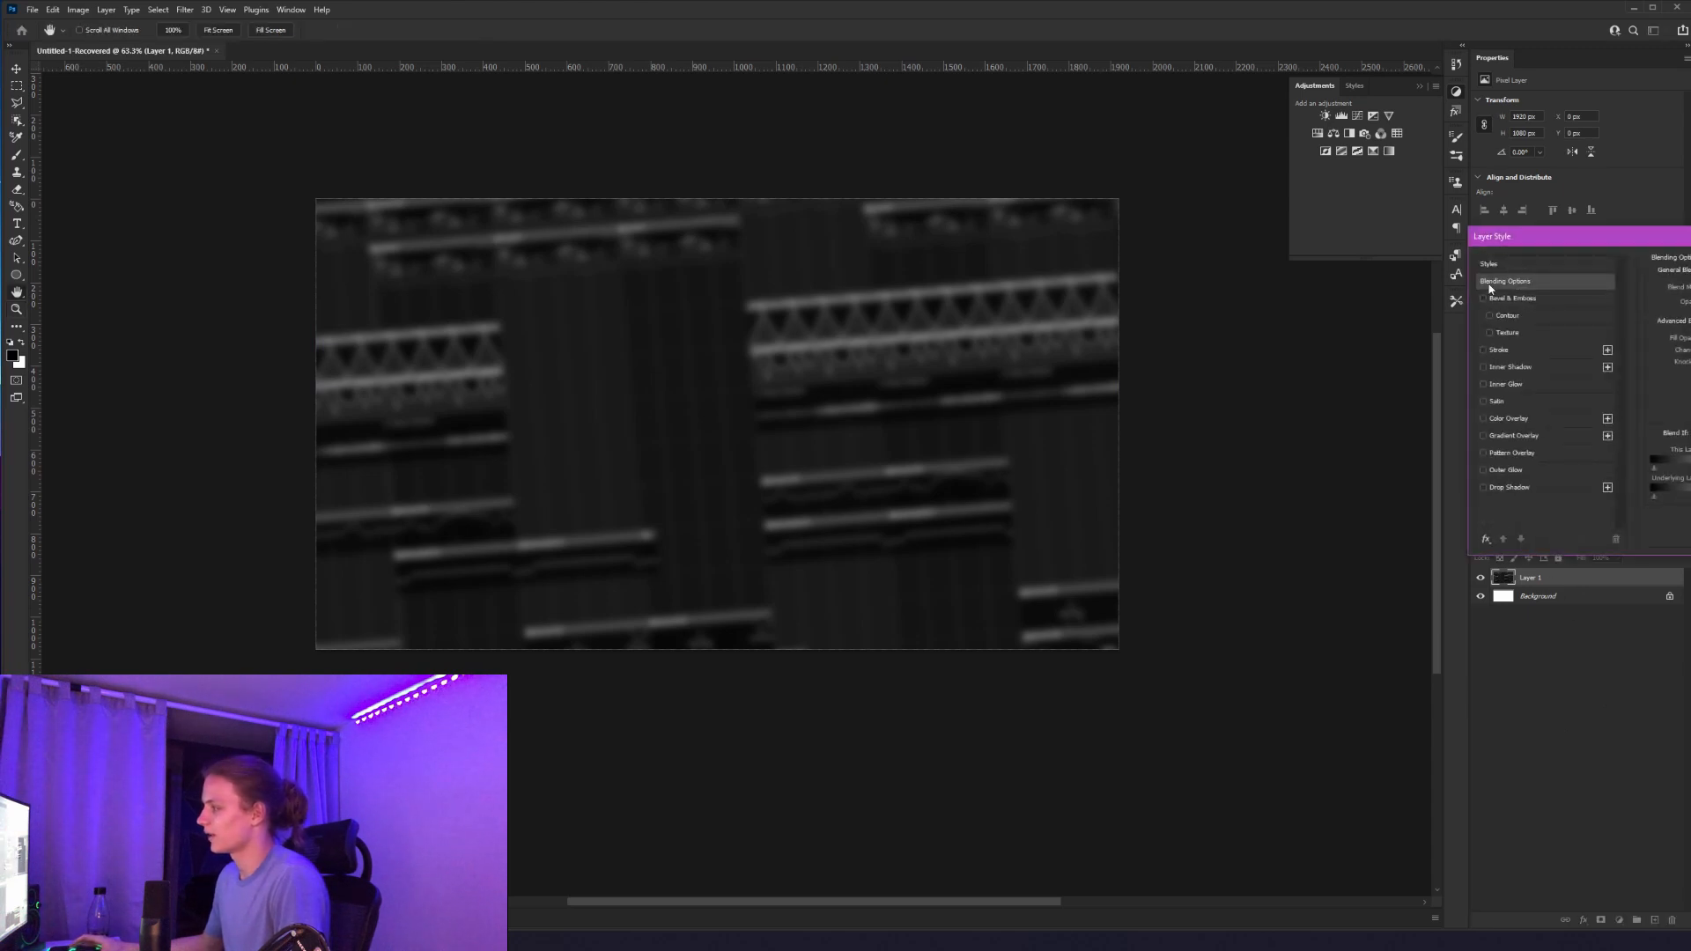
{"action": "left_click_drag", "start_coordinate": [1573, 237], "coordinate": [1295, 256]}
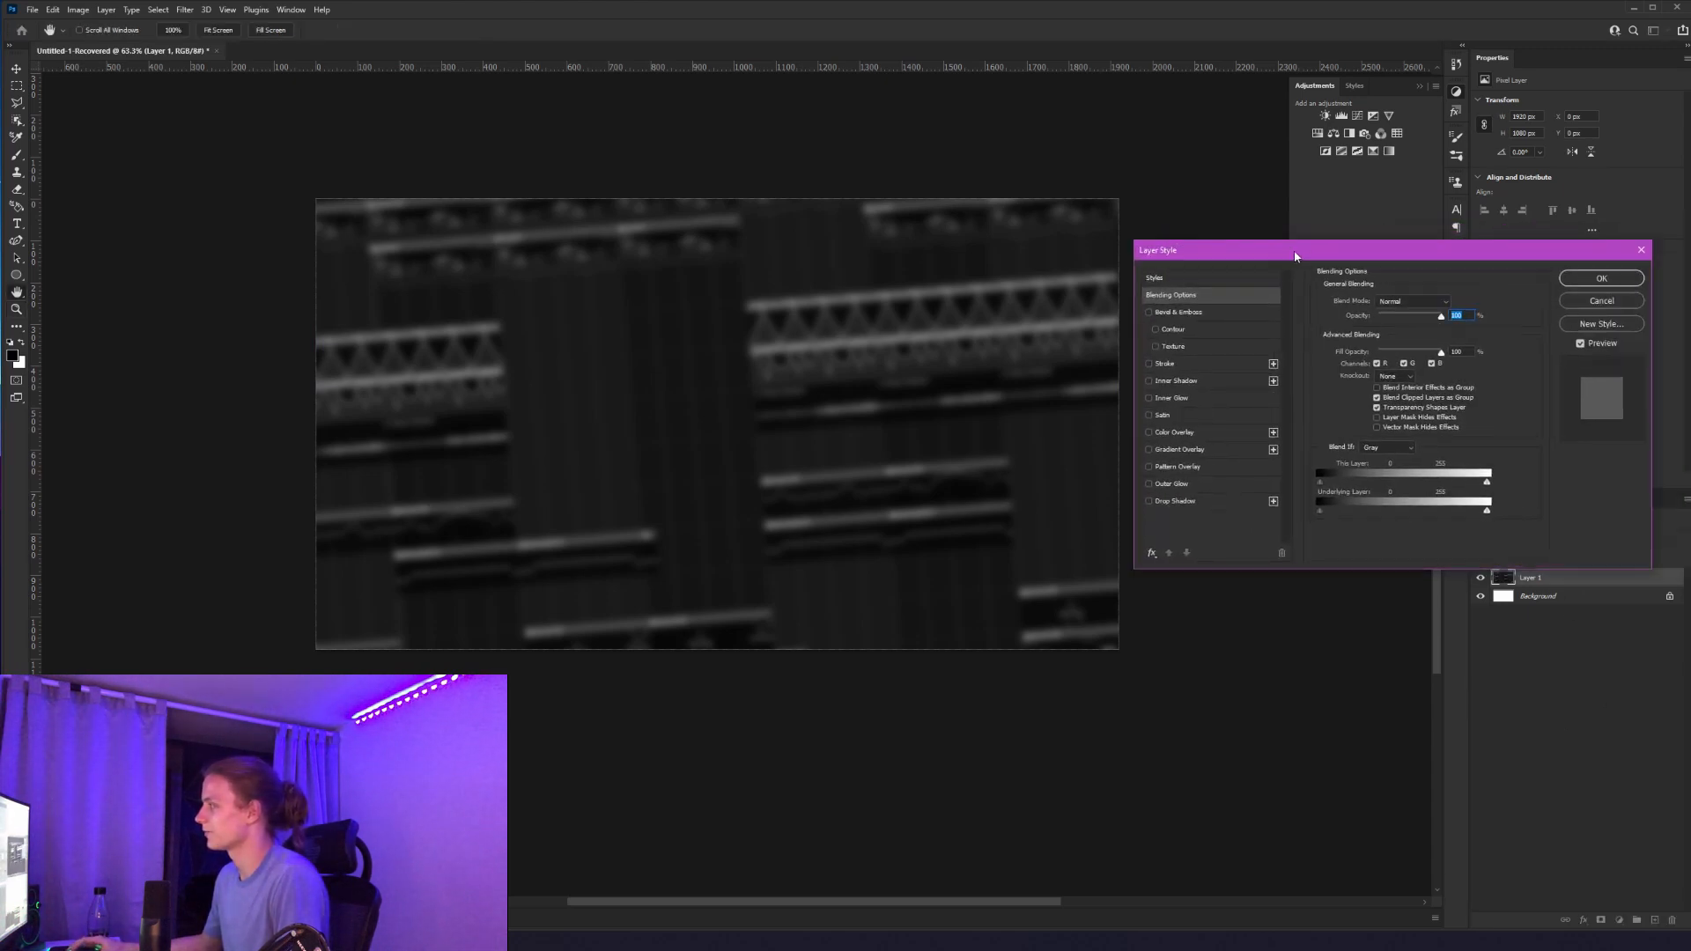
{"action": "left_click", "coordinate": [1148, 363]}
{"action": "left_click", "coordinate": [1201, 365]}
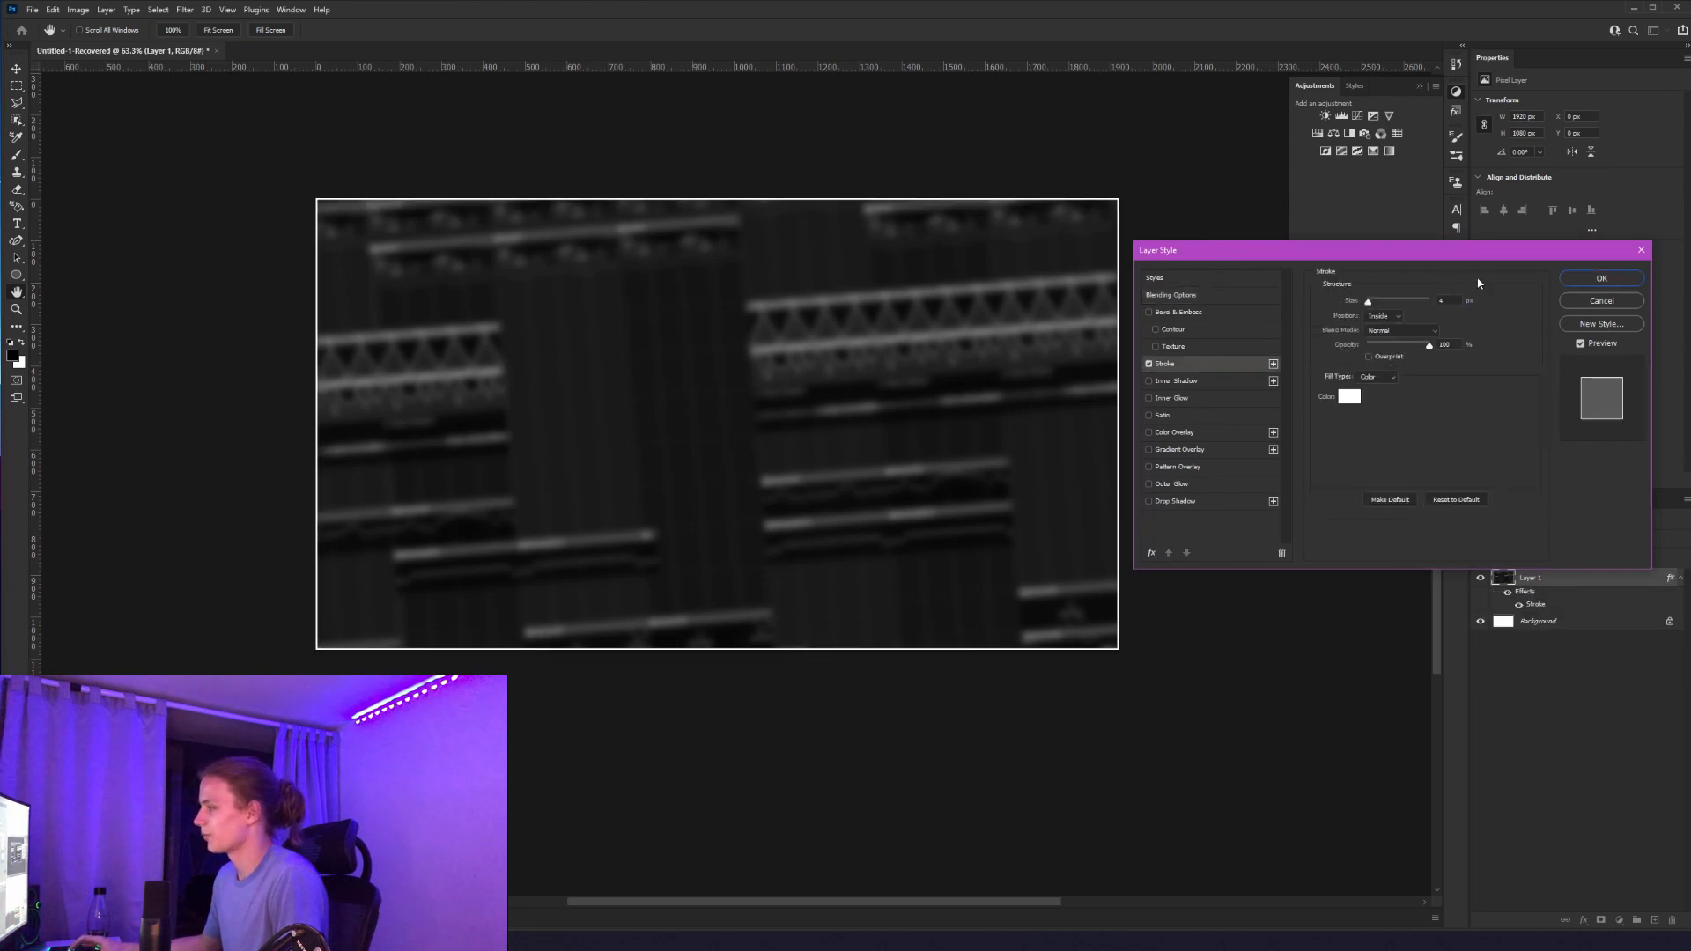
Step: Add an inner glow in purple ad09af to the layer's edges, raise its opacity slightly and apply the layer style
{"action": "left_click", "coordinate": [1203, 435]}
{"action": "left_click", "coordinate": [1149, 433]}
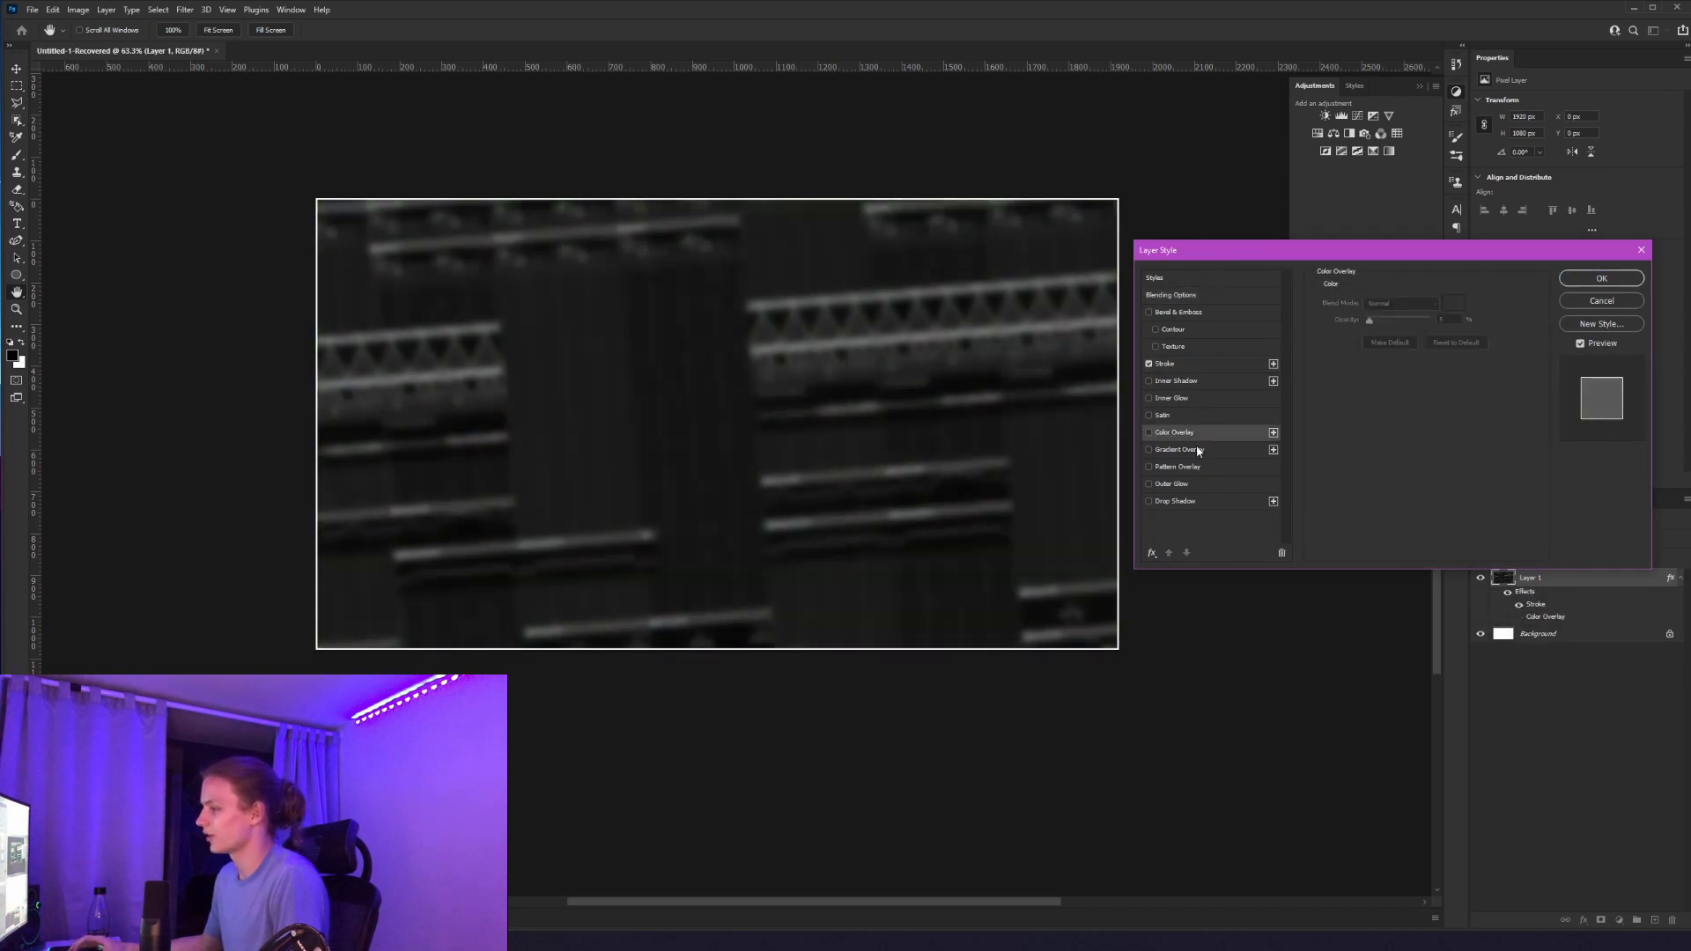
{"action": "left_click", "coordinate": [1149, 398]}
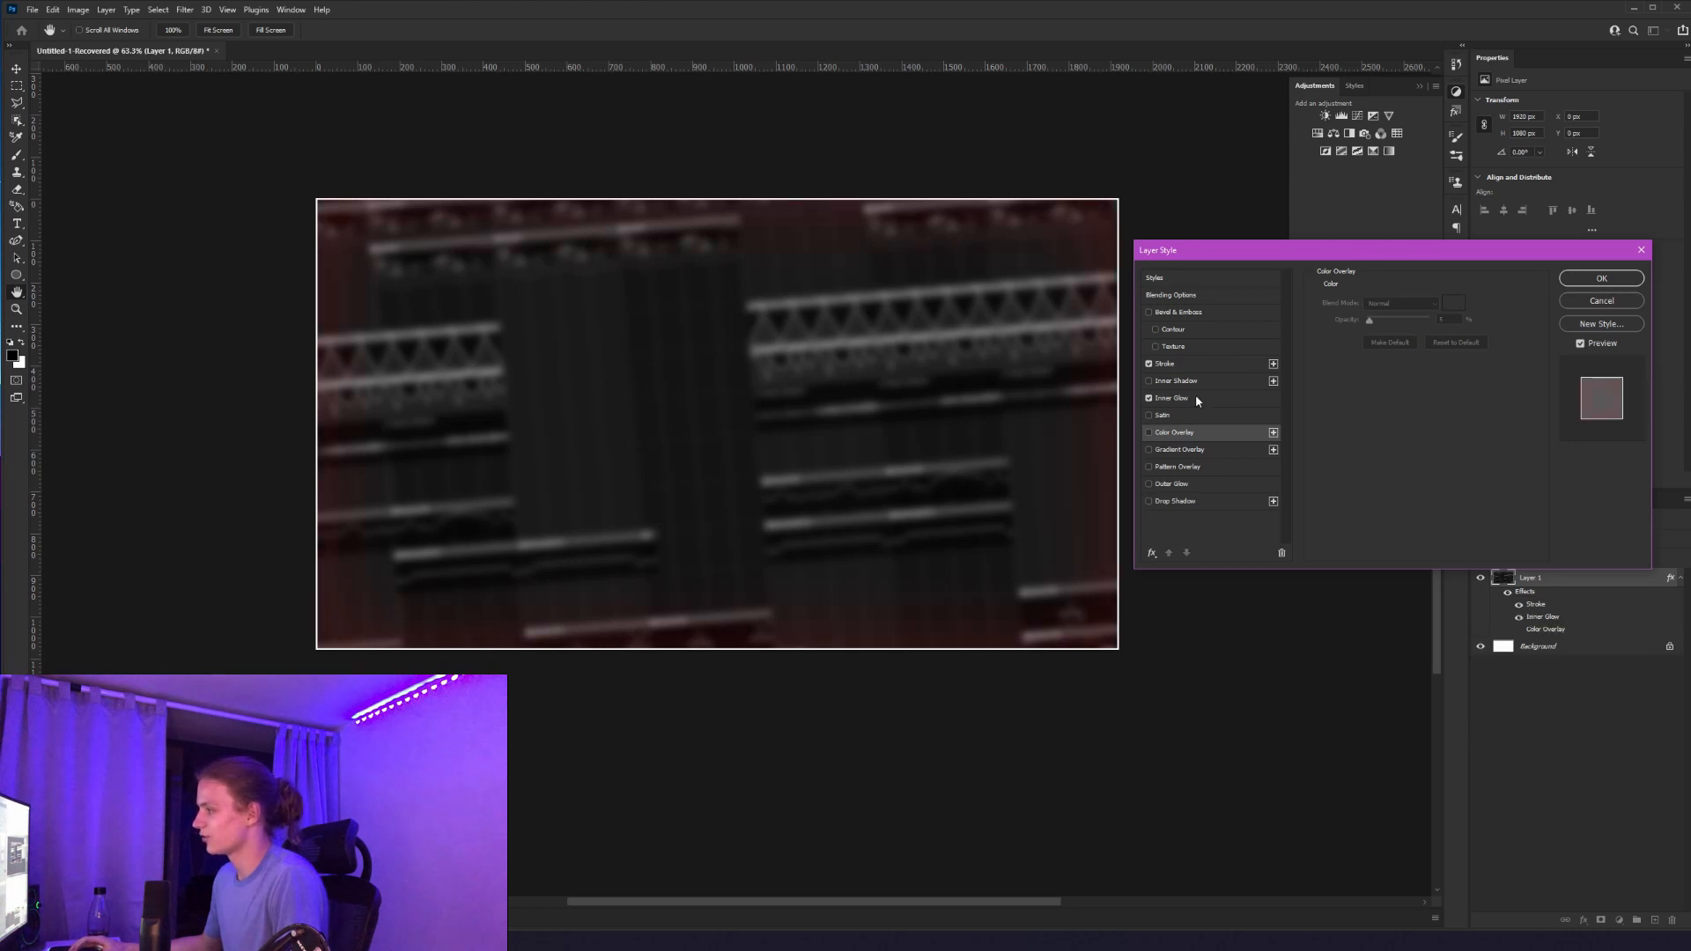
{"action": "left_click", "coordinate": [1195, 397]}
{"action": "left_click", "coordinate": [1350, 348]}
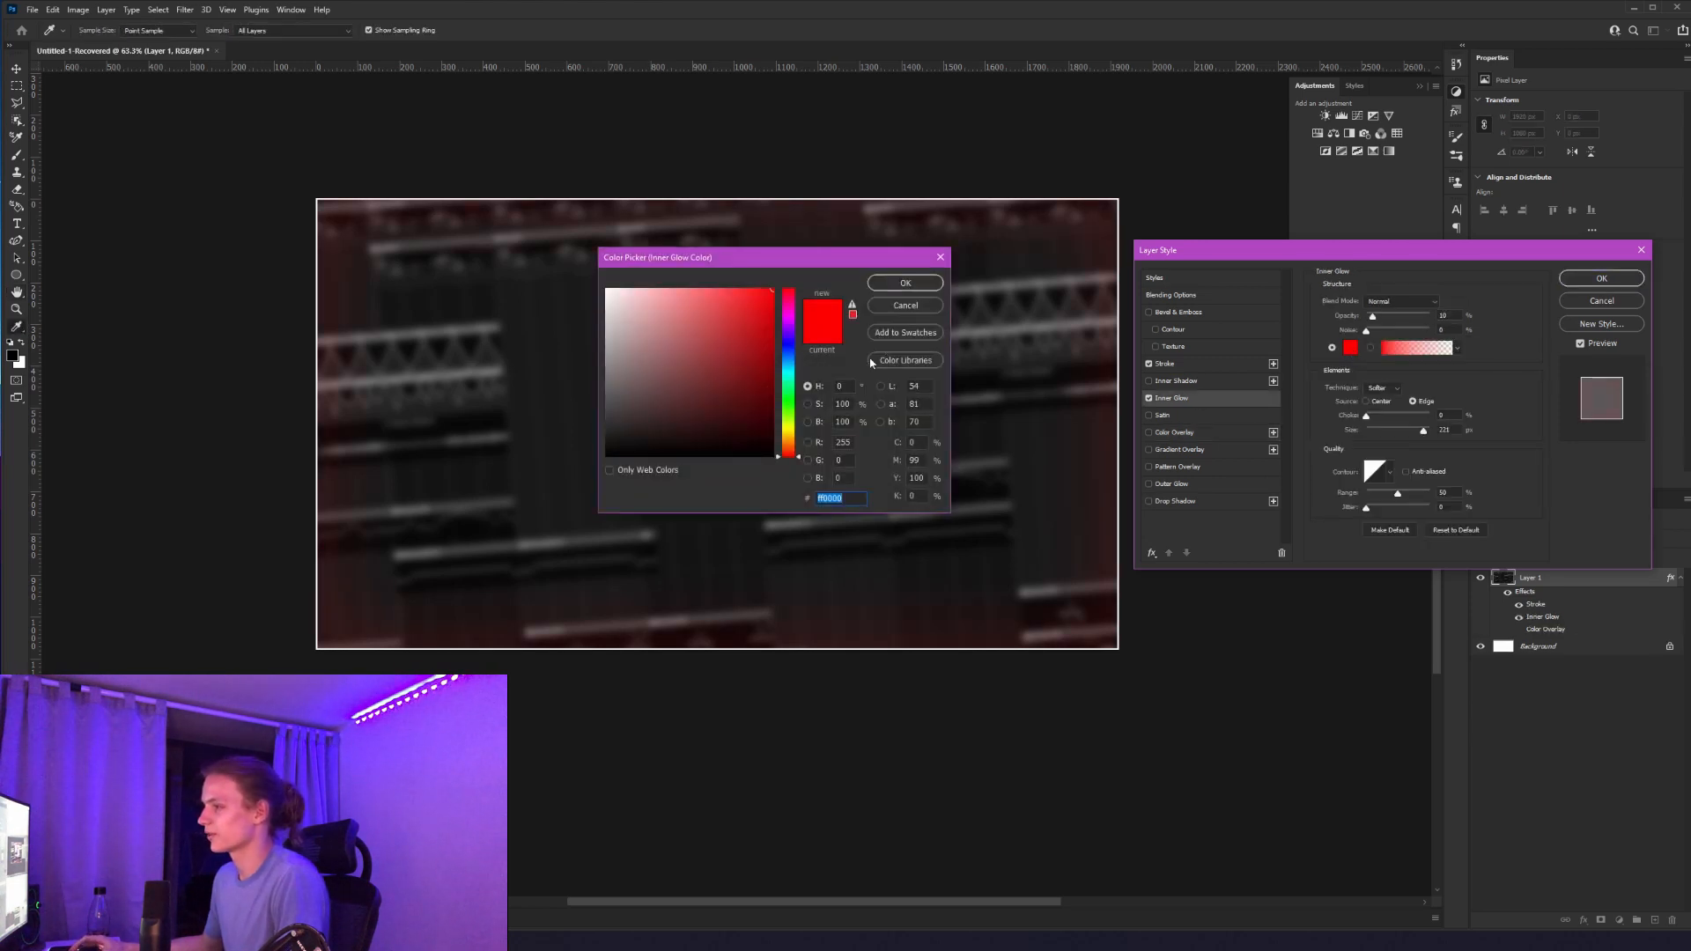
{"action": "mouse_move", "coordinate": [789, 329]}
{"action": "left_mouse_down"}
{"action": "mouse_move", "coordinate": [771, 322]}
{"action": "mouse_move", "coordinate": [764, 341]}
{"action": "left_mouse_up"}
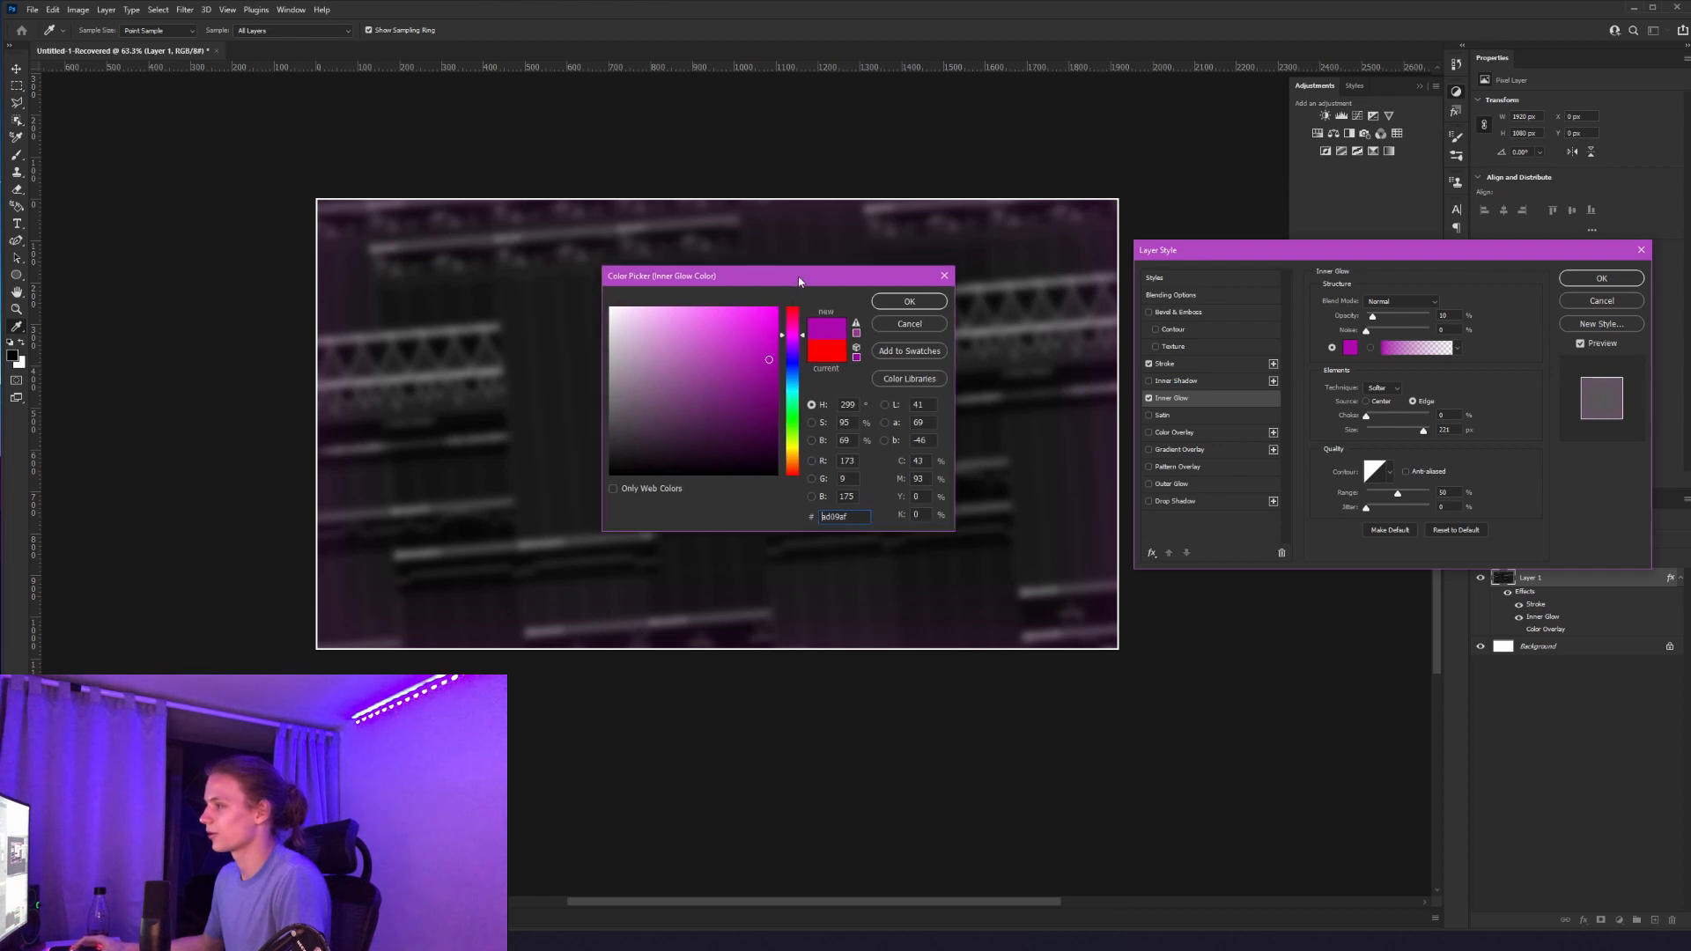
{"action": "left_click", "coordinate": [909, 299]}
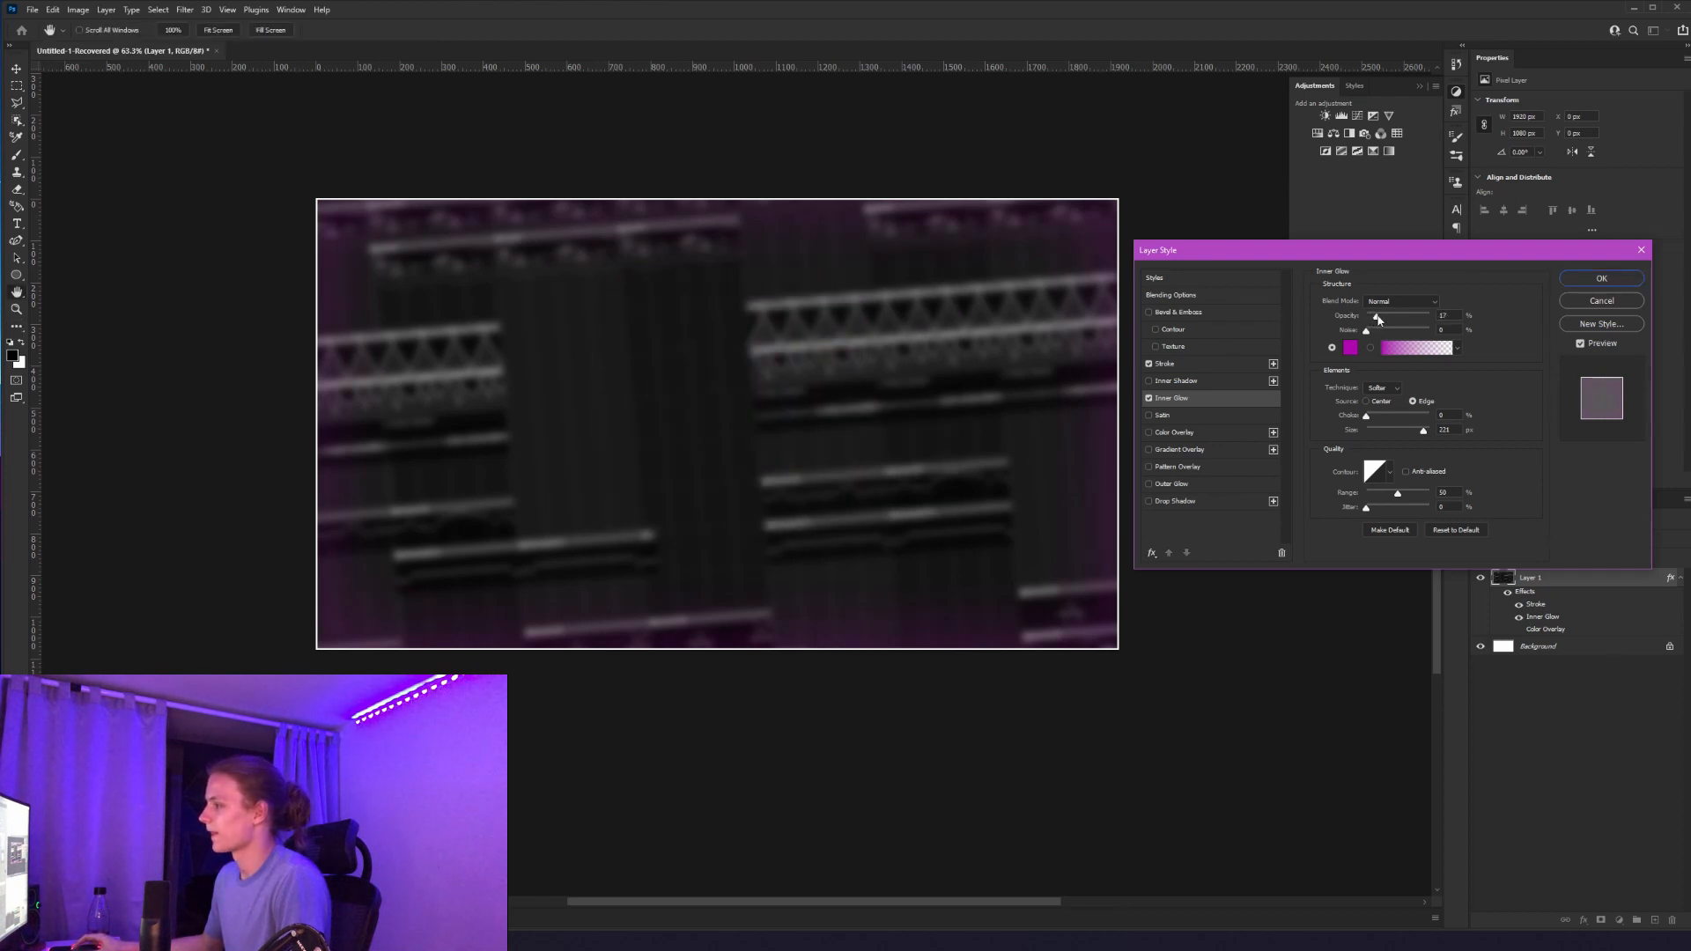
{"action": "left_click", "coordinate": [1376, 317]}
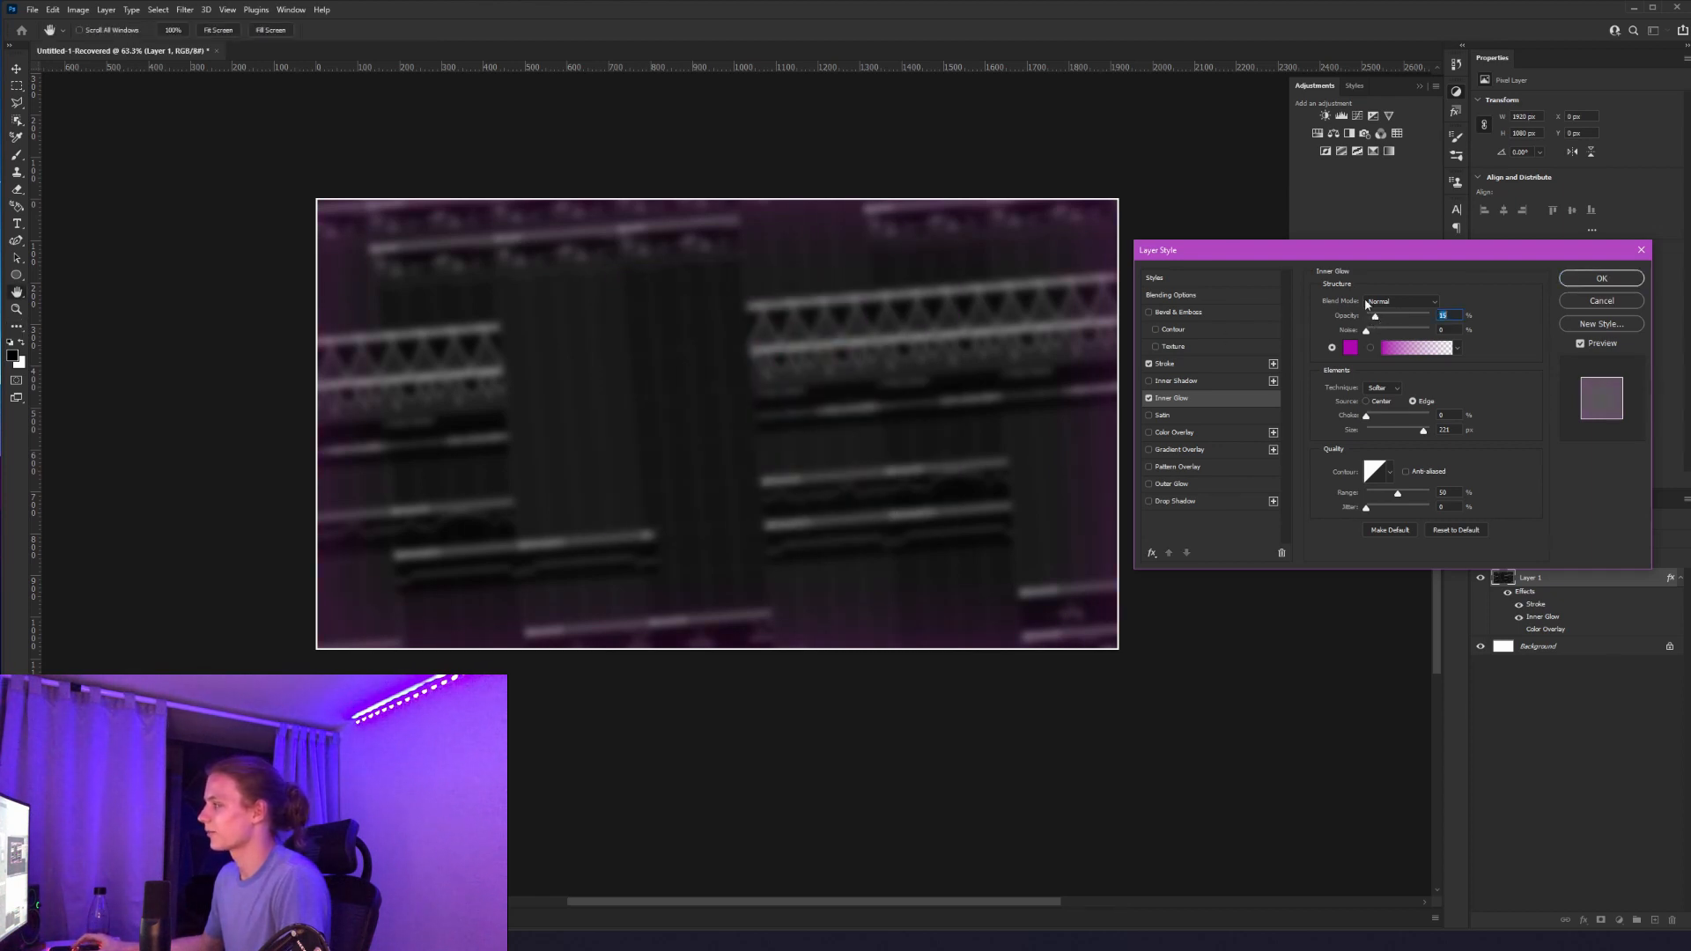
{"action": "left_click", "coordinate": [1600, 281]}
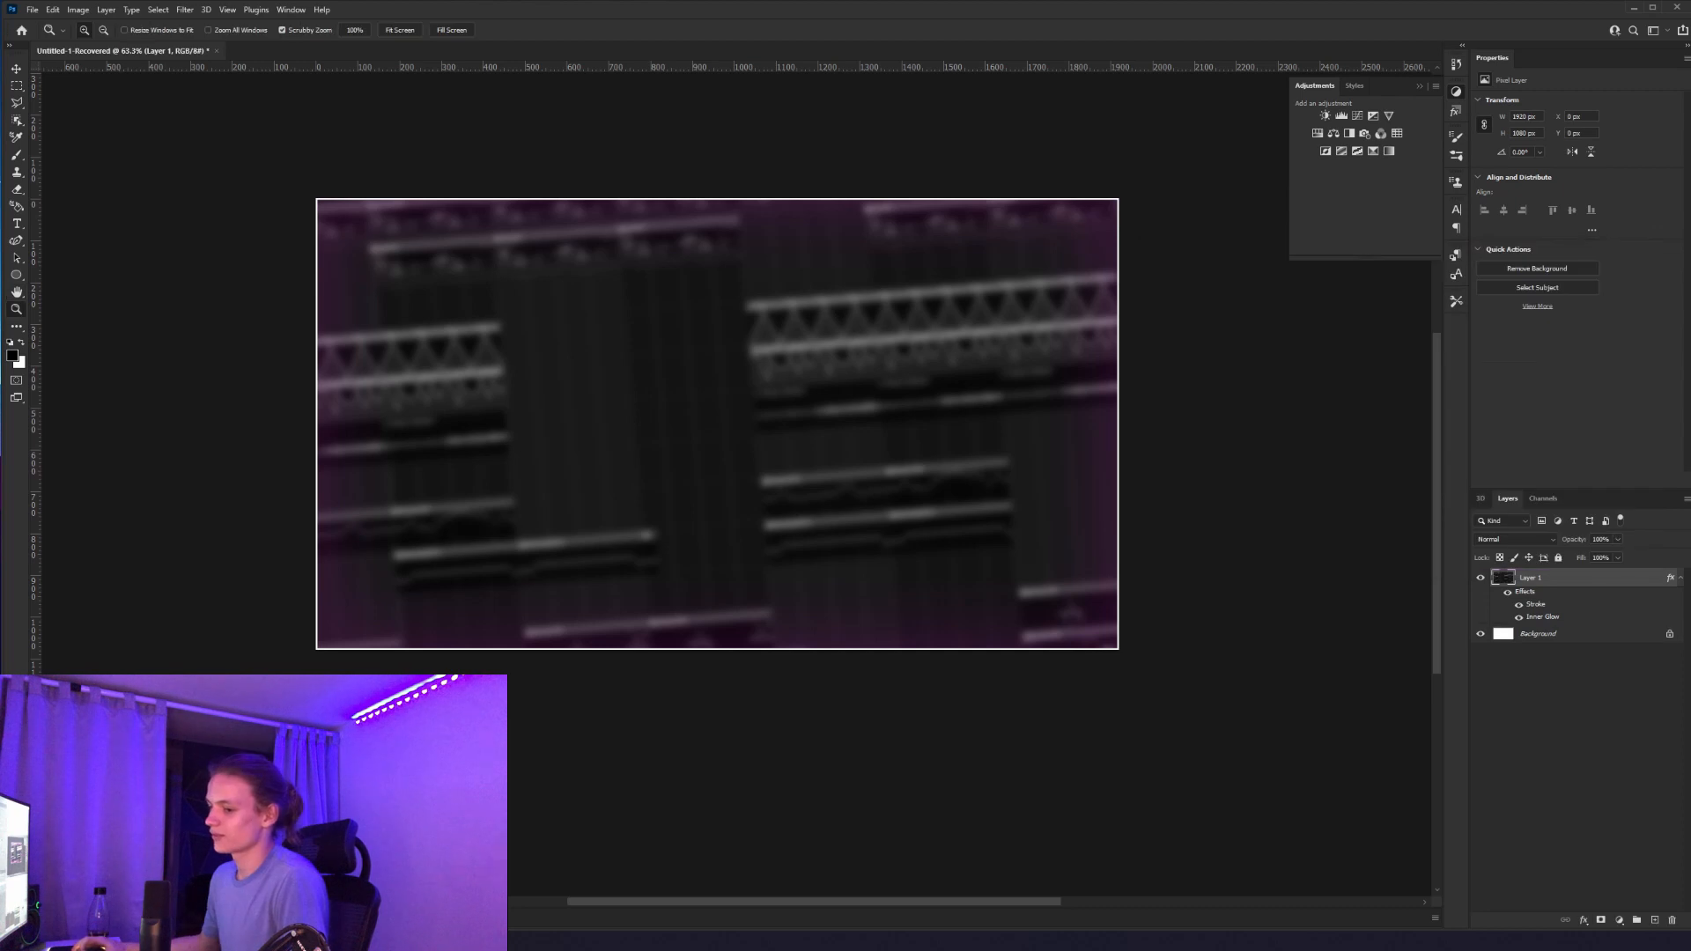
Step: Place the lil-uzi-vert-gq-3 image from the Desktop folder over the blurred background
{"action": "key", "text": "alt+Tab"}
{"action": "left_click_drag", "start_coordinate": [890, 231], "coordinate": [1008, 231]}
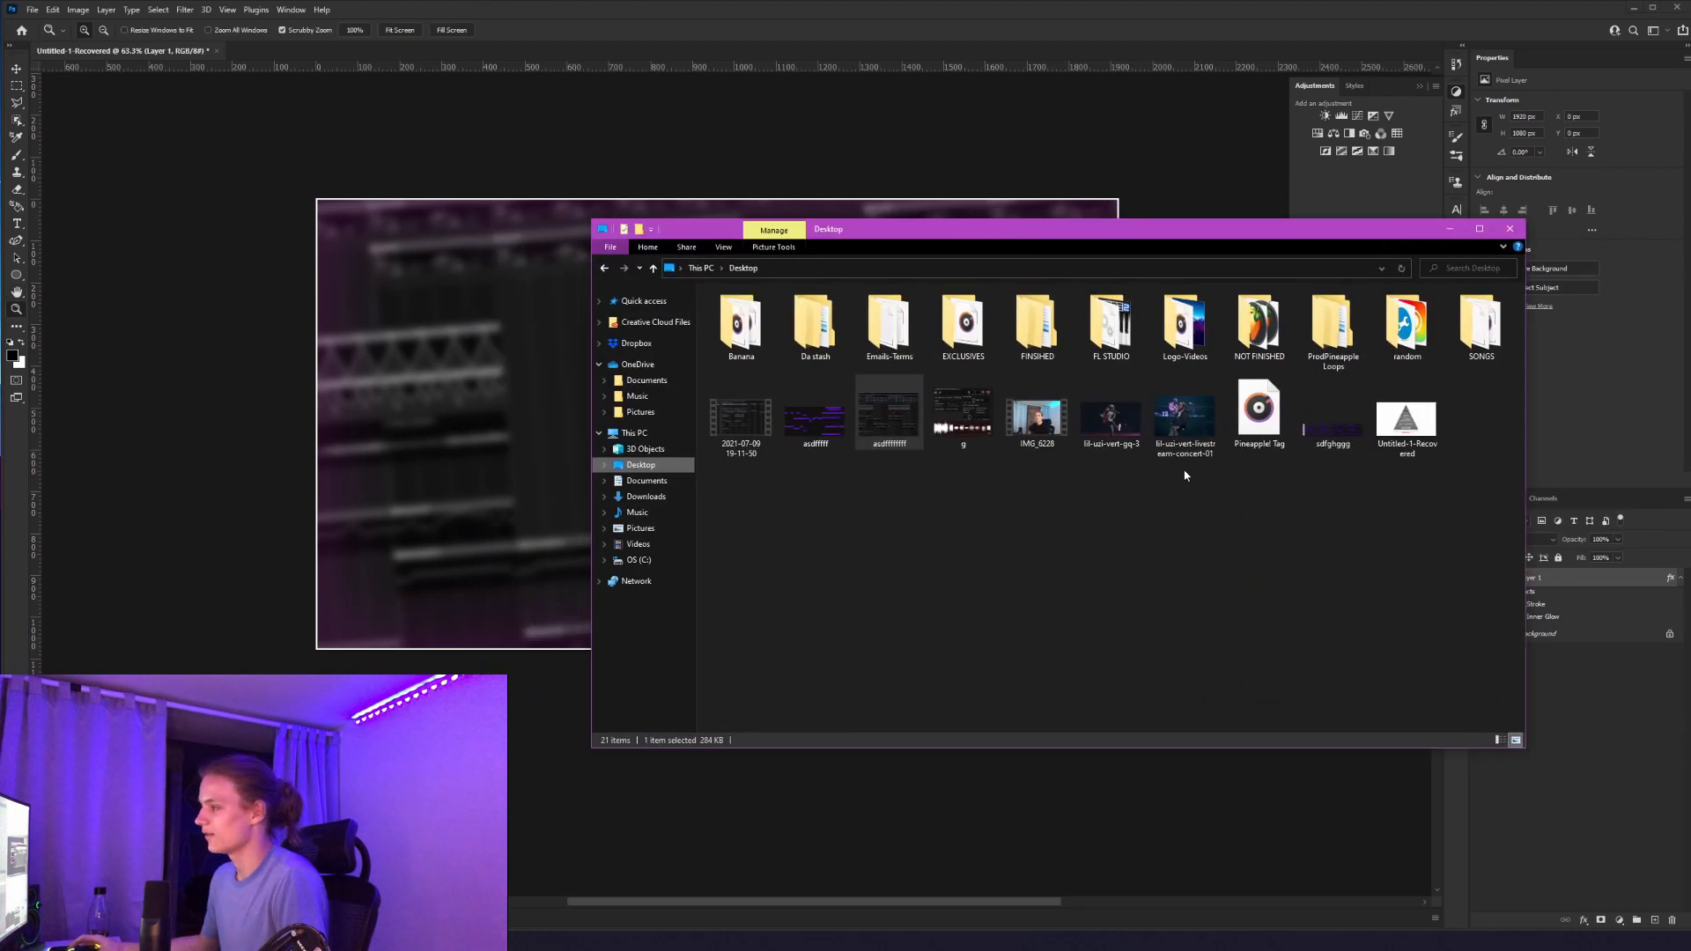
{"action": "left_click", "coordinate": [1107, 426]}
{"action": "left_click_drag", "start_coordinate": [1106, 426], "coordinate": [463, 473]}
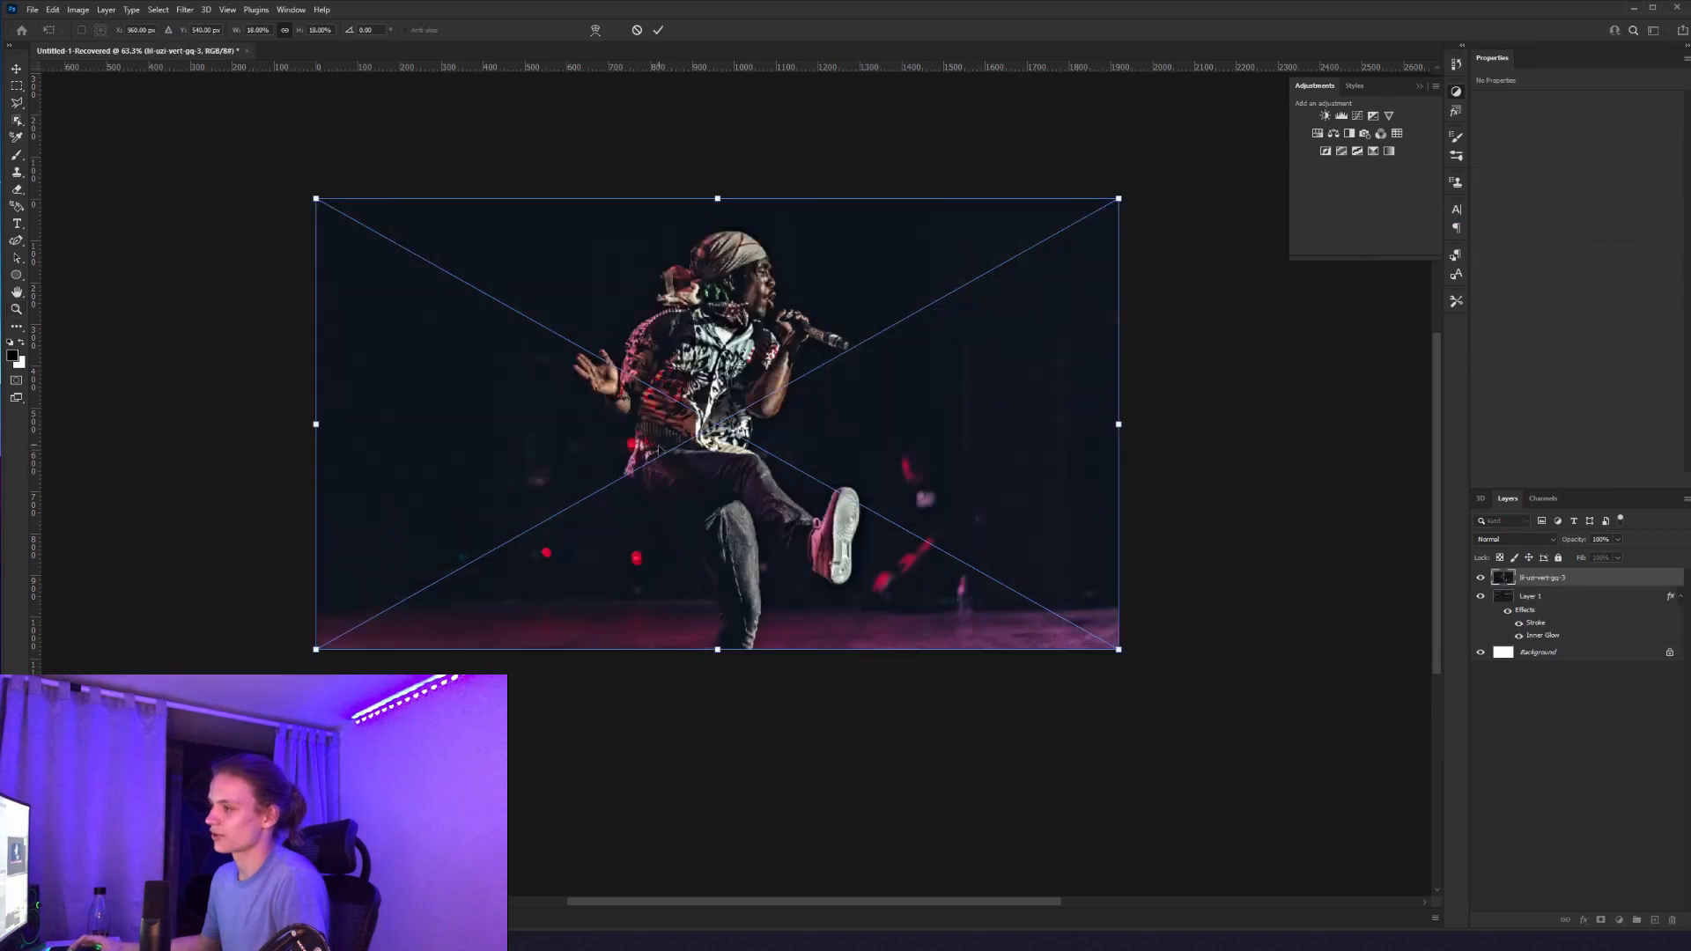
Step: Enlarge the placed performer photo and shift it so the performer stands in the left half of the canvas
{"action": "left_click_drag", "start_coordinate": [714, 662], "coordinate": [710, 714]}
{"action": "left_click_drag", "start_coordinate": [817, 584], "coordinate": [661, 562]}
{"action": "key", "text": "Return"}
{"action": "key", "text": "z"}
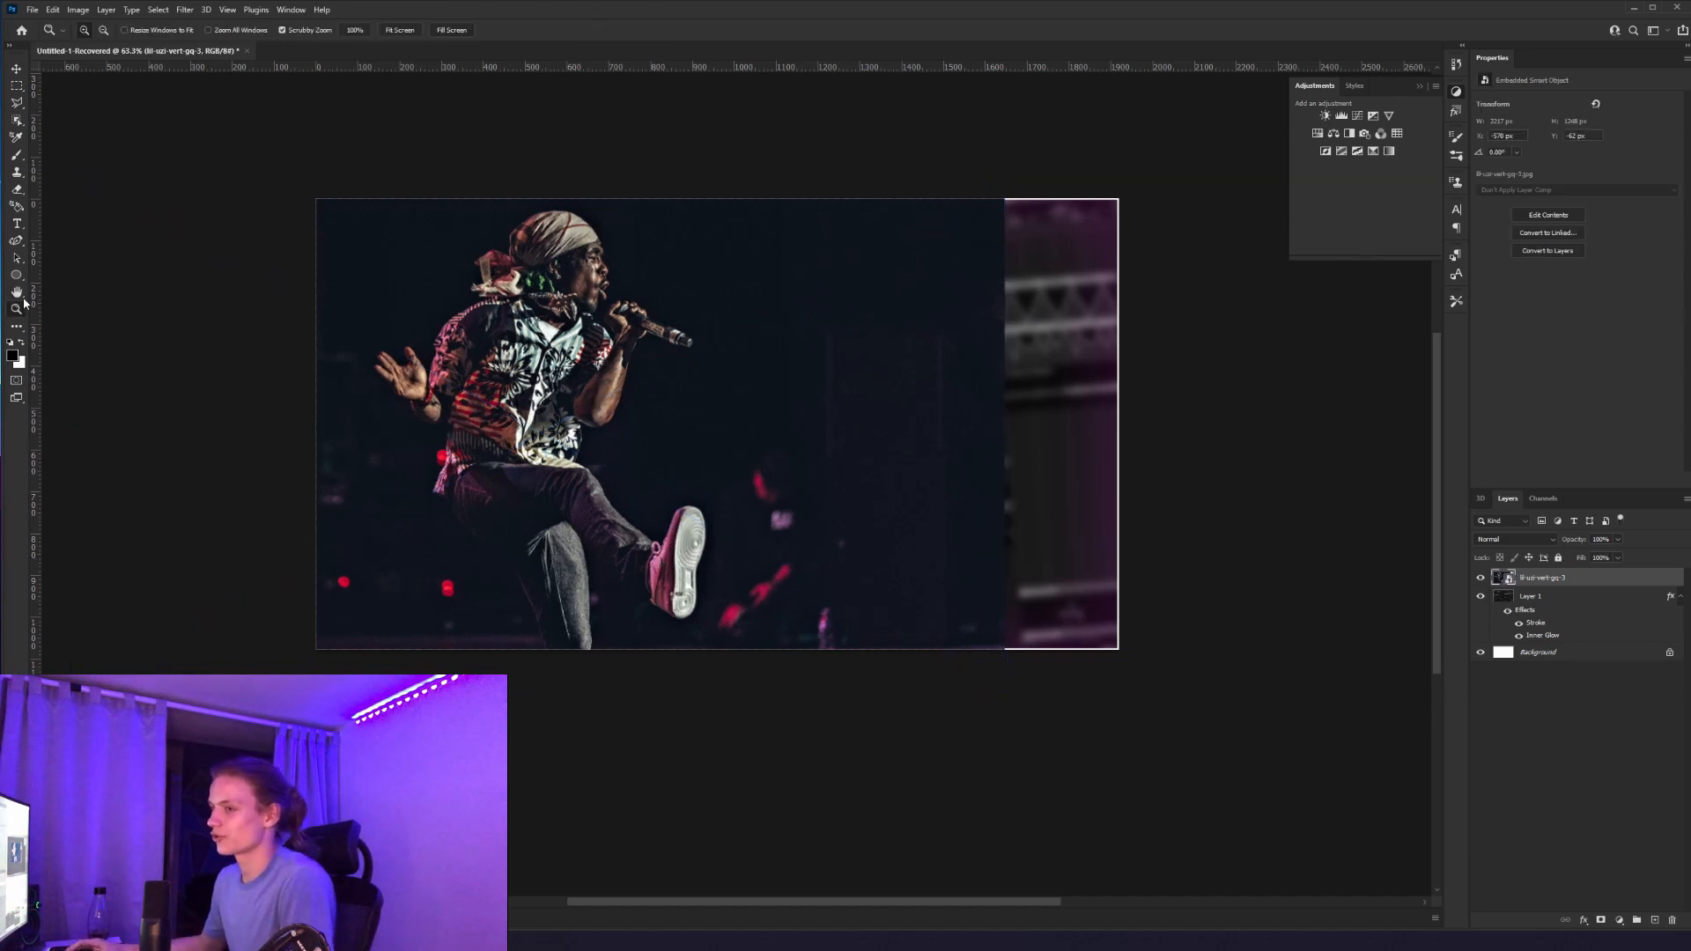
{"action": "mouse_move", "coordinate": [535, 392]}
{"action": "left_mouse_down"}
{"action": "mouse_move", "coordinate": [622, 405]}
{"action": "mouse_move", "coordinate": [524, 407]}
{"action": "left_mouse_up"}
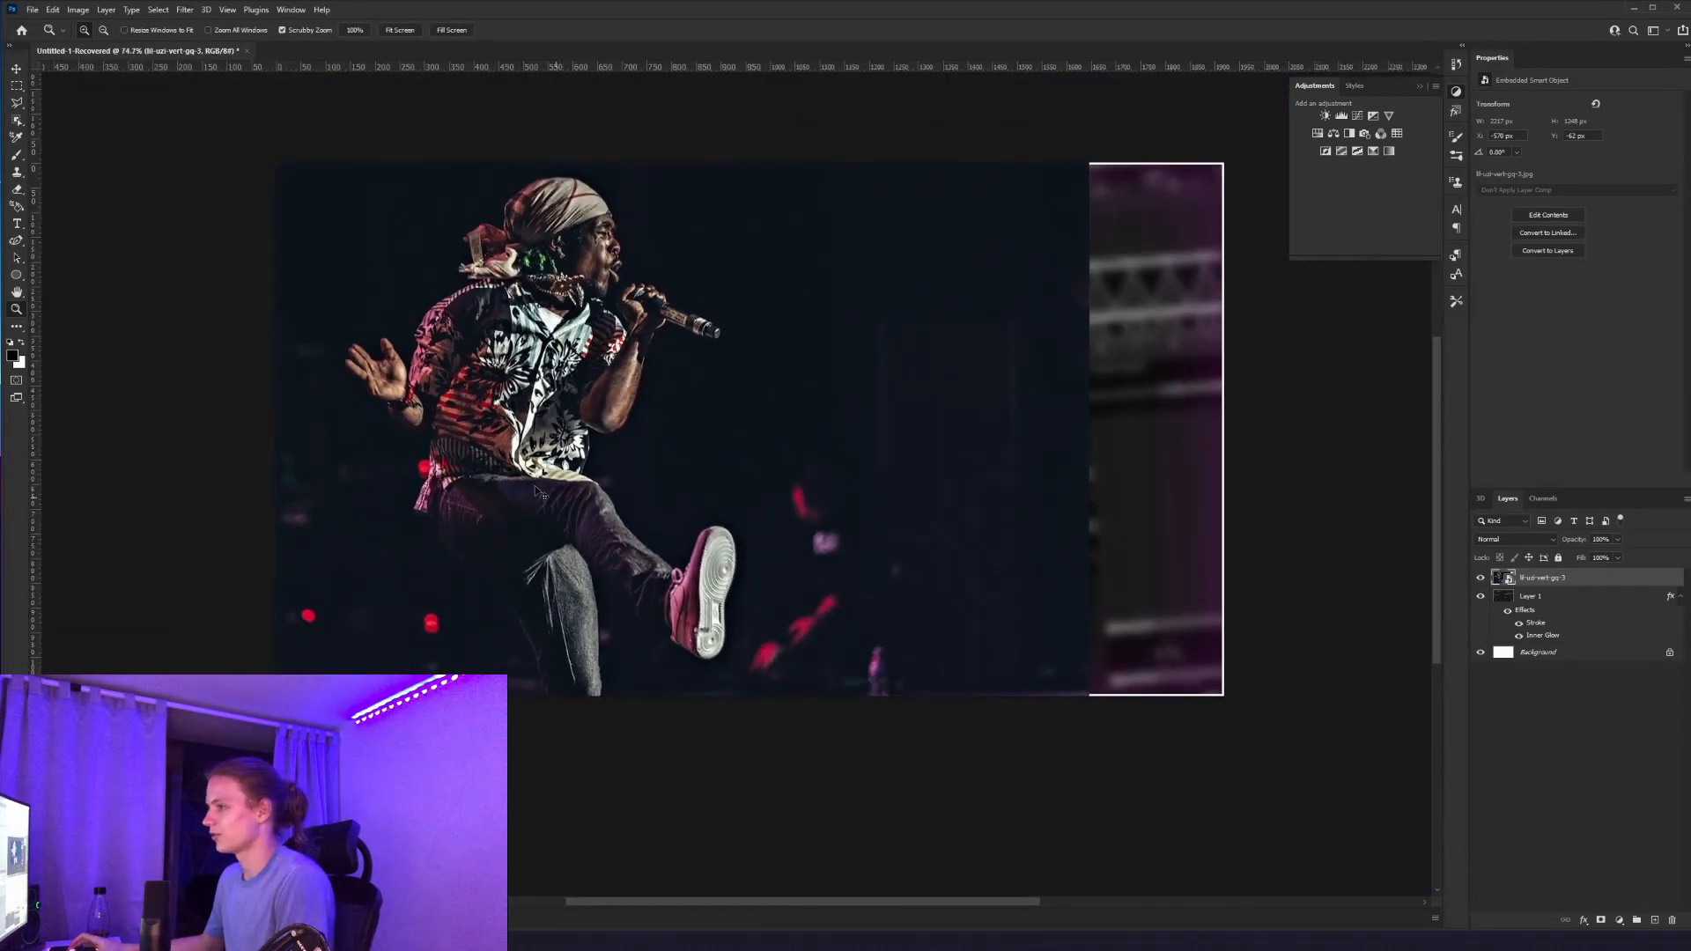
Step: Enlarge the performer photo slightly and nudge it further left and down on the canvas
{"action": "key", "text": "ctrl+t"}
{"action": "mouse_move", "coordinate": [744, 383]}
{"action": "left_mouse_down"}
{"action": "mouse_move", "coordinate": [712, 393]}
{"action": "mouse_move", "coordinate": [731, 395]}
{"action": "left_mouse_up"}
{"action": "left_click_drag", "start_coordinate": [728, 394], "coordinate": [727, 392]}
{"action": "key", "text": "Return"}
{"action": "key", "text": "z"}
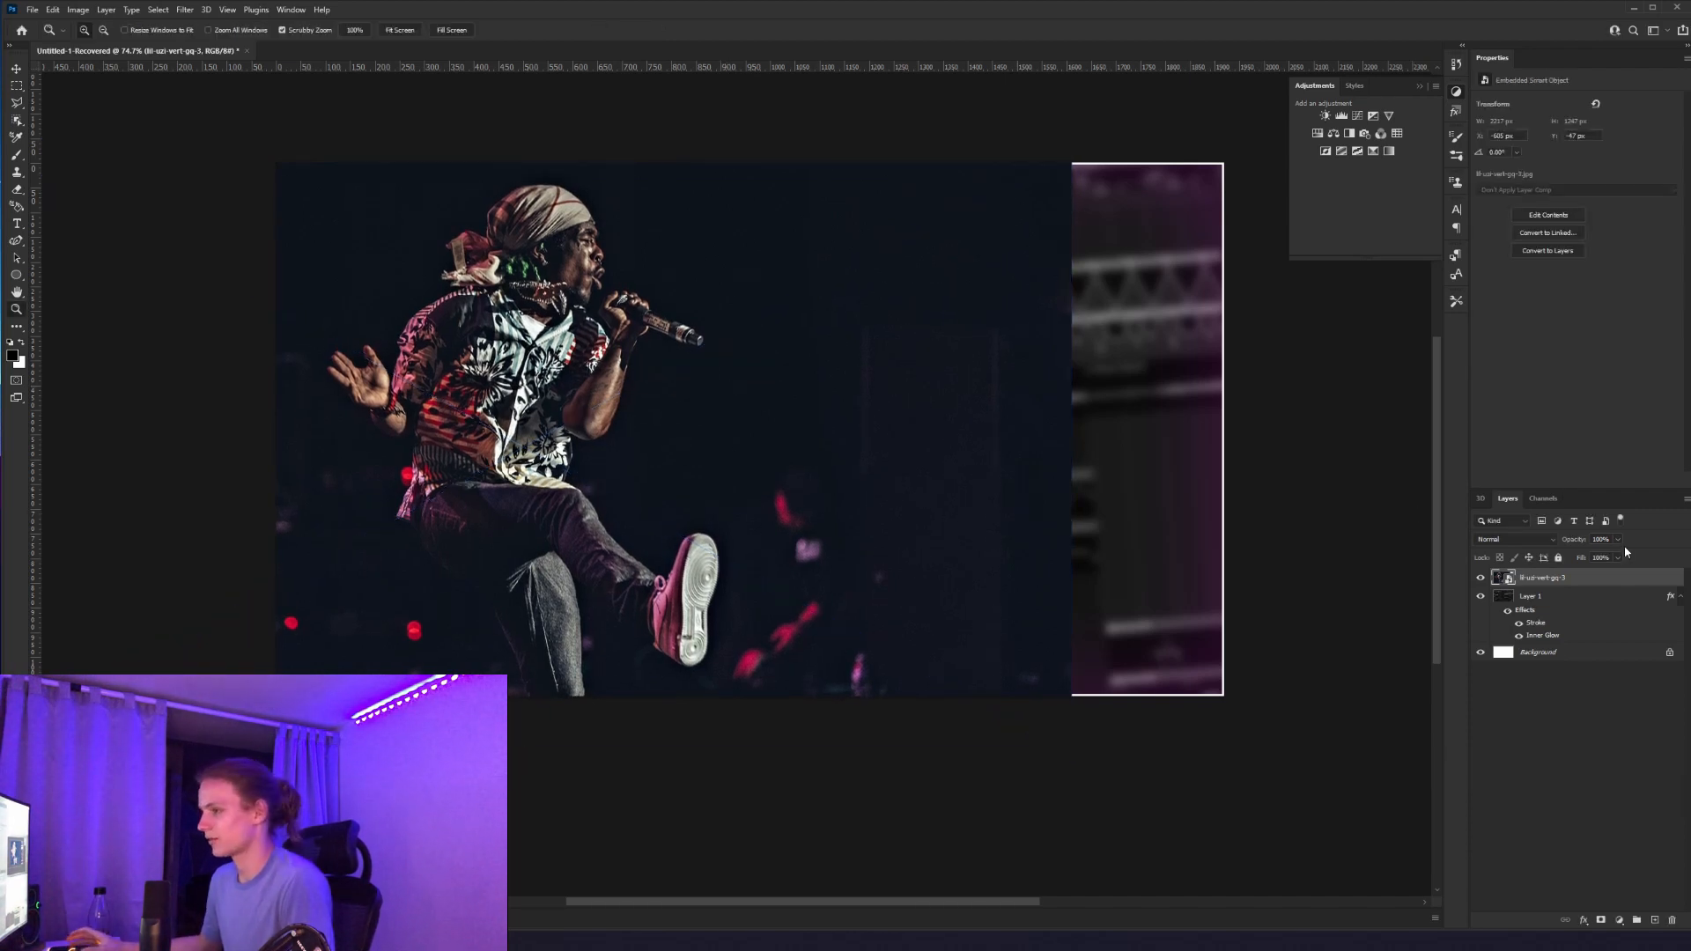
Step: Add a layer mask to the performer photo and fade its edges into the blurred background with a large soft black brush at 27% opacity
{"action": "left_click", "coordinate": [1600, 921]}
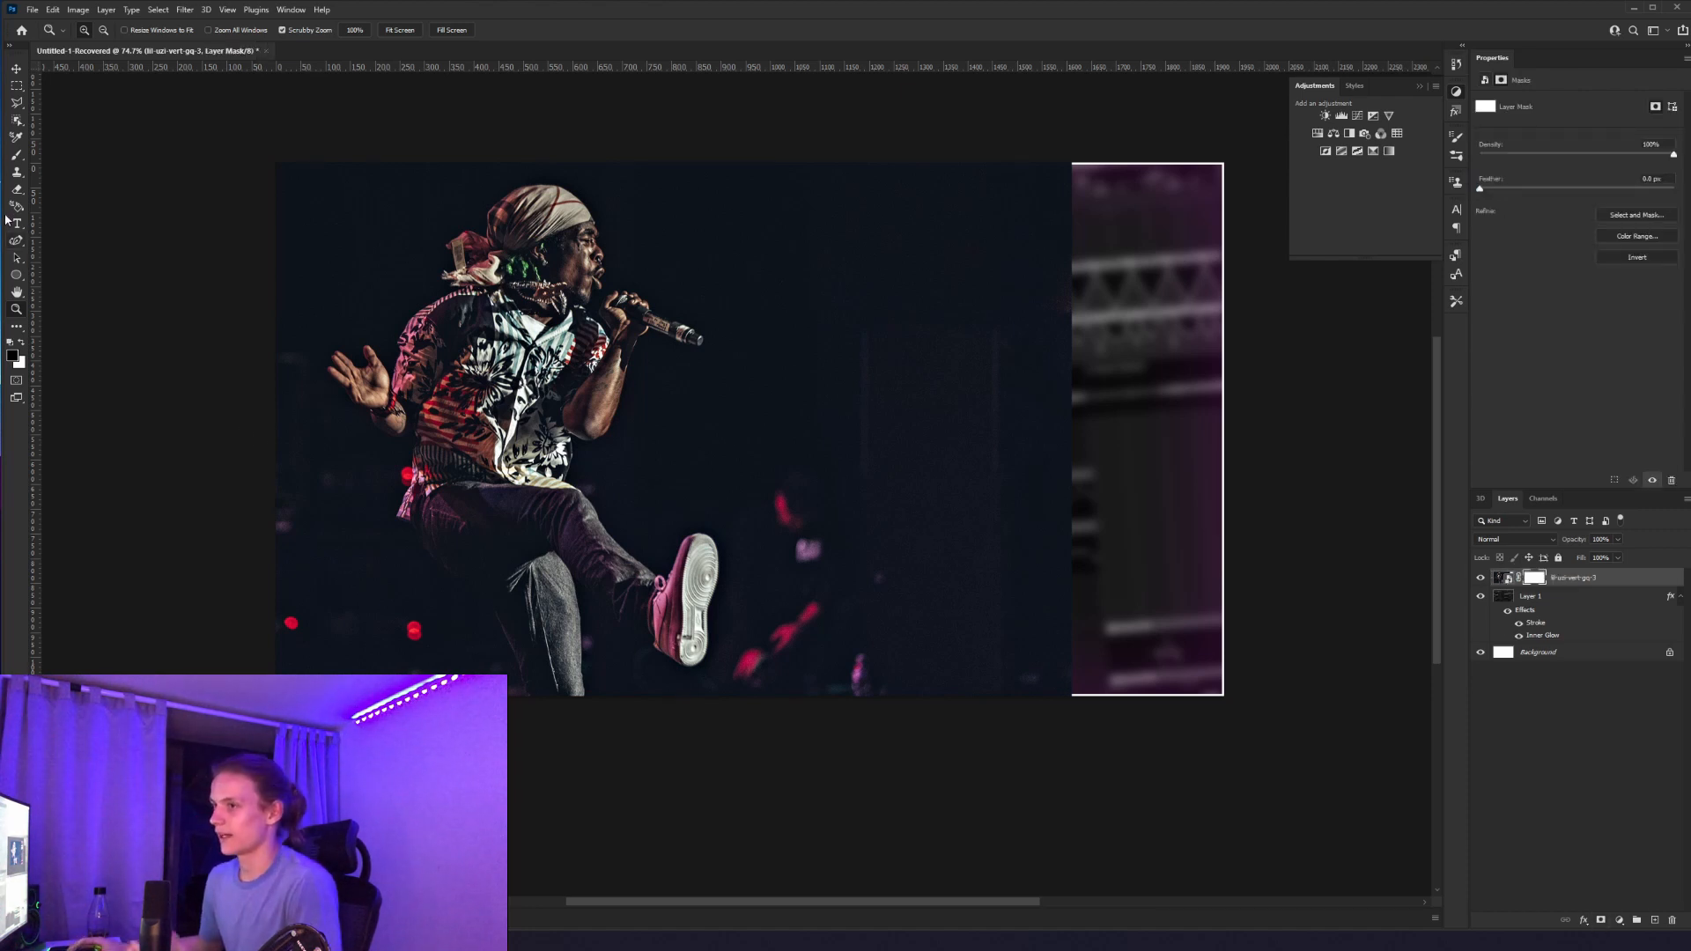
{"action": "left_click", "coordinate": [16, 154]}
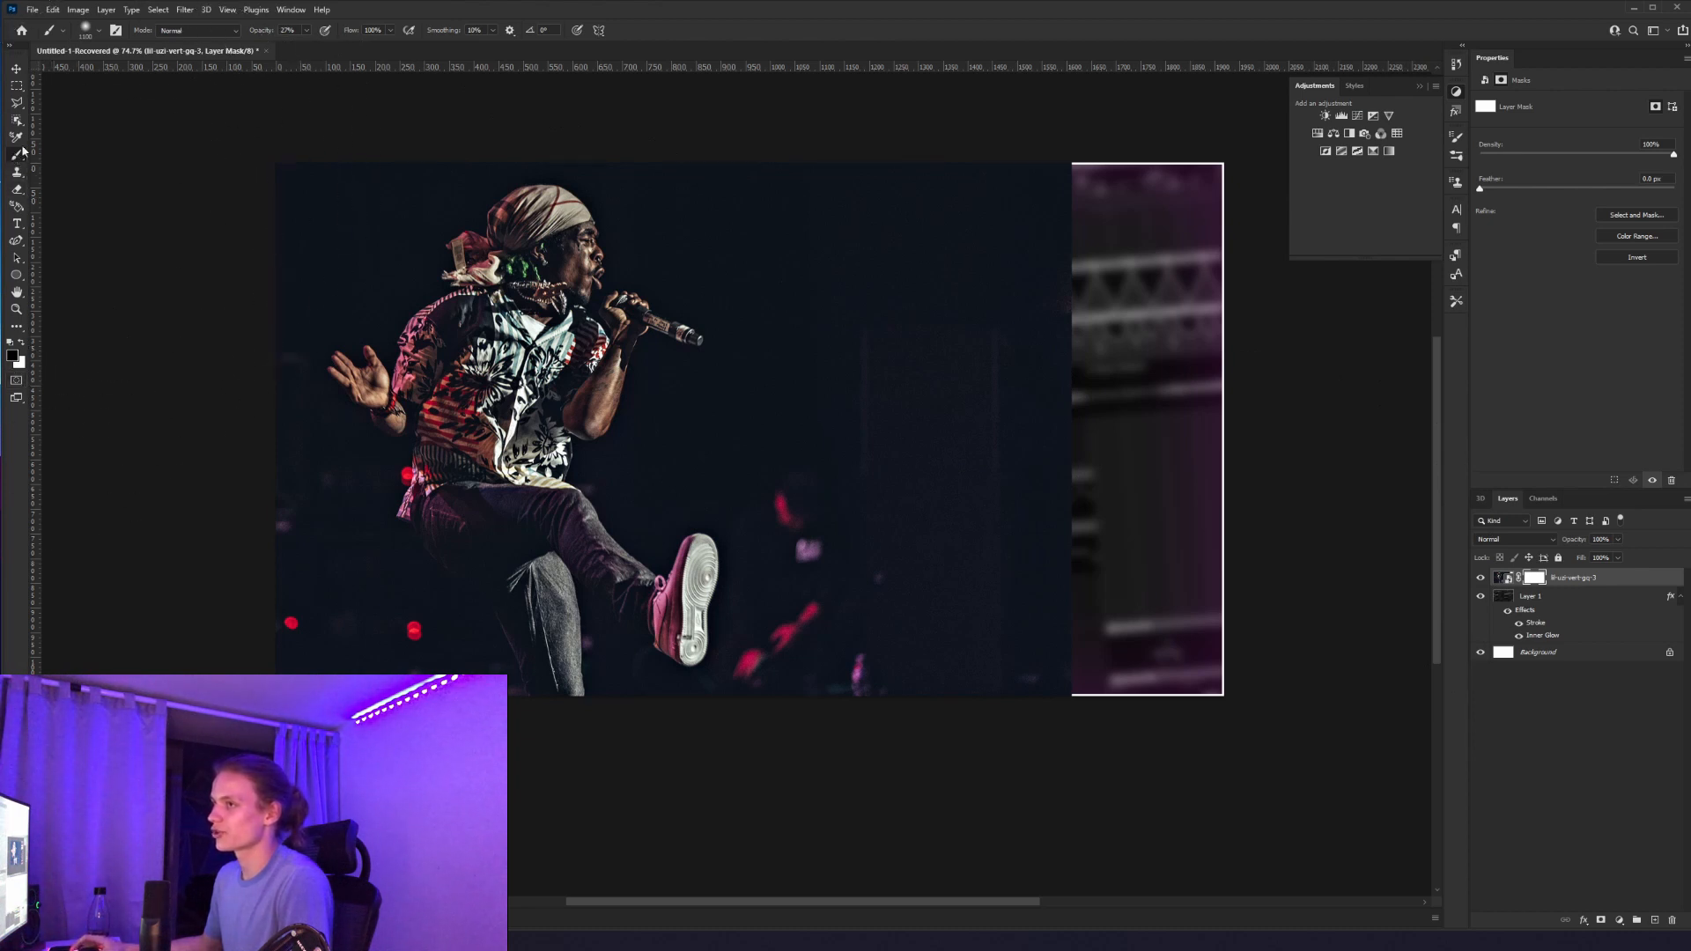
{"action": "left_click", "coordinate": [89, 35]}
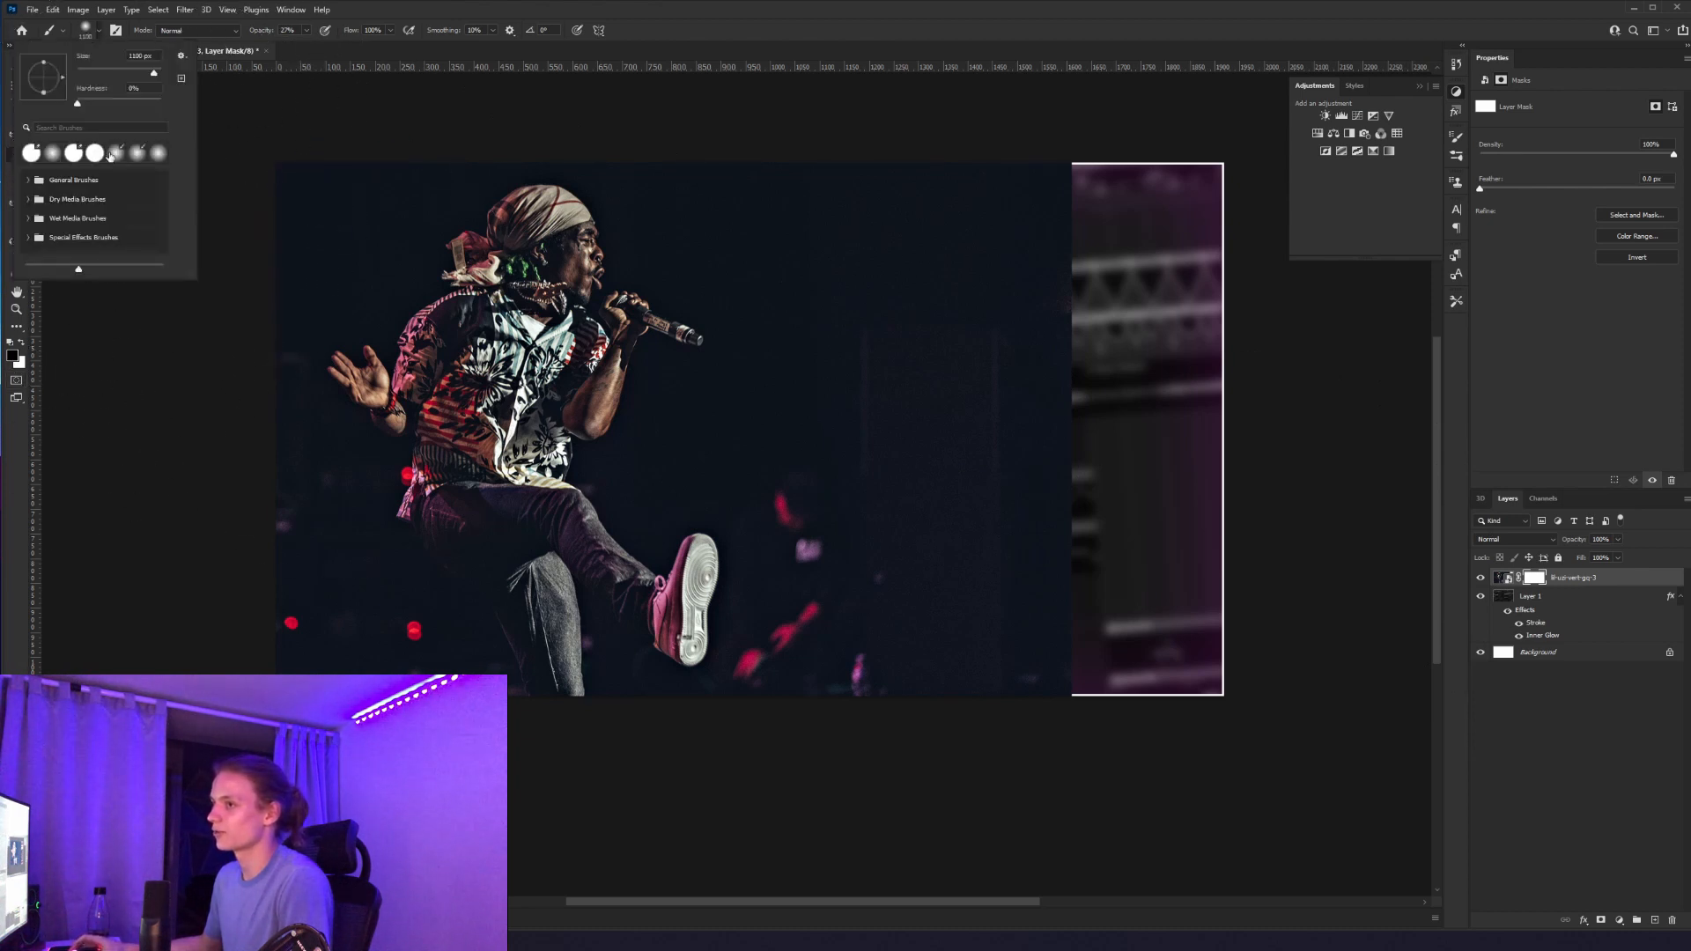
{"action": "left_click", "coordinate": [262, 114]}
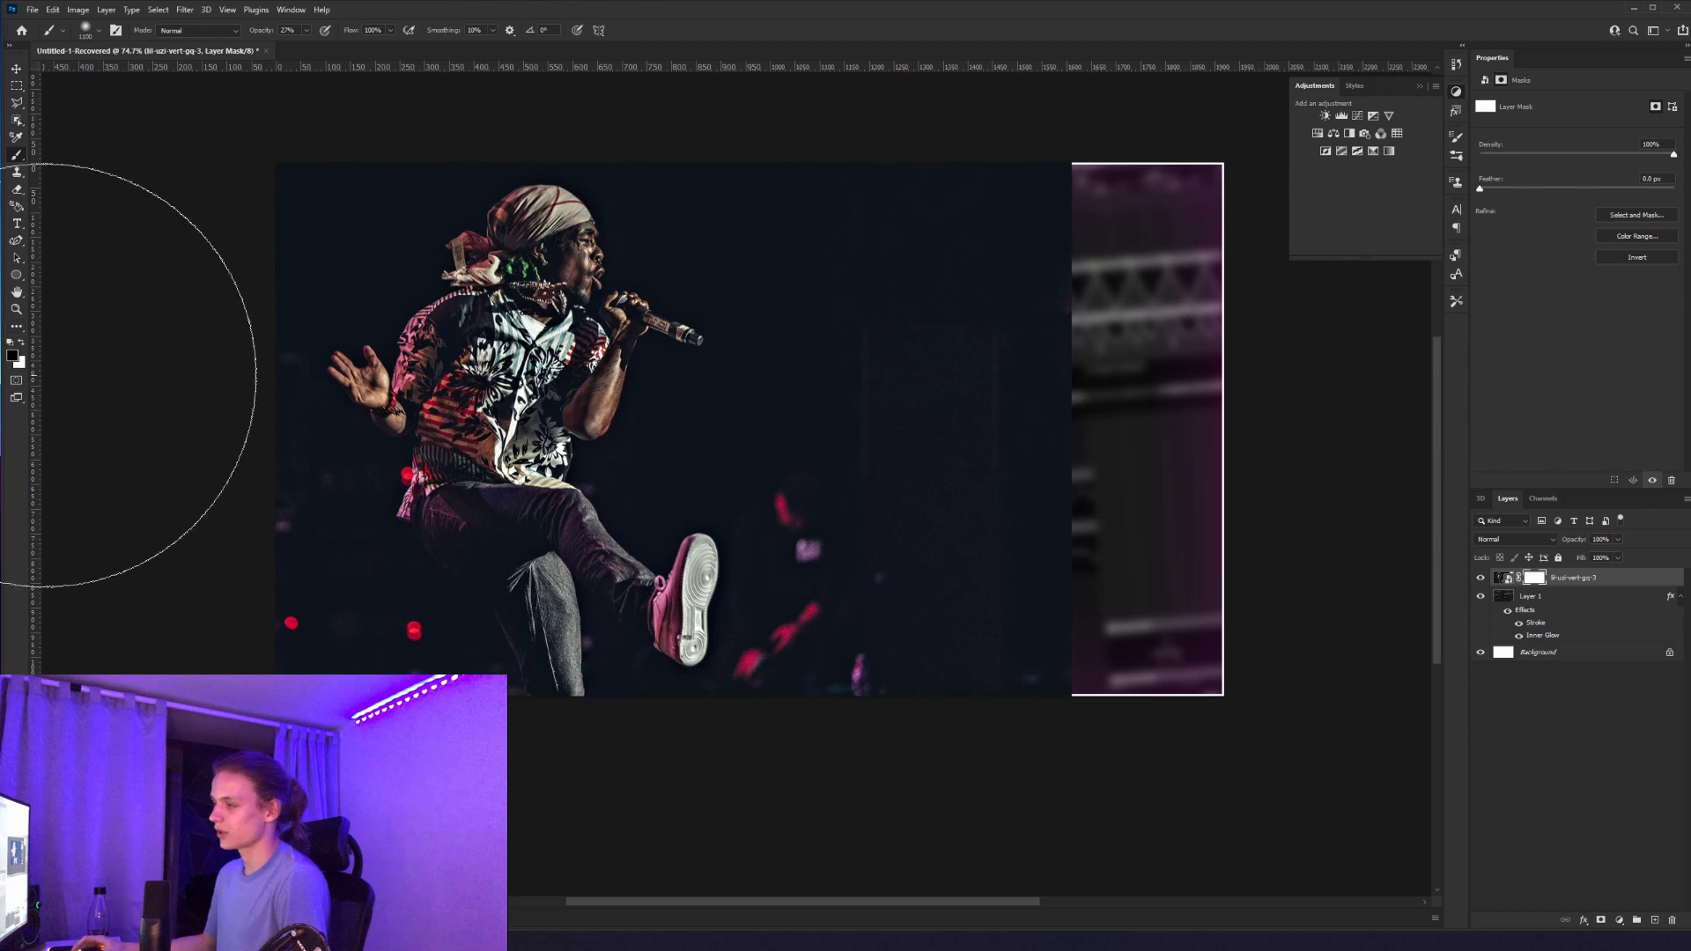
{"action": "key", "text": "bracketleft"}
{"action": "key", "text": "bracketleft"}
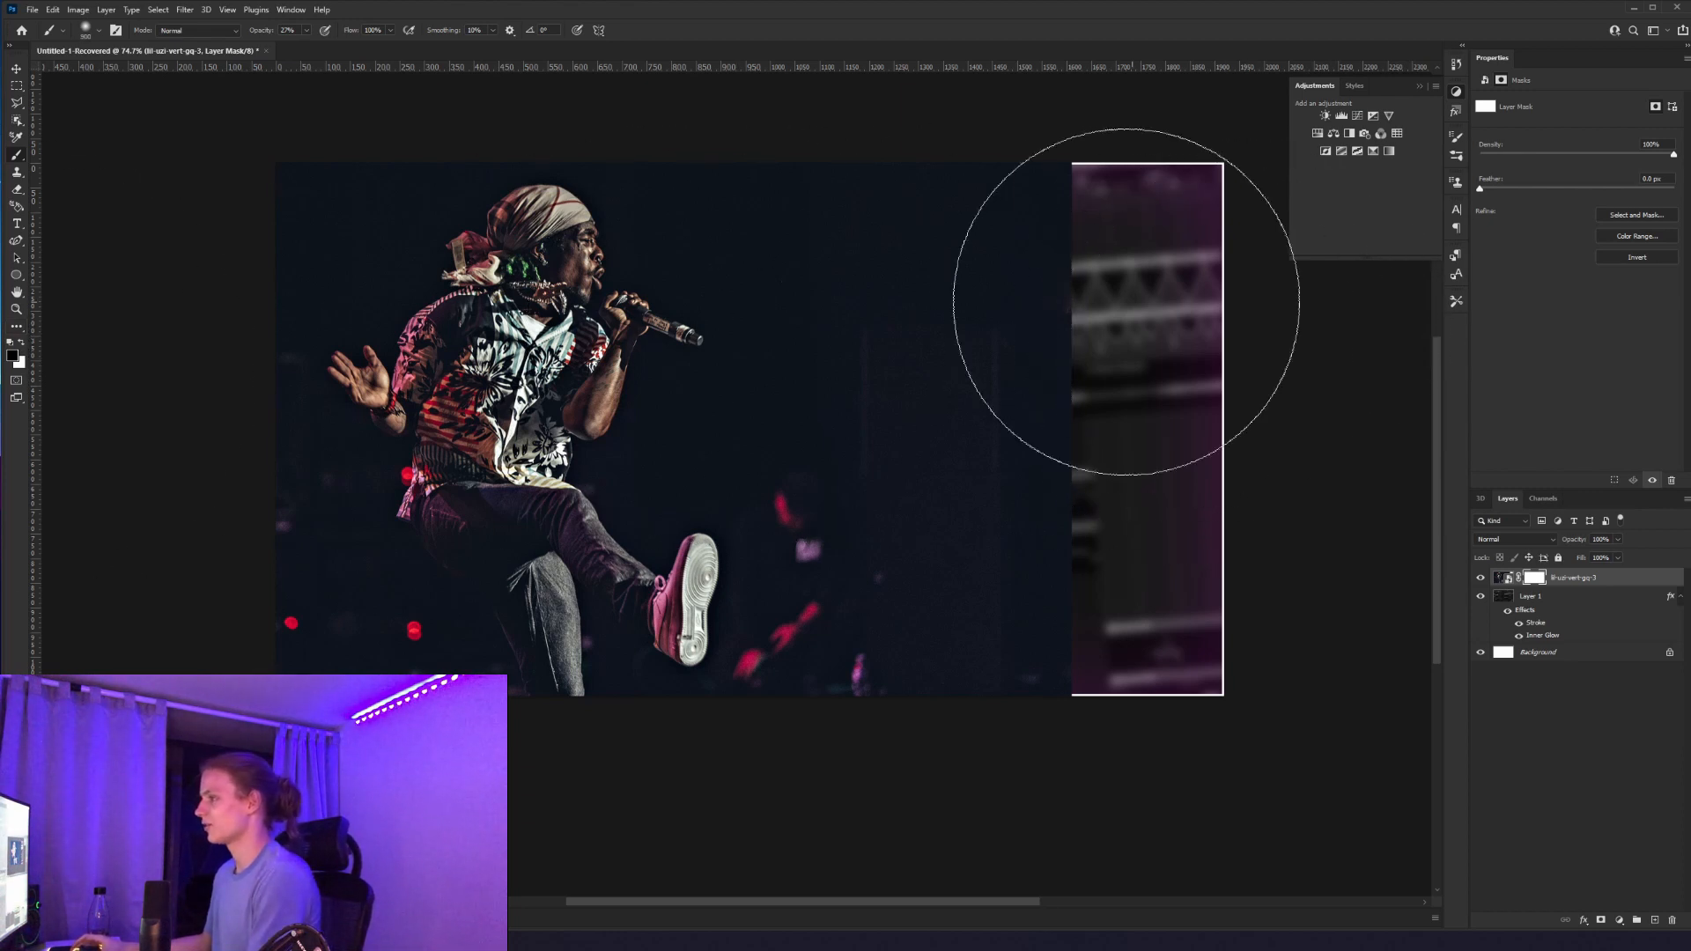
{"action": "mouse_move", "coordinate": [991, 266]}
{"action": "left_mouse_down"}
{"action": "mouse_move", "coordinate": [1006, 333]}
{"action": "mouse_move", "coordinate": [940, 262]}
{"action": "mouse_move", "coordinate": [985, 282]}
{"action": "mouse_move", "coordinate": [904, 253]}
{"action": "mouse_move", "coordinate": [1078, 331]}
{"action": "mouse_move", "coordinate": [1061, 517]}
{"action": "mouse_move", "coordinate": [986, 661]}
{"action": "mouse_move", "coordinate": [1019, 676]}
{"action": "mouse_move", "coordinate": [973, 684]}
{"action": "mouse_move", "coordinate": [990, 678]}
{"action": "mouse_move", "coordinate": [1083, 398]}
{"action": "left_mouse_up"}
{"action": "scroll", "coordinate": [529, 234], "scroll_direction": "up", "scroll_amount": 1}
{"action": "scroll", "coordinate": [528, 235], "scroll_direction": "left", "scroll_amount": 3}
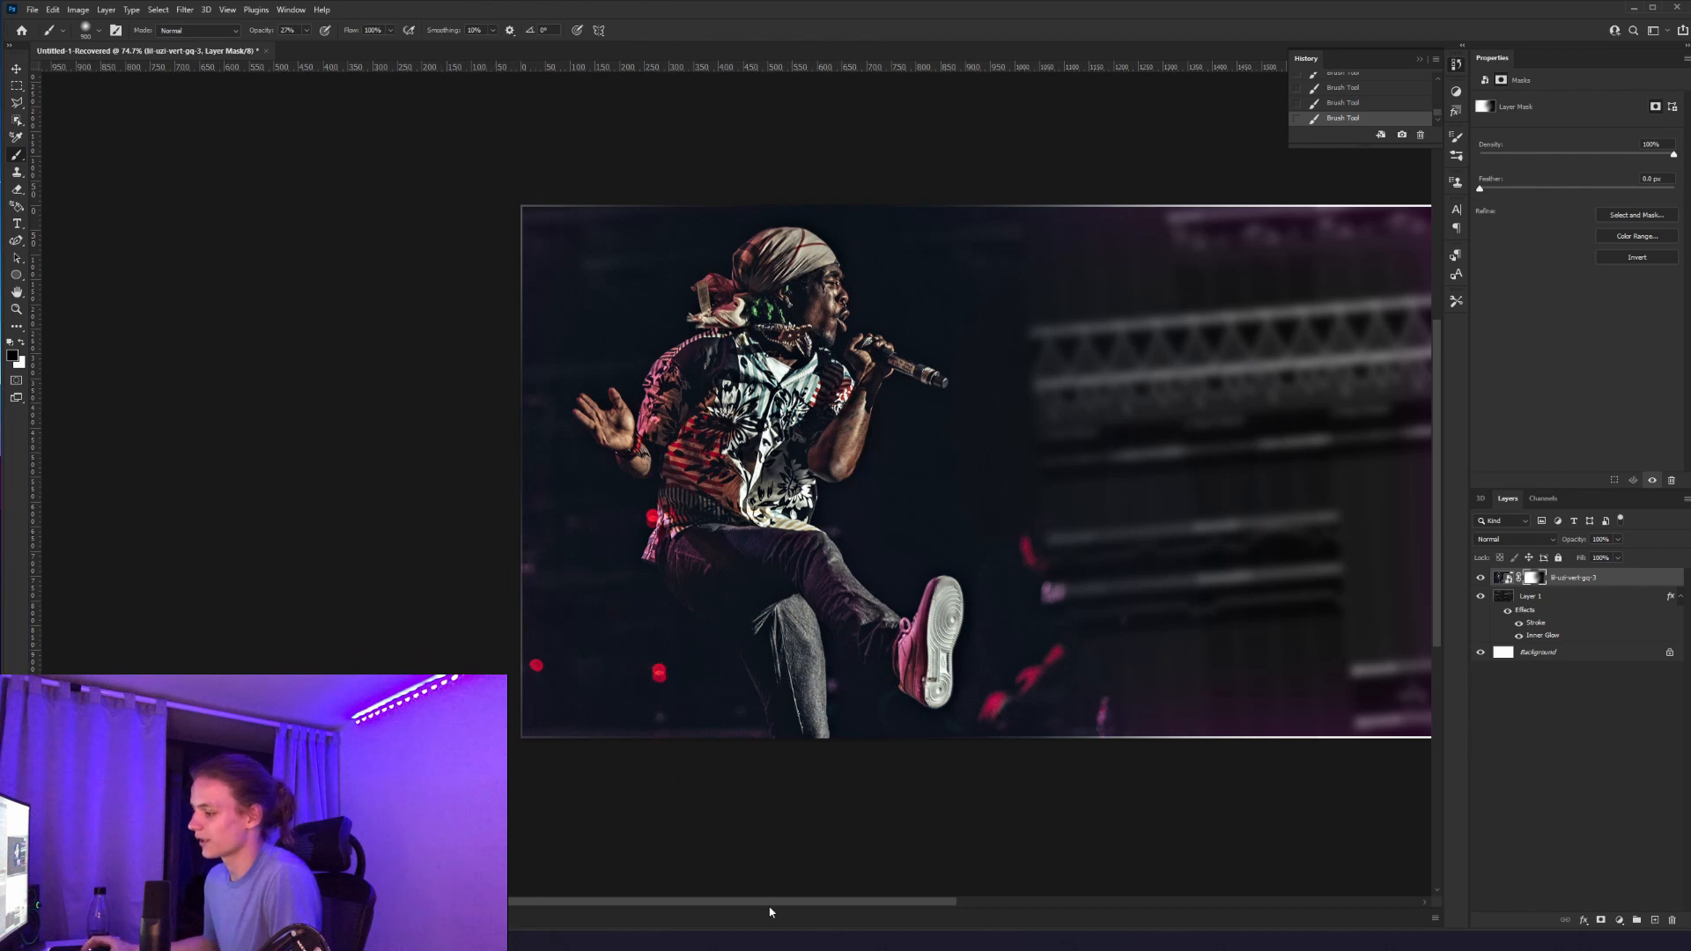
{"action": "scroll", "coordinate": [964, 738], "scroll_direction": "right", "scroll_amount": 2}
{"action": "key", "text": "ctrl+z"}
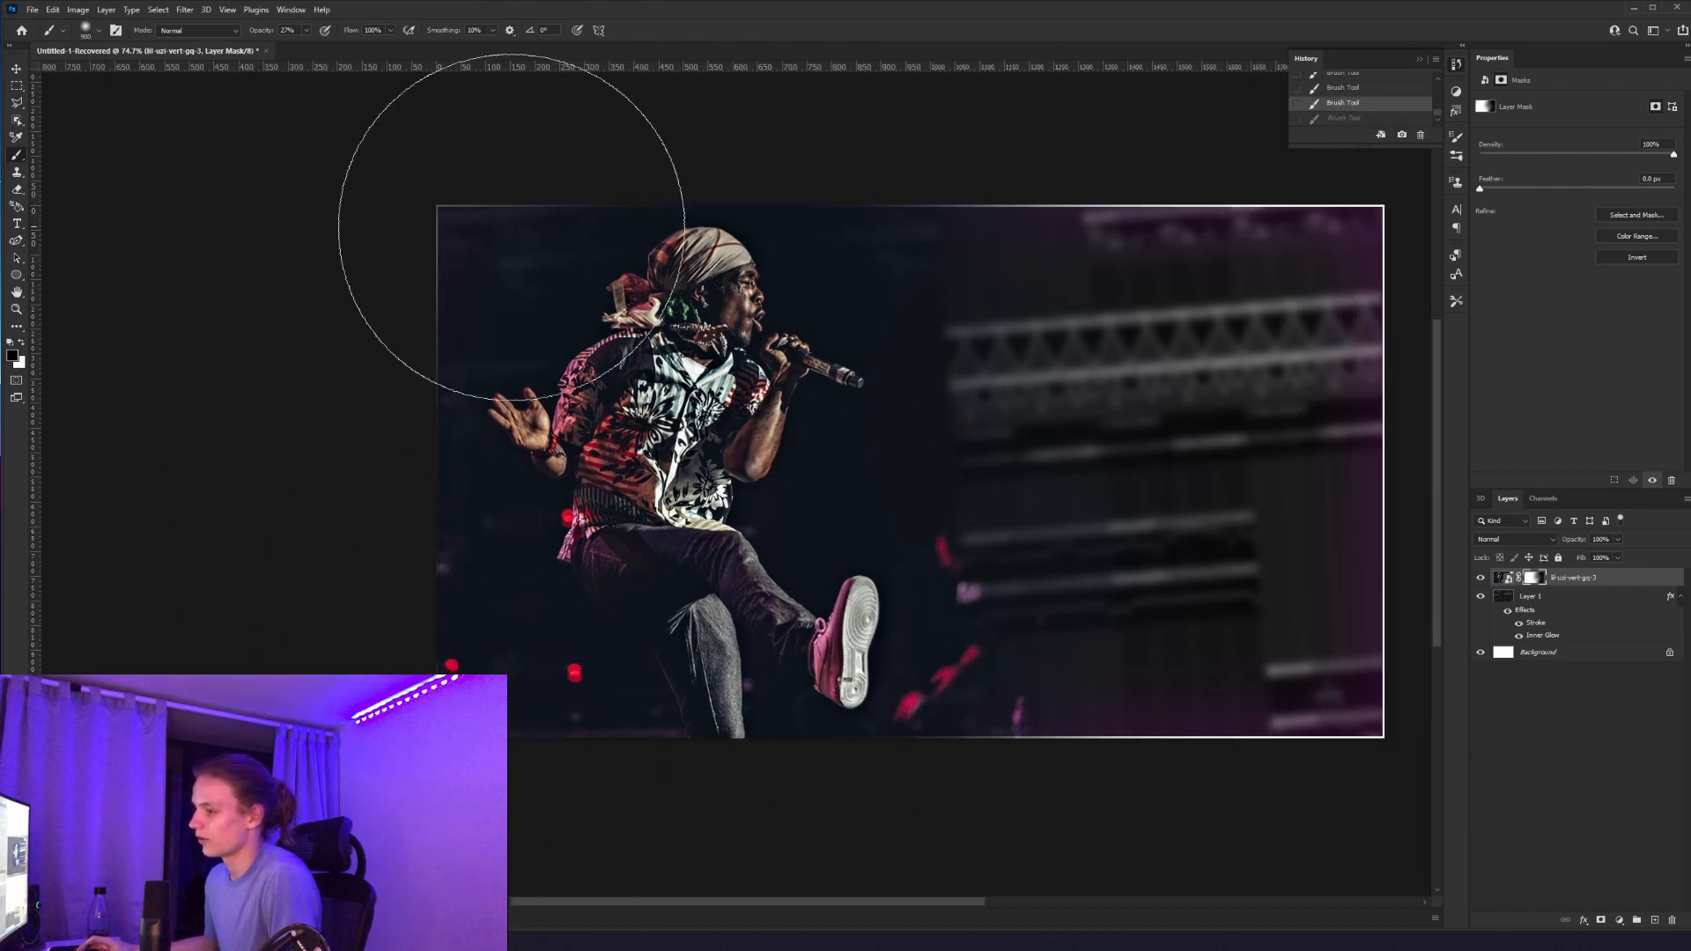
Step: Place the sdfghggg piano roll image across the lower part of the canvas and stretch its height slightly
{"action": "scroll", "coordinate": [740, 755], "scroll_direction": "right", "scroll_amount": 3}
{"action": "key", "text": "alt+Tab"}
{"action": "left_click_drag", "start_coordinate": [1333, 424], "coordinate": [388, 515]}
{"action": "mouse_move", "coordinate": [1253, 478]}
{"action": "left_mouse_down"}
{"action": "mouse_move", "coordinate": [1268, 451]}
{"action": "mouse_move", "coordinate": [1220, 473]}
{"action": "left_mouse_up"}
{"action": "left_click_drag", "start_coordinate": [1044, 476], "coordinate": [1052, 585]}
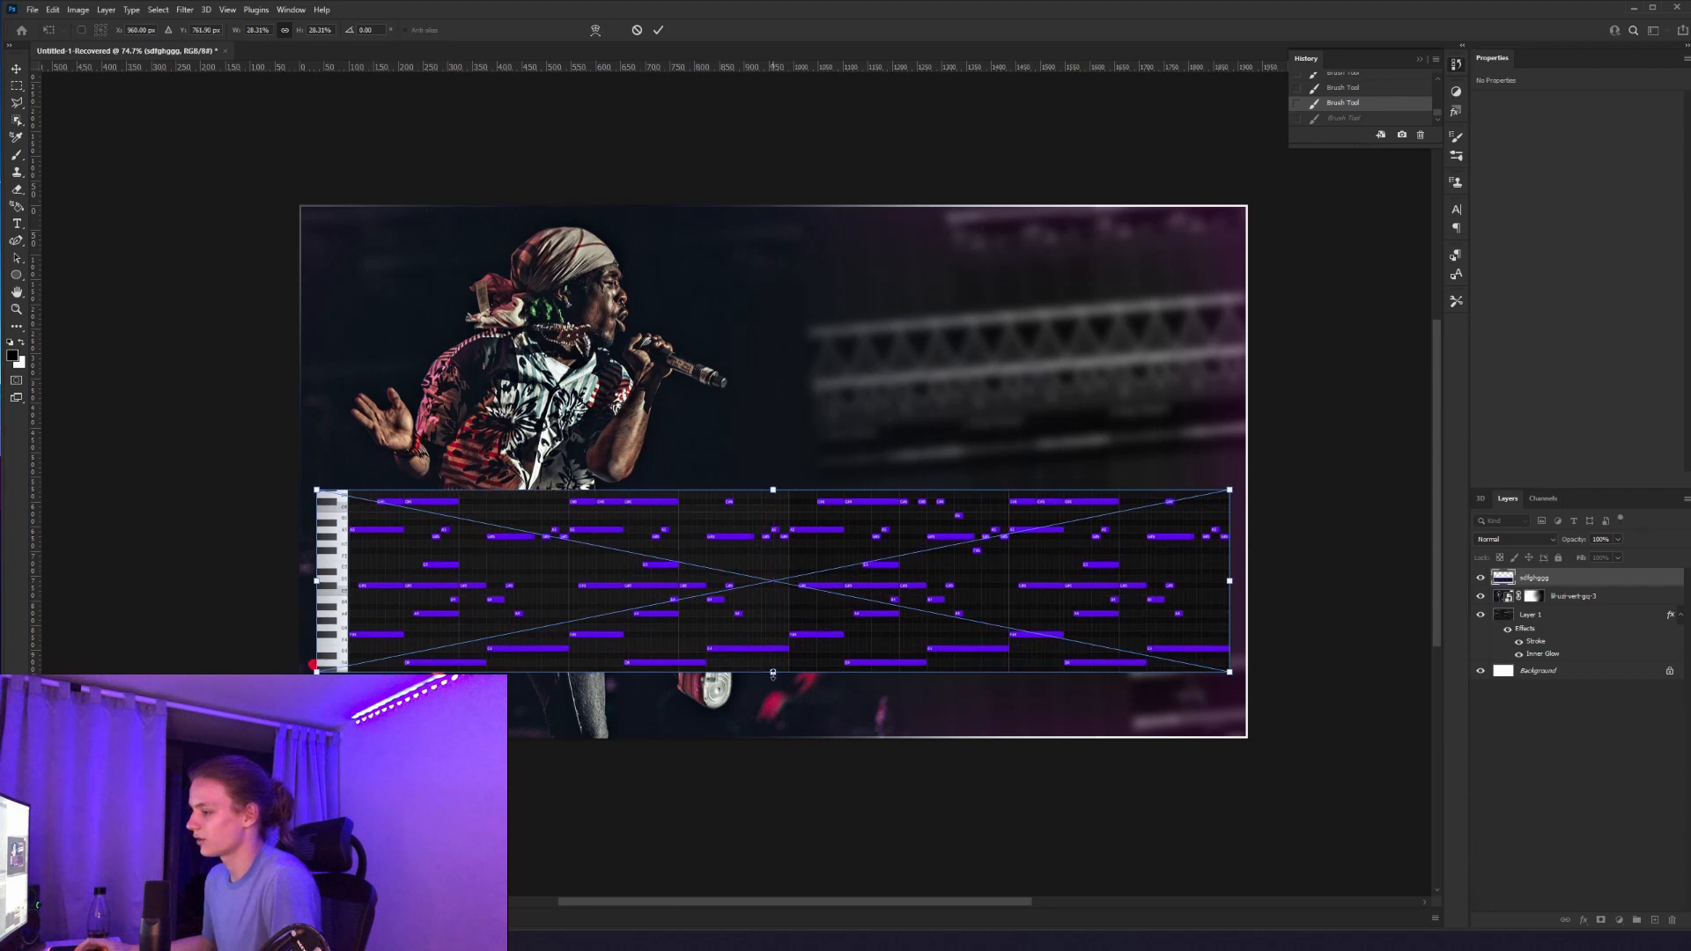
{"action": "left_click_drag", "start_coordinate": [771, 673], "coordinate": [812, 622]}
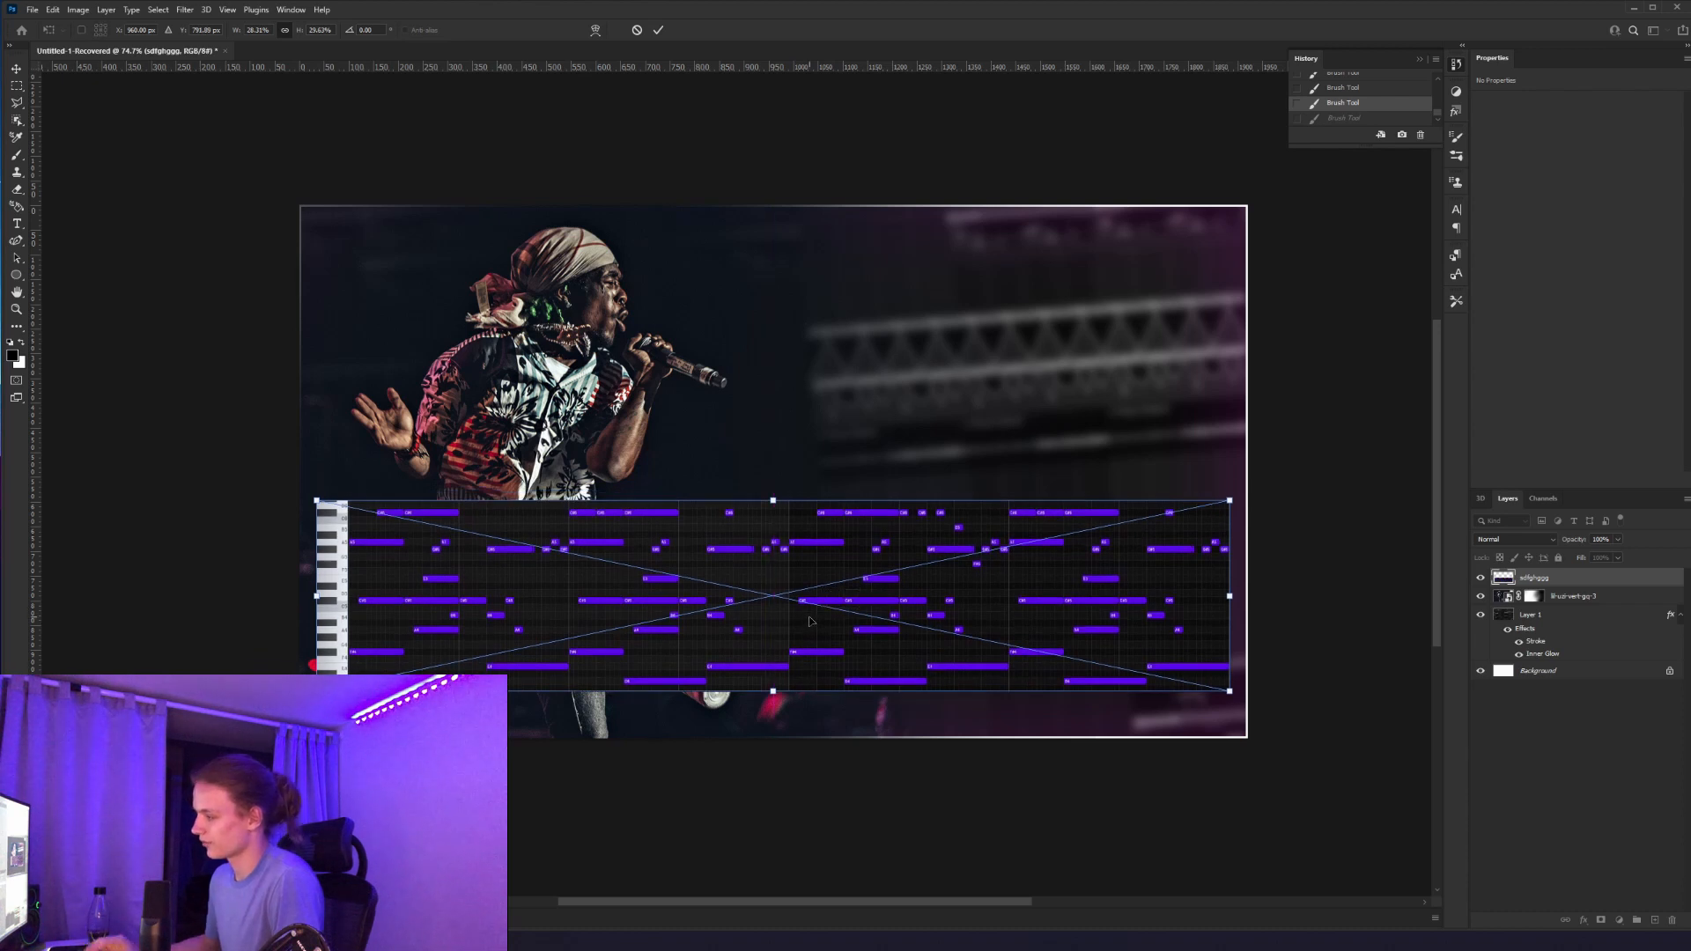
{"action": "key", "text": "Return"}
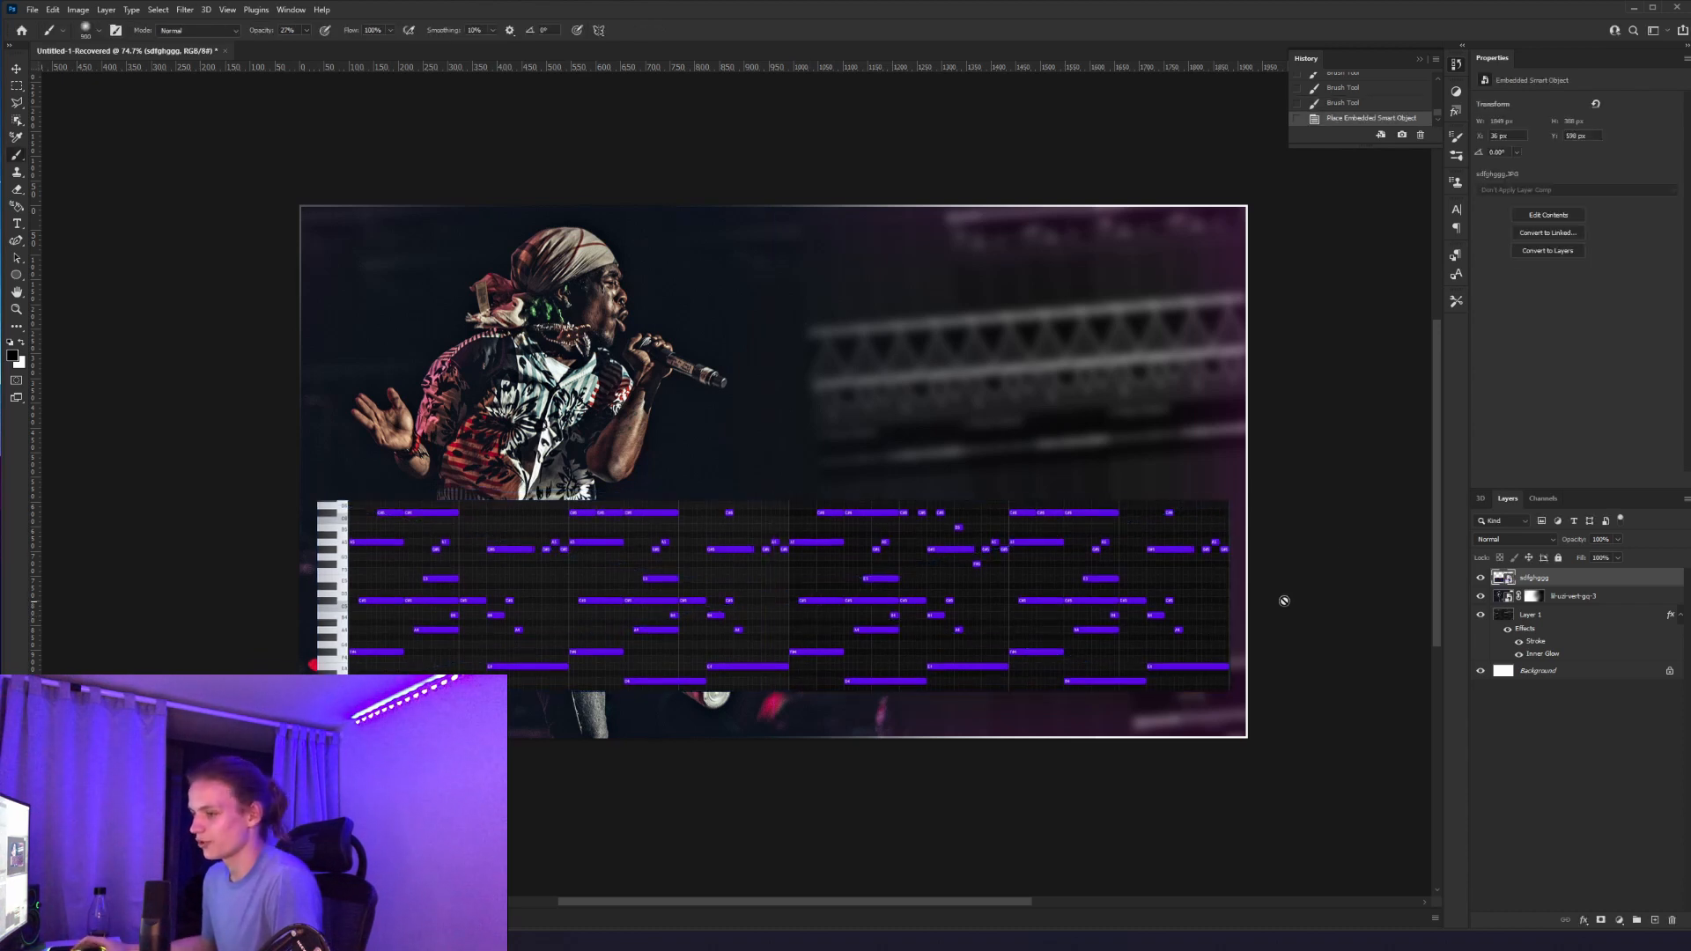
Step: Rotate the piano roll image slightly counterclockwise, by about 1.07°
{"action": "key", "text": "ctrl+t"}
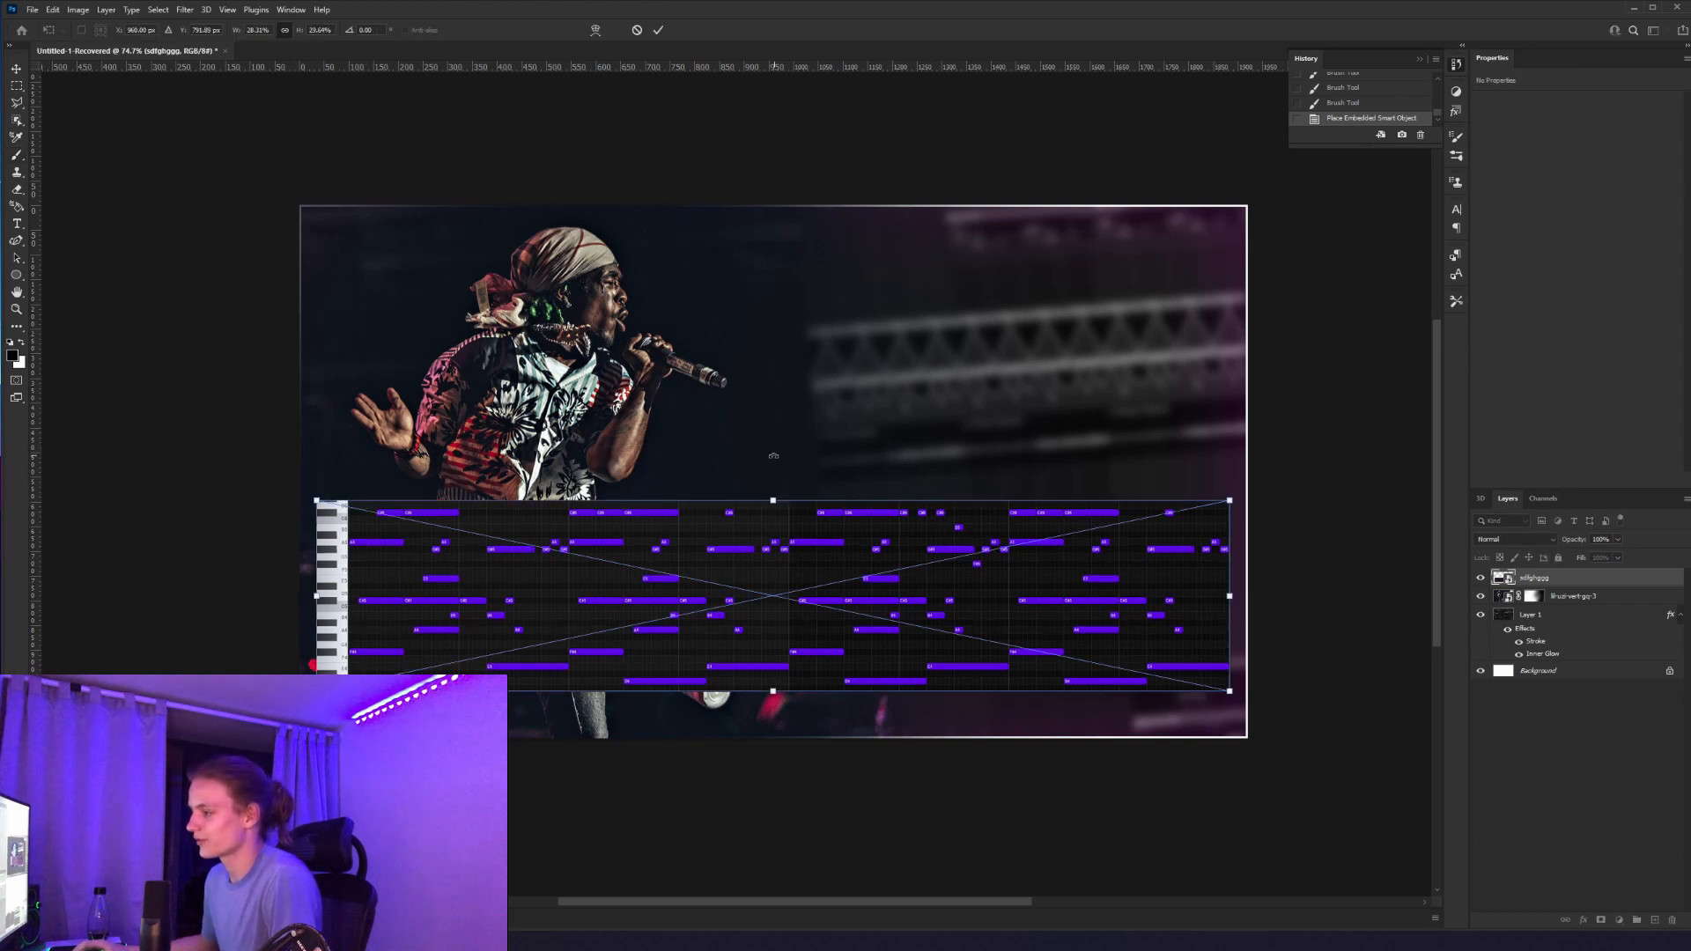
{"action": "left_click_drag", "start_coordinate": [775, 457], "coordinate": [772, 457]}
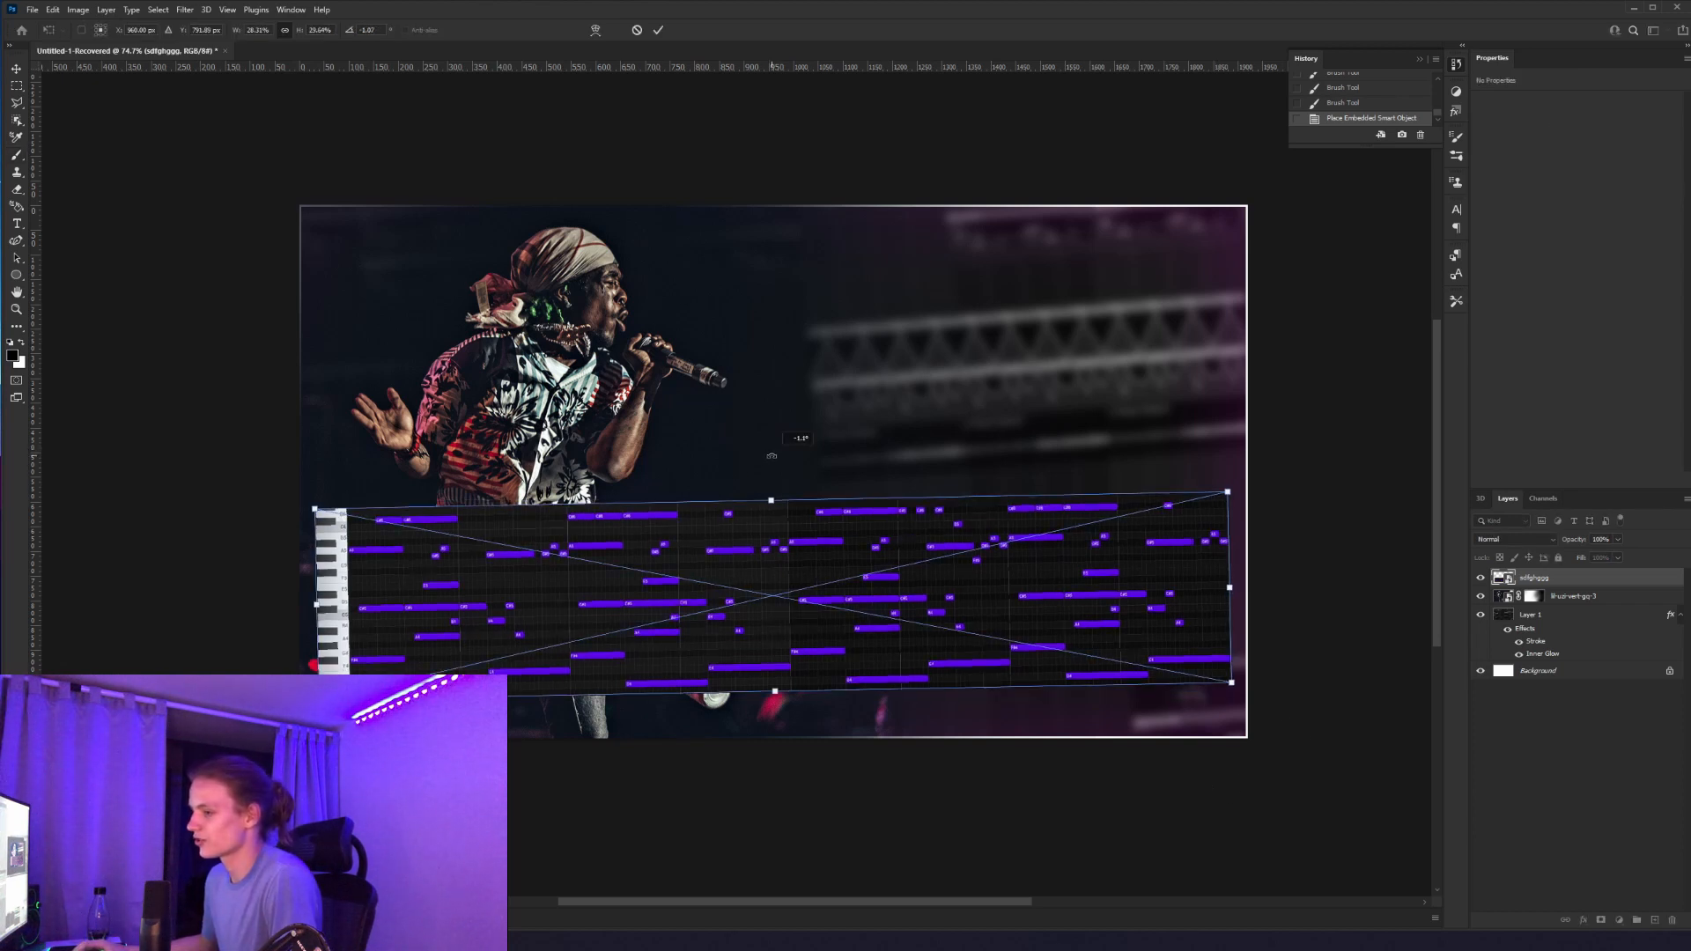
{"action": "key", "text": "Return"}
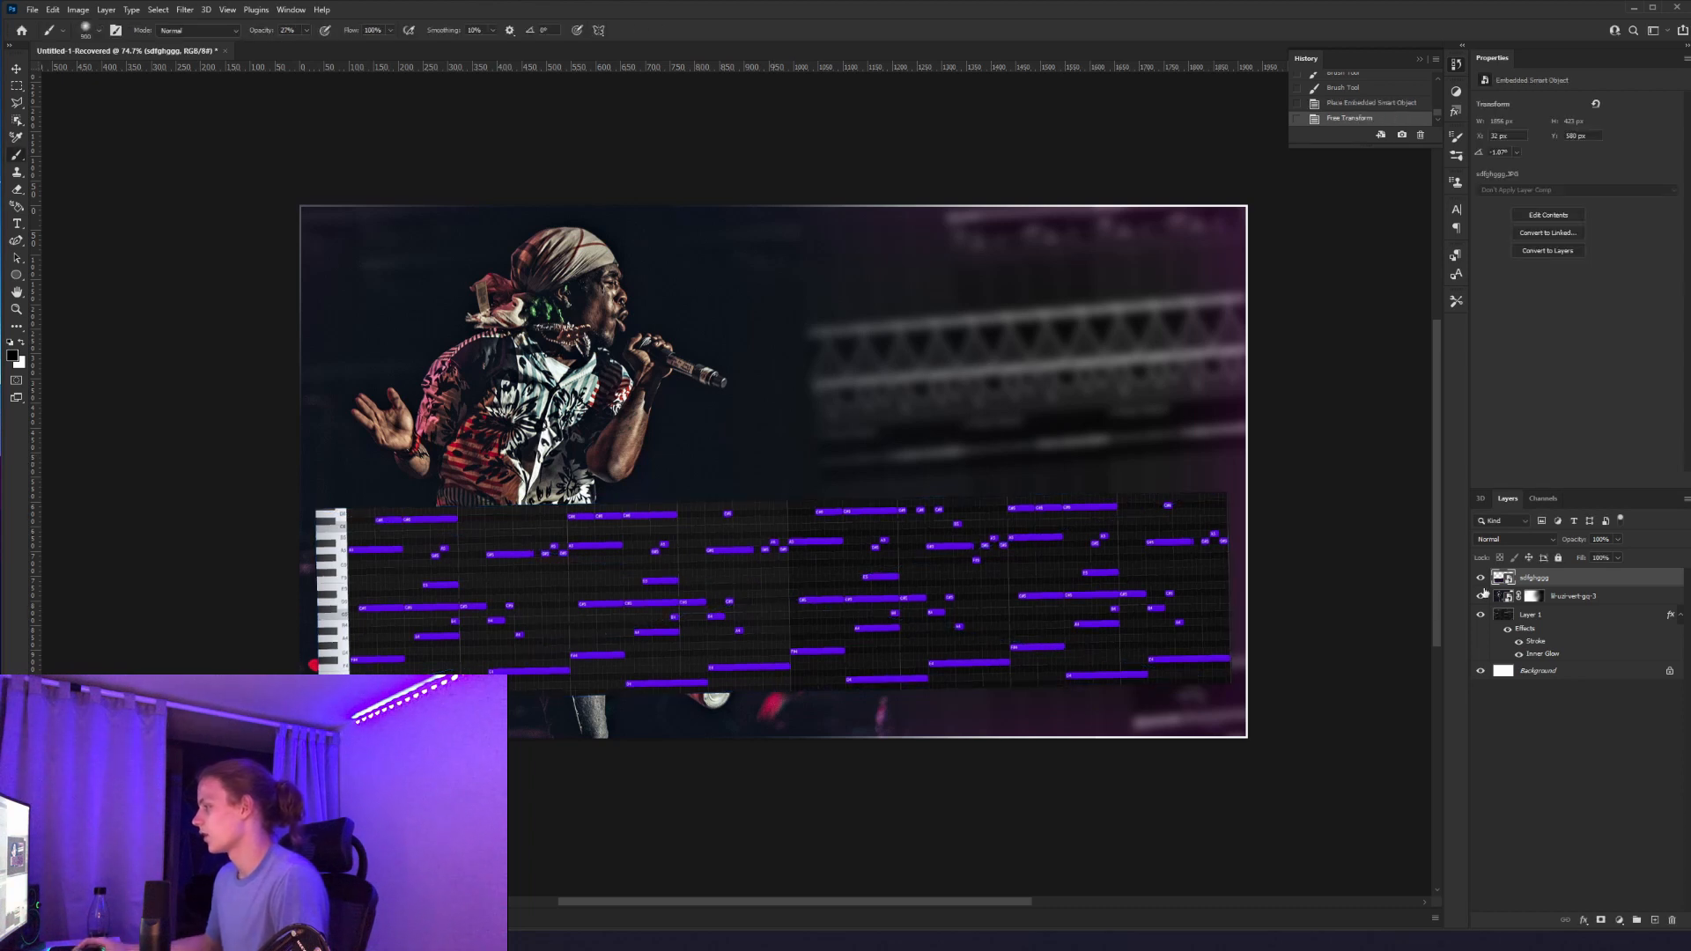
Step: Add a white inside stroke and a white inner glow at very low opacity to the piano roll layer
{"action": "double_click", "coordinate": [1562, 576]}
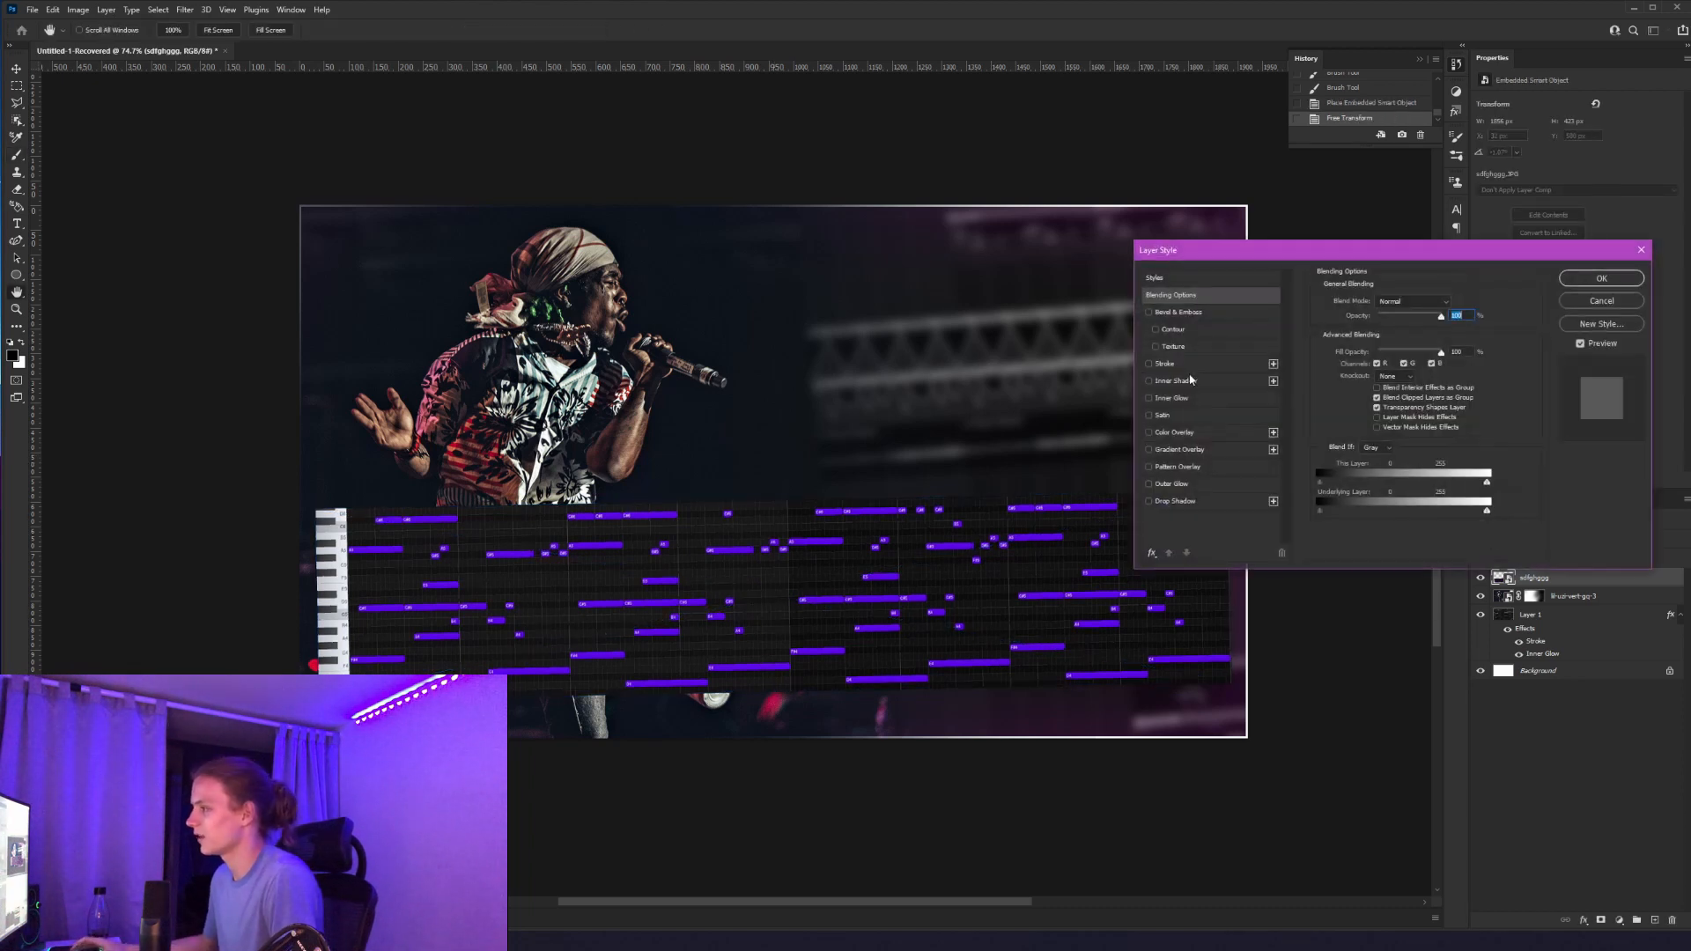
{"action": "left_click", "coordinate": [1152, 363]}
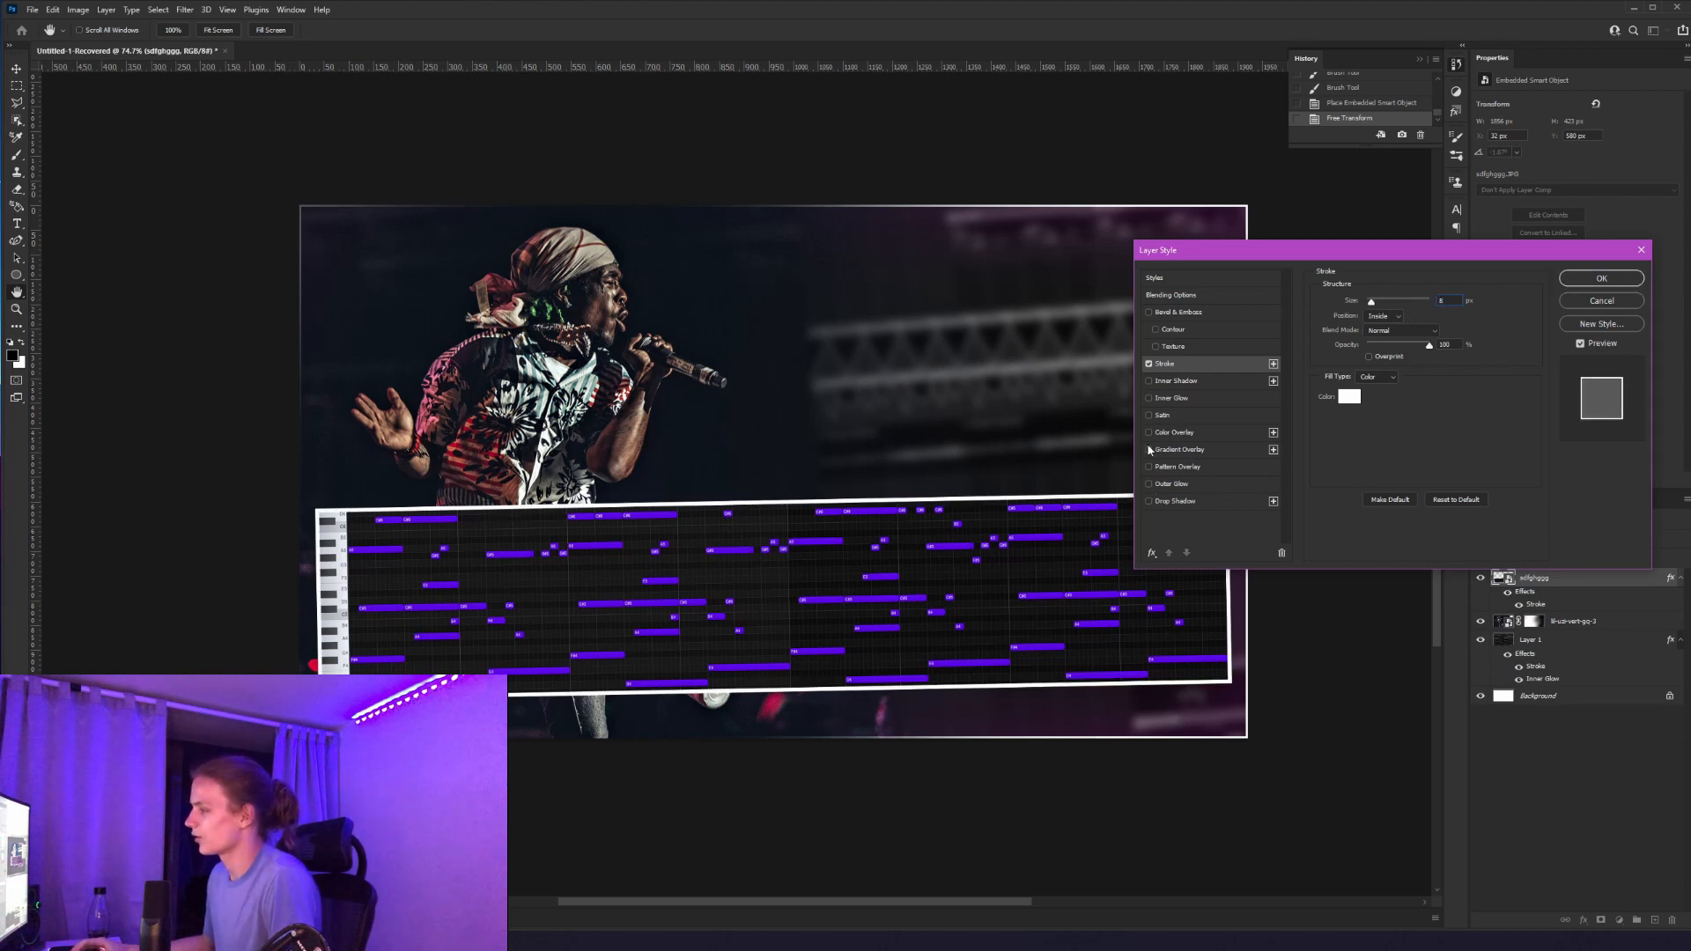
{"action": "left_click", "coordinate": [1149, 398]}
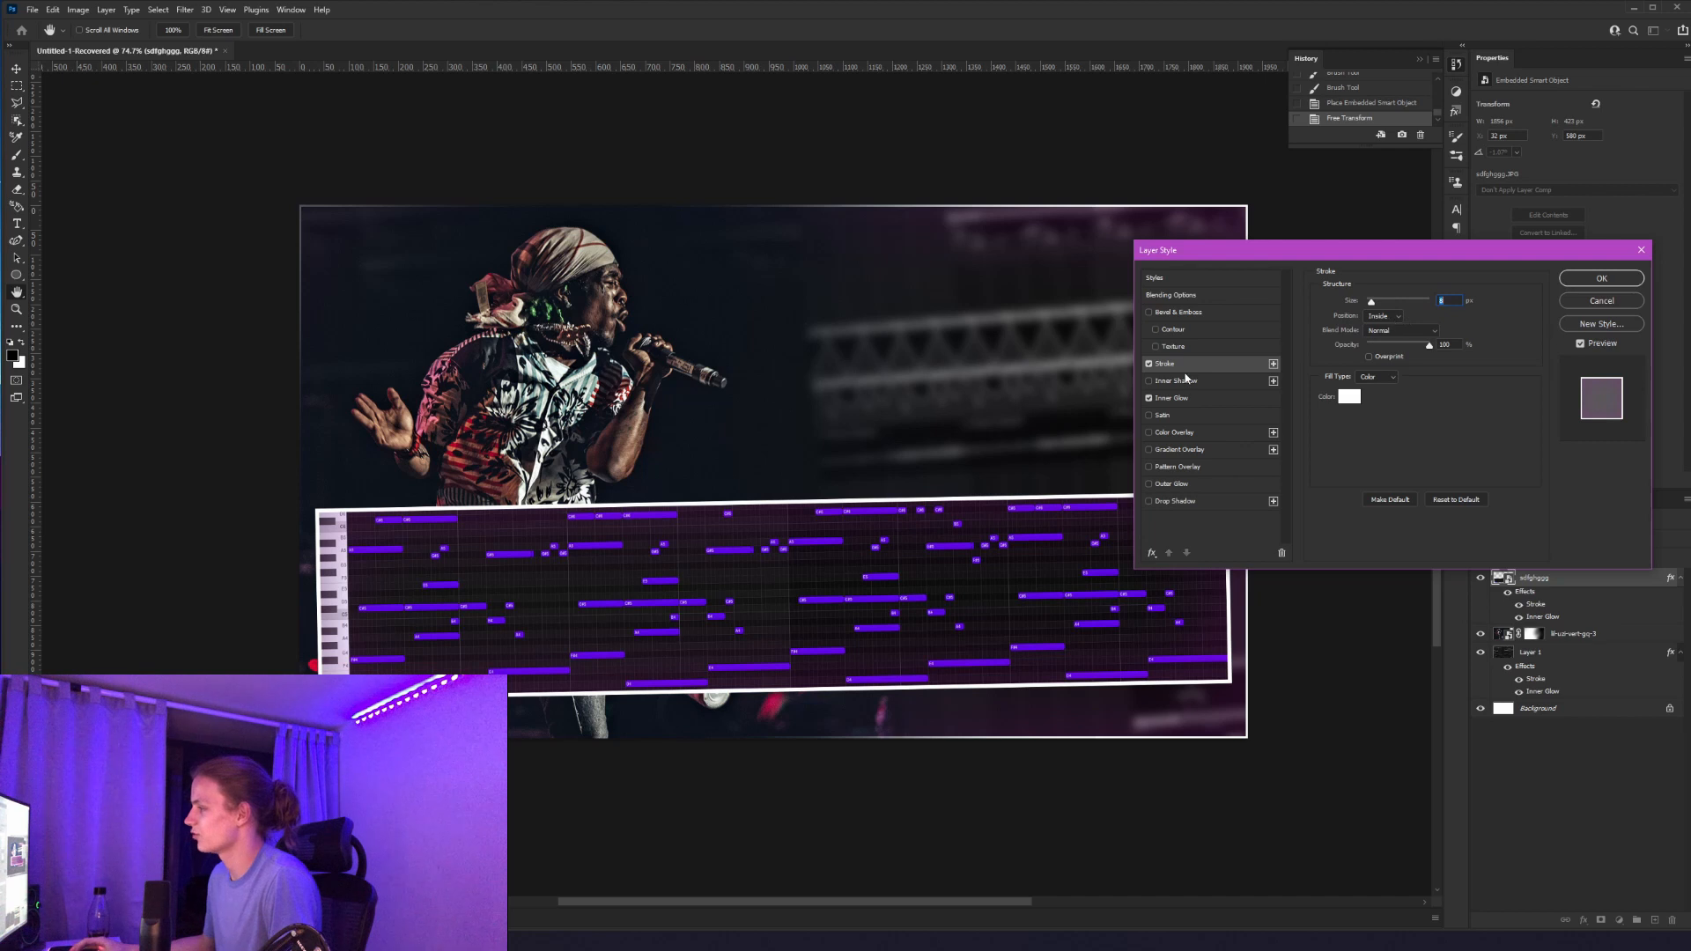
{"action": "left_click", "coordinate": [1176, 399]}
{"action": "left_click", "coordinate": [1351, 347]}
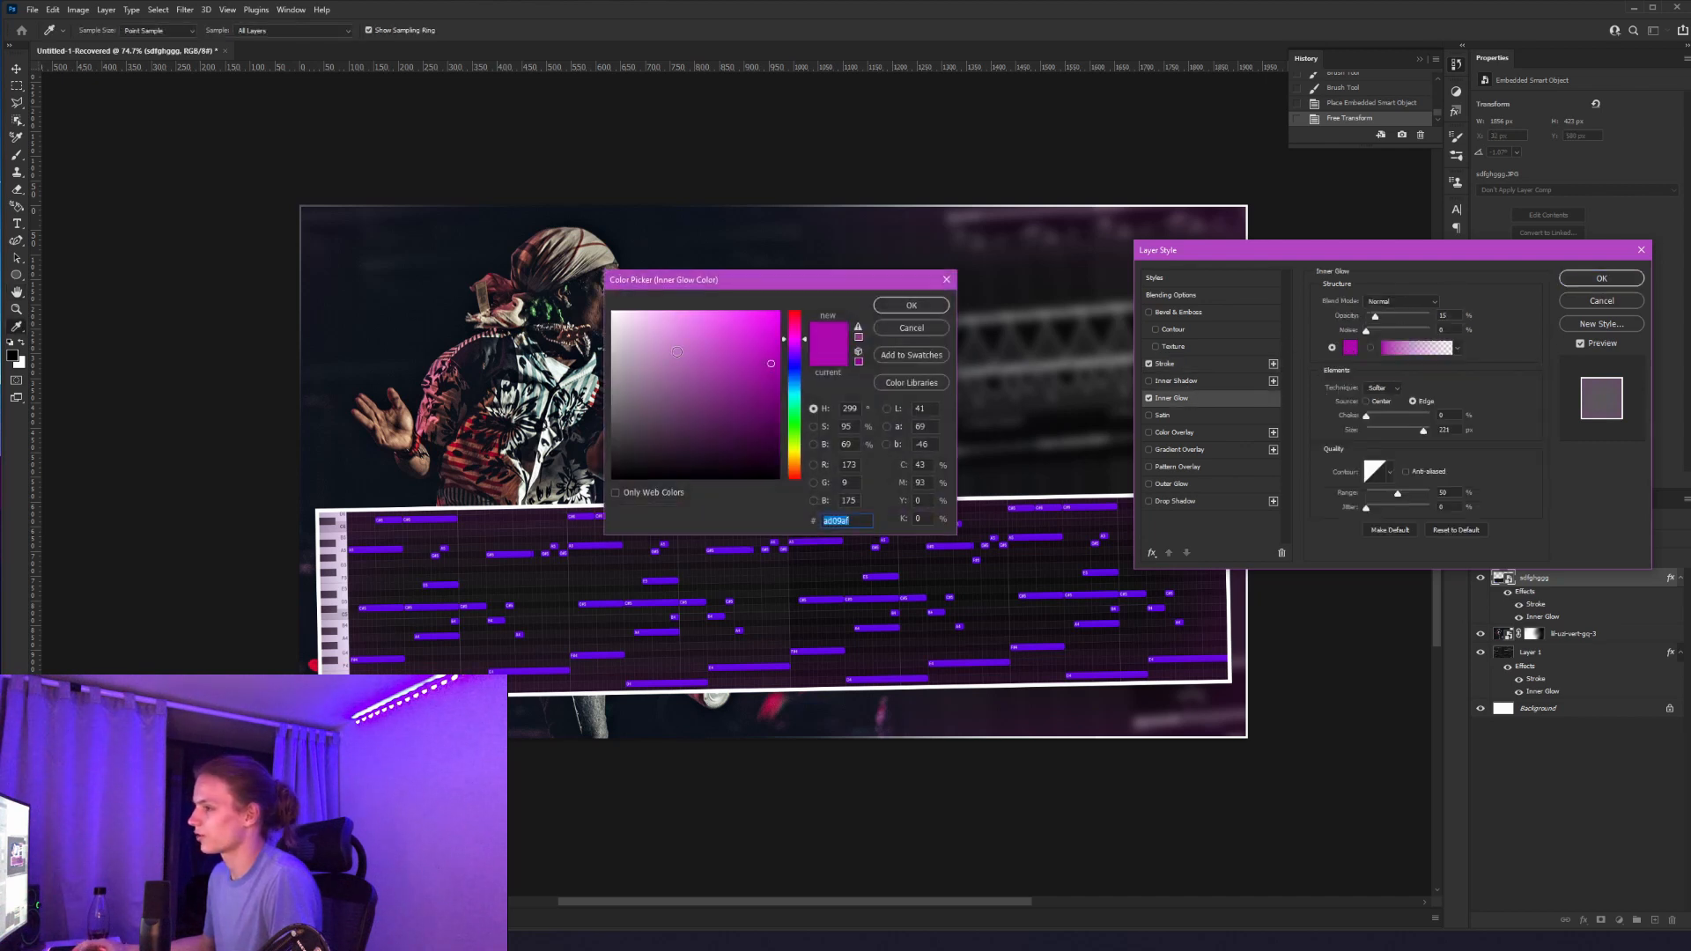
{"action": "left_click", "coordinate": [614, 312]}
{"action": "left_click", "coordinate": [912, 305]}
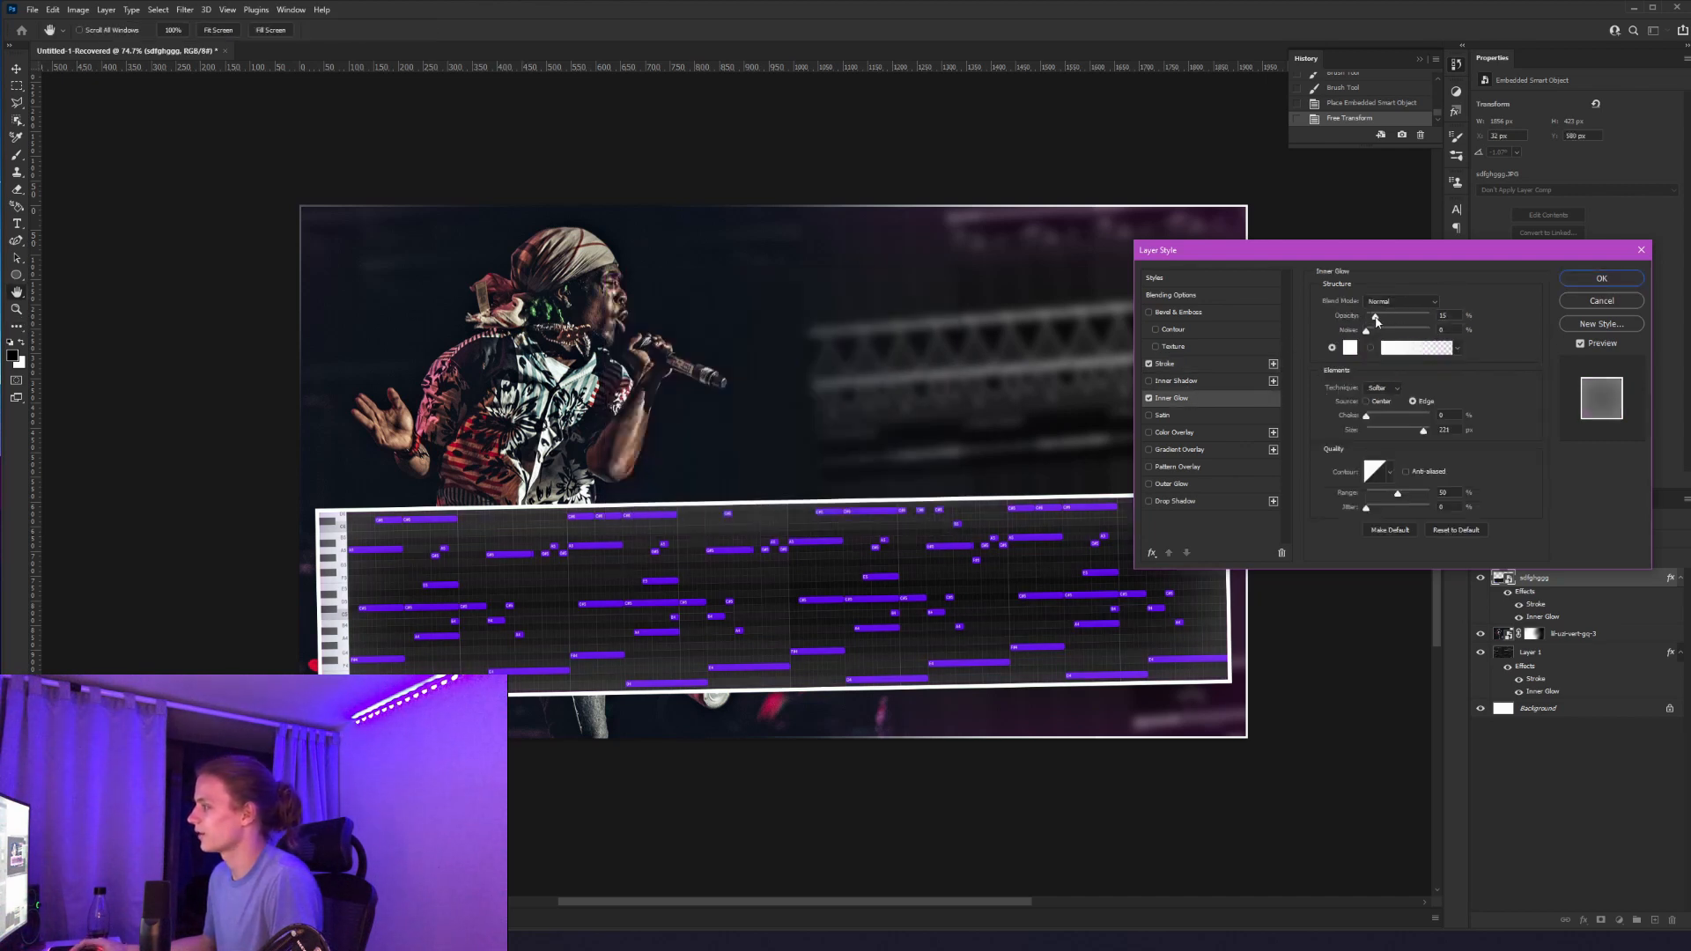
{"action": "left_click_drag", "start_coordinate": [1377, 319], "coordinate": [1368, 316]}
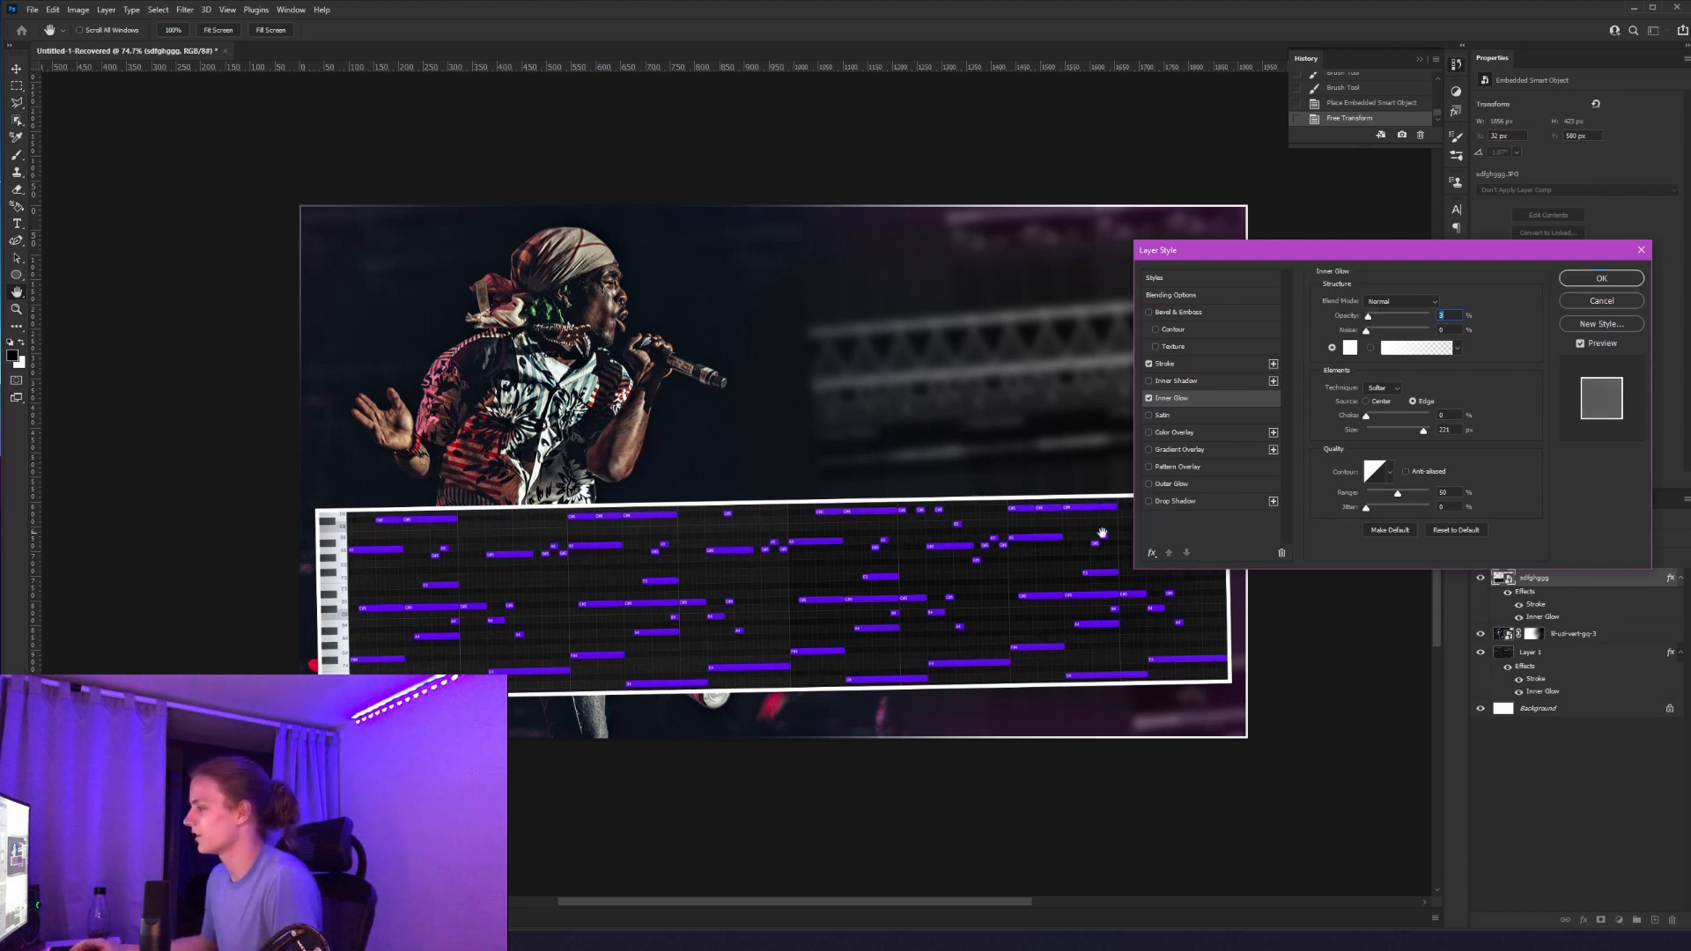
Step: Add a black drop shadow at an angle of about 137° to the piano roll layer and apply the layer style
{"action": "left_click", "coordinate": [1150, 499]}
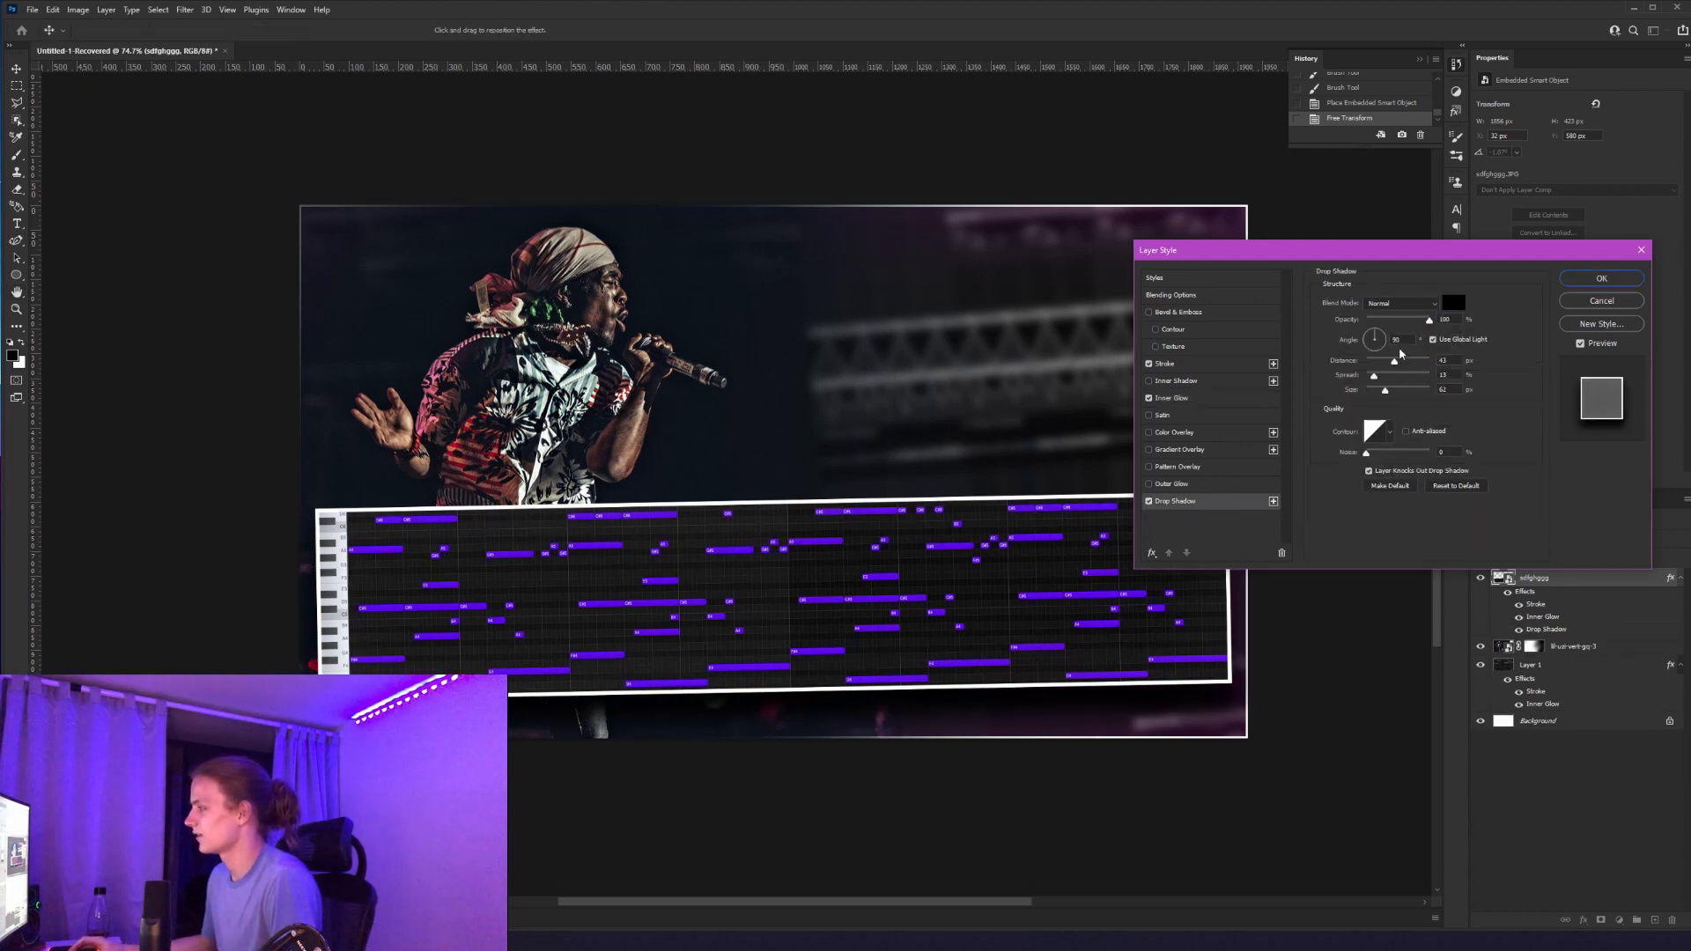
{"action": "left_click_drag", "start_coordinate": [1374, 338], "coordinate": [1370, 340]}
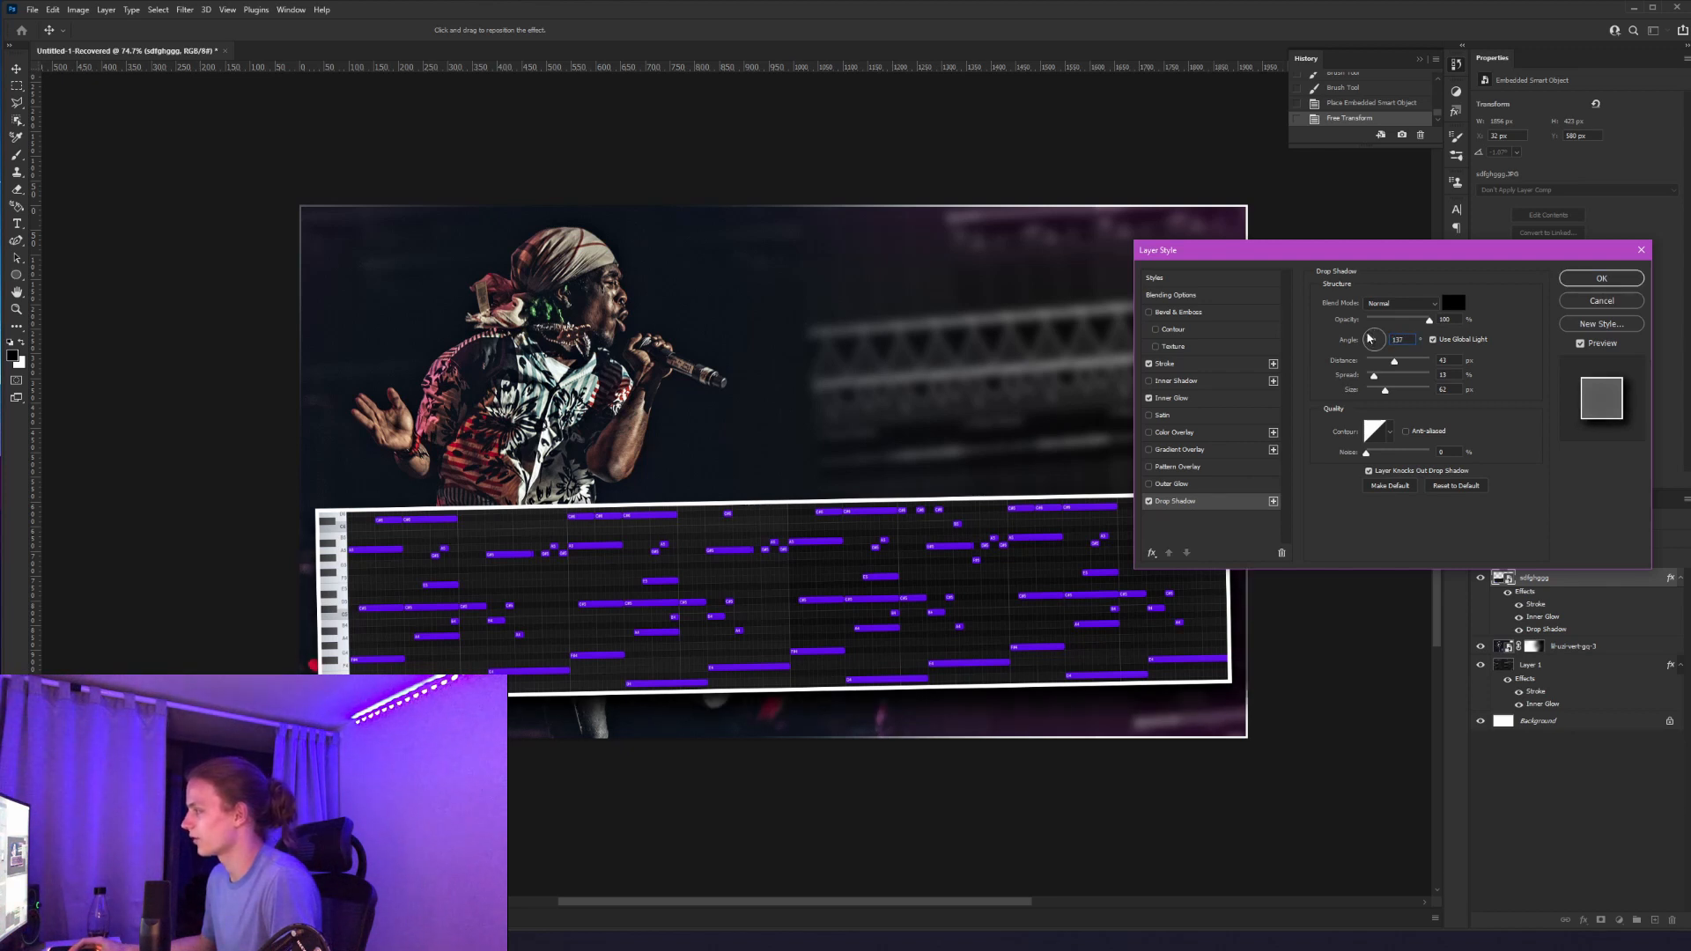
{"action": "key", "text": "Return"}
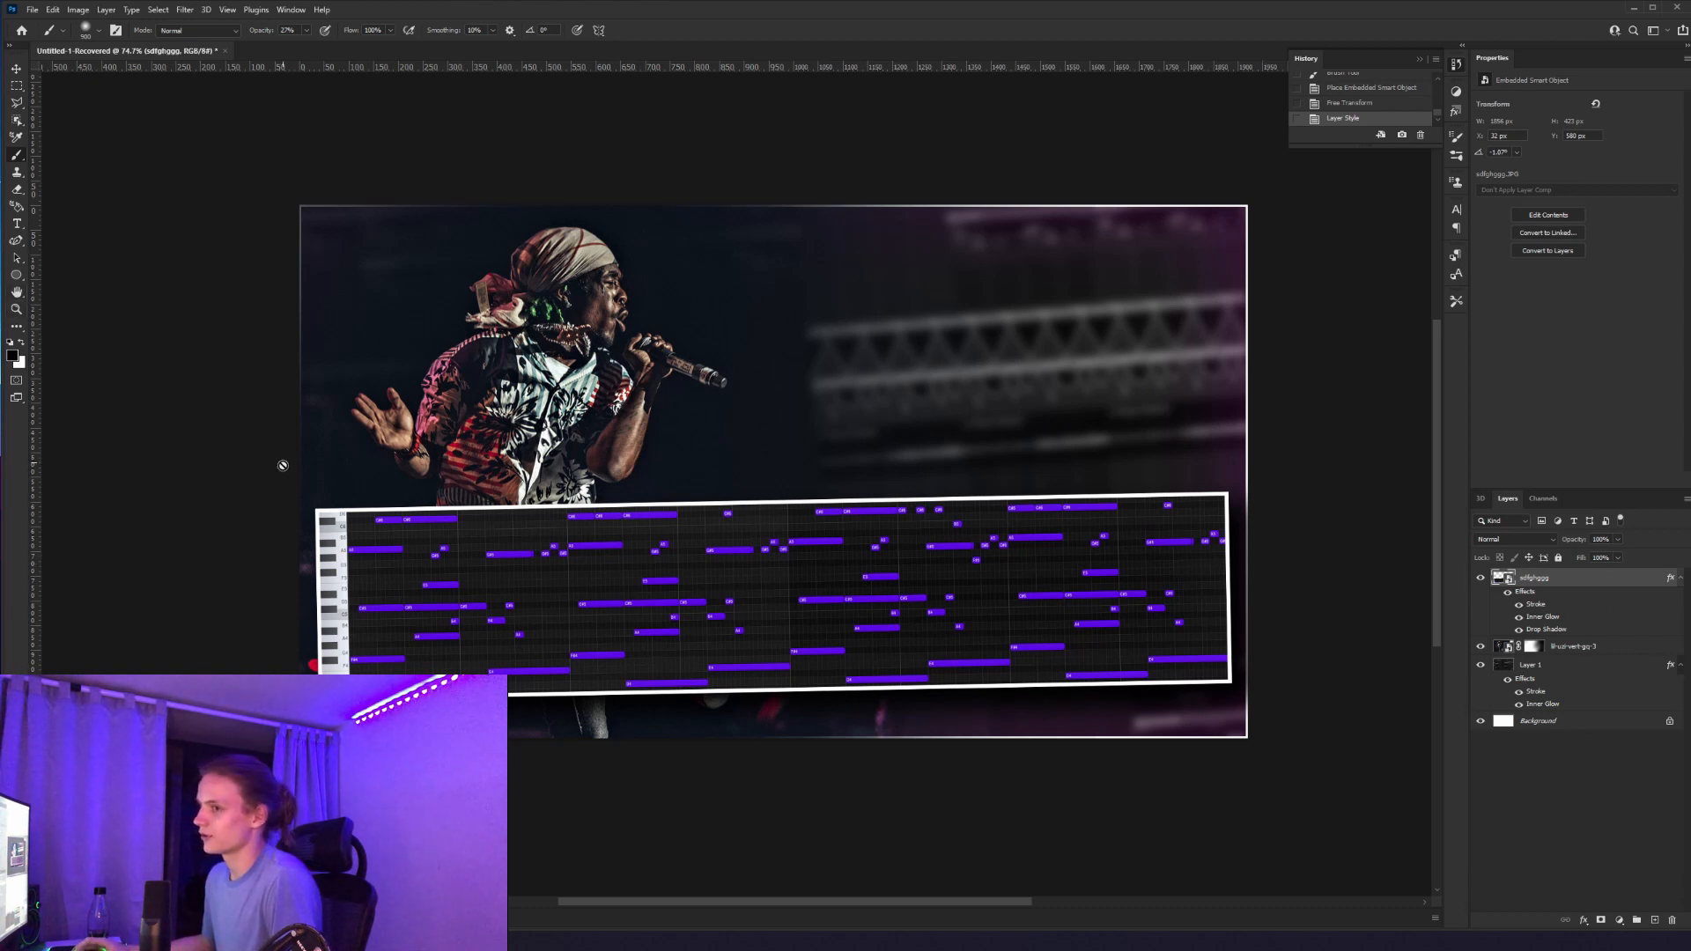
Step: Rasterize the layer style of the piano roll layer
{"action": "left_click", "coordinate": [16, 308]}
{"action": "left_click_drag", "start_coordinate": [1286, 582], "coordinate": [1323, 592]}
{"action": "right_click", "coordinate": [1563, 579]}
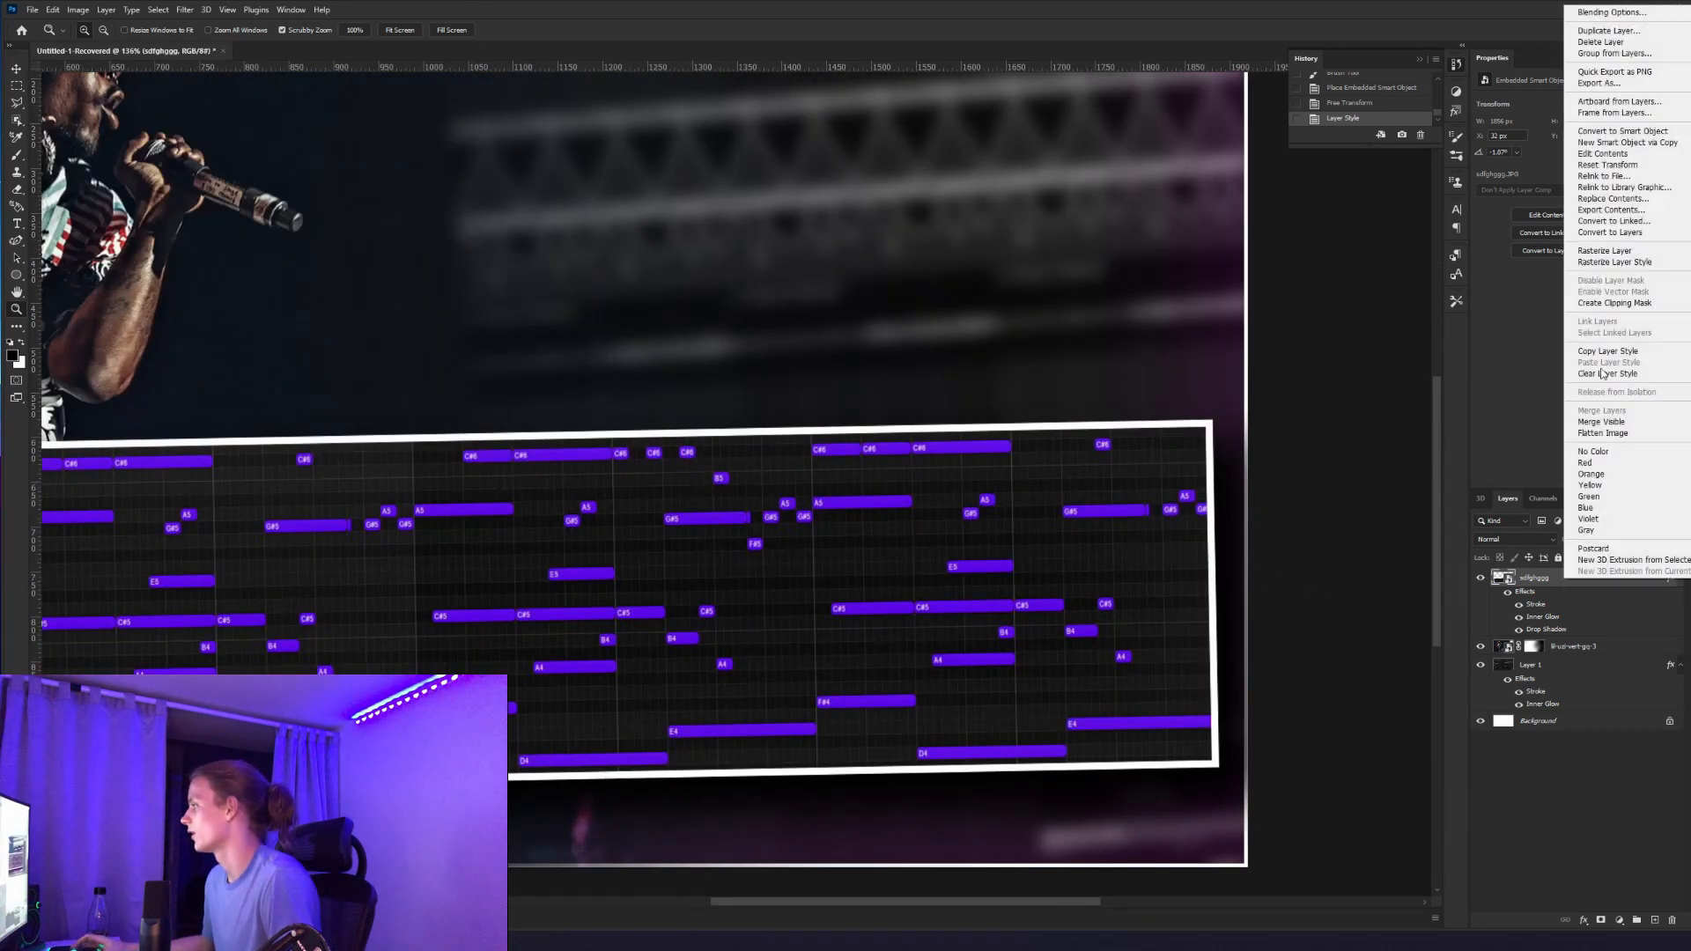
{"action": "left_click", "coordinate": [1647, 263]}
Step: Delete the strip of piano roll shadow that covers the white border along the canvas's right edge and clear the selection
{"action": "left_click_drag", "start_coordinate": [1302, 464], "coordinate": [1404, 424]}
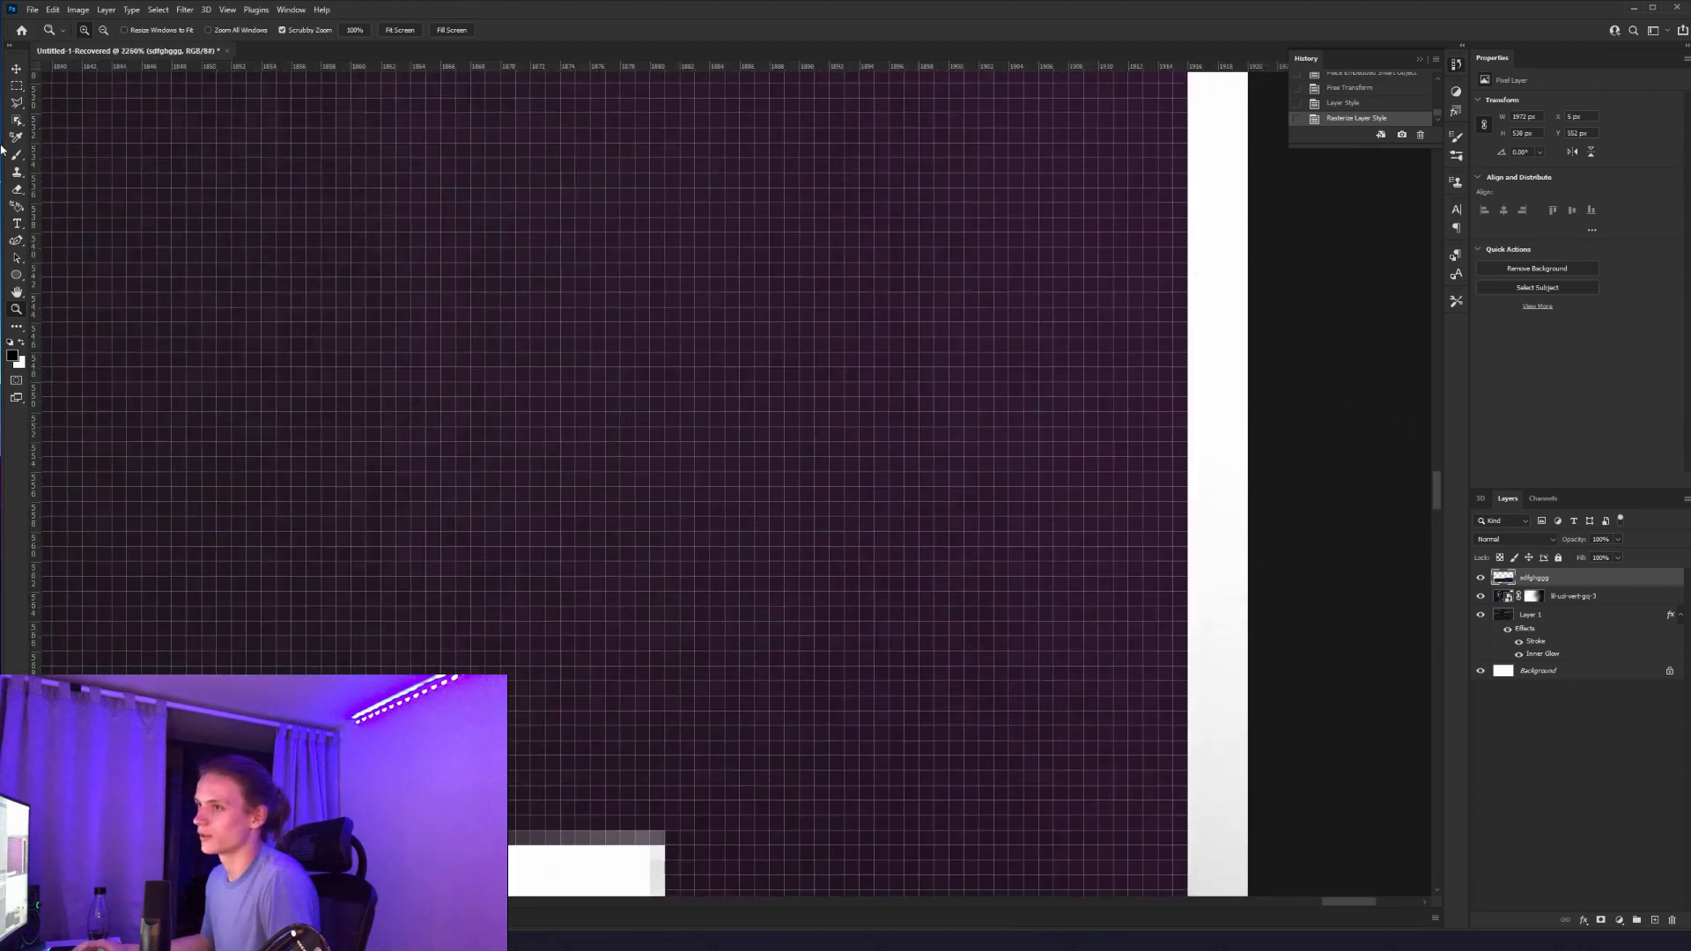
{"action": "left_click", "coordinate": [19, 87]}
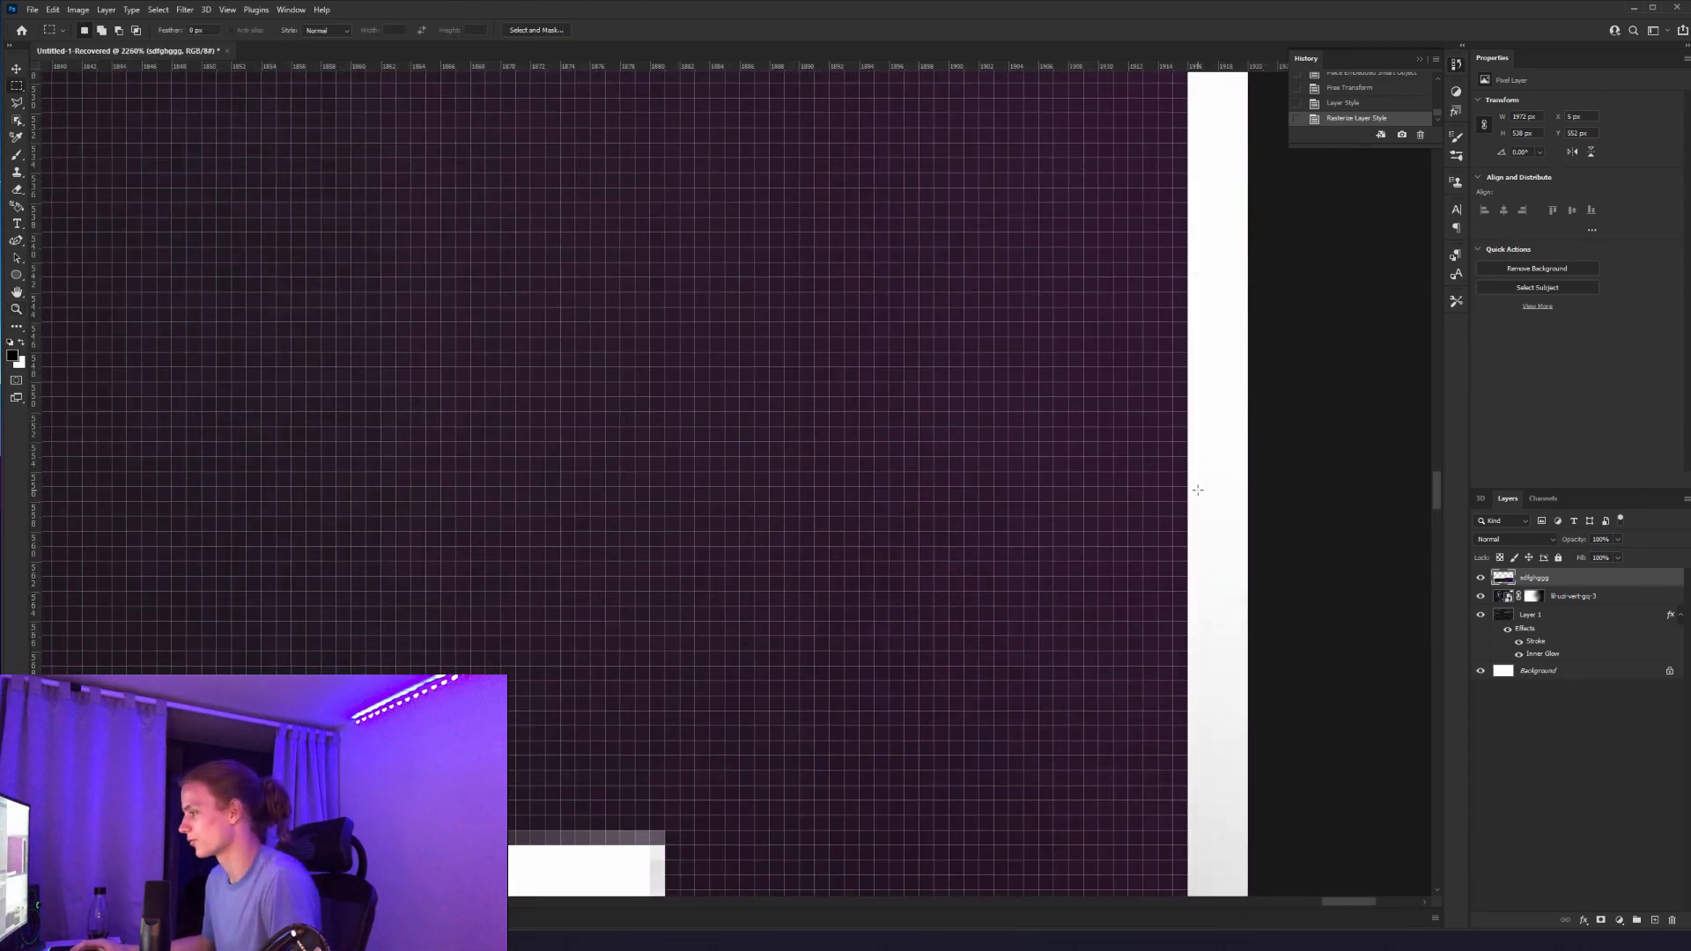
{"action": "left_click_drag", "start_coordinate": [1189, 495], "coordinate": [1260, 641]}
{"action": "key", "text": "Delete"}
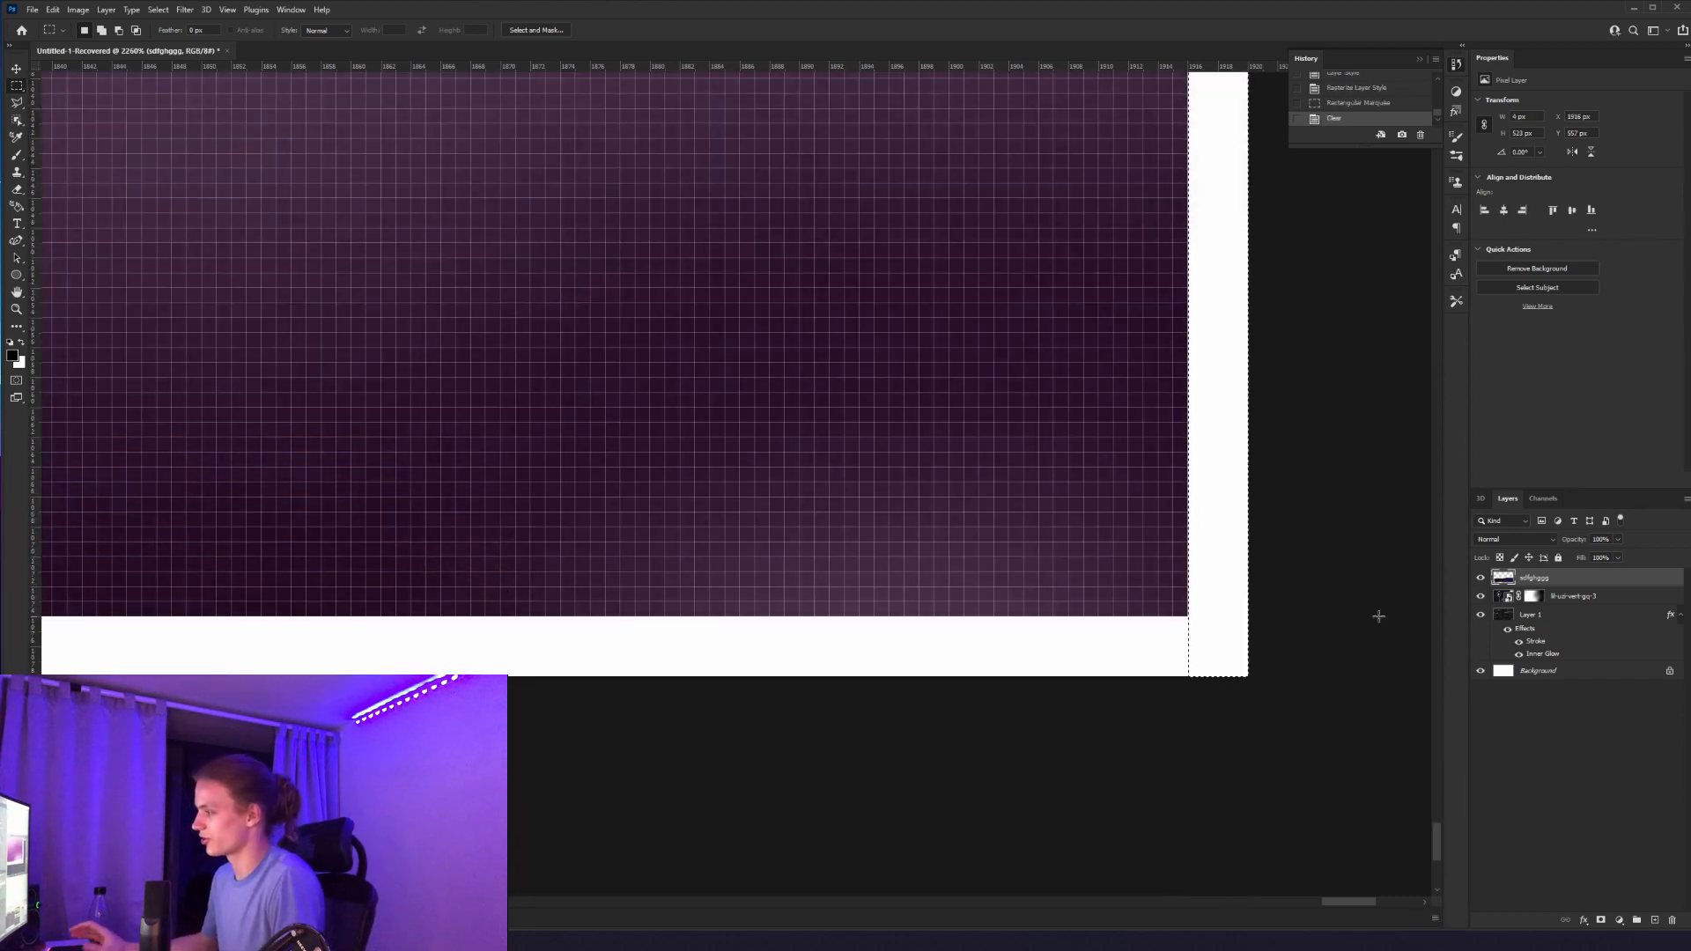
{"action": "left_click", "coordinate": [17, 309]}
{"action": "left_click_drag", "start_coordinate": [948, 306], "coordinate": [854, 398]}
{"action": "scroll", "coordinate": [855, 398], "scroll_direction": "up", "scroll_amount": 1}
{"action": "scroll", "coordinate": [1030, 214], "scroll_direction": "up", "scroll_amount": 1}
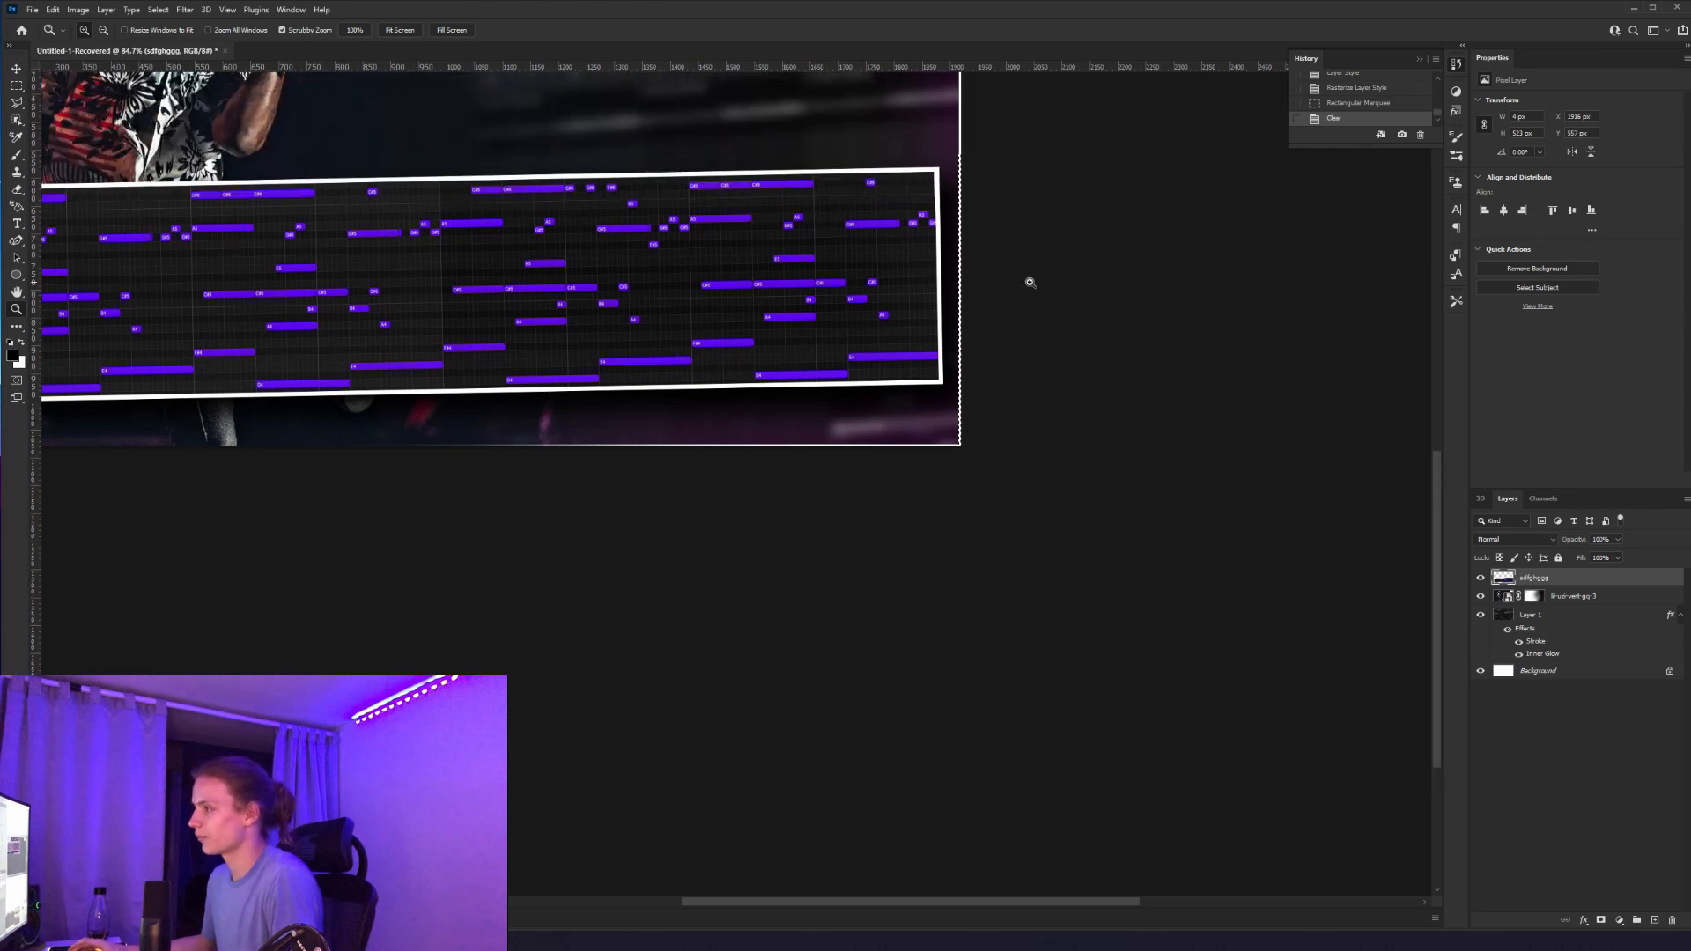
{"action": "key", "text": "ctrl+d"}
{"action": "key", "text": "ctrl+0"}
Step: Place the g image from the Desktop folder, shrink it and move it to the upper right above the piano roll
{"action": "key", "text": "alt+Tab"}
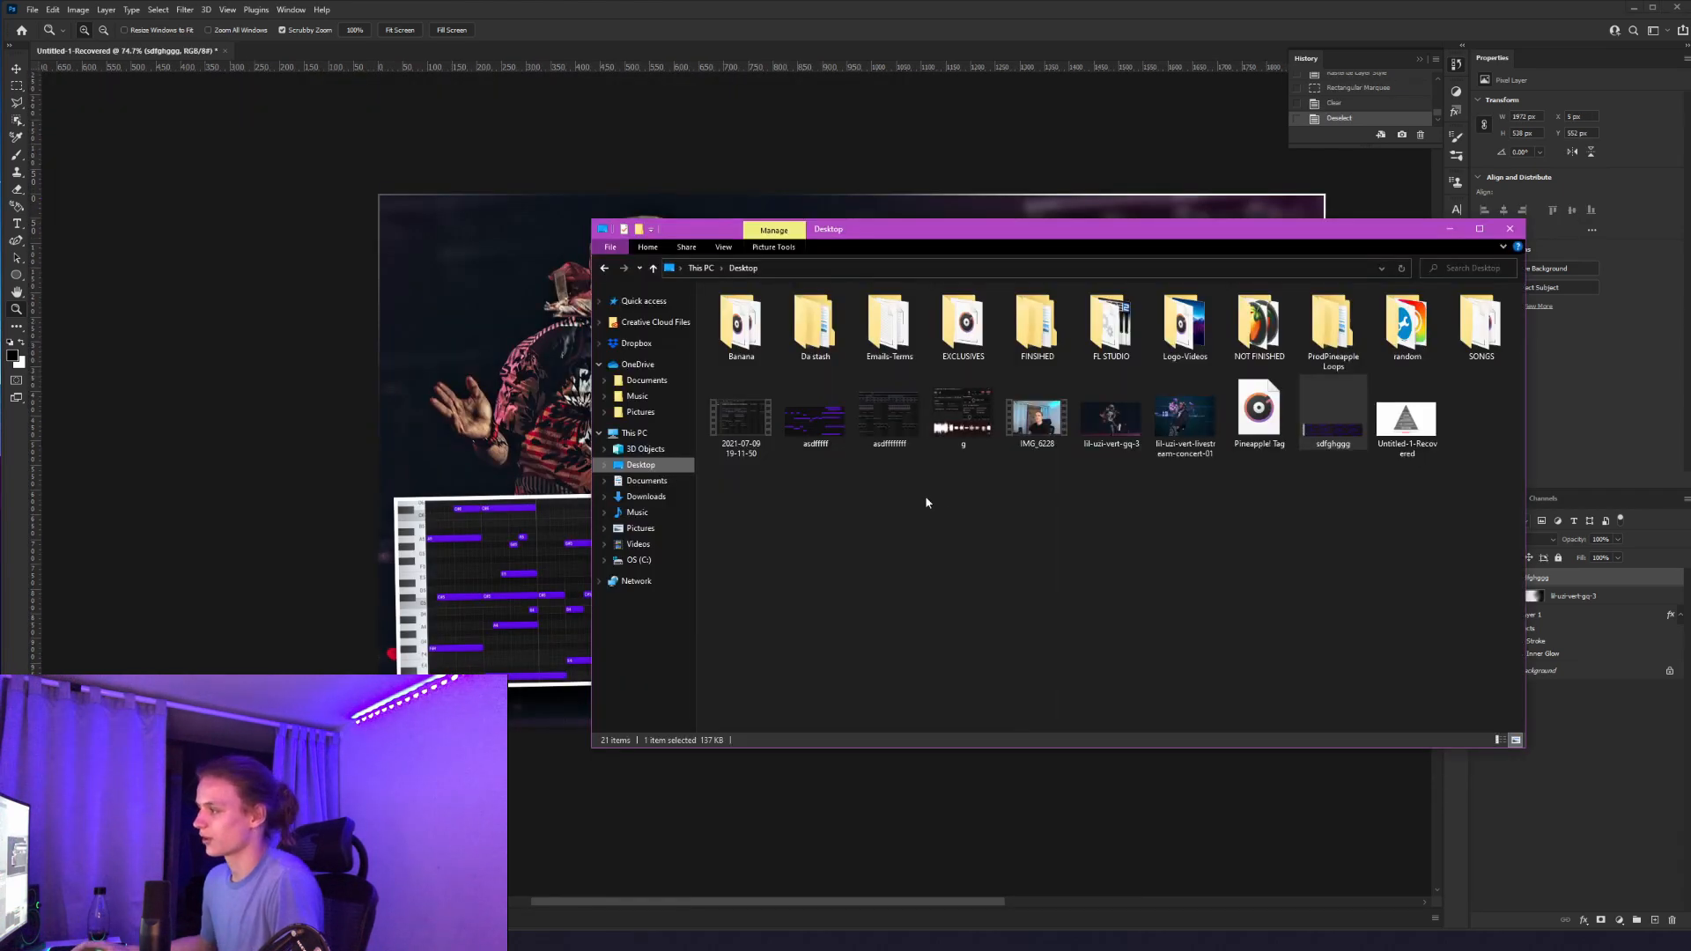
{"action": "left_click_drag", "start_coordinate": [963, 412], "coordinate": [555, 432]}
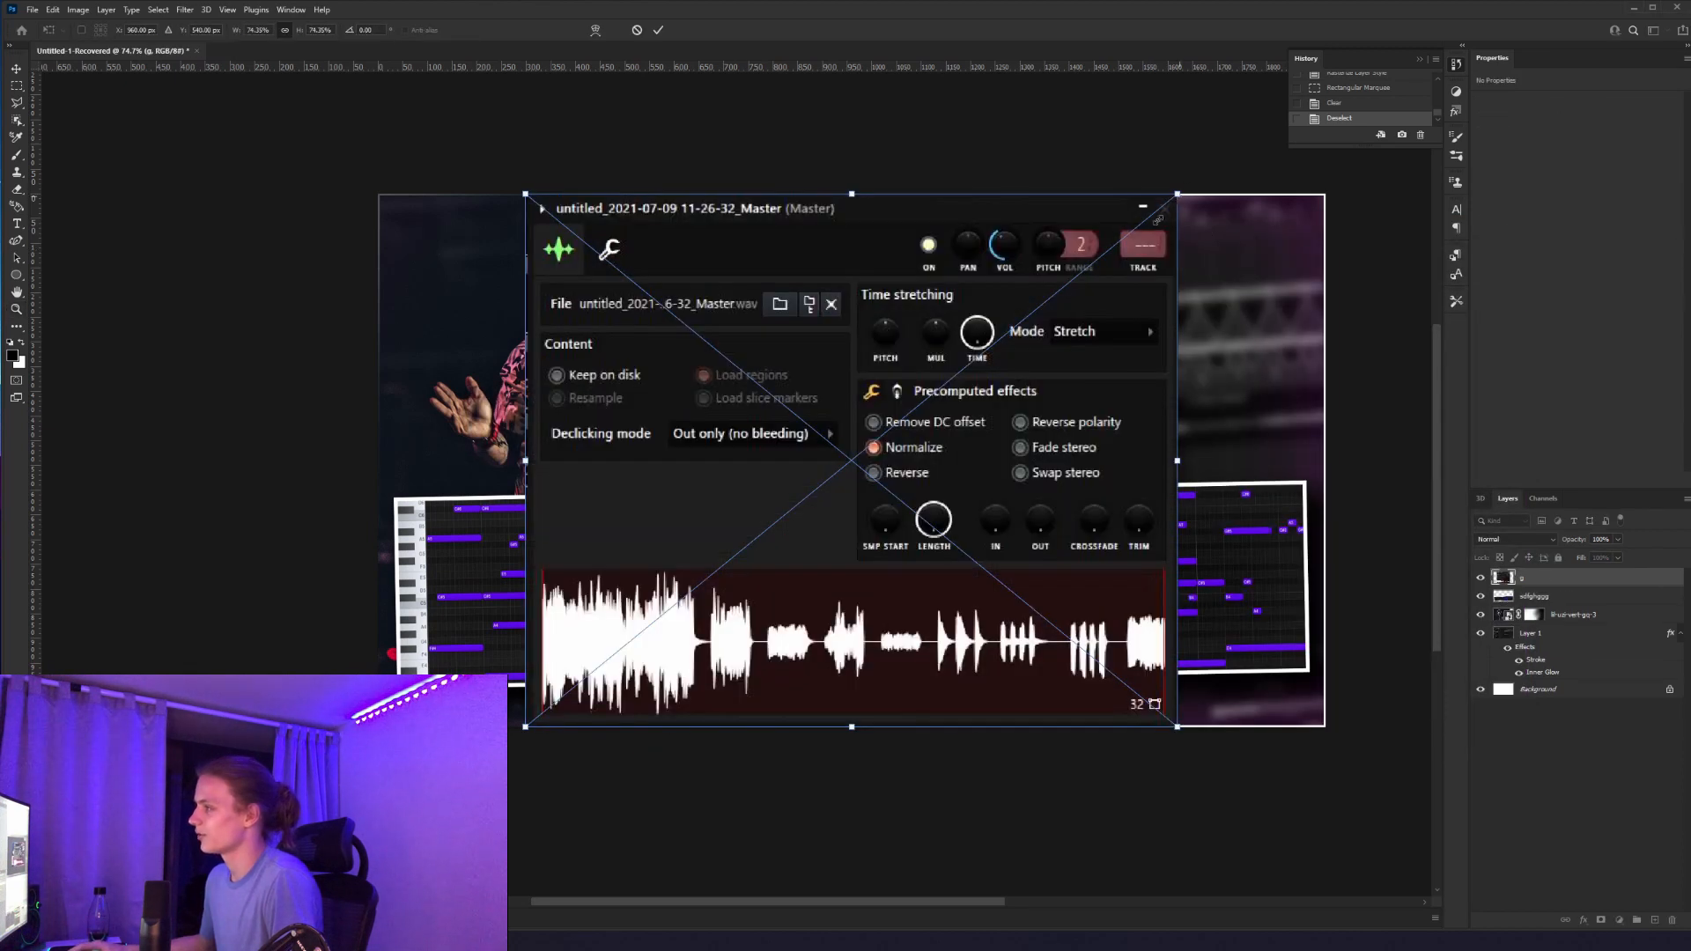
{"action": "left_click_drag", "start_coordinate": [1178, 197], "coordinate": [911, 411]}
{"action": "left_click_drag", "start_coordinate": [796, 481], "coordinate": [1169, 308]}
Step: Tilt the sampler window image slightly clockwise, adjust its position and move its layer below the piano roll layer
{"action": "left_click_drag", "start_coordinate": [1082, 200], "coordinate": [1070, 204]}
{"action": "left_click_drag", "start_coordinate": [1270, 225], "coordinate": [1194, 262]}
{"action": "left_click_drag", "start_coordinate": [1114, 325], "coordinate": [1143, 300]}
{"action": "left_click_drag", "start_coordinate": [1570, 582], "coordinate": [1575, 610]}
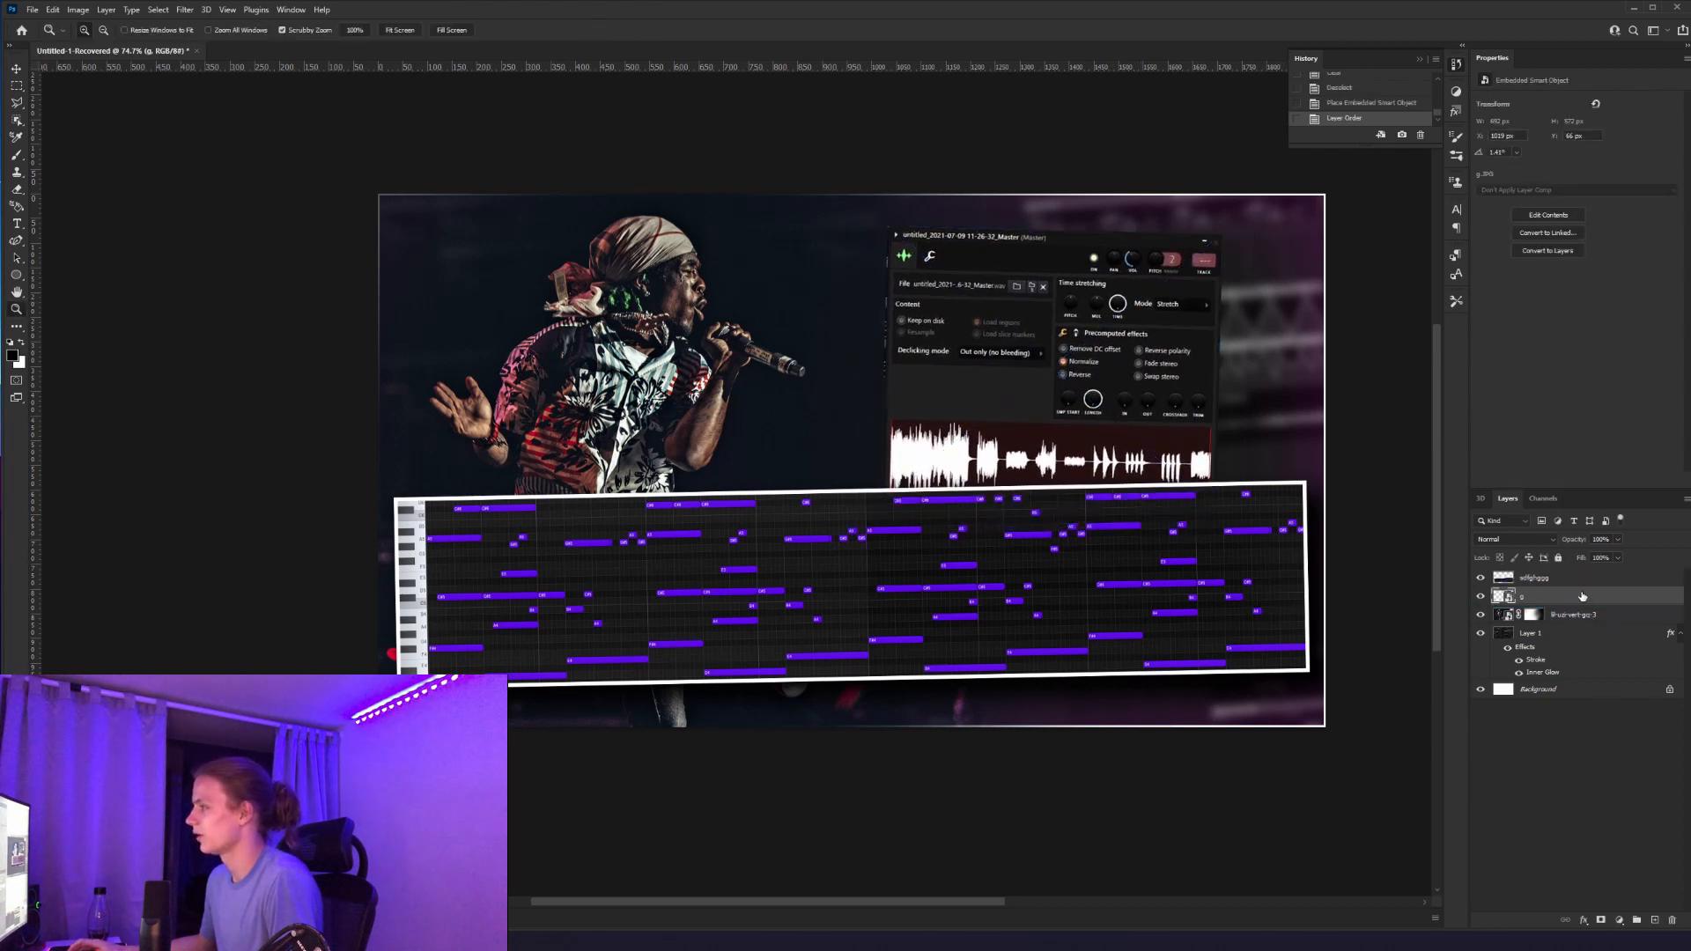
Step: Add a 4 px white inside Stroke to the g sampler screenshot layer
{"action": "double_click", "coordinate": [1582, 596]}
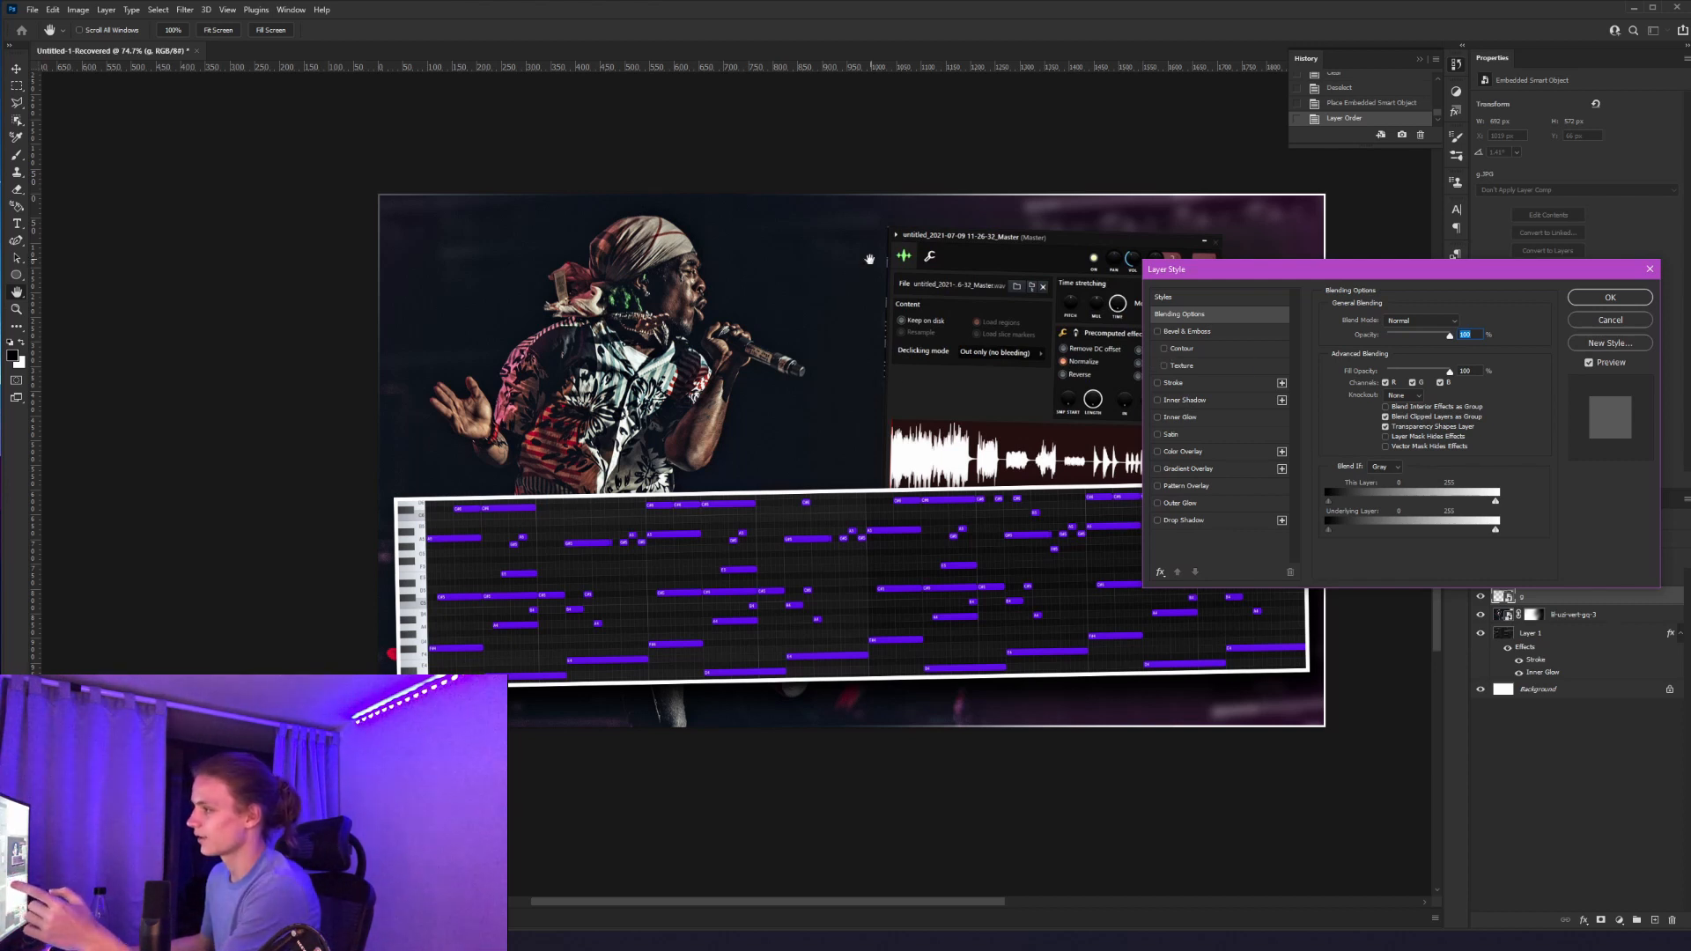
{"action": "left_click", "coordinate": [1157, 383]}
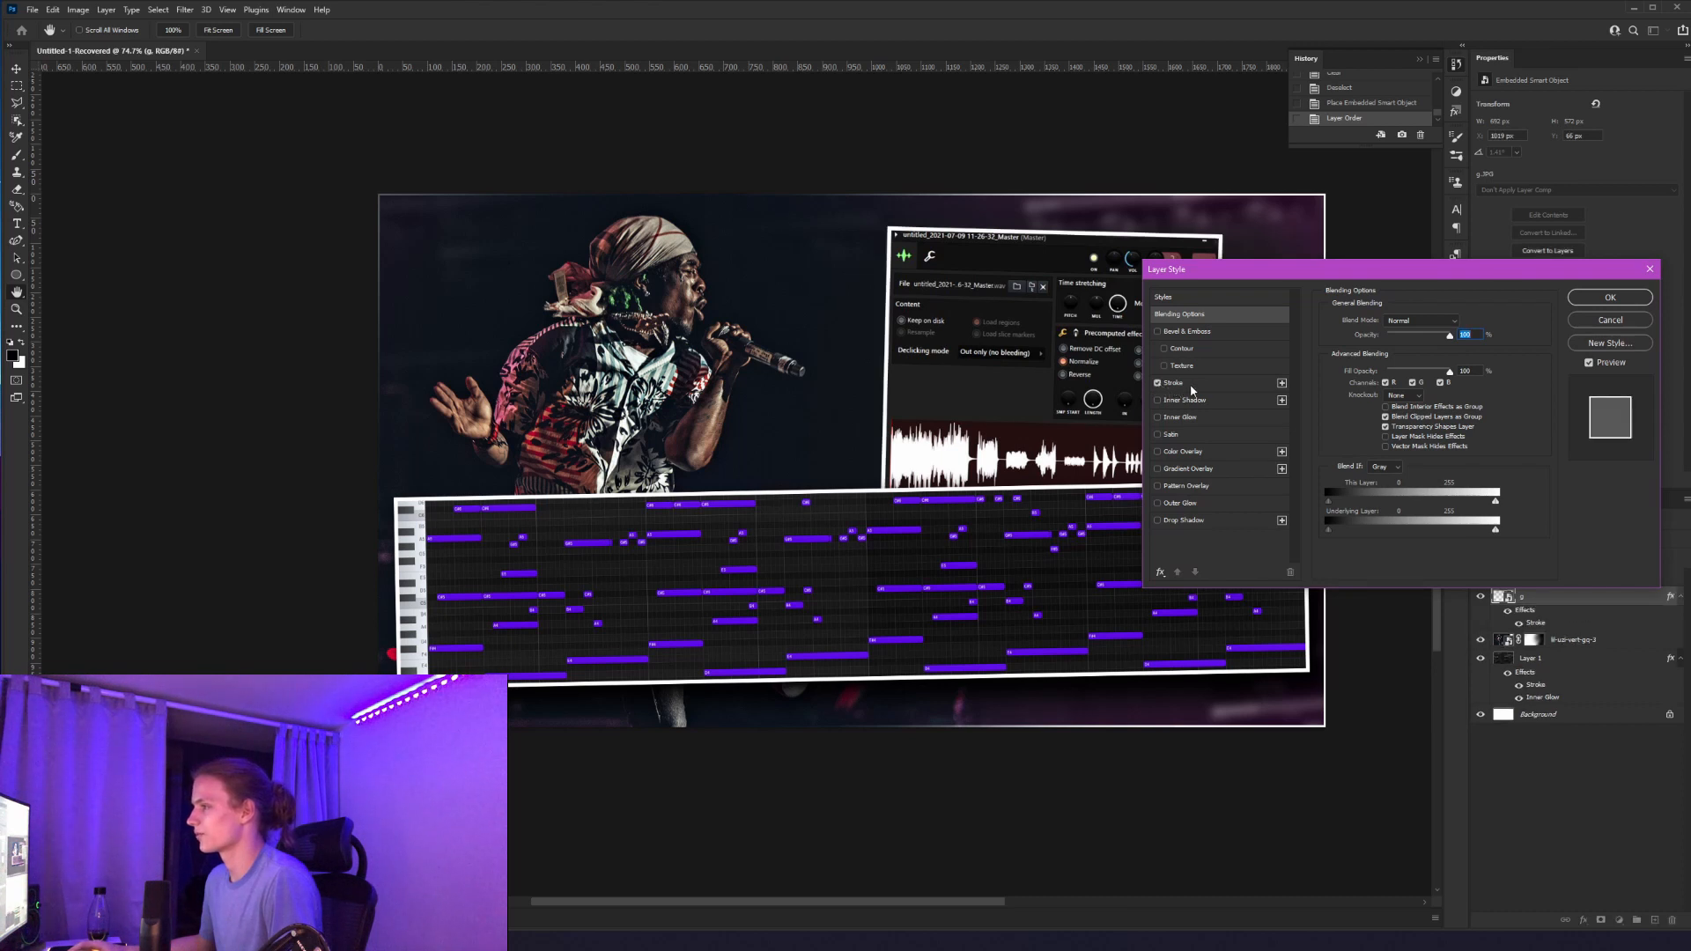
{"action": "left_click", "coordinate": [1194, 385]}
{"action": "left_click_drag", "start_coordinate": [1463, 322], "coordinate": [1418, 321]}
{"action": "type", "text": "4"}
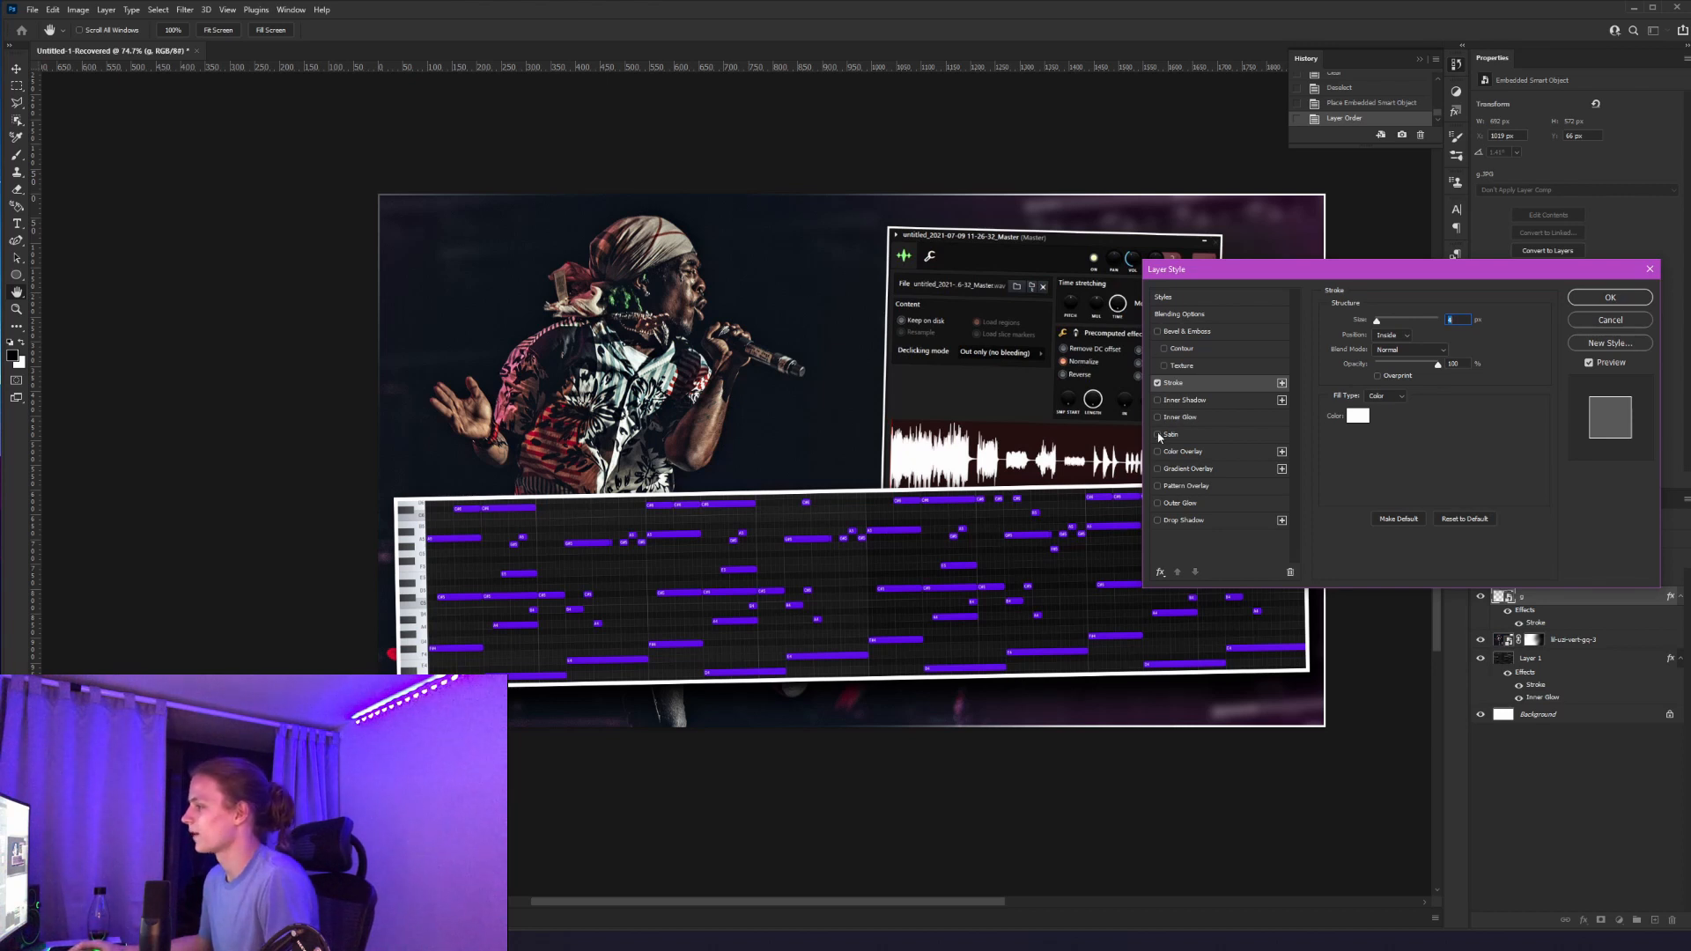
Step: Add an Outer Glow to the sampler screenshot in dark navy #0f141c sampled from the background beside the performer, and apply the layer style
{"action": "left_click", "coordinate": [1158, 504]}
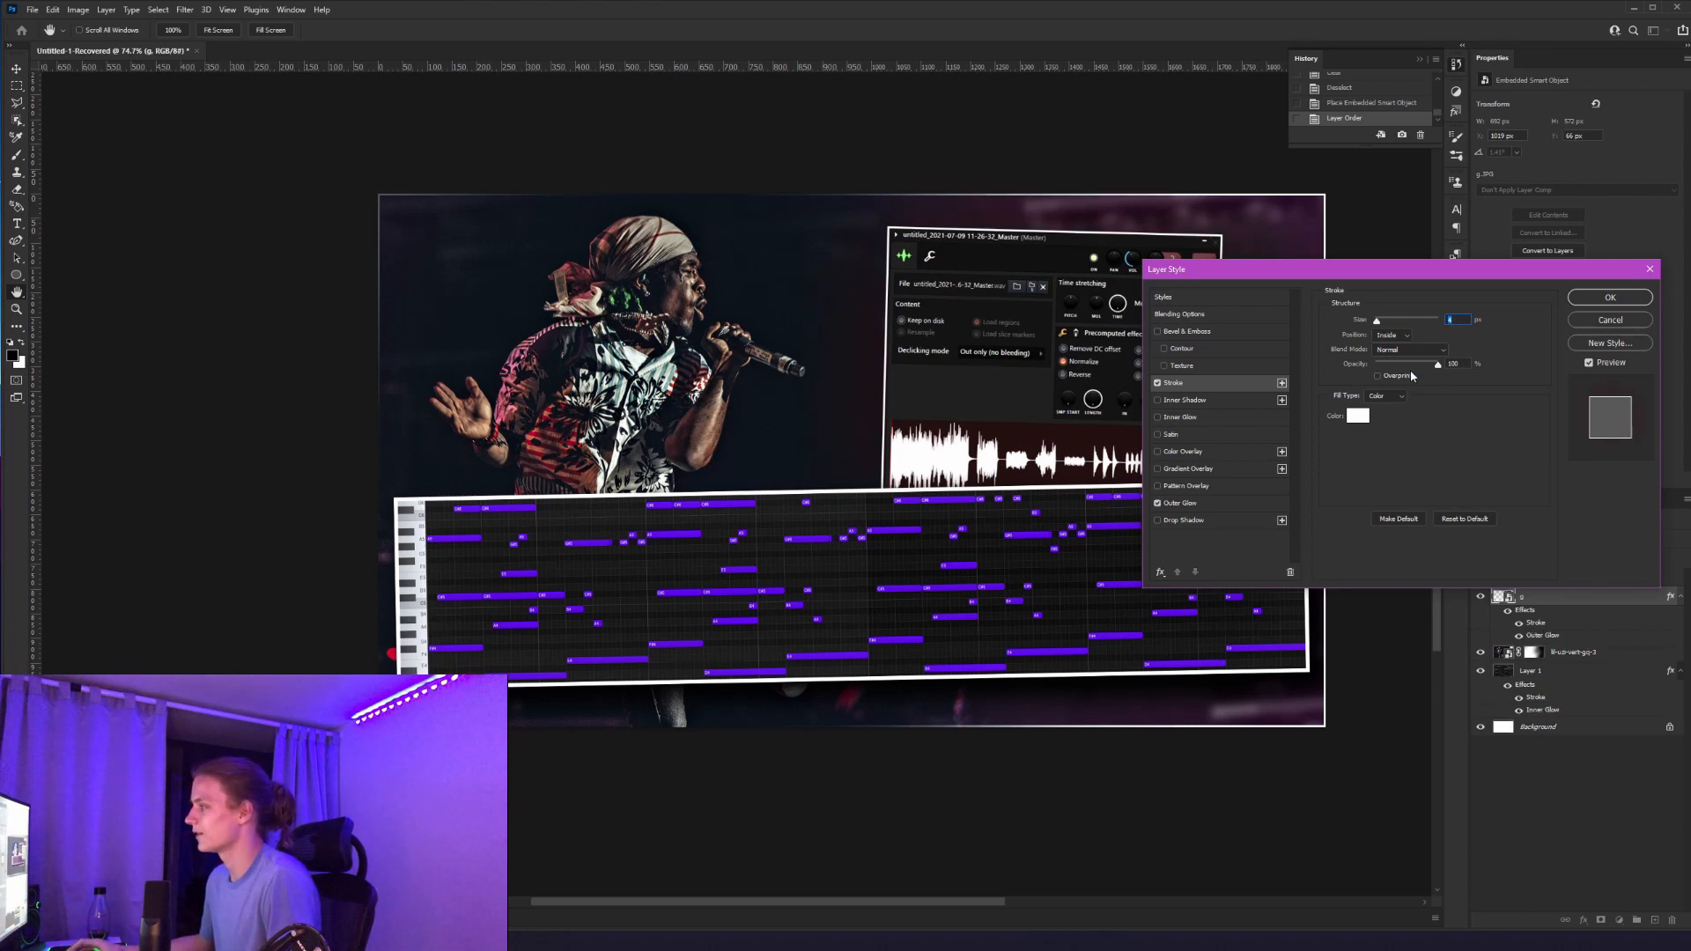
{"action": "left_click", "coordinate": [1220, 504]}
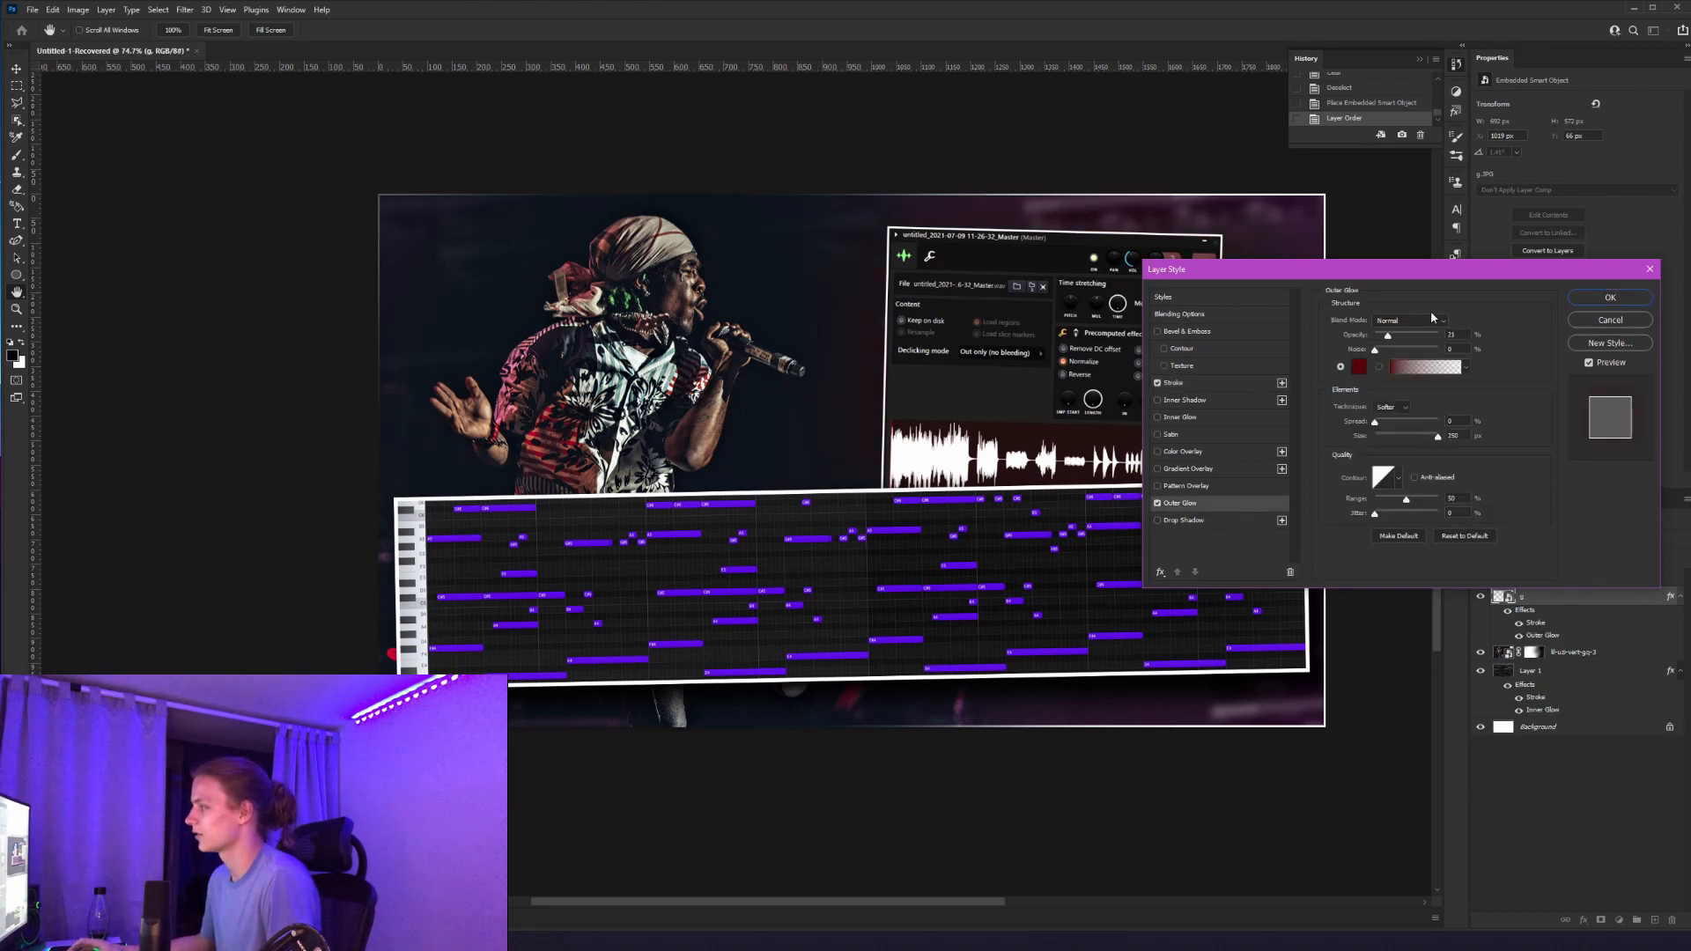
{"action": "left_click", "coordinate": [1357, 366]}
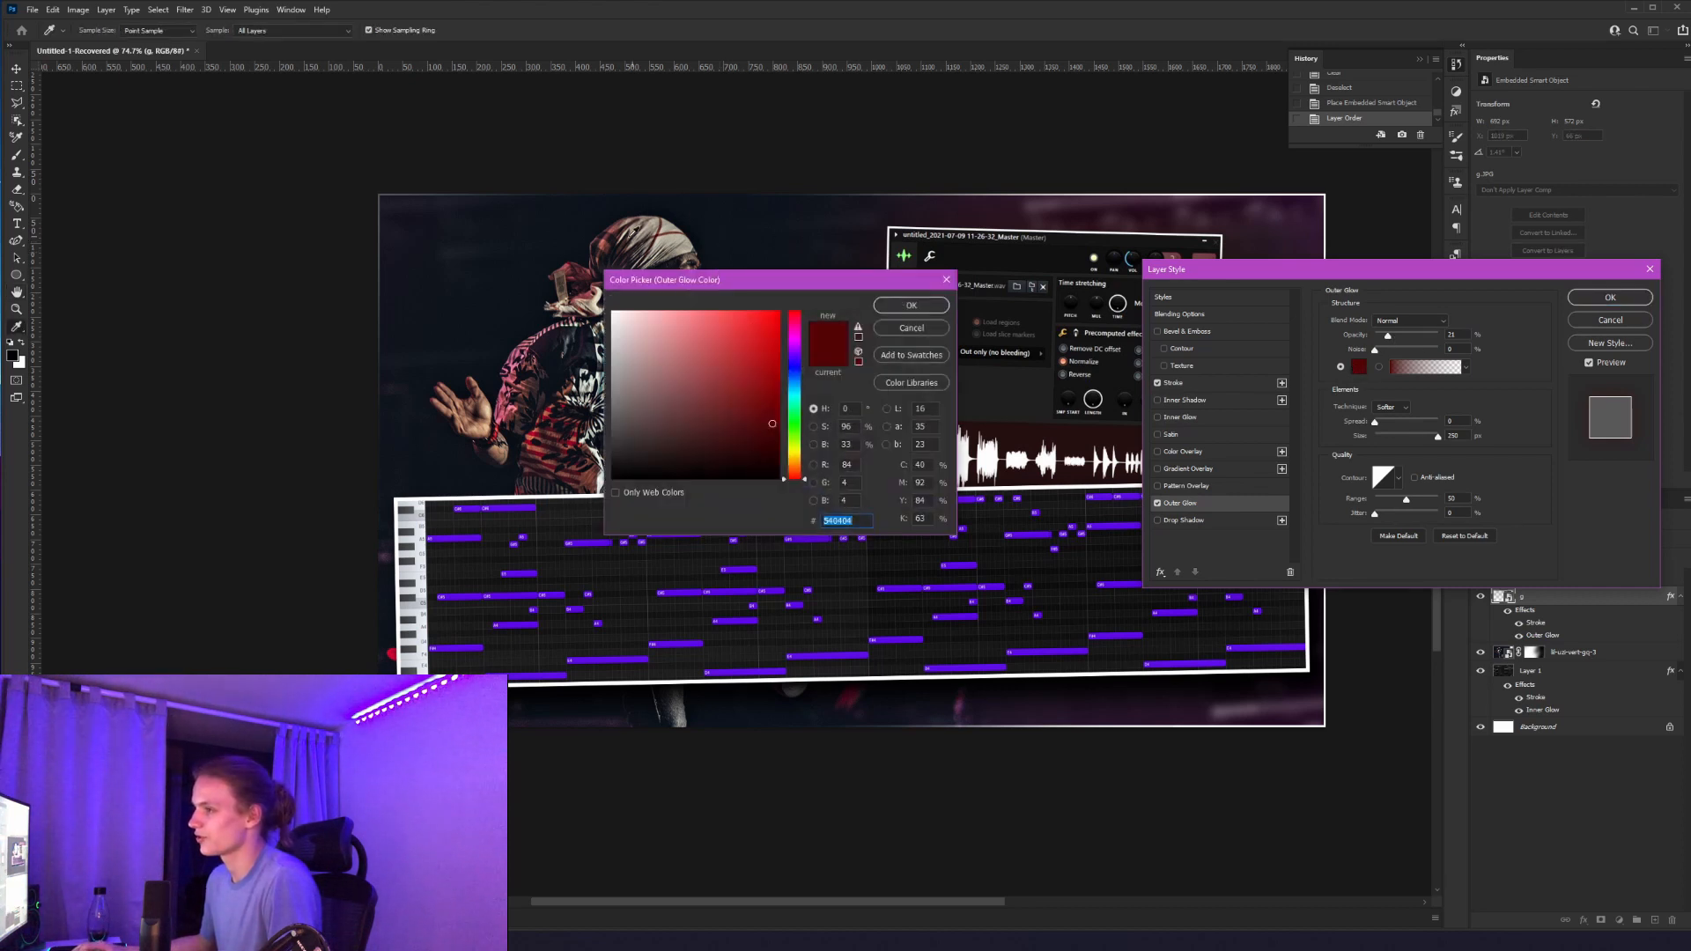
{"action": "left_click", "coordinate": [504, 346]}
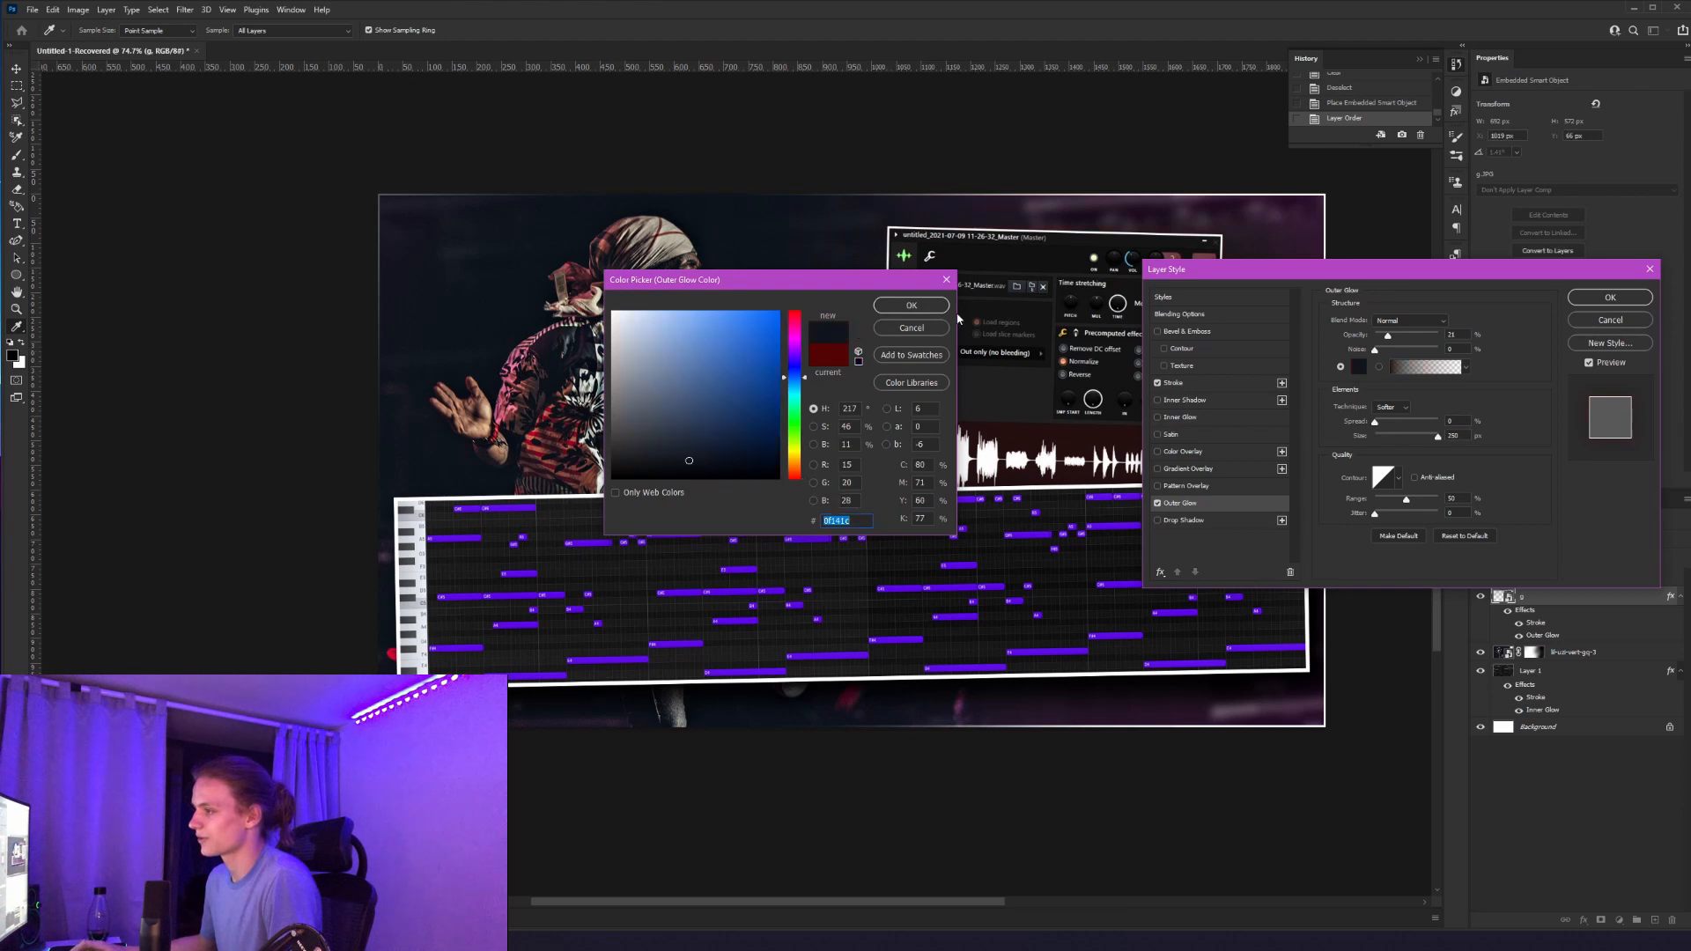
{"action": "left_click", "coordinate": [923, 311]}
{"action": "left_click_drag", "start_coordinate": [1320, 267], "coordinate": [1170, 511]}
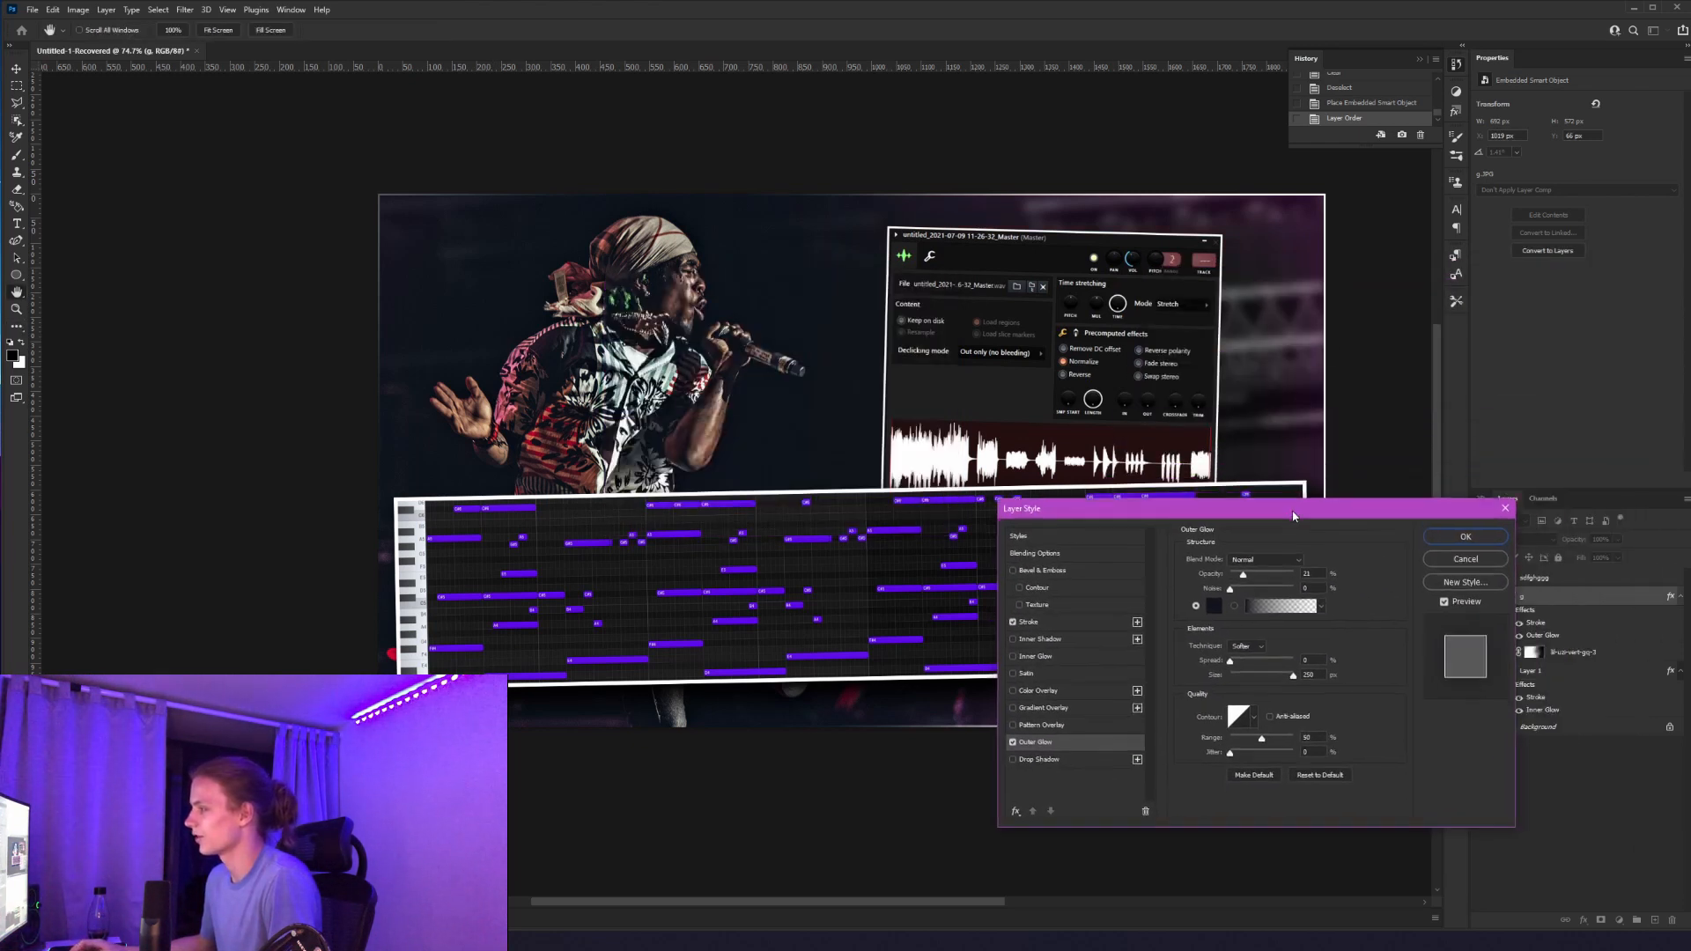
{"action": "left_click_drag", "start_coordinate": [1291, 520], "coordinate": [1316, 387]}
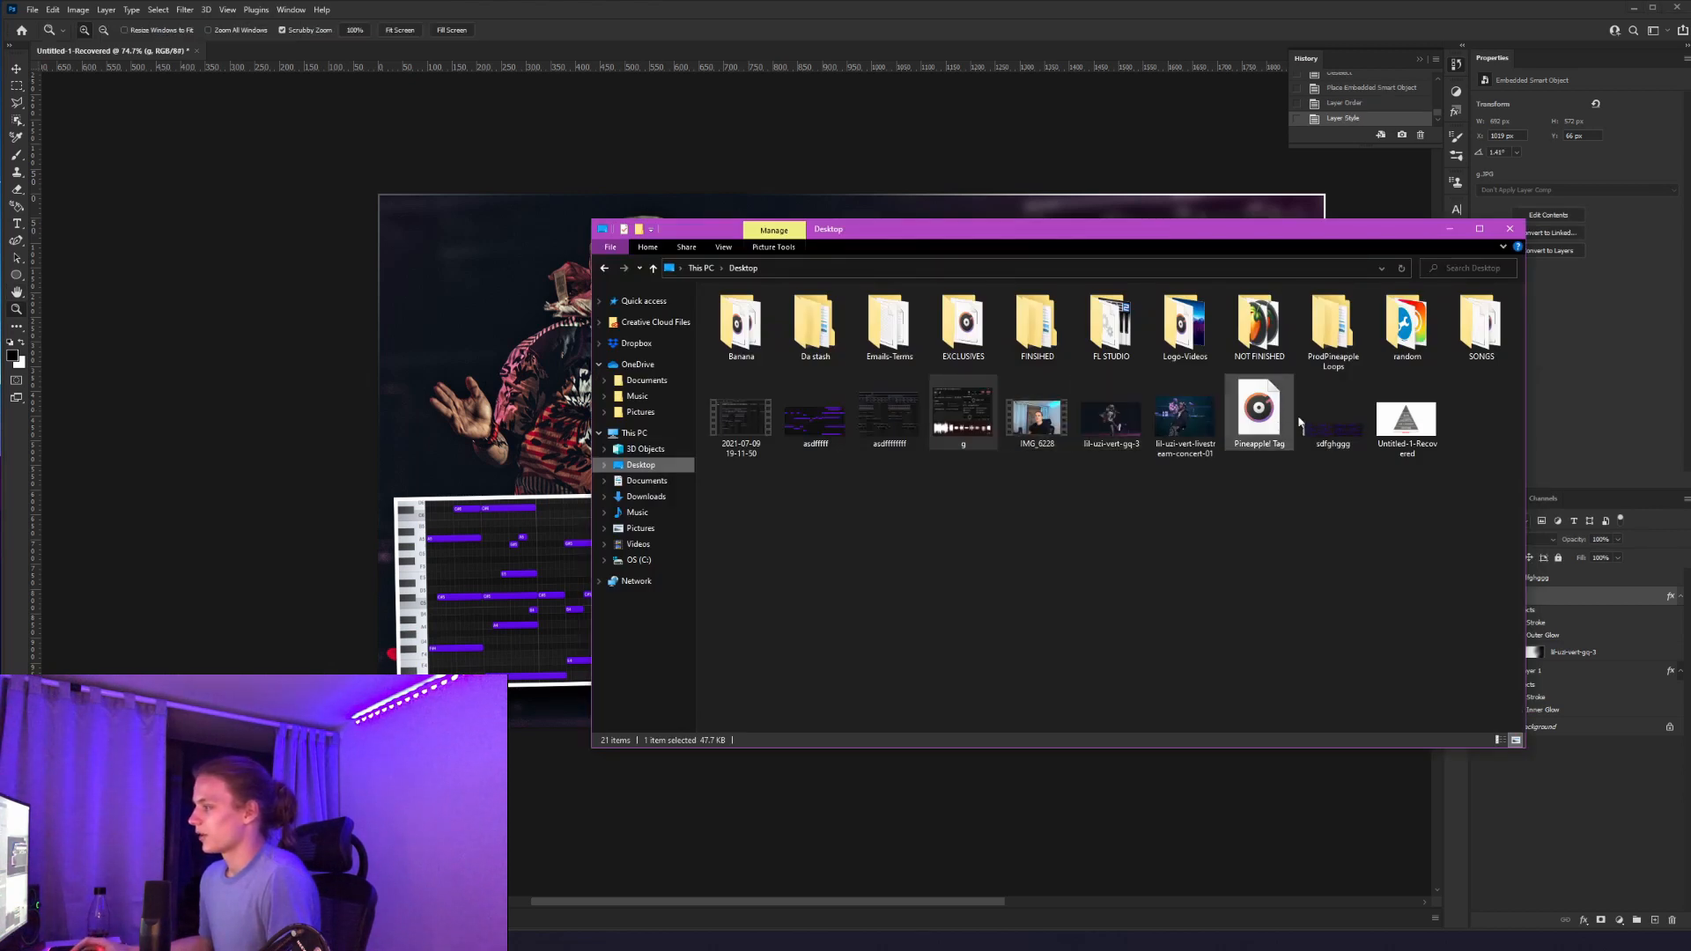
Step: Place the close-up piano roll image from the Desktop folder and move its layer above the tilted piano roll layer
{"action": "left_click_drag", "start_coordinate": [808, 401], "coordinate": [696, 454]}
{"action": "left_click", "coordinate": [822, 428]}
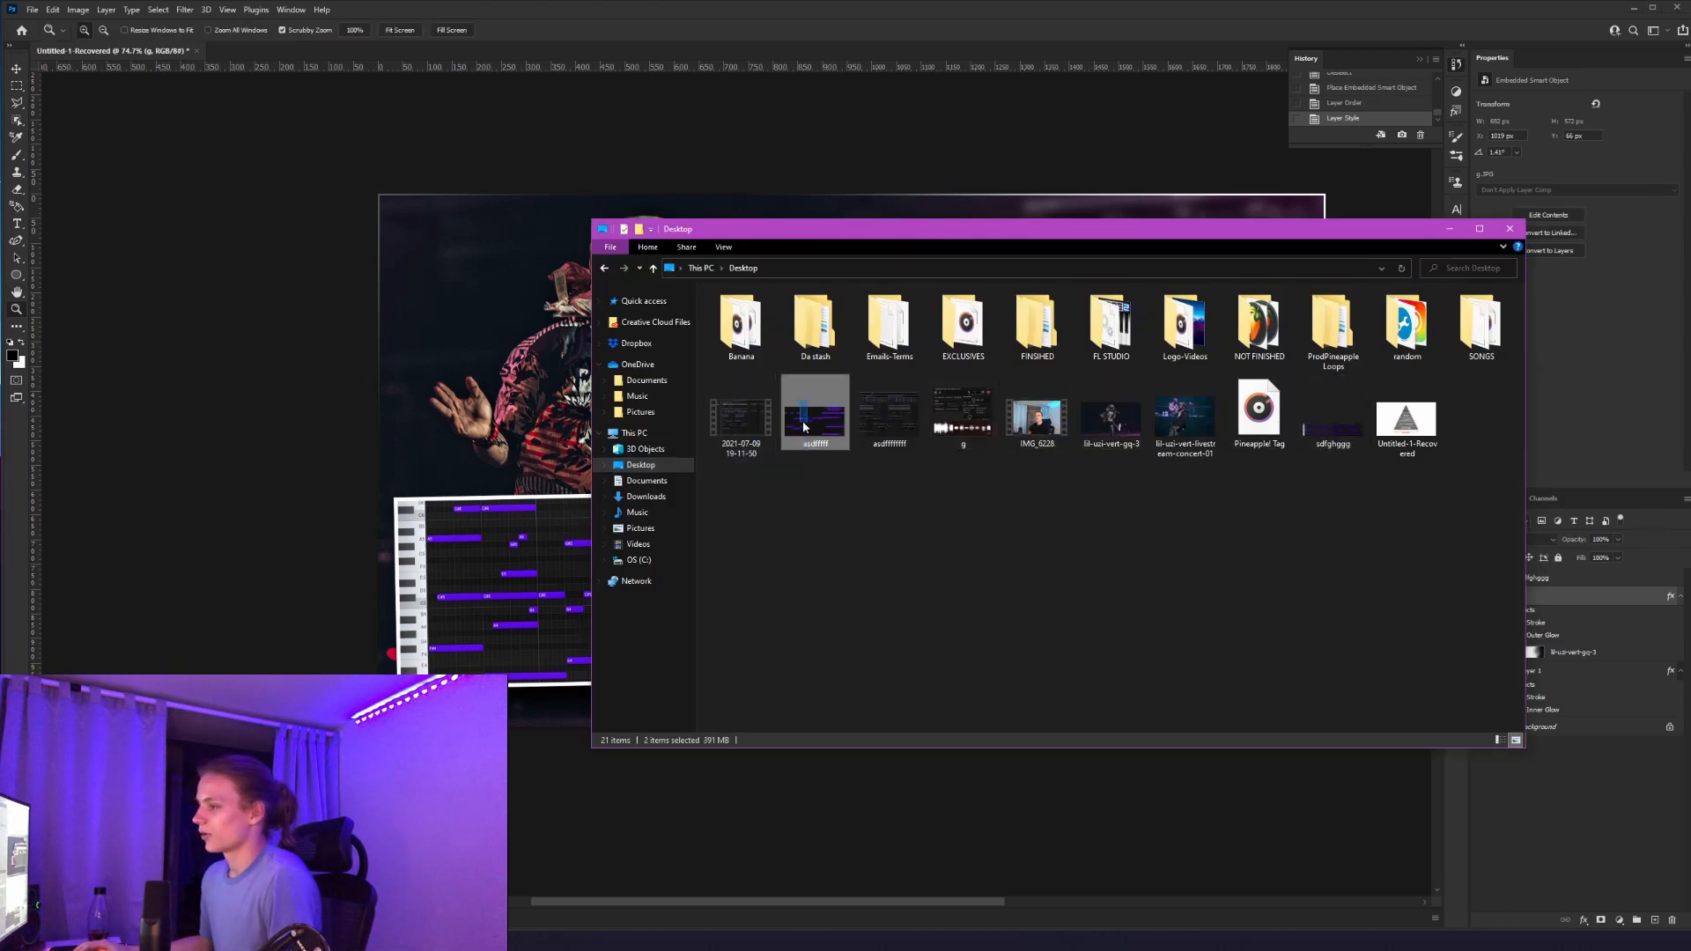
{"action": "left_click_drag", "start_coordinate": [822, 428], "coordinate": [534, 443]}
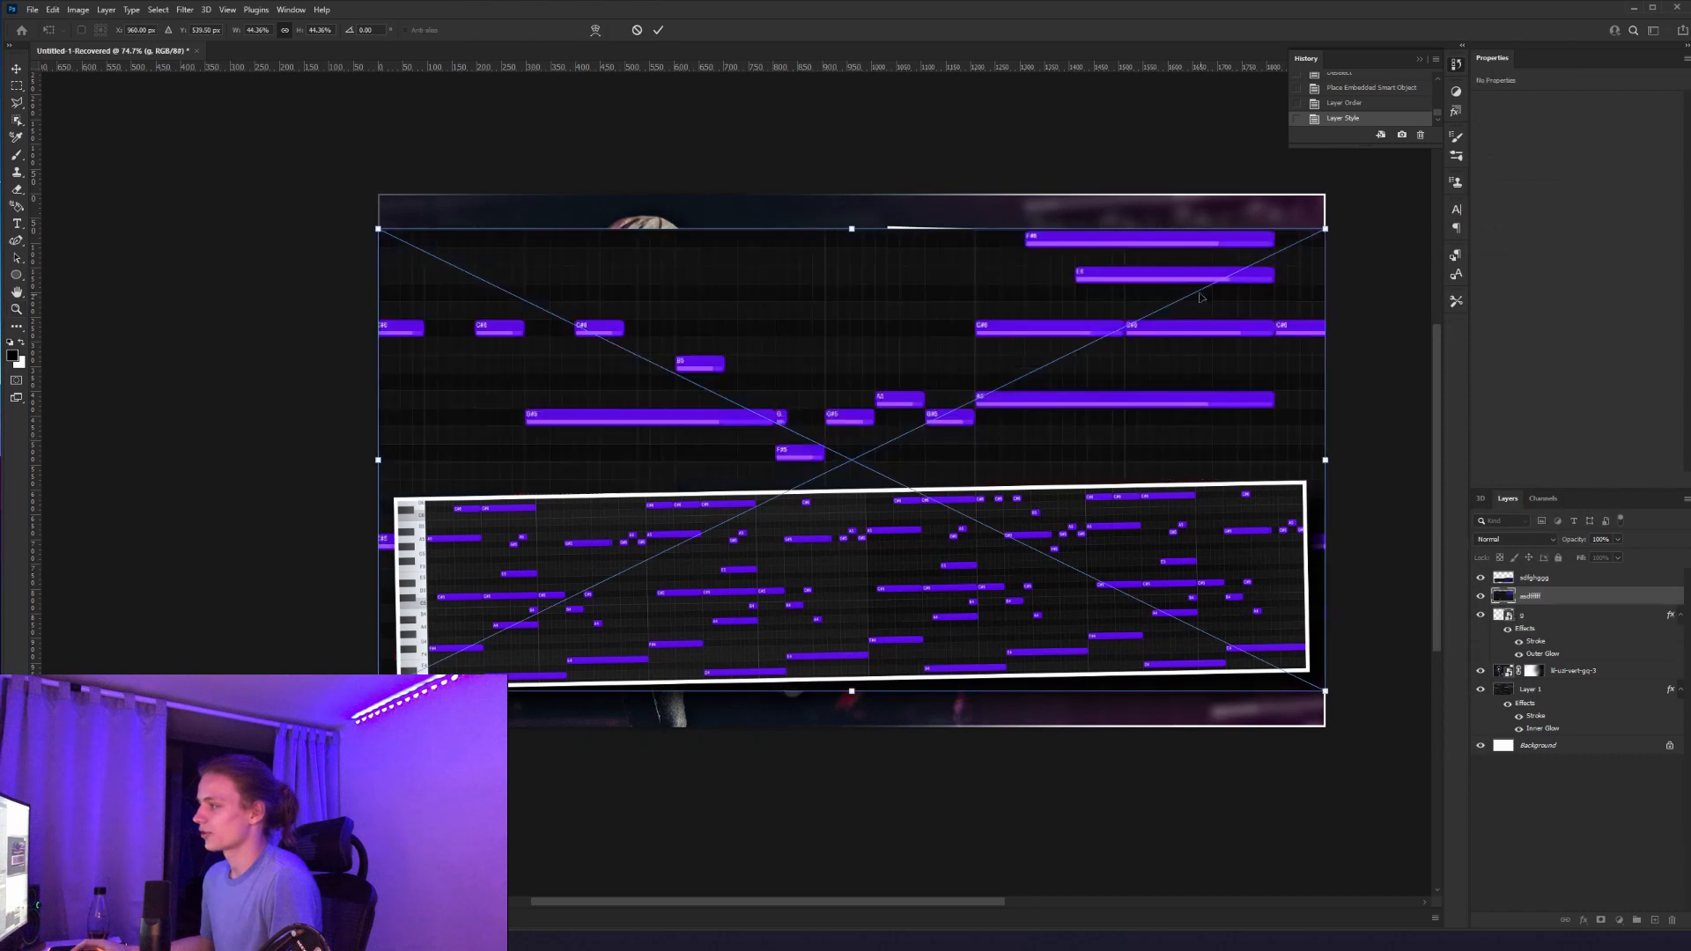
{"action": "left_click_drag", "start_coordinate": [1325, 229], "coordinate": [1225, 277]}
{"action": "left_click_drag", "start_coordinate": [1548, 593], "coordinate": [1548, 570]}
Step: Shrink the close-up piano roll image and position it over the middle of the canvas
{"action": "mouse_move", "coordinate": [858, 413]}
{"action": "left_mouse_down"}
{"action": "mouse_move", "coordinate": [946, 421]}
{"action": "mouse_move", "coordinate": [860, 428]}
{"action": "left_mouse_up"}
{"action": "key", "text": "ctrl+t"}
{"action": "left_click_drag", "start_coordinate": [1183, 293], "coordinate": [1061, 352]}
{"action": "left_click_drag", "start_coordinate": [931, 427], "coordinate": [1061, 384]}
{"action": "key", "text": "Return"}
{"action": "key", "text": "z"}
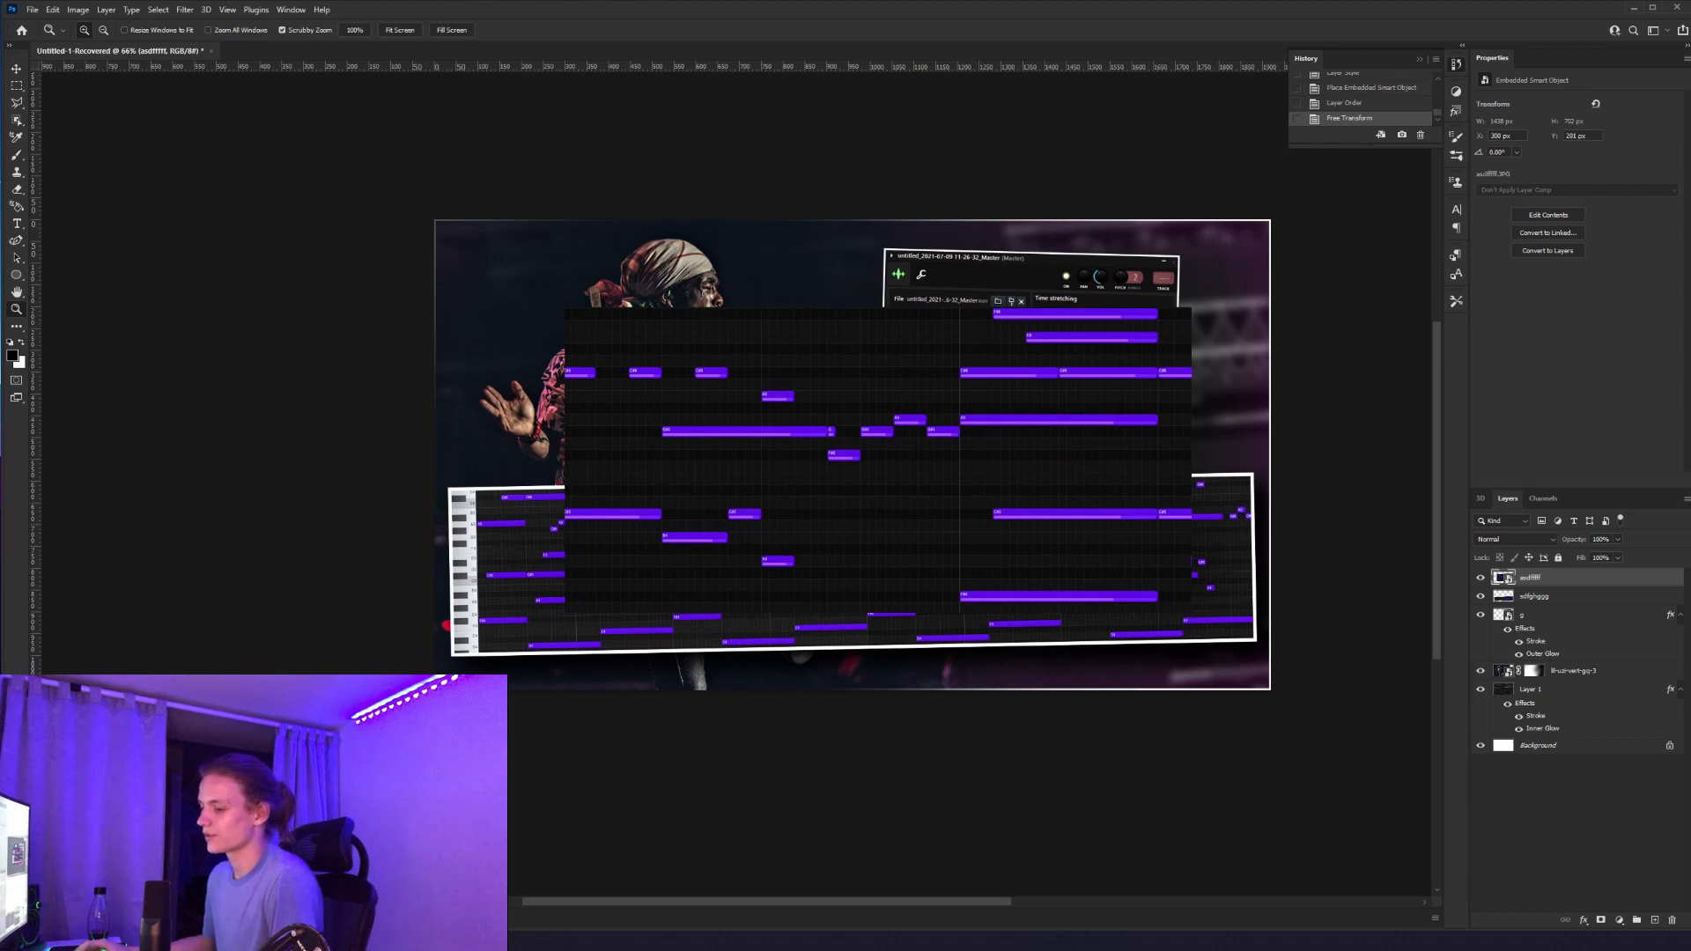
Step: Place the white circle image from Logo-Videos > Photo Shop Textures, shrunk over the middle of the close-up piano roll
{"action": "key", "text": "alt+Tab"}
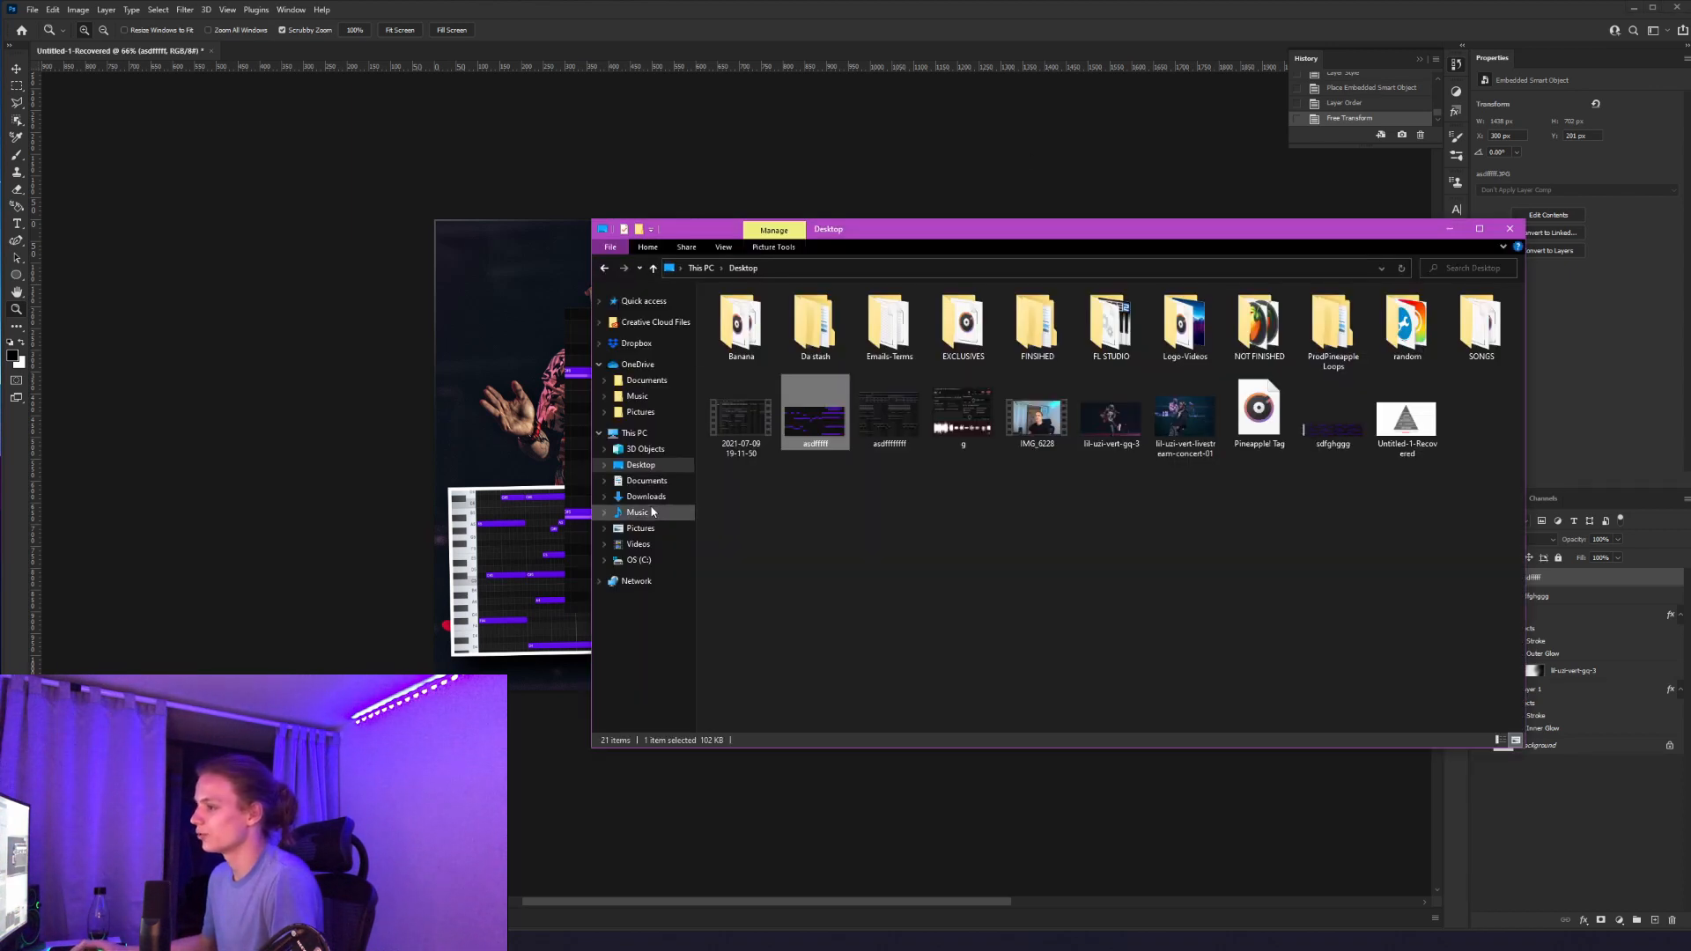
{"action": "double_click", "coordinate": [1183, 330]}
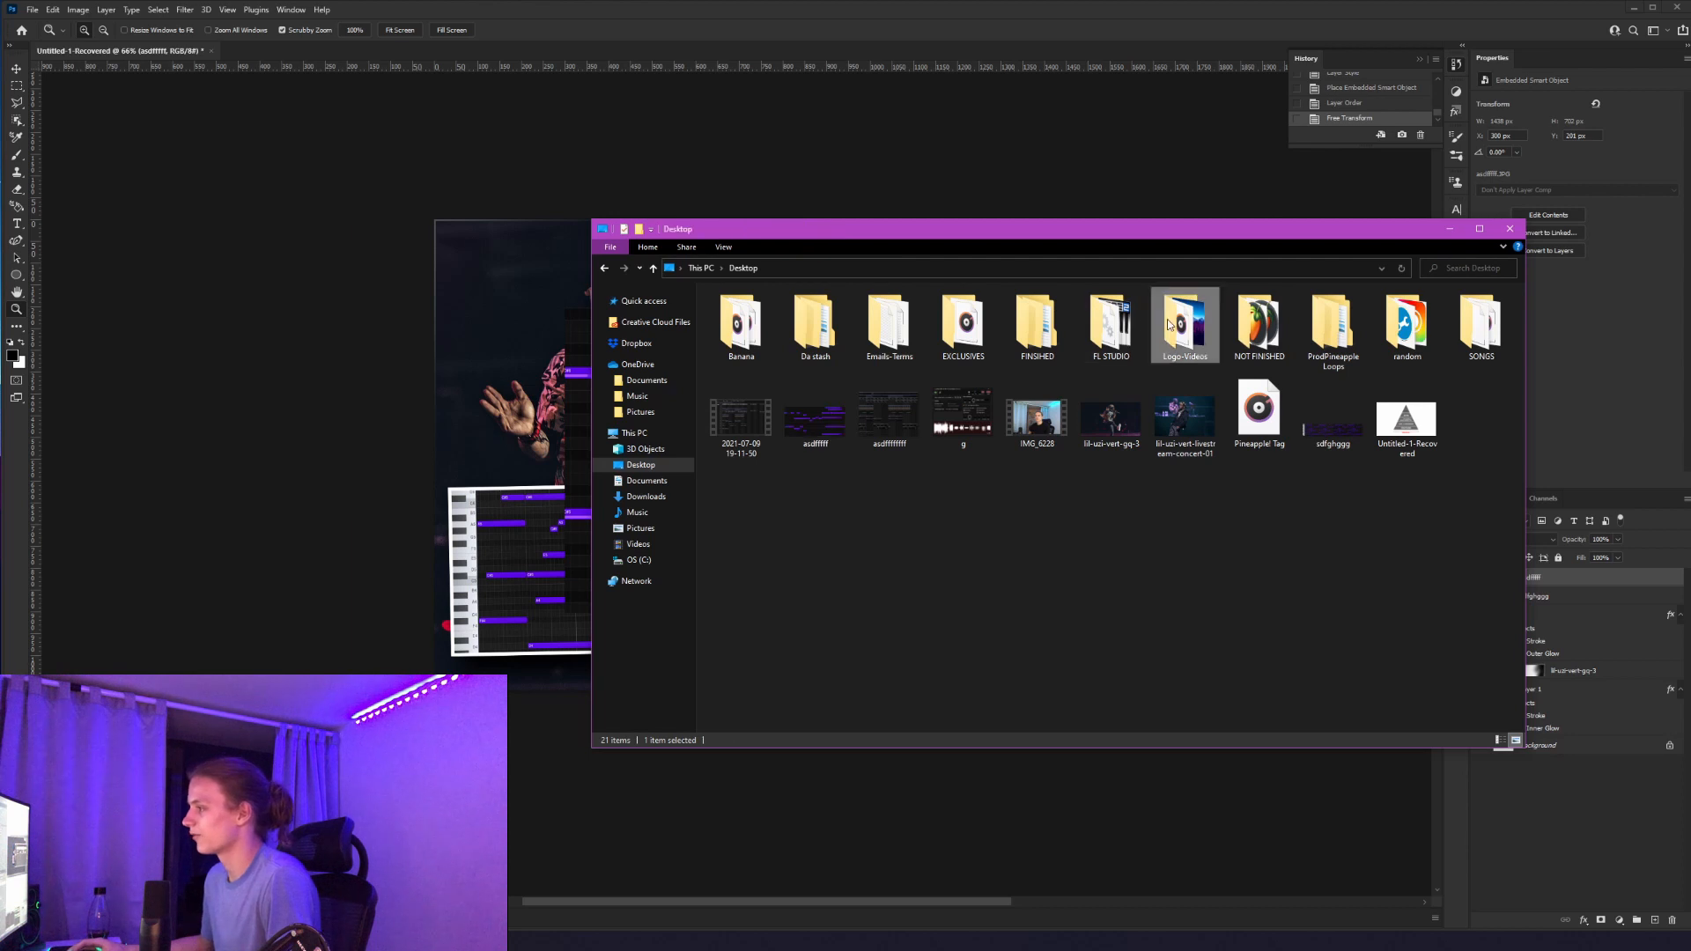
{"action": "double_click", "coordinate": [1163, 328]}
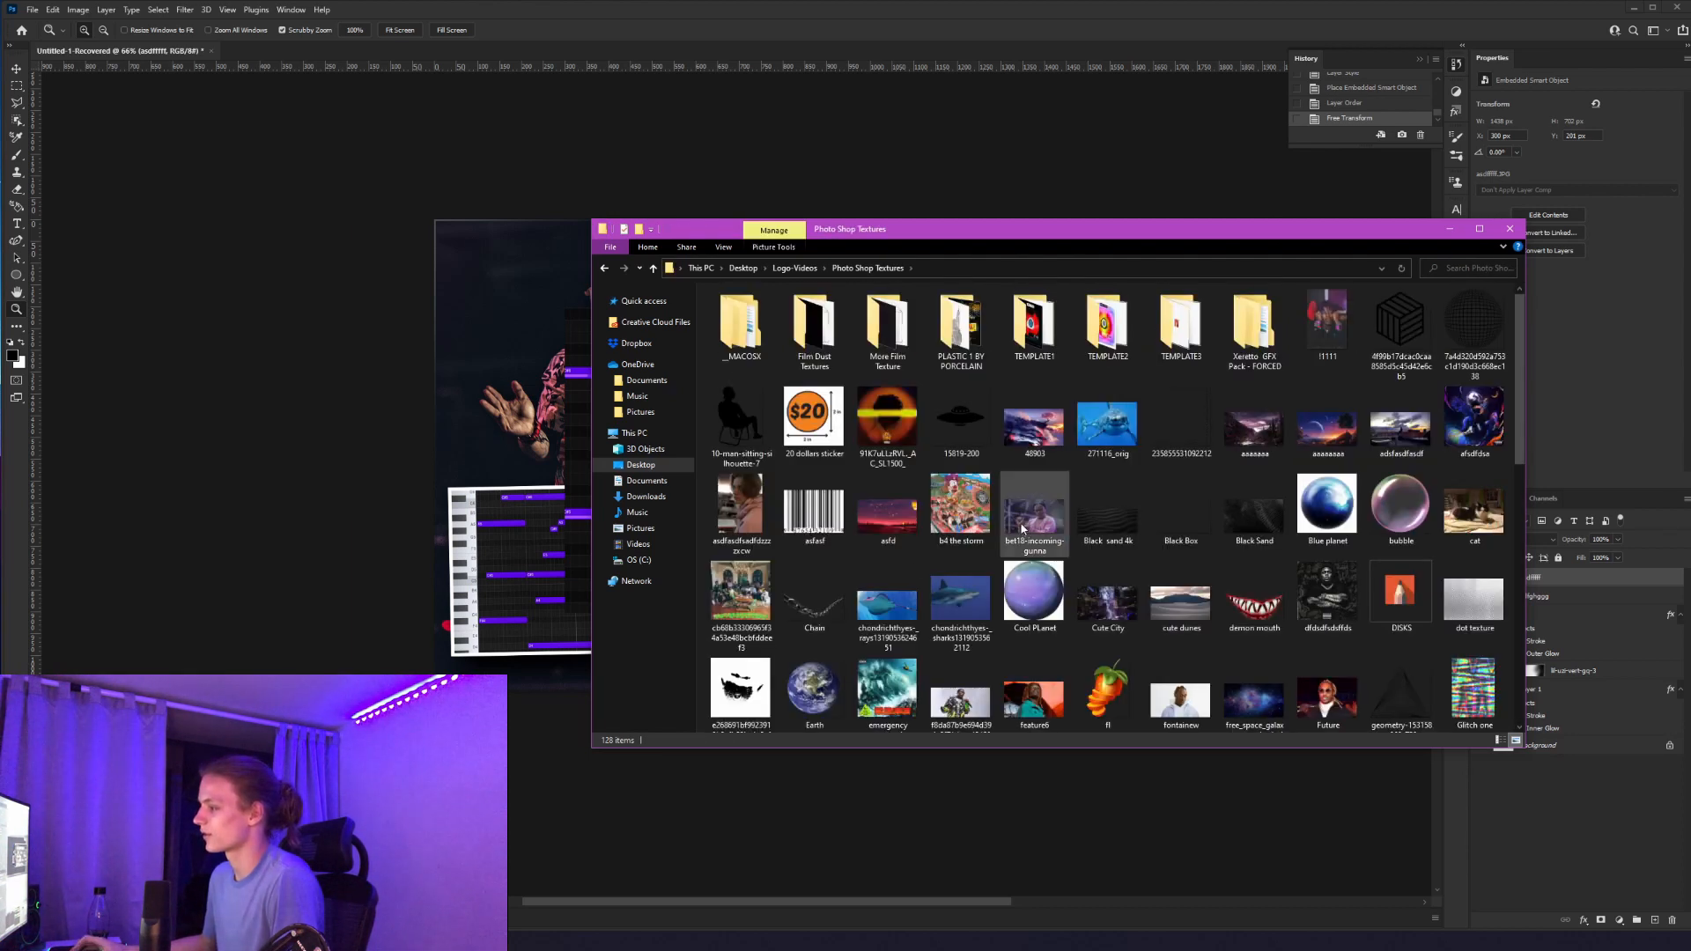
{"action": "scroll", "coordinate": [1161, 528], "scroll_direction": "down", "scroll_amount": 10}
{"action": "left_click_drag", "start_coordinate": [814, 678], "coordinate": [500, 440]}
{"action": "left_click_drag", "start_coordinate": [1087, 219], "coordinate": [957, 355]}
{"action": "key", "text": "Return"}
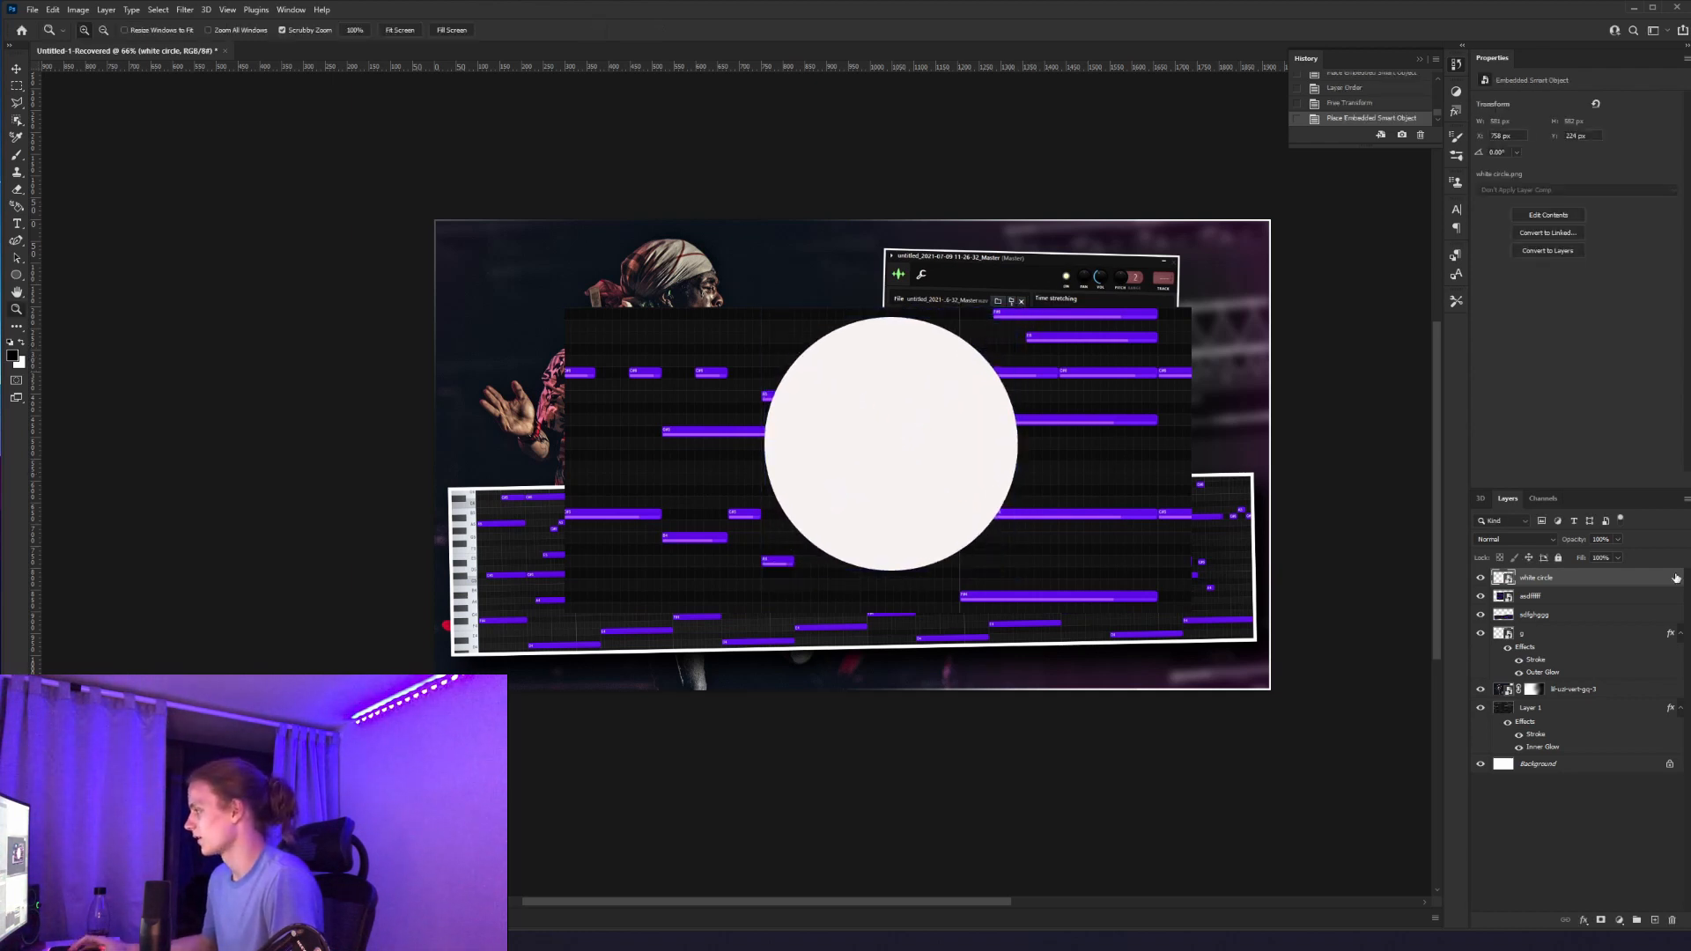
Step: Lower the white circle's fill to 22% and scale it down to about 494 px wide, framing the central notes
{"action": "left_click", "coordinate": [1618, 557]}
{"action": "left_click_drag", "start_coordinate": [1624, 574], "coordinate": [1559, 578]}
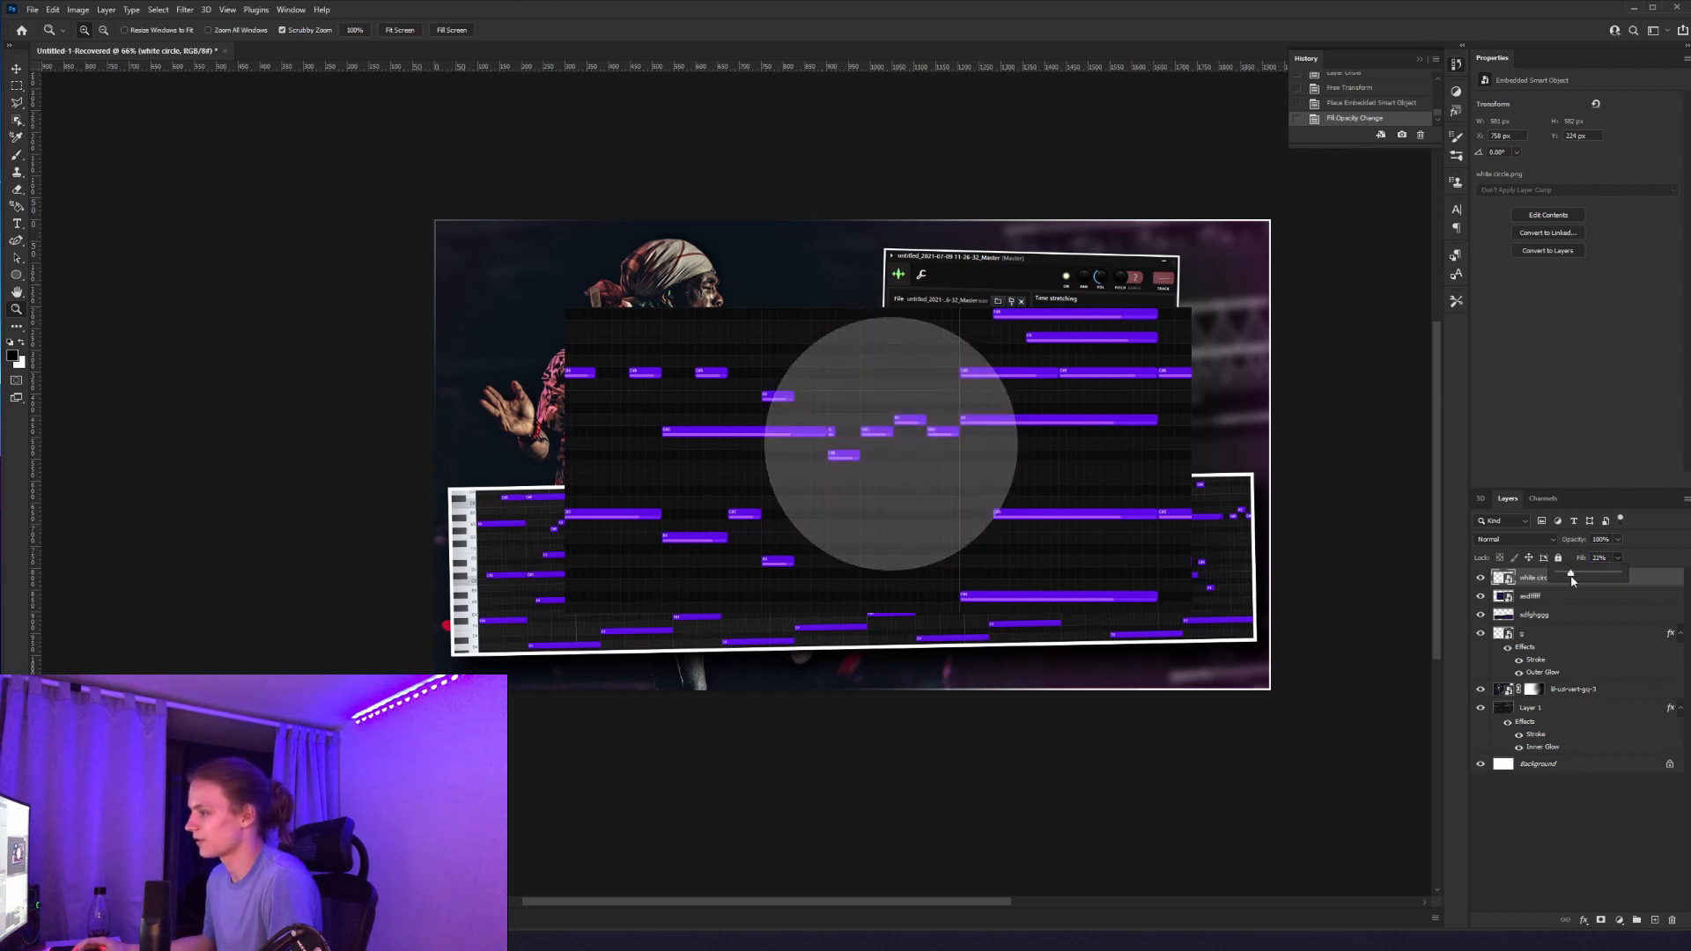
{"action": "key", "text": "ctrl+t"}
{"action": "left_click_drag", "start_coordinate": [1020, 573], "coordinate": [981, 534]}
{"action": "left_click_drag", "start_coordinate": [935, 481], "coordinate": [959, 489]}
{"action": "key", "text": "Return"}
Step: With the close-up piano roll layer active, load the white circle's outline as a selection and invert it
{"action": "left_click", "coordinate": [1585, 597]}
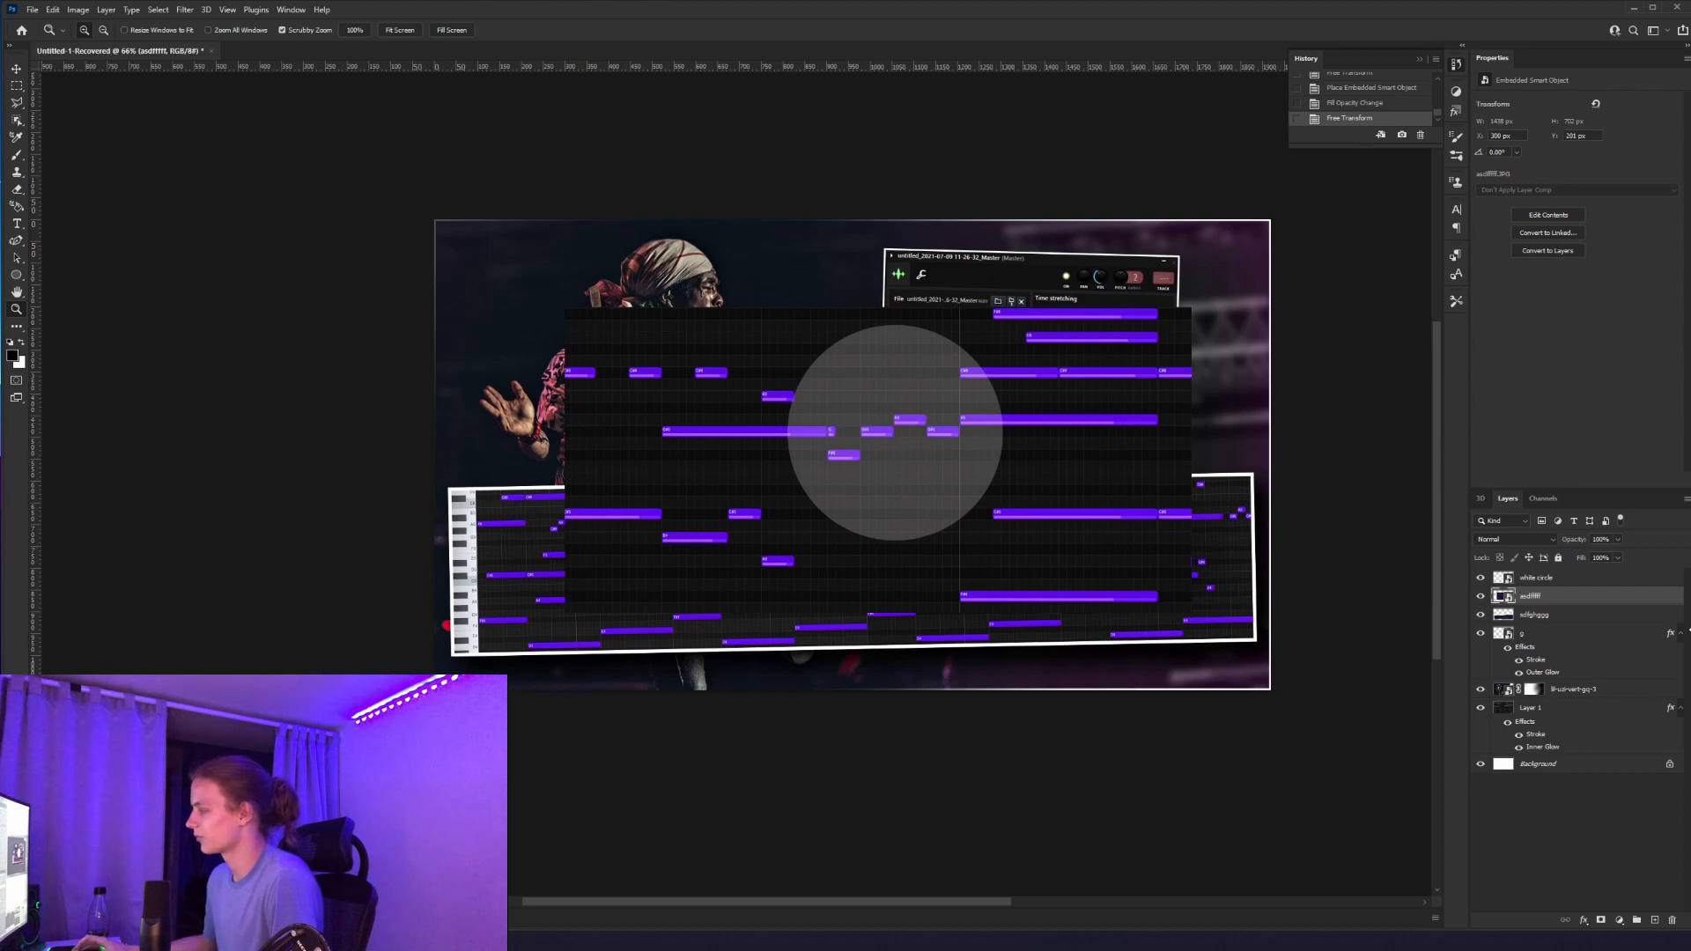
{"action": "left_click", "coordinate": [1499, 583], "text": "ctrl"}
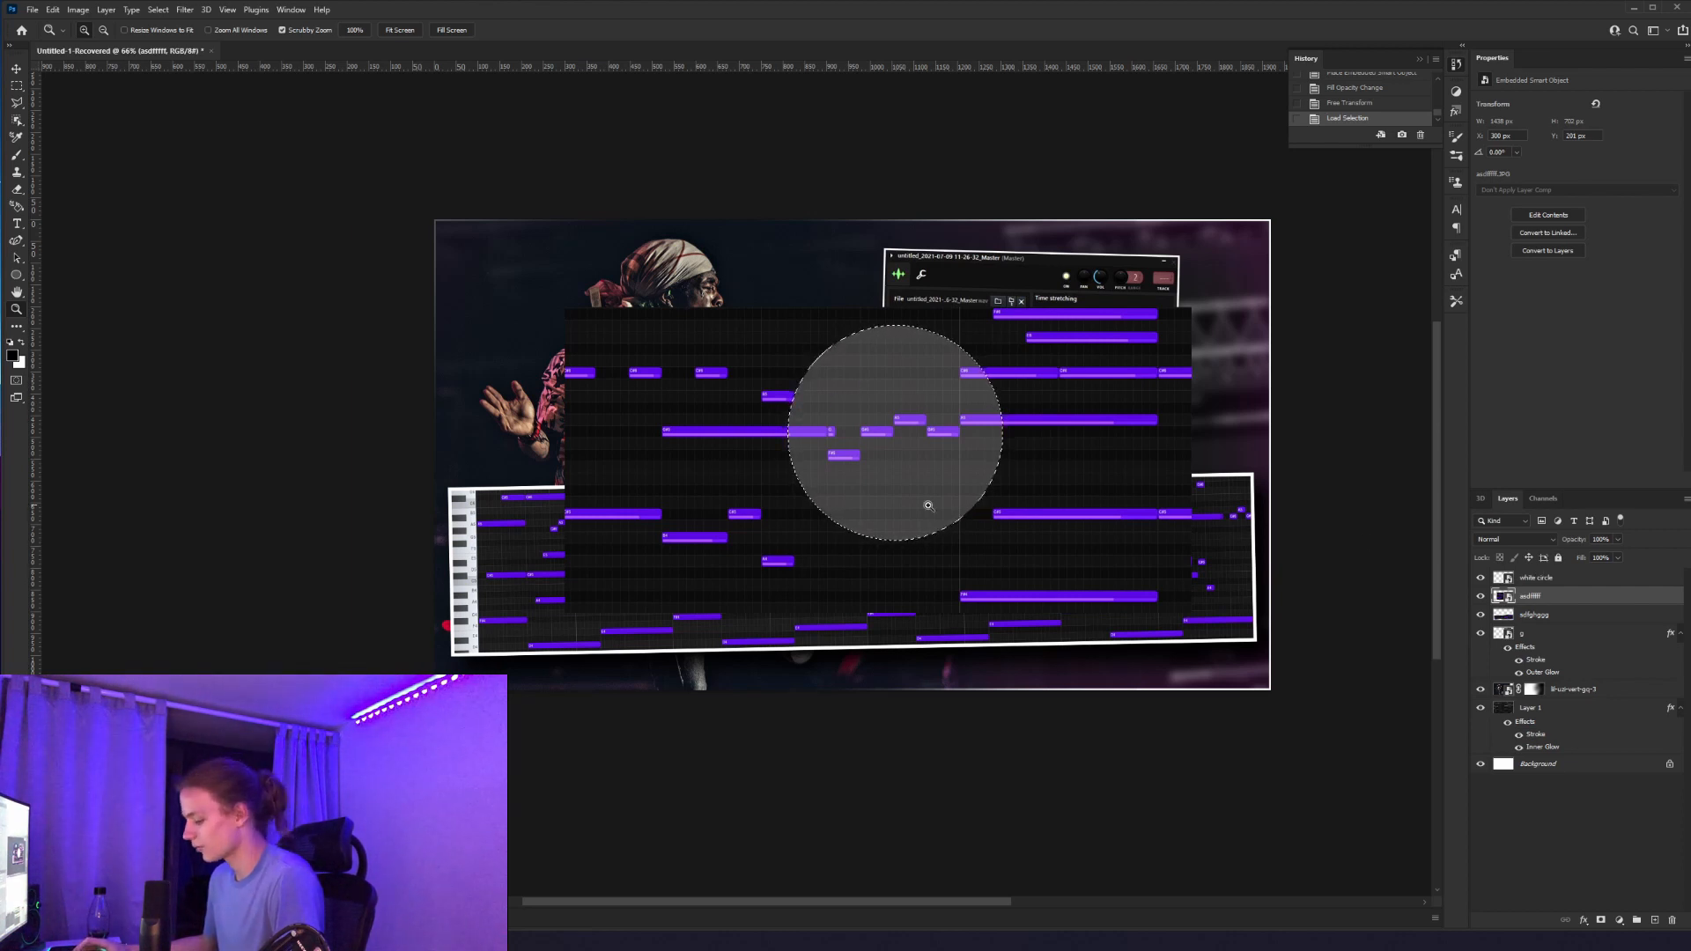
{"action": "key", "text": "ctrl+shift+i"}
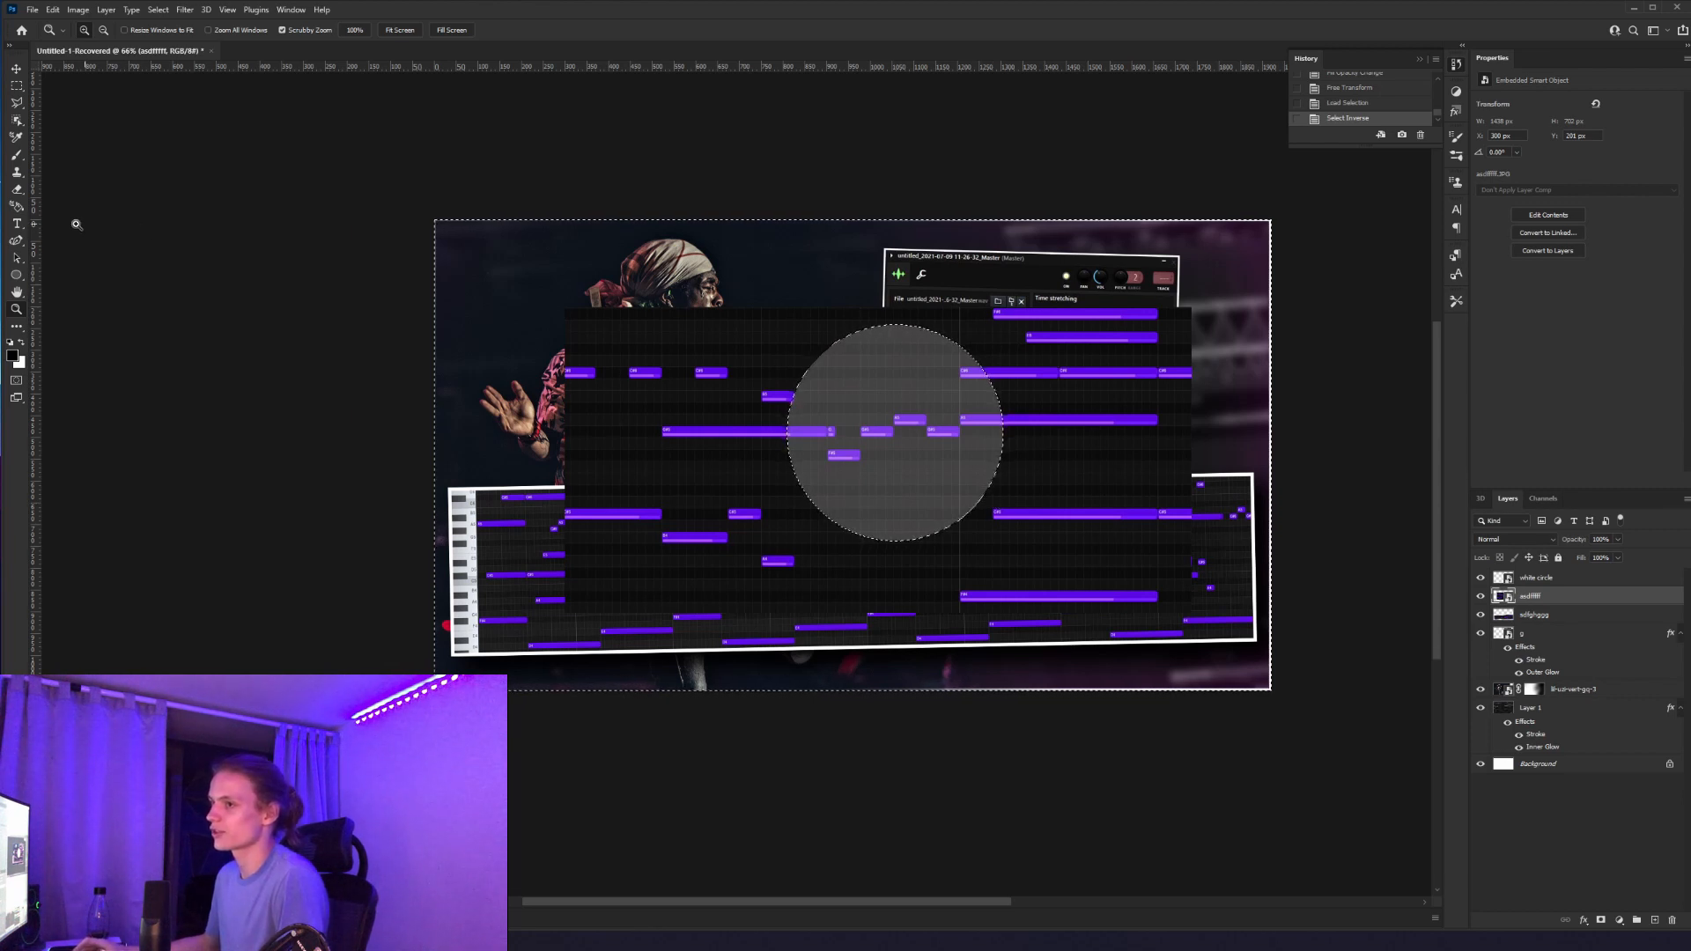
Step: Rasterize the close-up piano roll layer and erase everything outside the circle with an enlarged Eraser brush
{"action": "left_click", "coordinate": [17, 188]}
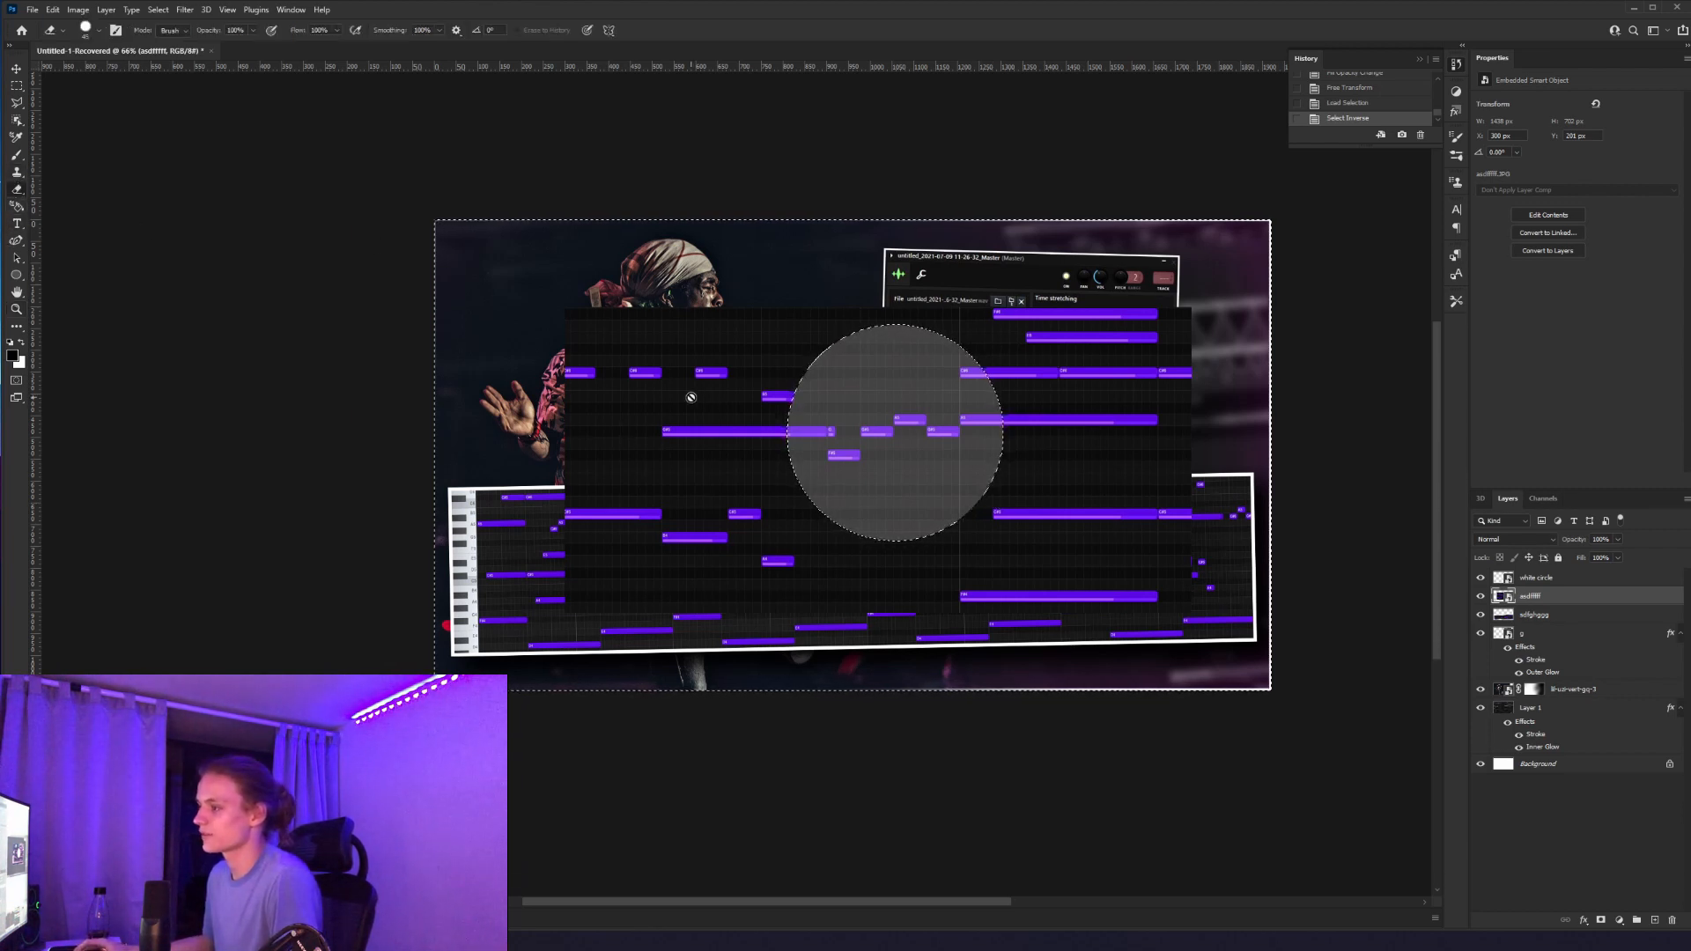
{"action": "left_click", "coordinate": [828, 361]}
{"action": "left_click", "coordinate": [830, 353]}
{"action": "left_click_drag", "start_coordinate": [766, 328], "coordinate": [727, 366]}
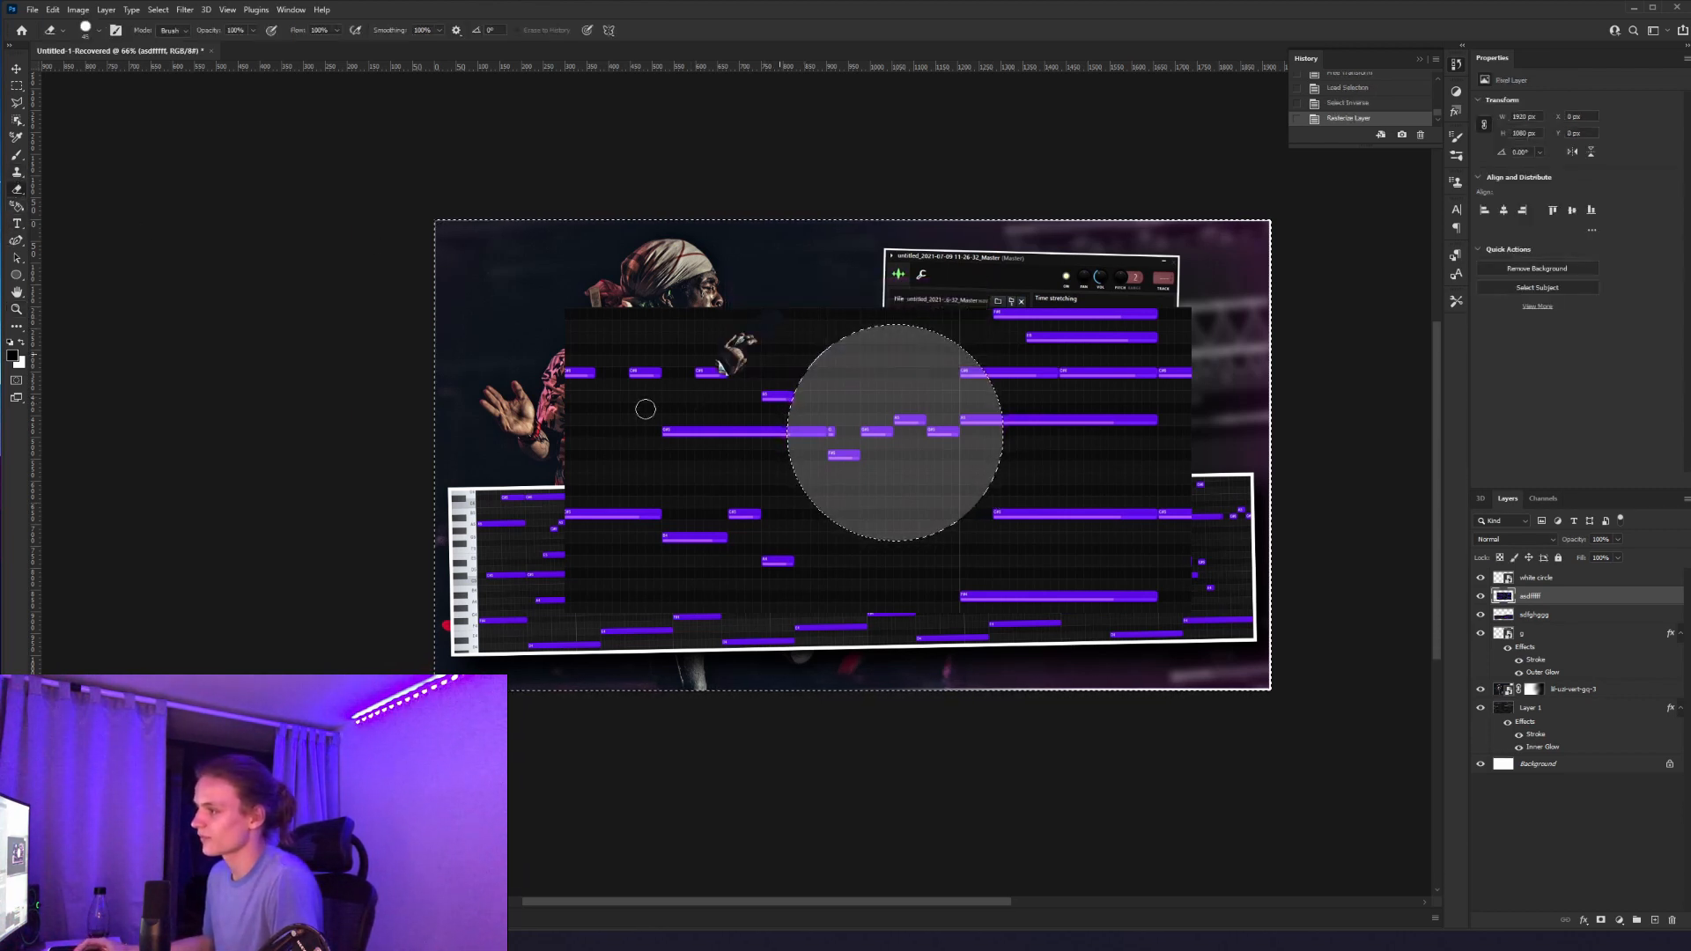
{"action": "key", "text": "bracketright"}
{"action": "key", "text": "bracketright"}
{"action": "key", "text": "bracketright"}
{"action": "key", "text": "bracketright"}
{"action": "key", "text": "bracketright"}
{"action": "key", "text": "bracketright"}
{"action": "key", "text": "bracketright"}
{"action": "key", "text": "bracketright"}
{"action": "key", "text": "bracketright"}
{"action": "key", "text": "bracketright"}
{"action": "mouse_move", "coordinate": [841, 309]}
{"action": "left_mouse_down"}
{"action": "mouse_move", "coordinate": [731, 290]}
{"action": "mouse_move", "coordinate": [696, 334]}
{"action": "mouse_move", "coordinate": [740, 282]}
{"action": "mouse_move", "coordinate": [617, 414]}
{"action": "left_mouse_up"}
{"action": "mouse_move", "coordinate": [838, 561]}
{"action": "left_mouse_down"}
{"action": "mouse_move", "coordinate": [754, 483]}
{"action": "mouse_move", "coordinate": [695, 385]}
{"action": "mouse_move", "coordinate": [821, 367]}
{"action": "left_mouse_up"}
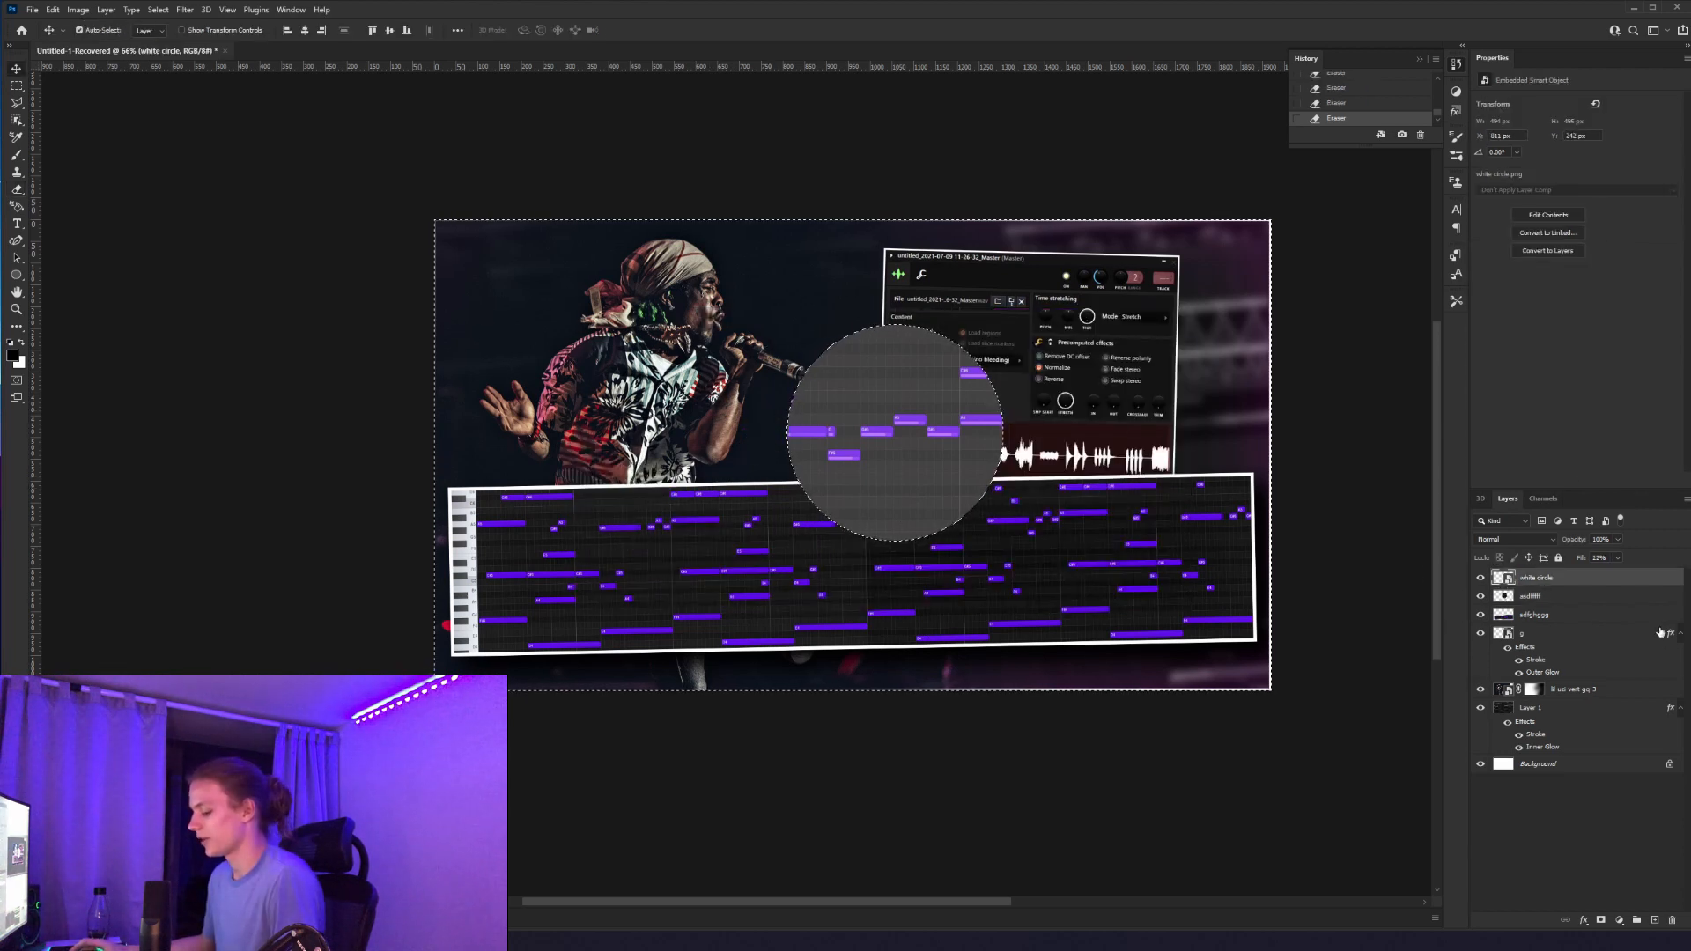
Step: Clear the selection and delete the white circle layer
{"action": "key", "text": "ctrl+d"}
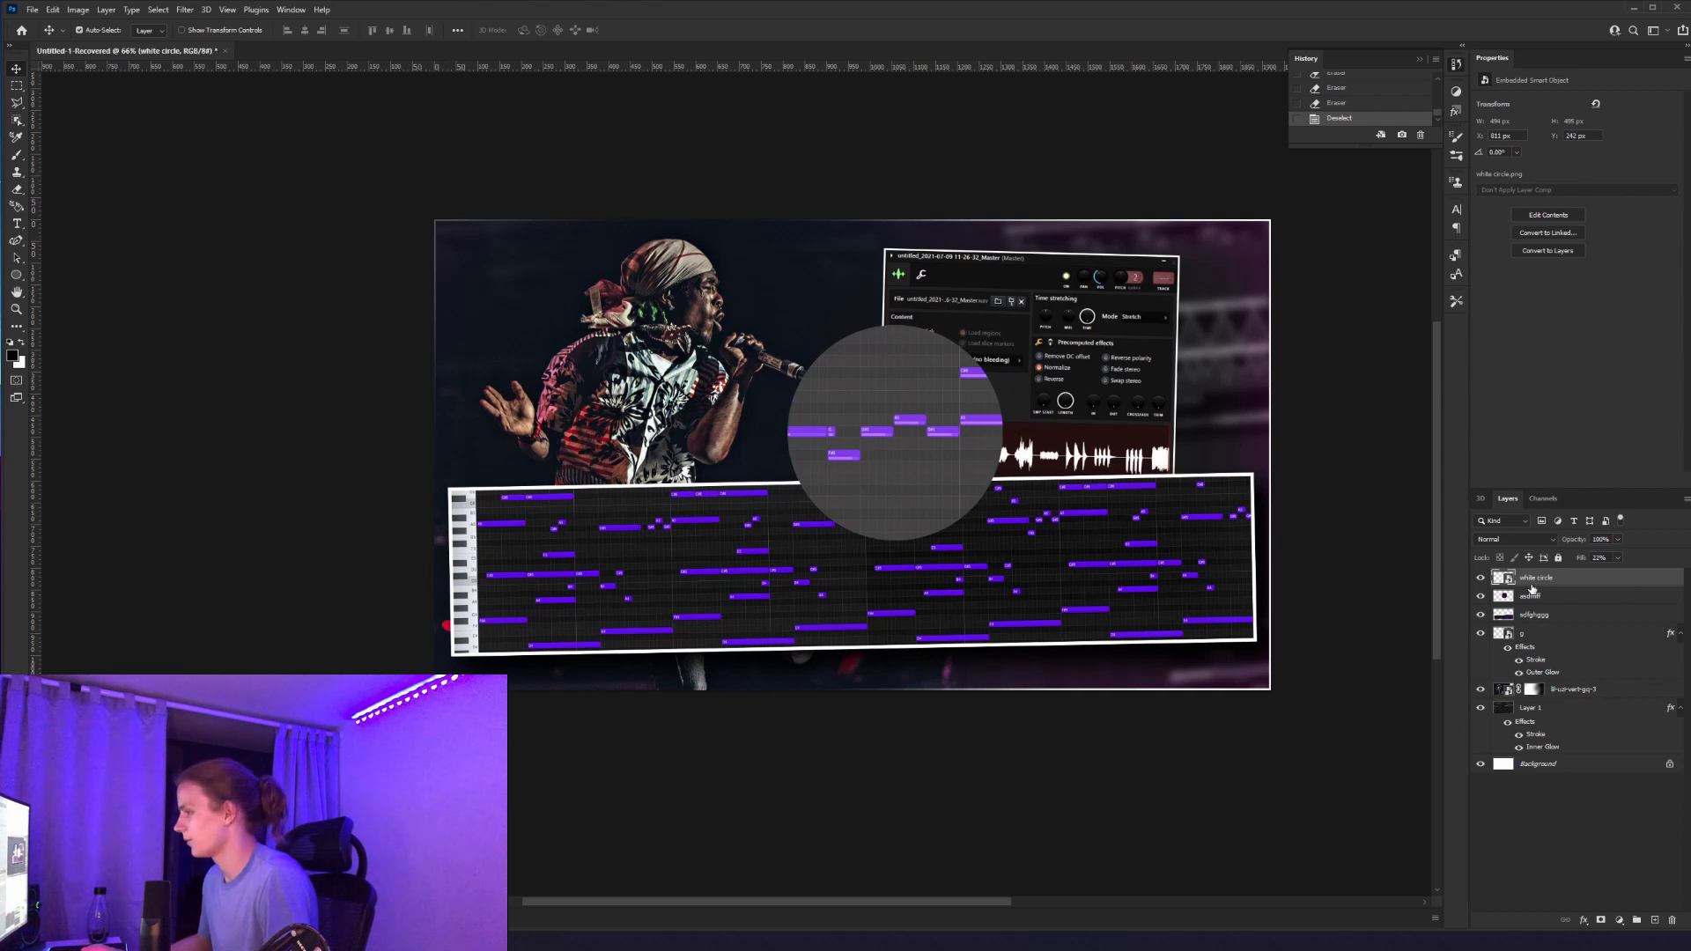
{"action": "key", "text": "Delete"}
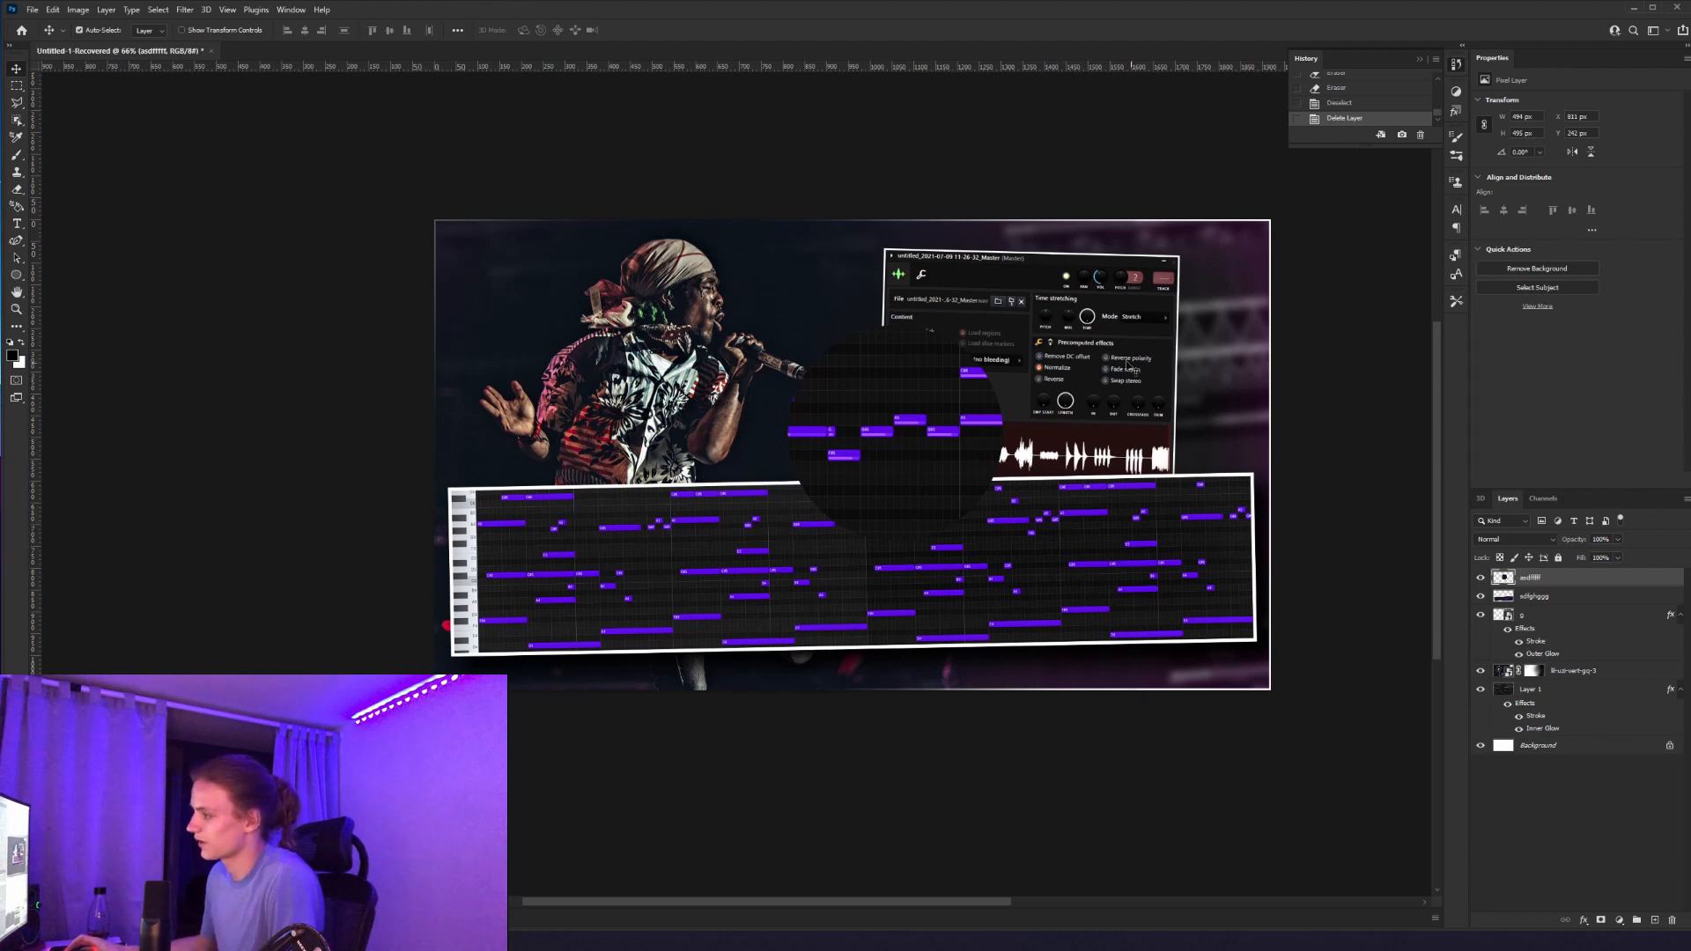
Step: Shrink the circular piano roll cutout to about 320 px wide and move it over the tilted piano roll's upper edge below the performer
{"action": "key", "text": "ctrl+t"}
{"action": "left_click_drag", "start_coordinate": [890, 432], "coordinate": [672, 479]}
{"action": "left_click_drag", "start_coordinate": [787, 373], "coordinate": [673, 404]}
{"action": "mouse_move", "coordinate": [649, 462]}
{"action": "left_mouse_down"}
{"action": "mouse_move", "coordinate": [642, 413]}
{"action": "mouse_move", "coordinate": [636, 475]}
{"action": "left_mouse_up"}
{"action": "key", "text": "Return"}
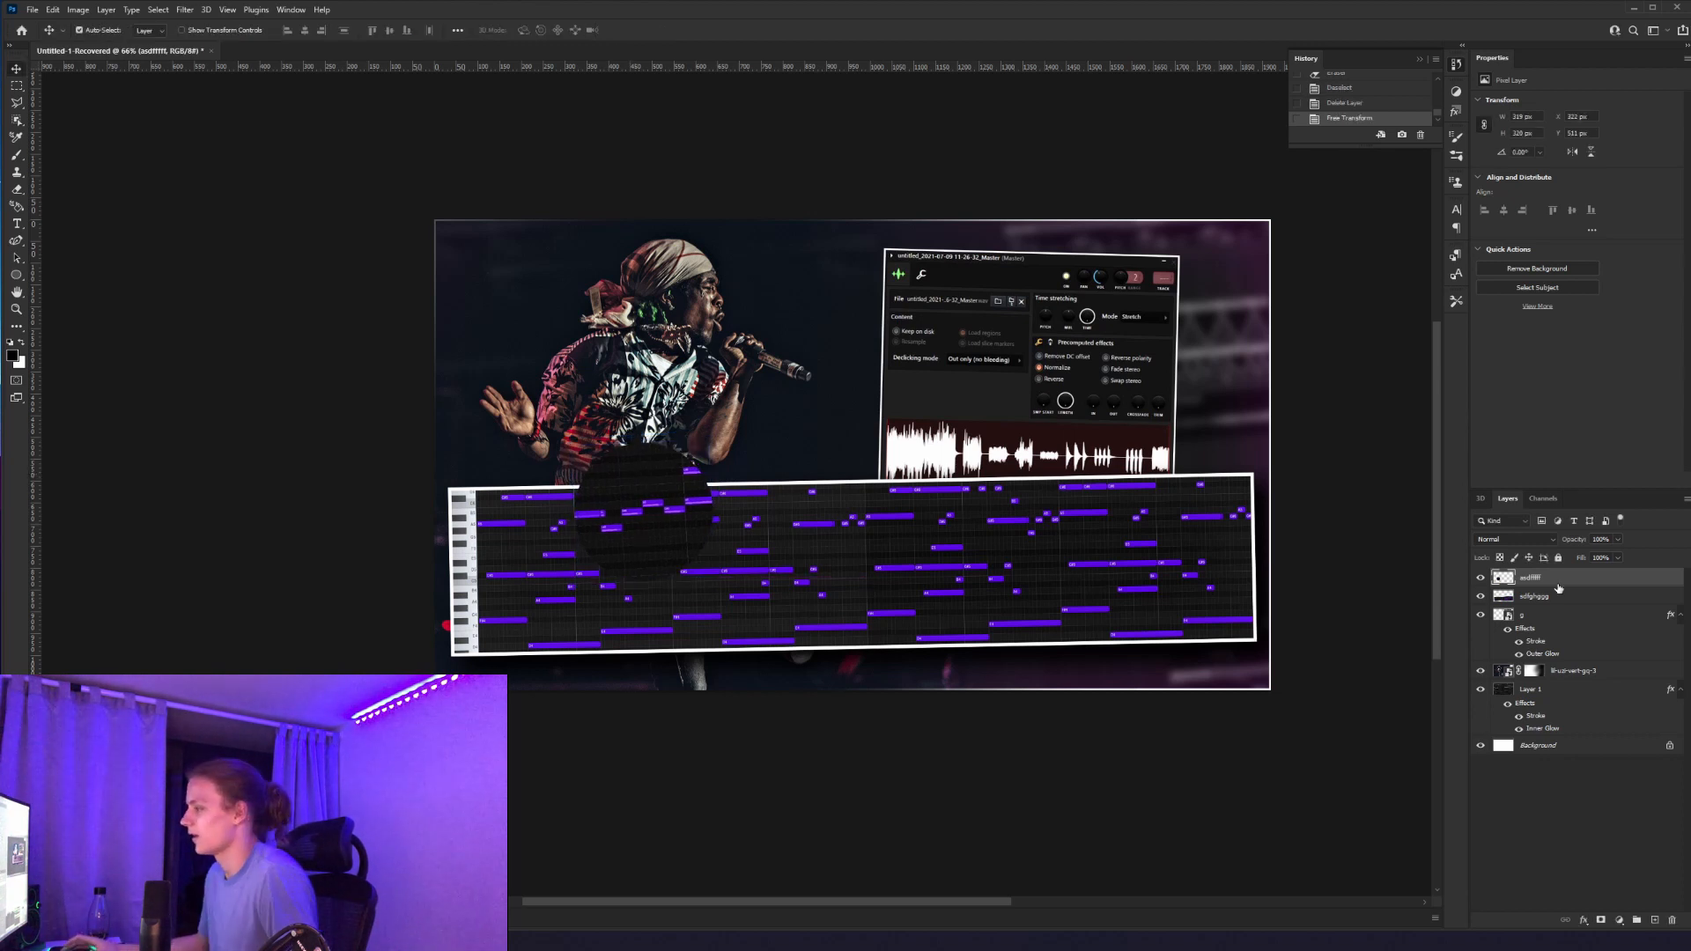
Step: Add a 4 px white inside Stroke to the circular piano roll cutout
{"action": "double_click", "coordinate": [1557, 583]}
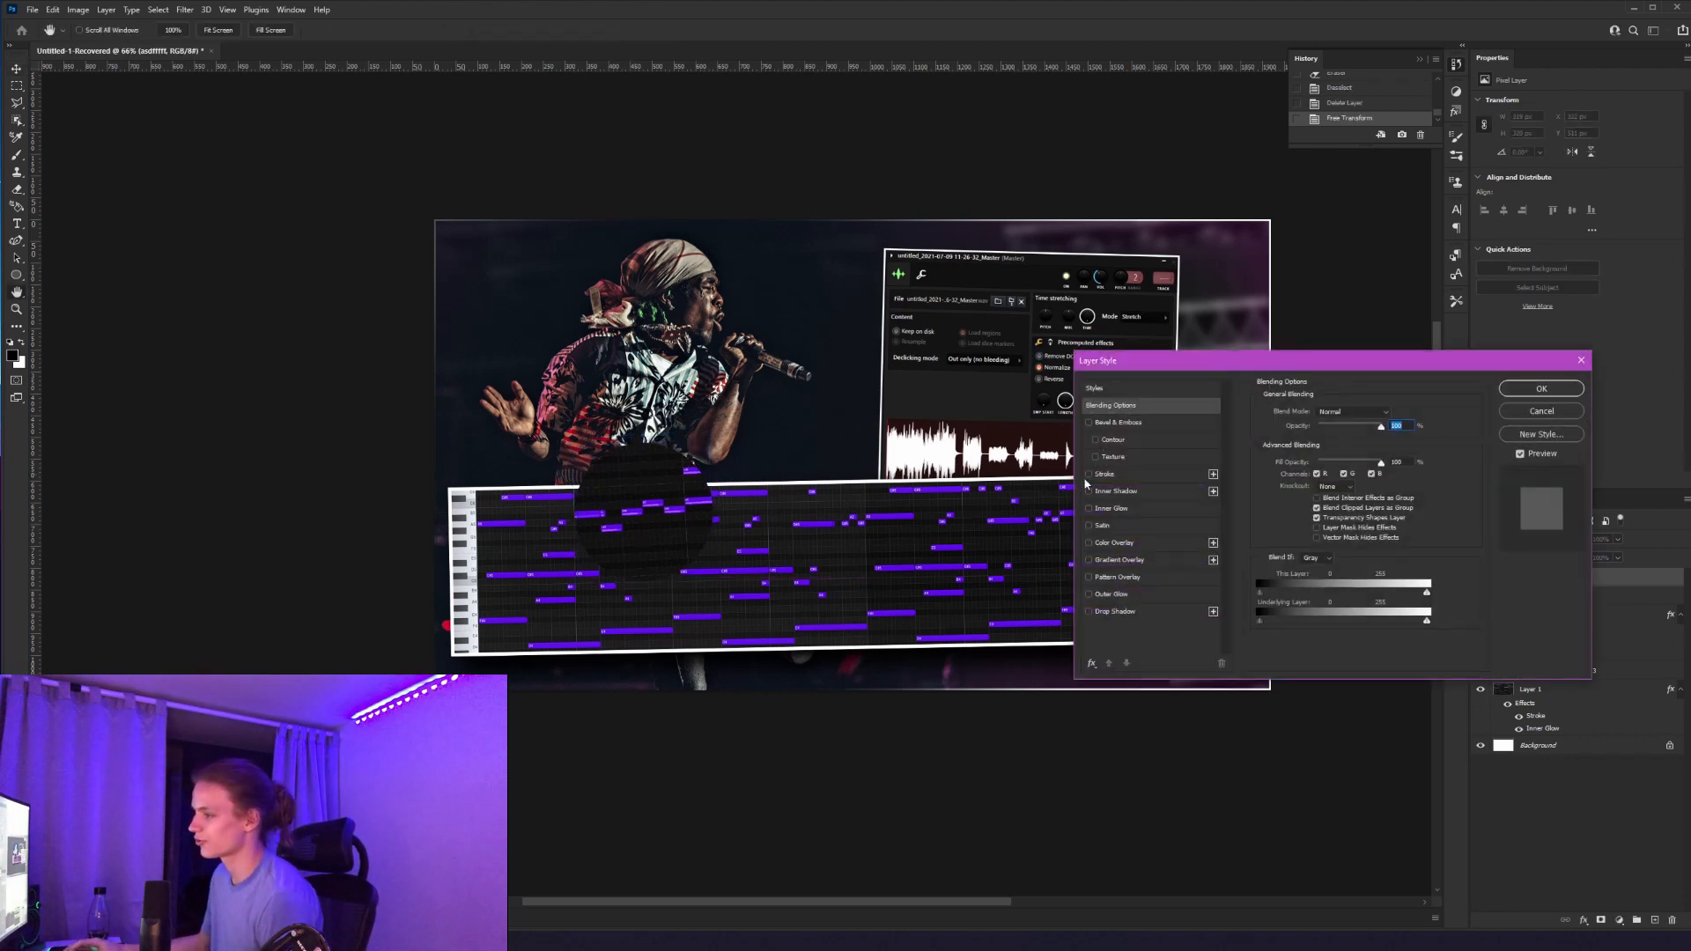
{"action": "left_click", "coordinate": [1123, 479]}
{"action": "left_click", "coordinate": [1120, 476]}
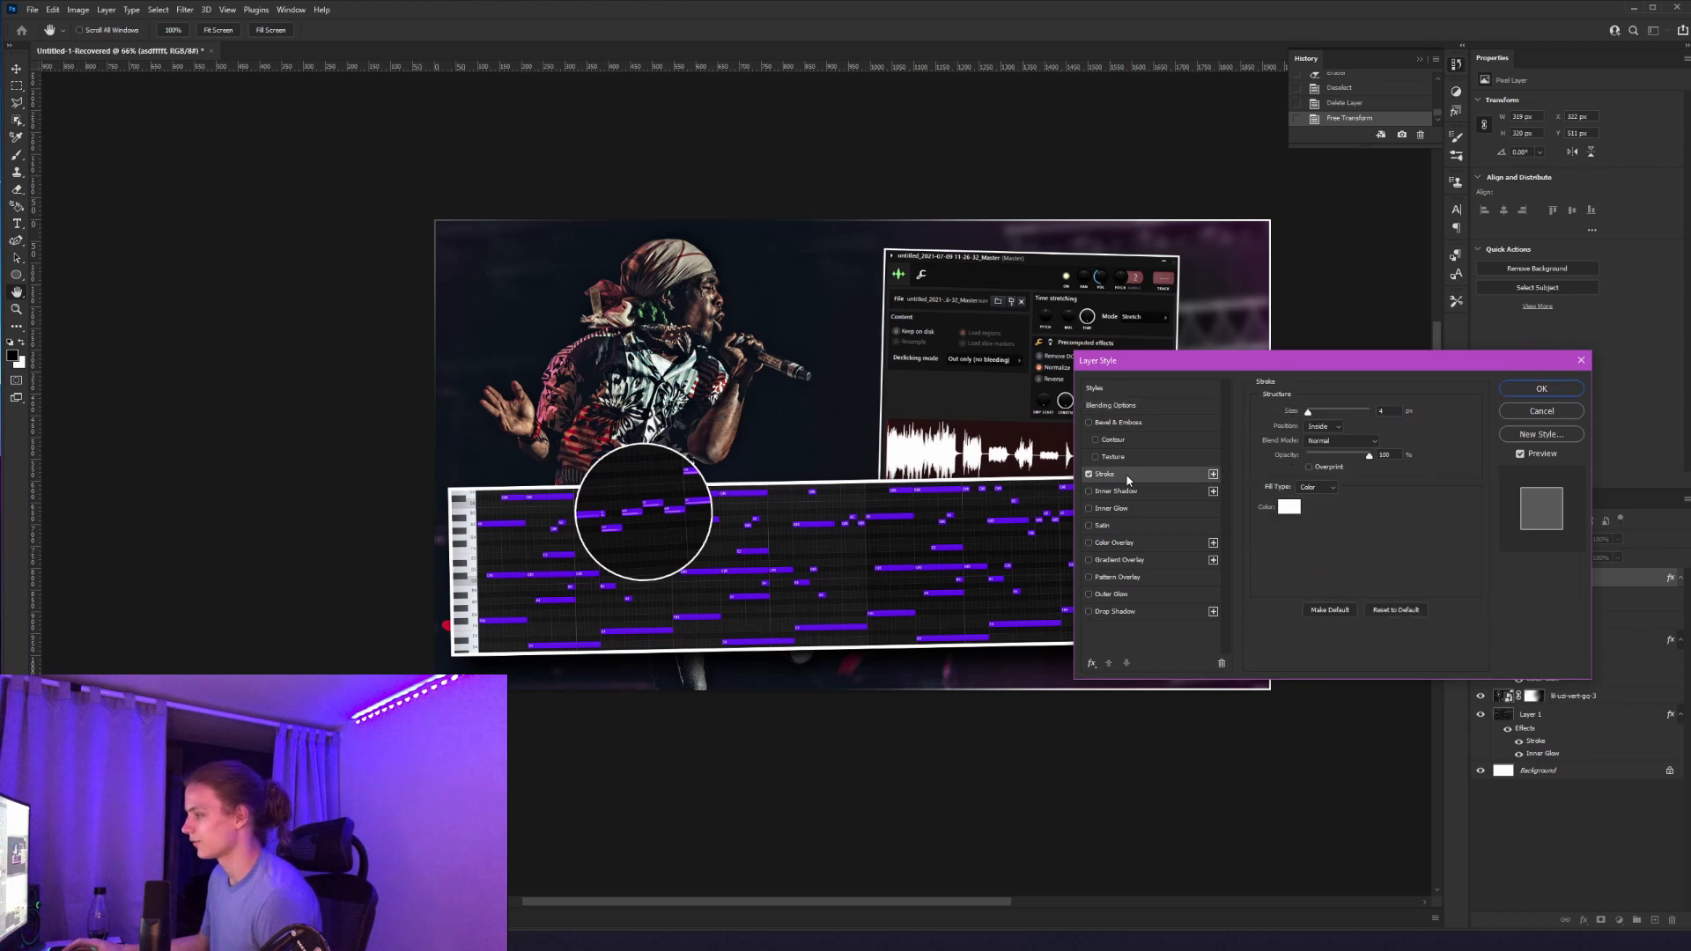
Step: Add an Inner Glow to the circular cutout with its colour set to purple #a800ff
{"action": "left_click", "coordinate": [1090, 509]}
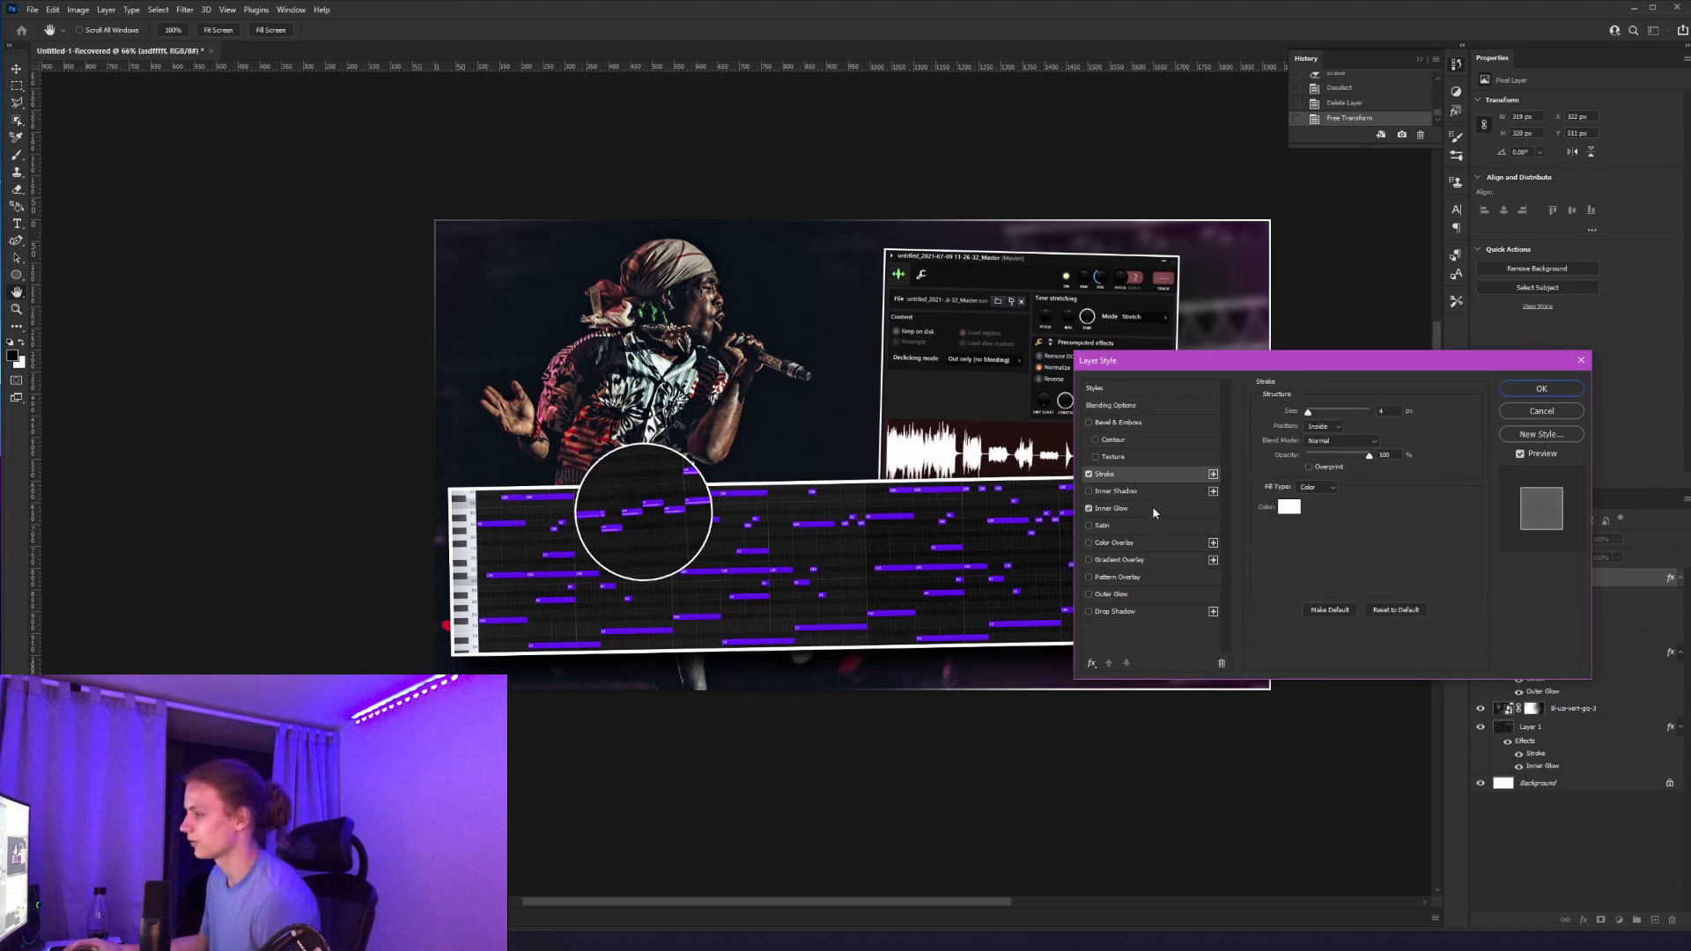
{"action": "left_click", "coordinate": [1157, 513]}
{"action": "left_click", "coordinate": [1290, 457]}
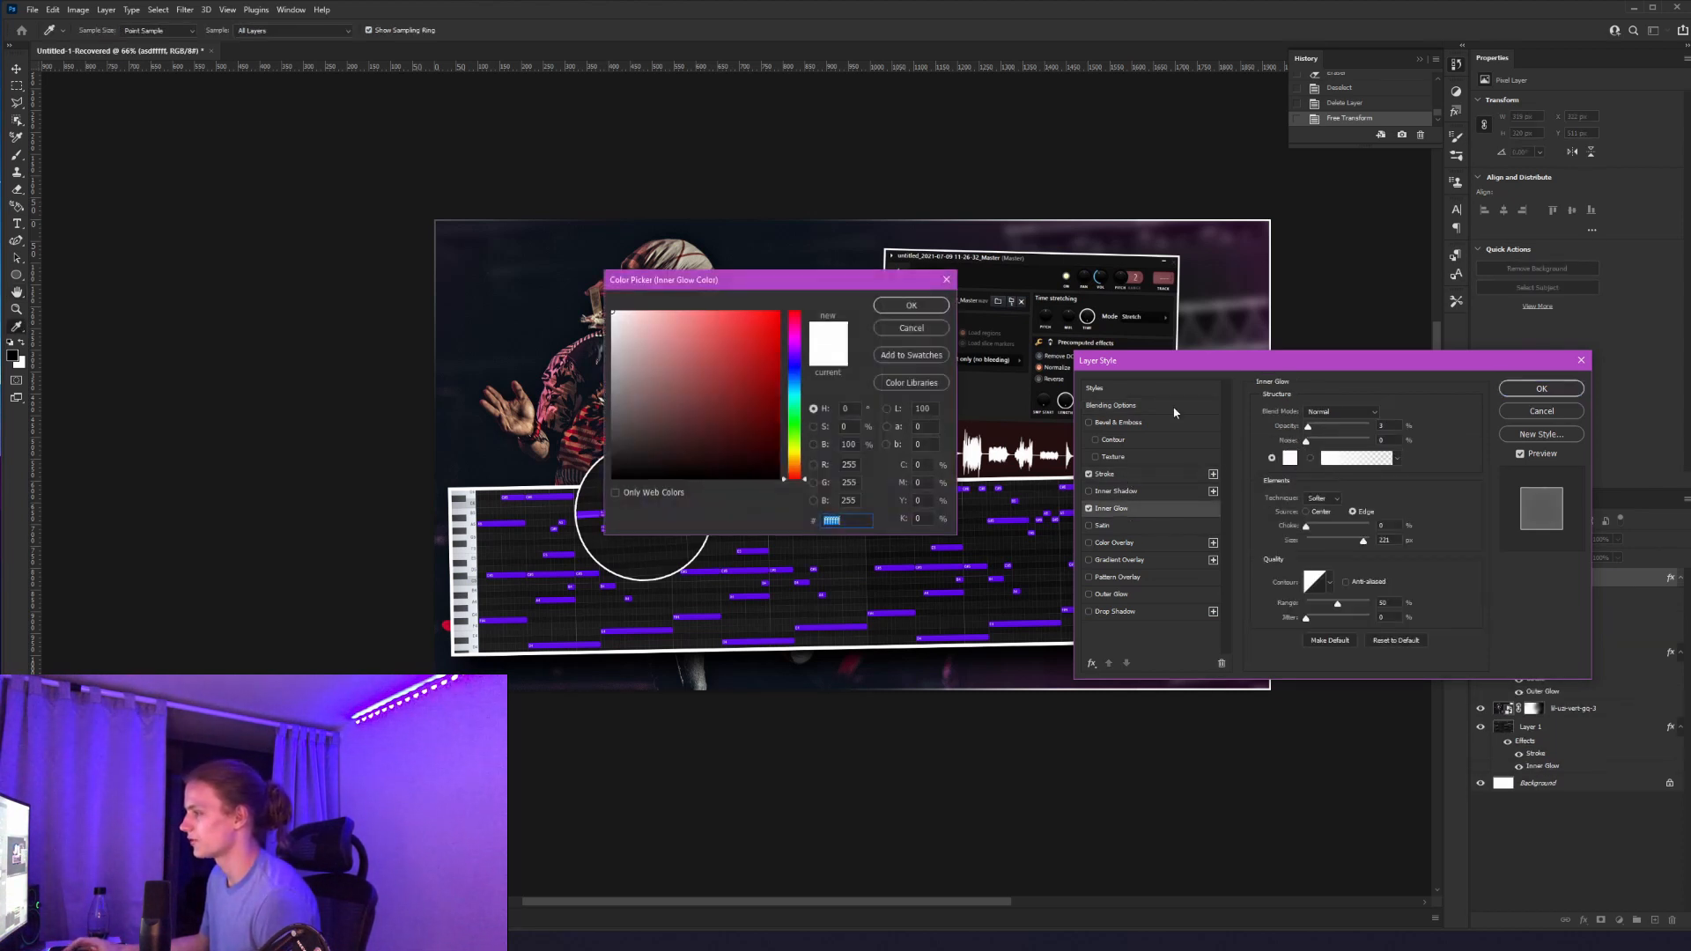
{"action": "type", "text": "a800ff"}
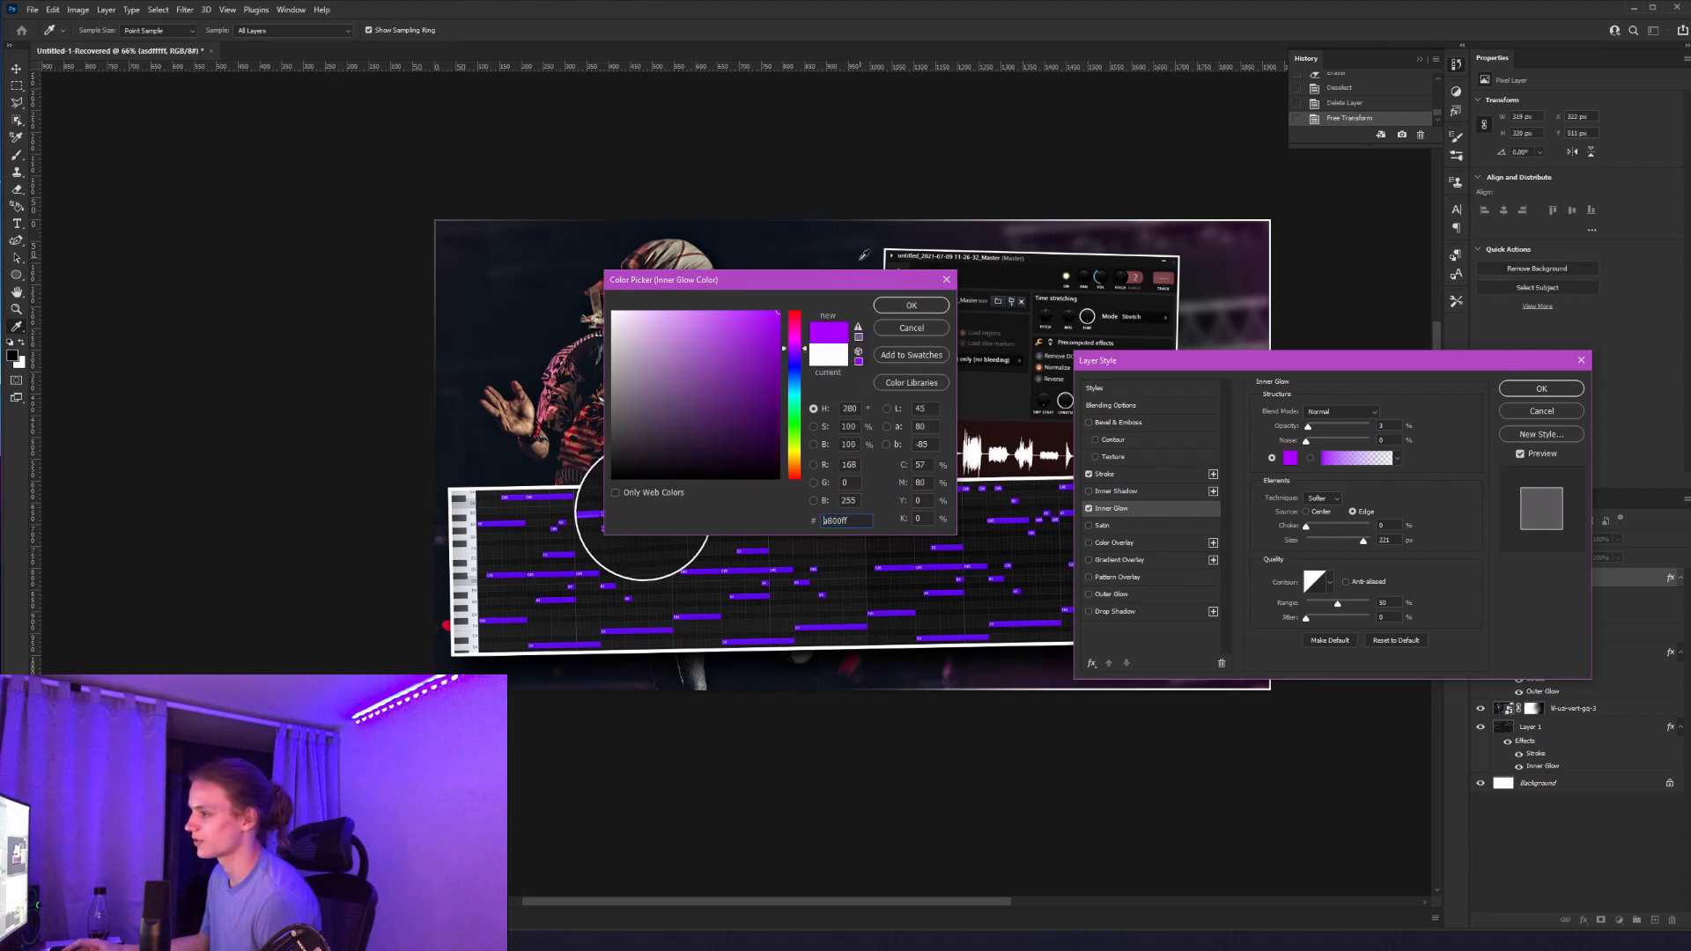
{"action": "left_click", "coordinate": [914, 306]}
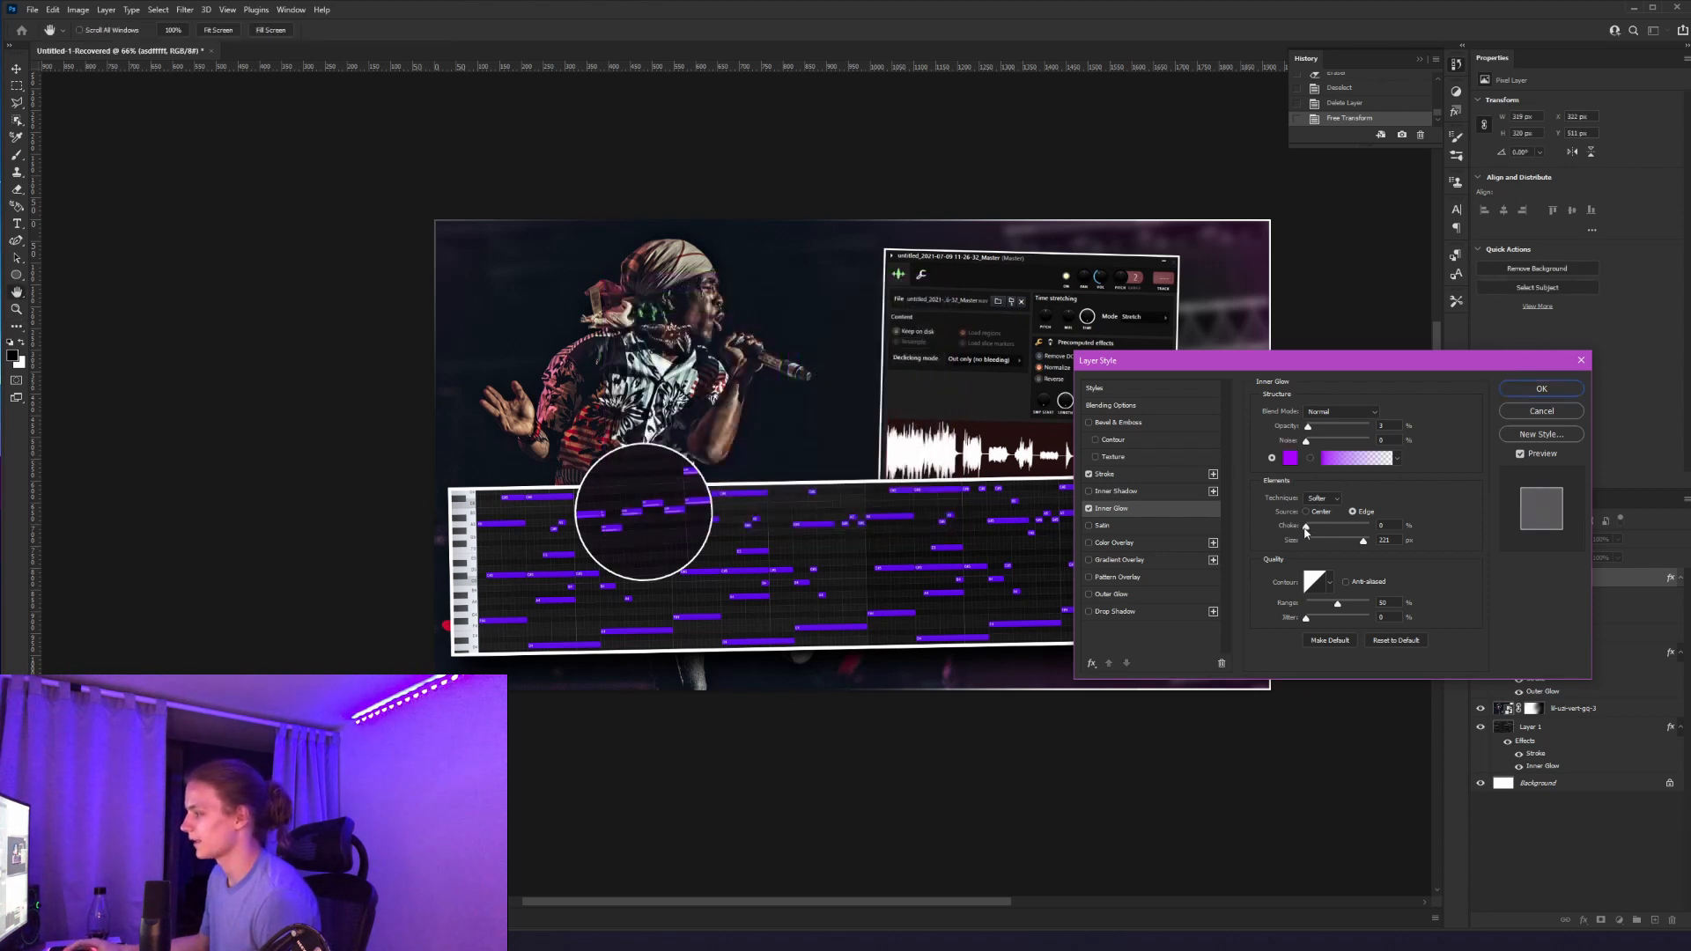
Step: Set the Inner Glow's choke to 27% and opacity to 9%, reduce its size, and apply the layer style
{"action": "left_click_drag", "start_coordinate": [1329, 535], "coordinate": [1322, 535]}
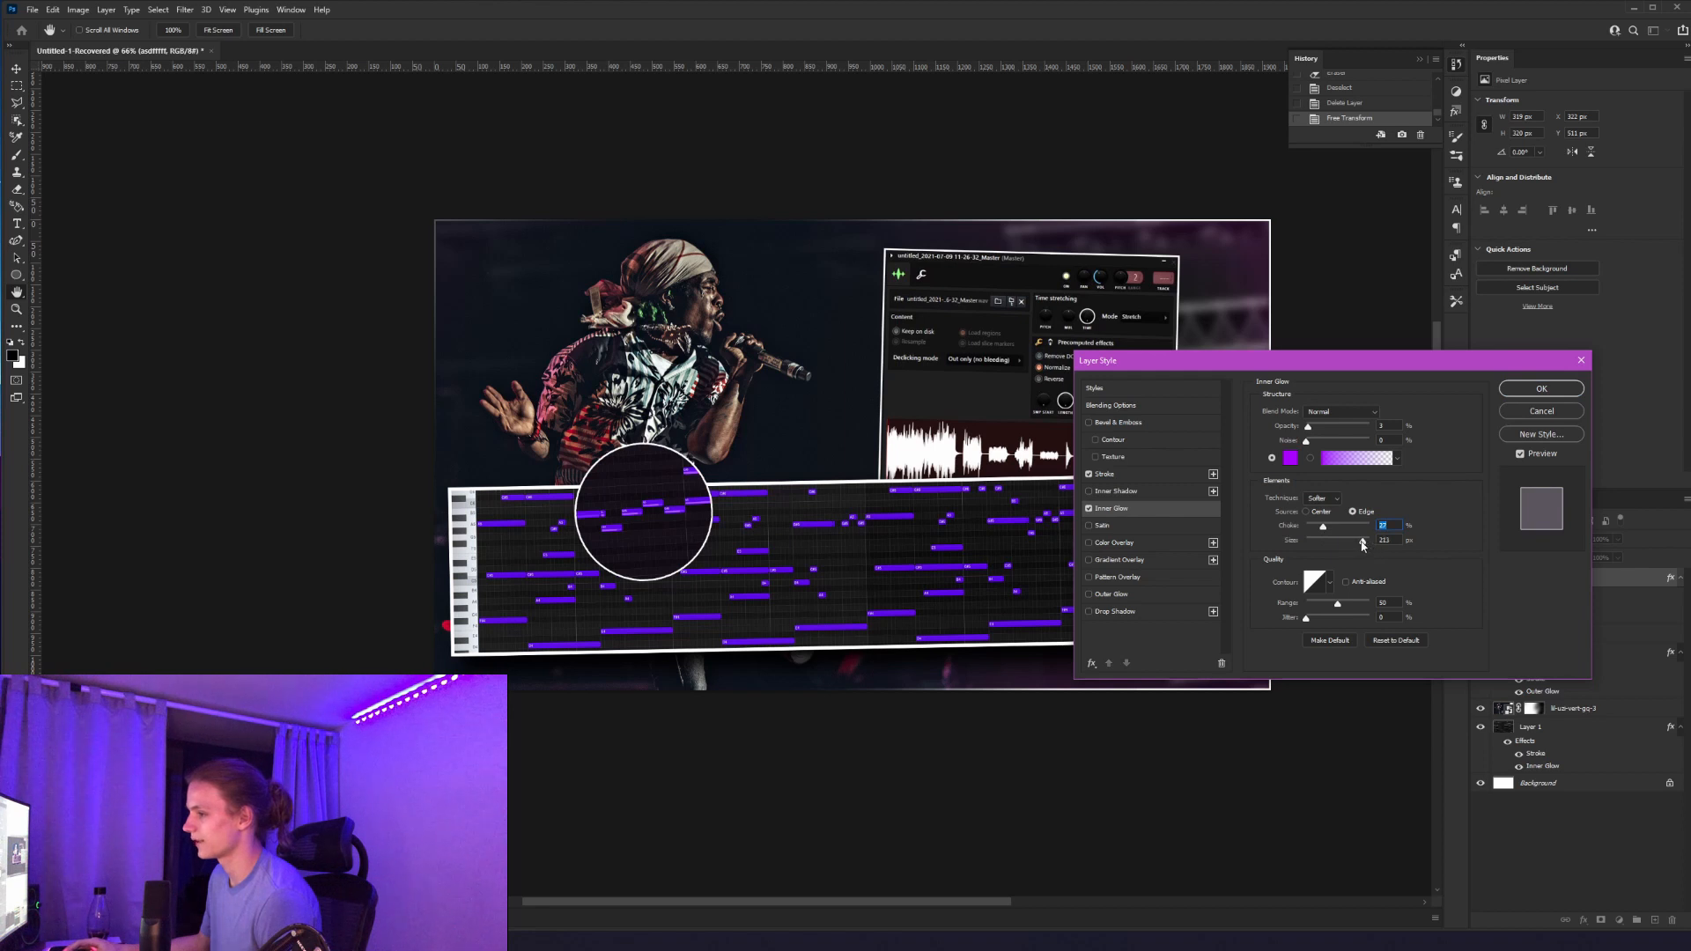
{"action": "left_click", "coordinate": [1331, 543]}
{"action": "mouse_move", "coordinate": [1314, 428]}
{"action": "left_mouse_down"}
{"action": "mouse_move", "coordinate": [1341, 431]}
{"action": "mouse_move", "coordinate": [1318, 431]}
{"action": "left_mouse_up"}
{"action": "left_click_drag", "start_coordinate": [1314, 435], "coordinate": [1313, 435]}
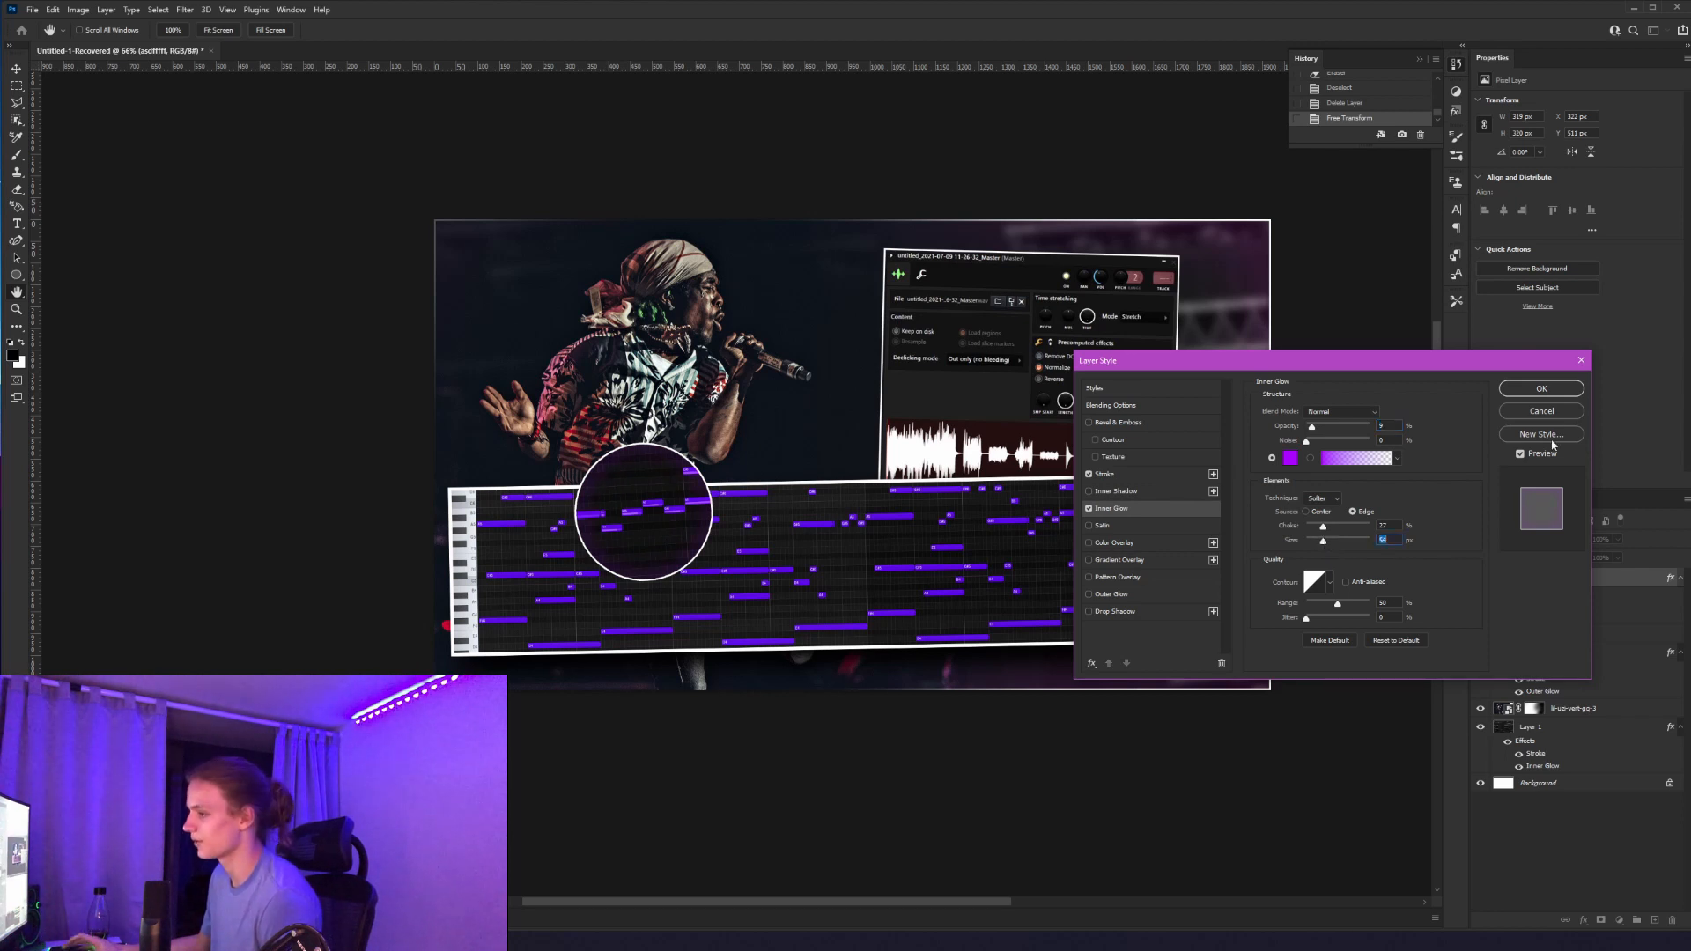
{"action": "left_click", "coordinate": [1541, 388]}
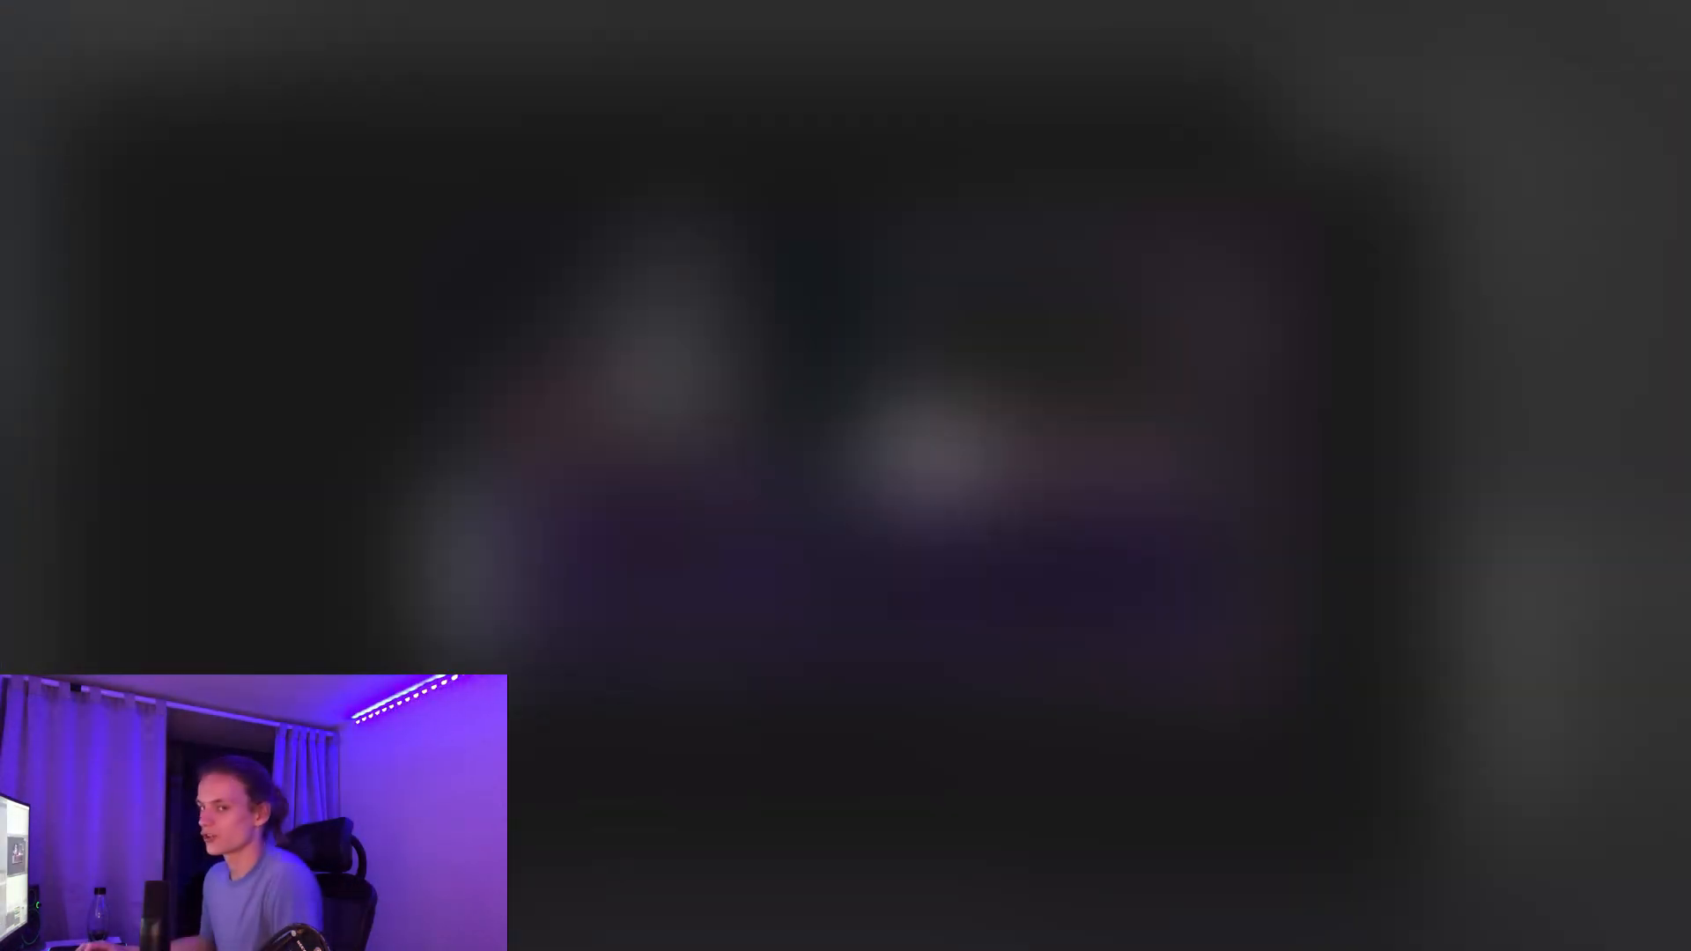
Step: Place the sliced orange fruit image from the Photo Shop Textures folder, shrink it and move it over the audio screenshot's outer edge
{"action": "scroll", "coordinate": [1171, 433], "scroll_direction": "up", "scroll_amount": 6}
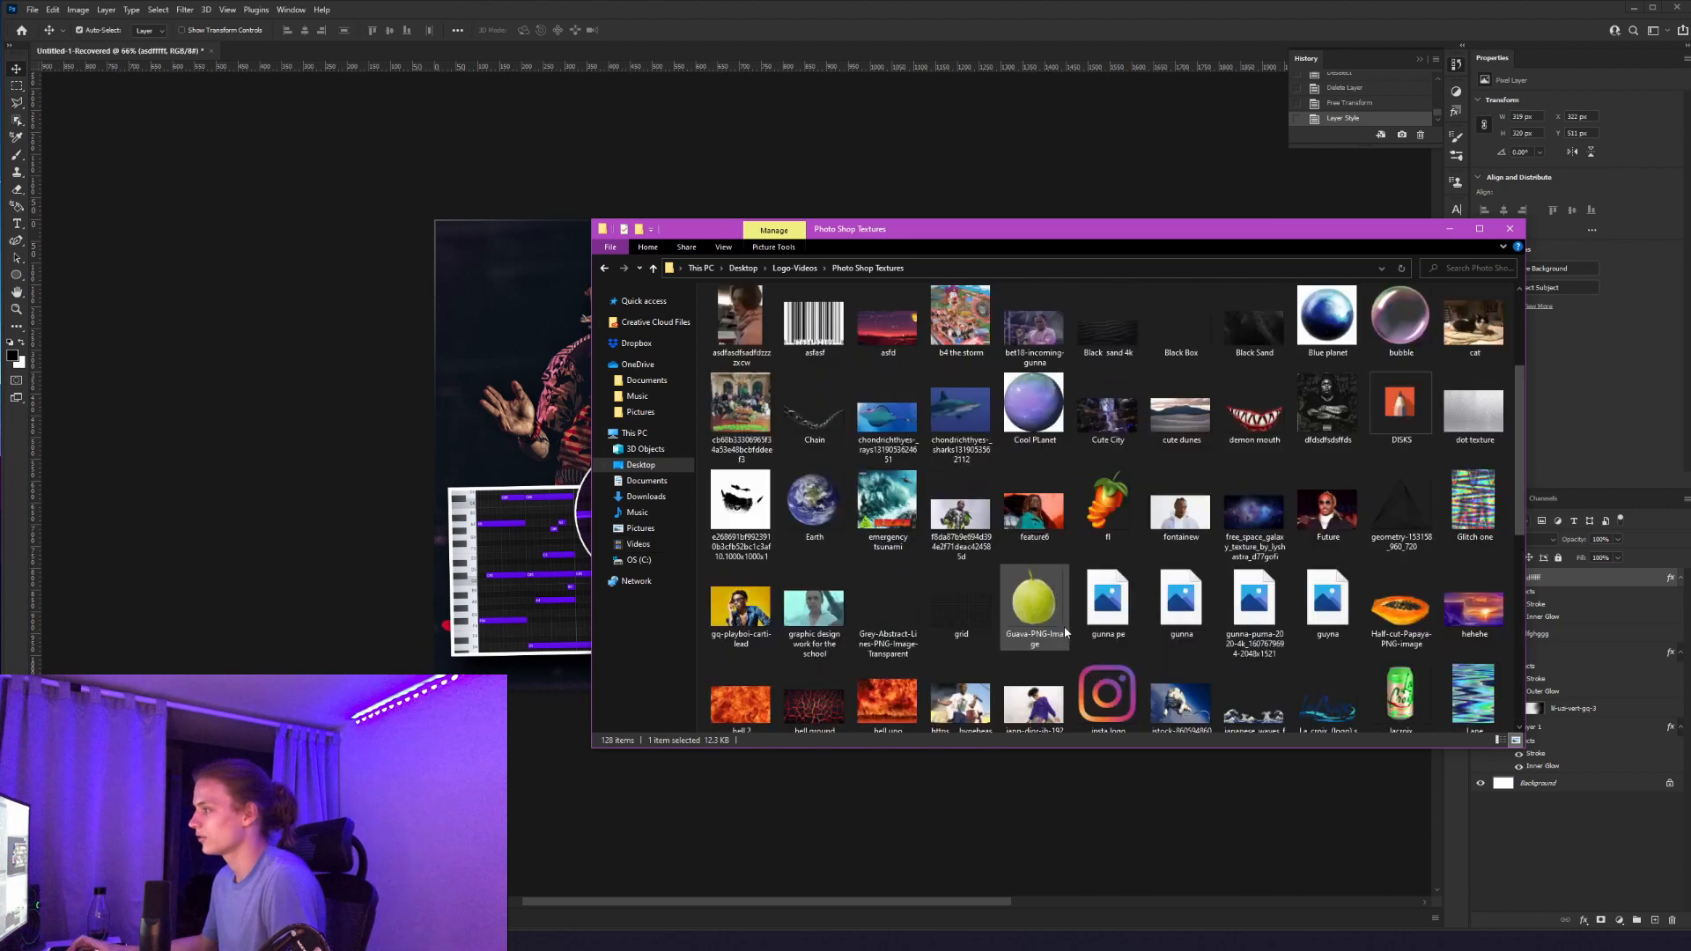
{"action": "scroll", "coordinate": [1170, 433], "scroll_direction": "down", "scroll_amount": 4}
{"action": "scroll", "coordinate": [1171, 433], "scroll_direction": "up", "scroll_amount": 5}
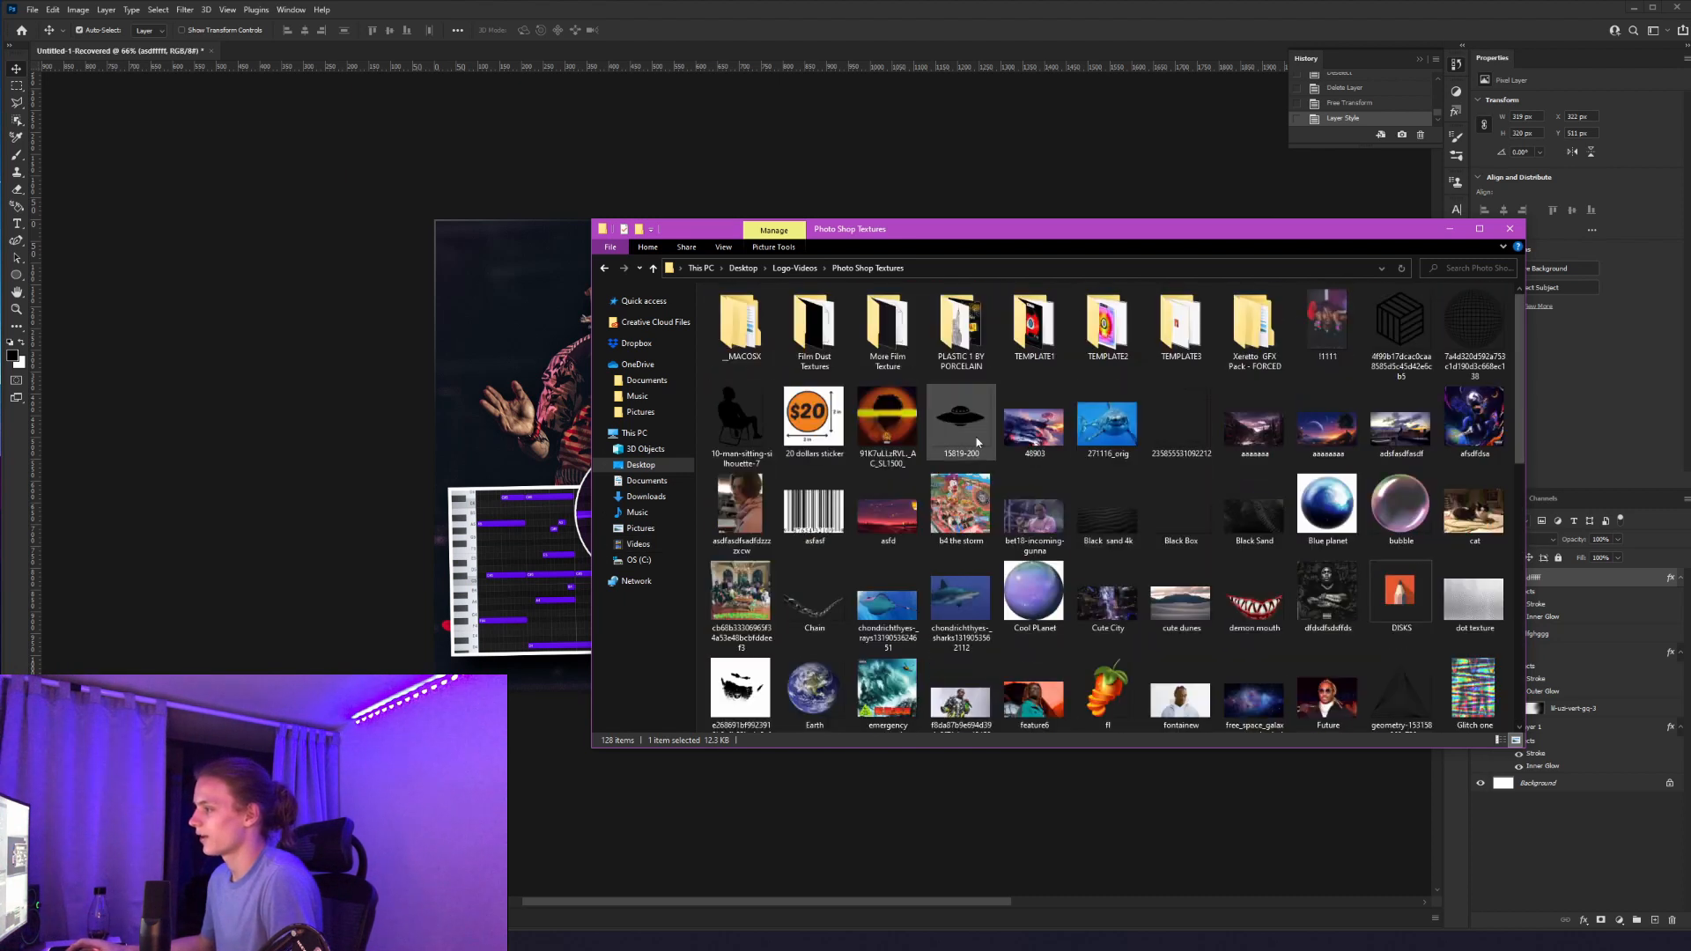
{"action": "left_click_drag", "start_coordinate": [1108, 691], "coordinate": [499, 539]}
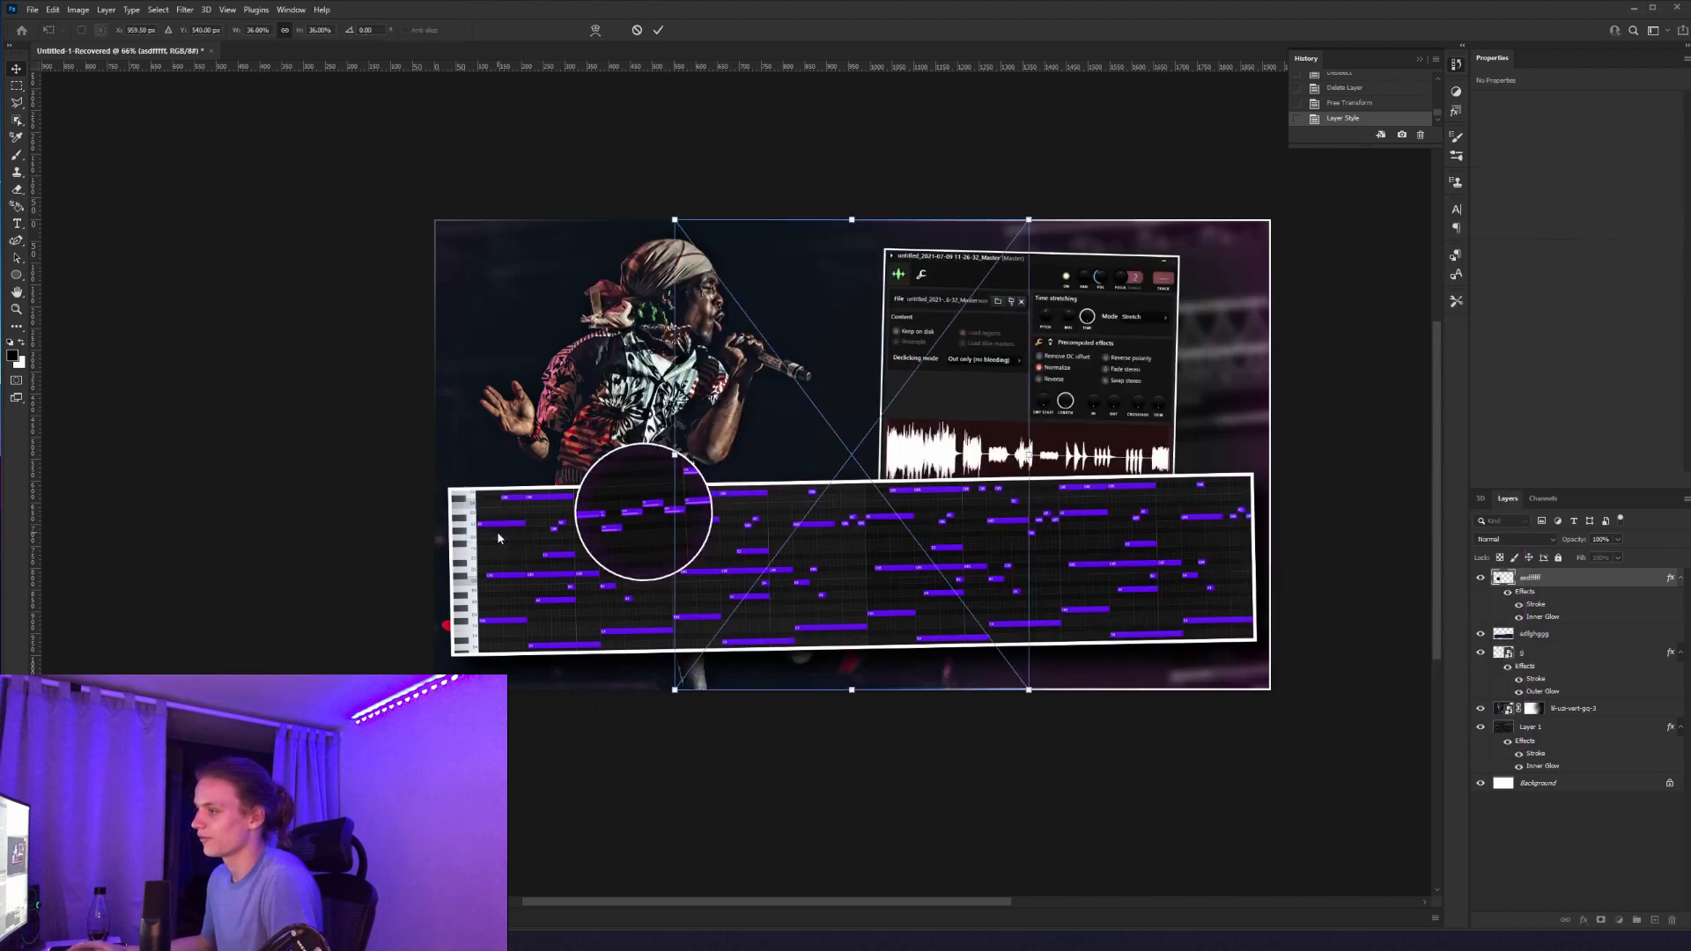
{"action": "left_click_drag", "start_coordinate": [1026, 210], "coordinate": [886, 409]}
{"action": "left_click_drag", "start_coordinate": [759, 530], "coordinate": [1156, 354]}
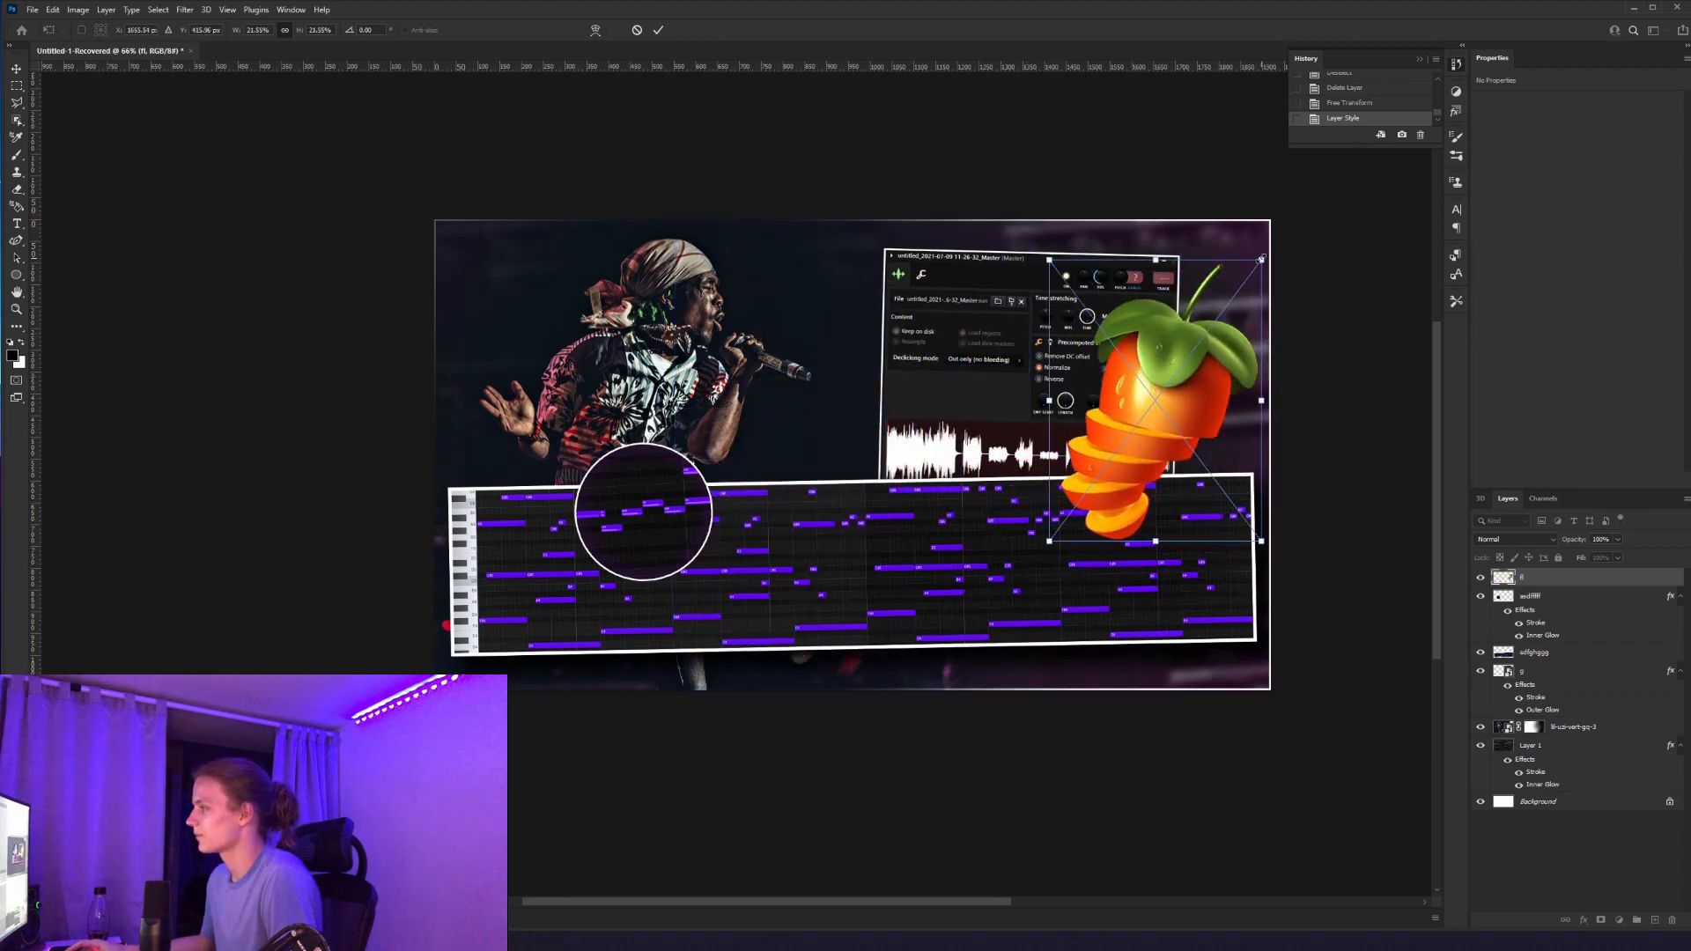
Step: Scale the fruit down to about 18%, rotate it about 7.4° clockwise, reposition it beside the audio screenshot and commit the placement
{"action": "left_click_drag", "start_coordinate": [1261, 261], "coordinate": [1230, 303]}
{"action": "left_click_drag", "start_coordinate": [1177, 357], "coordinate": [1190, 348]}
{"action": "left_click_drag", "start_coordinate": [1141, 263], "coordinate": [1160, 262]}
{"action": "left_click_drag", "start_coordinate": [1158, 389], "coordinate": [1172, 366]}
{"action": "key", "text": "Return"}
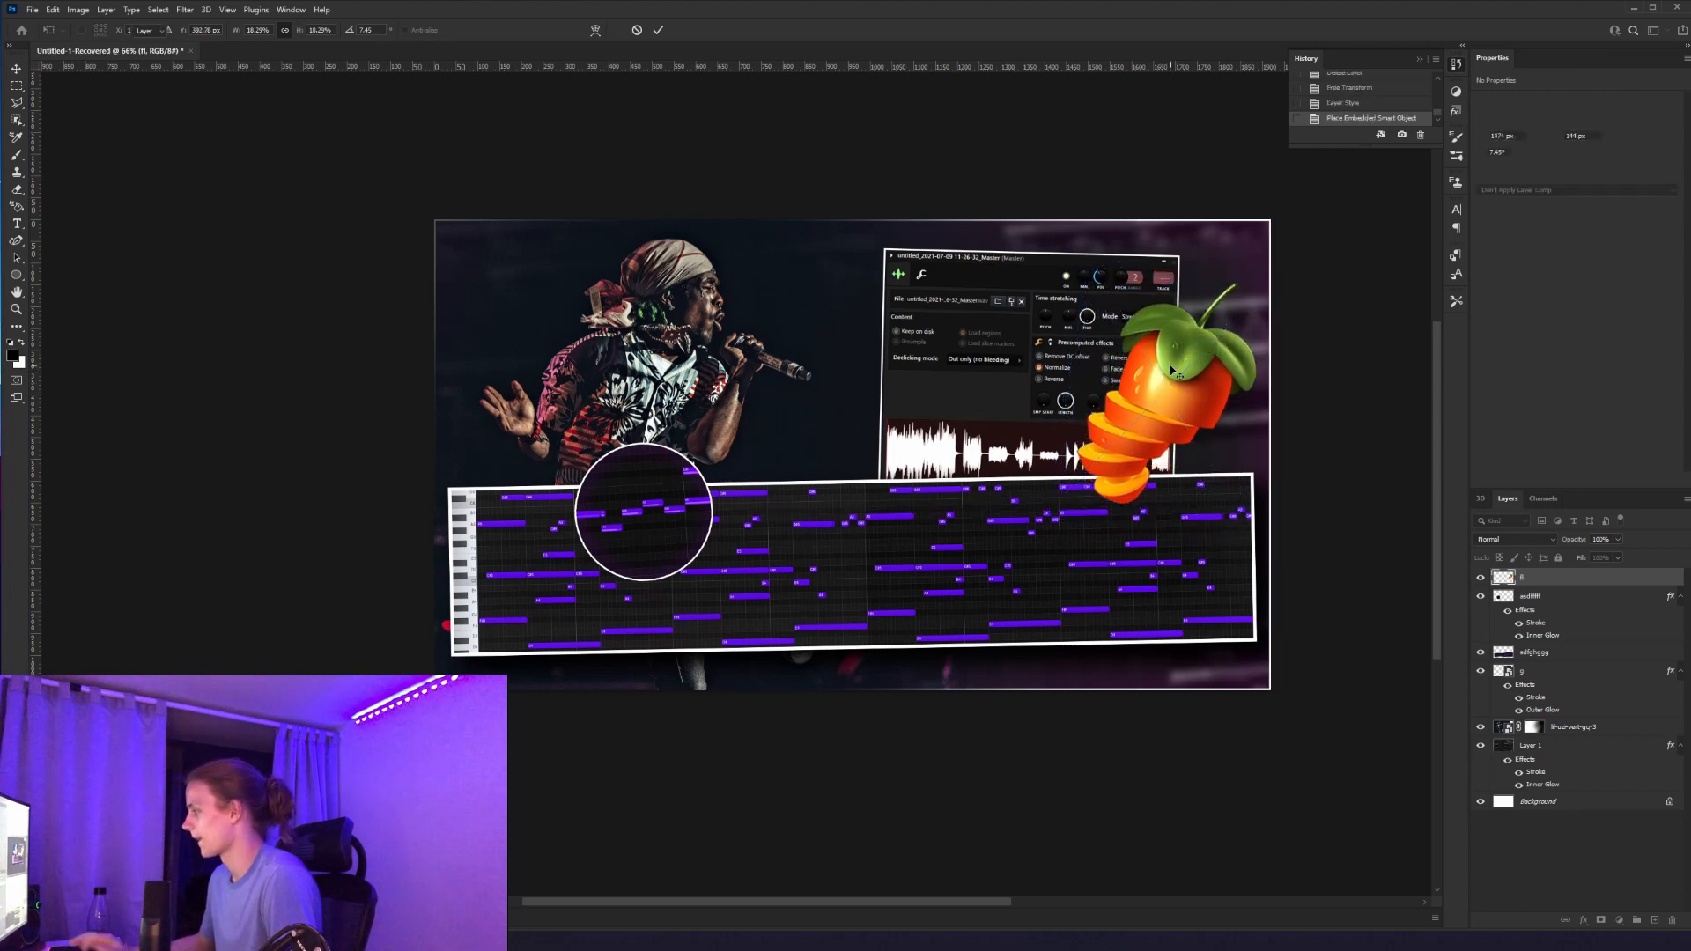
Step: Move the fruit layer beneath the piano roll layer and shrink the fruit slightly further, keeping it near the canvas edge
{"action": "left_click_drag", "start_coordinate": [1543, 577], "coordinate": [1543, 663]}
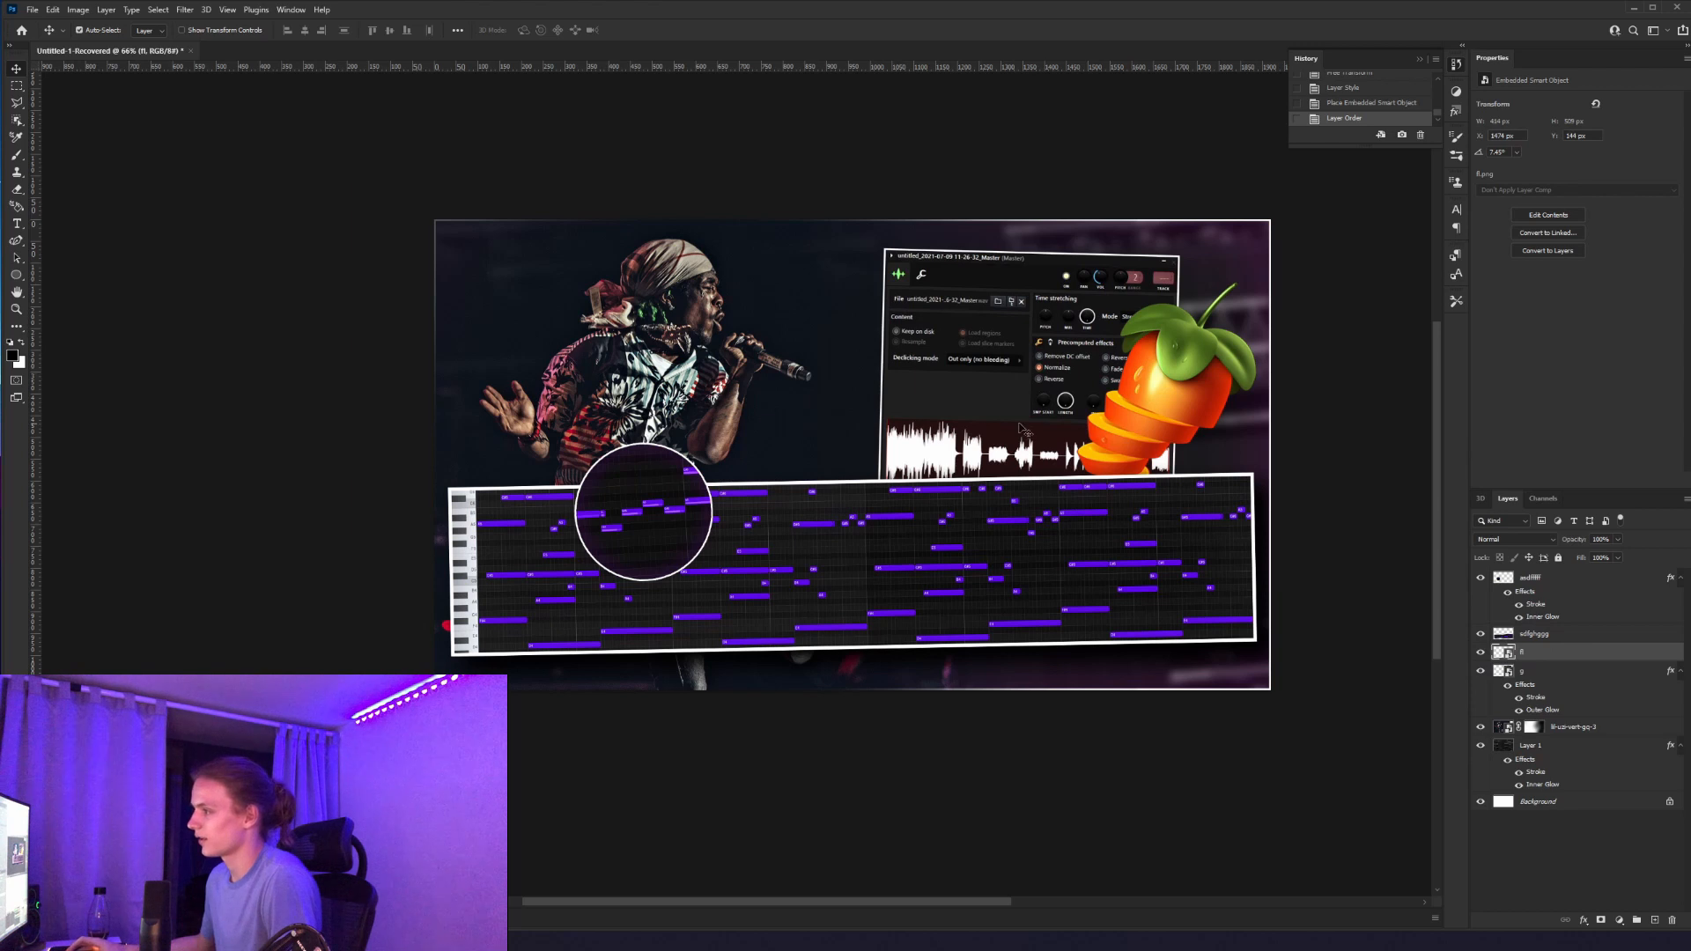
{"action": "key", "text": "ctrl+t"}
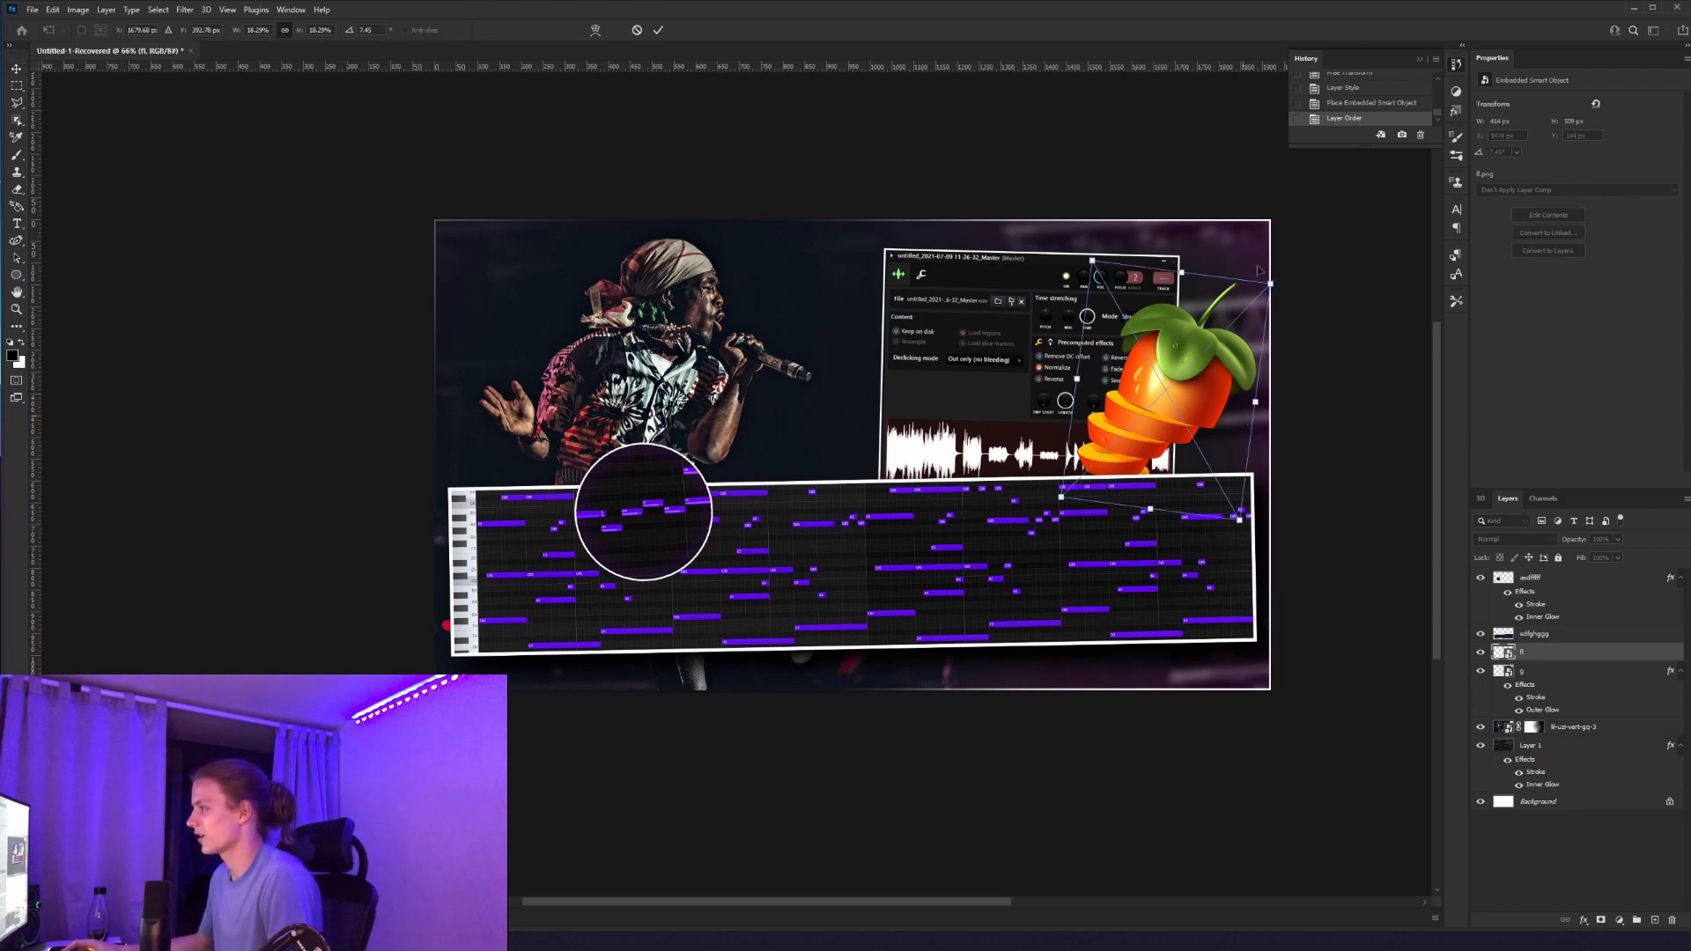
{"action": "left_click_drag", "start_coordinate": [1268, 268], "coordinate": [1197, 351]}
{"action": "key", "text": "Return"}
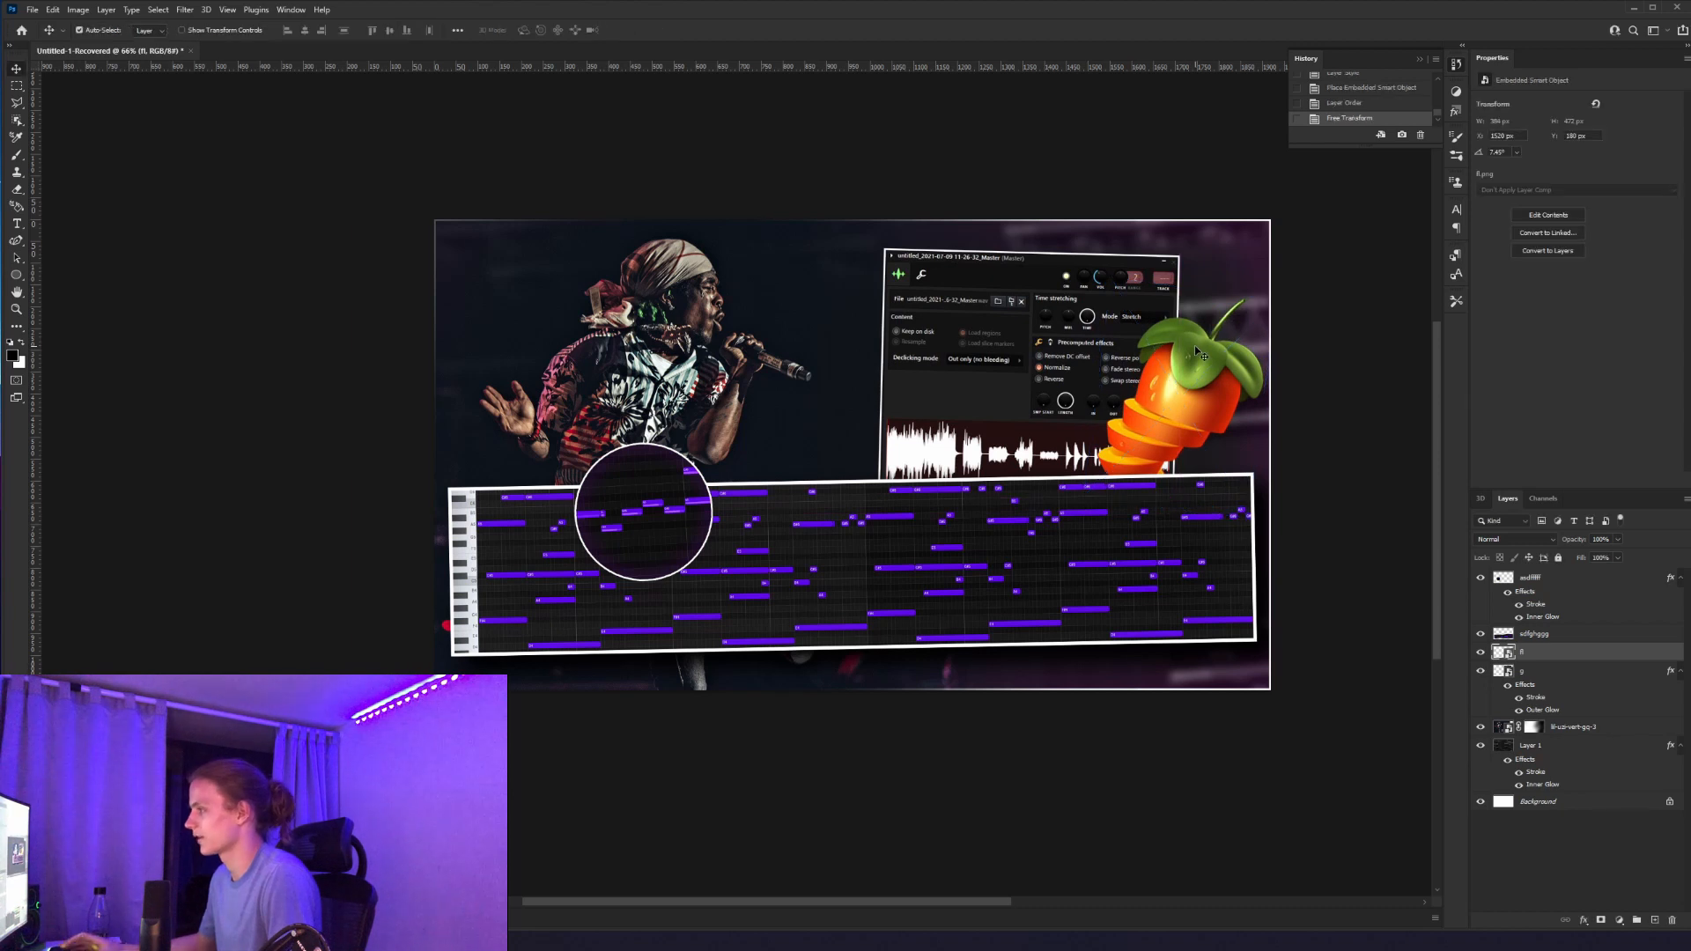
Step: Add a 4 px white inside Stroke and a black Drop Shadow at 100% opacity to the fruit layer
{"action": "double_click", "coordinate": [1548, 656]}
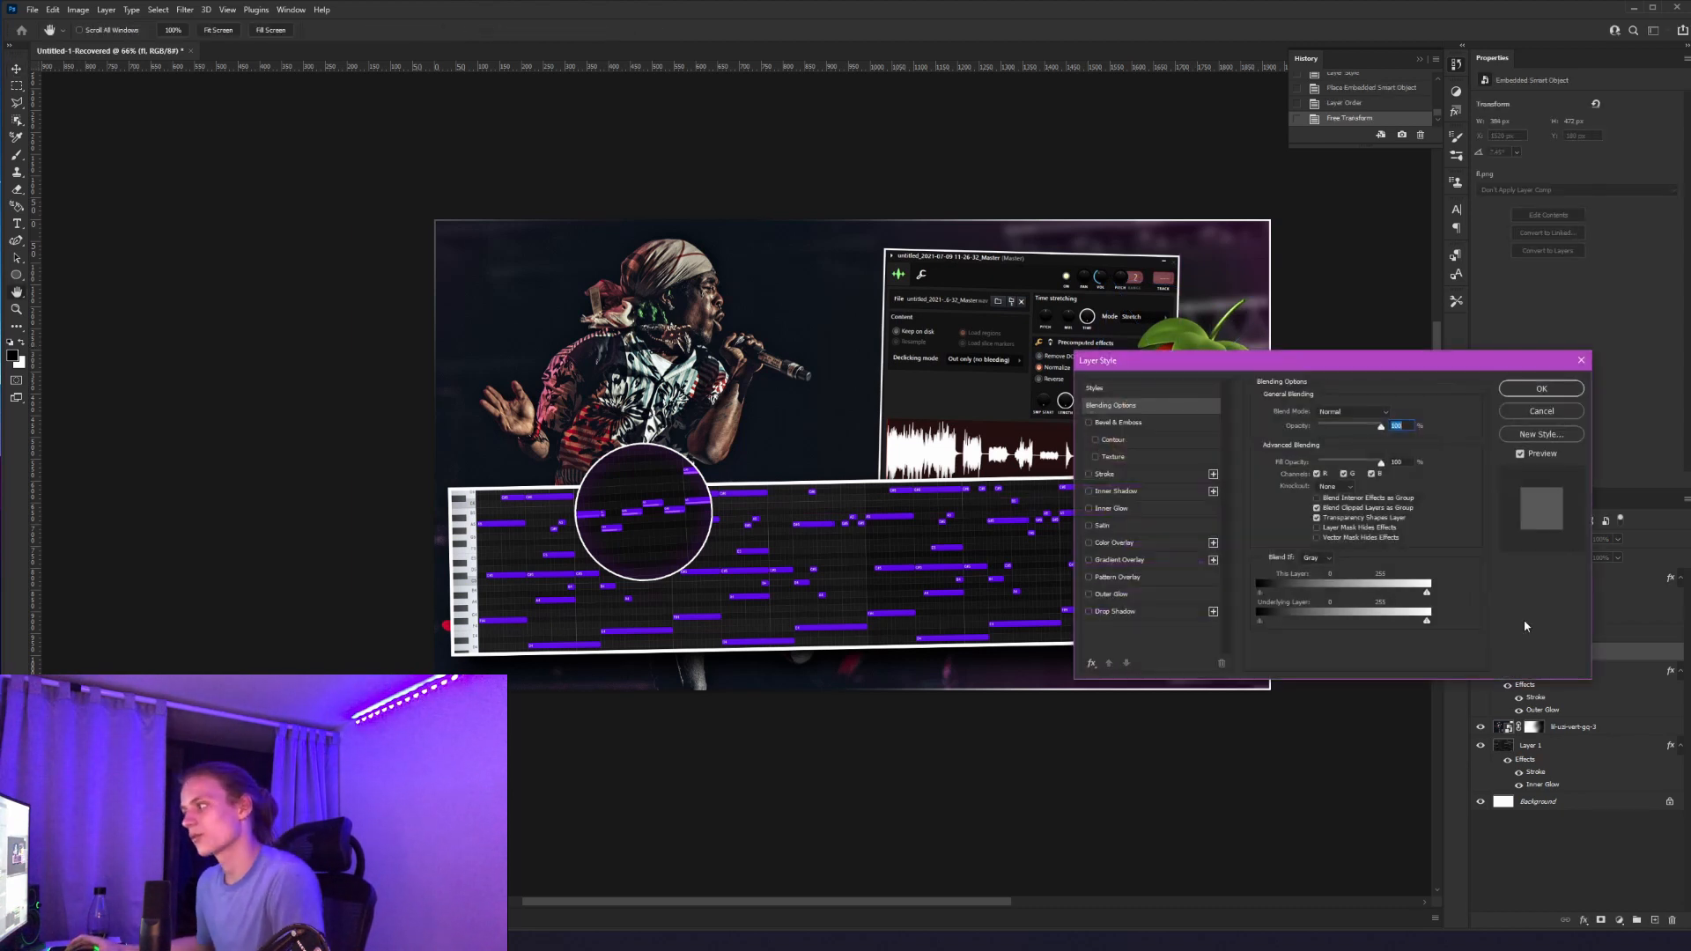
{"action": "left_click", "coordinate": [1115, 476]}
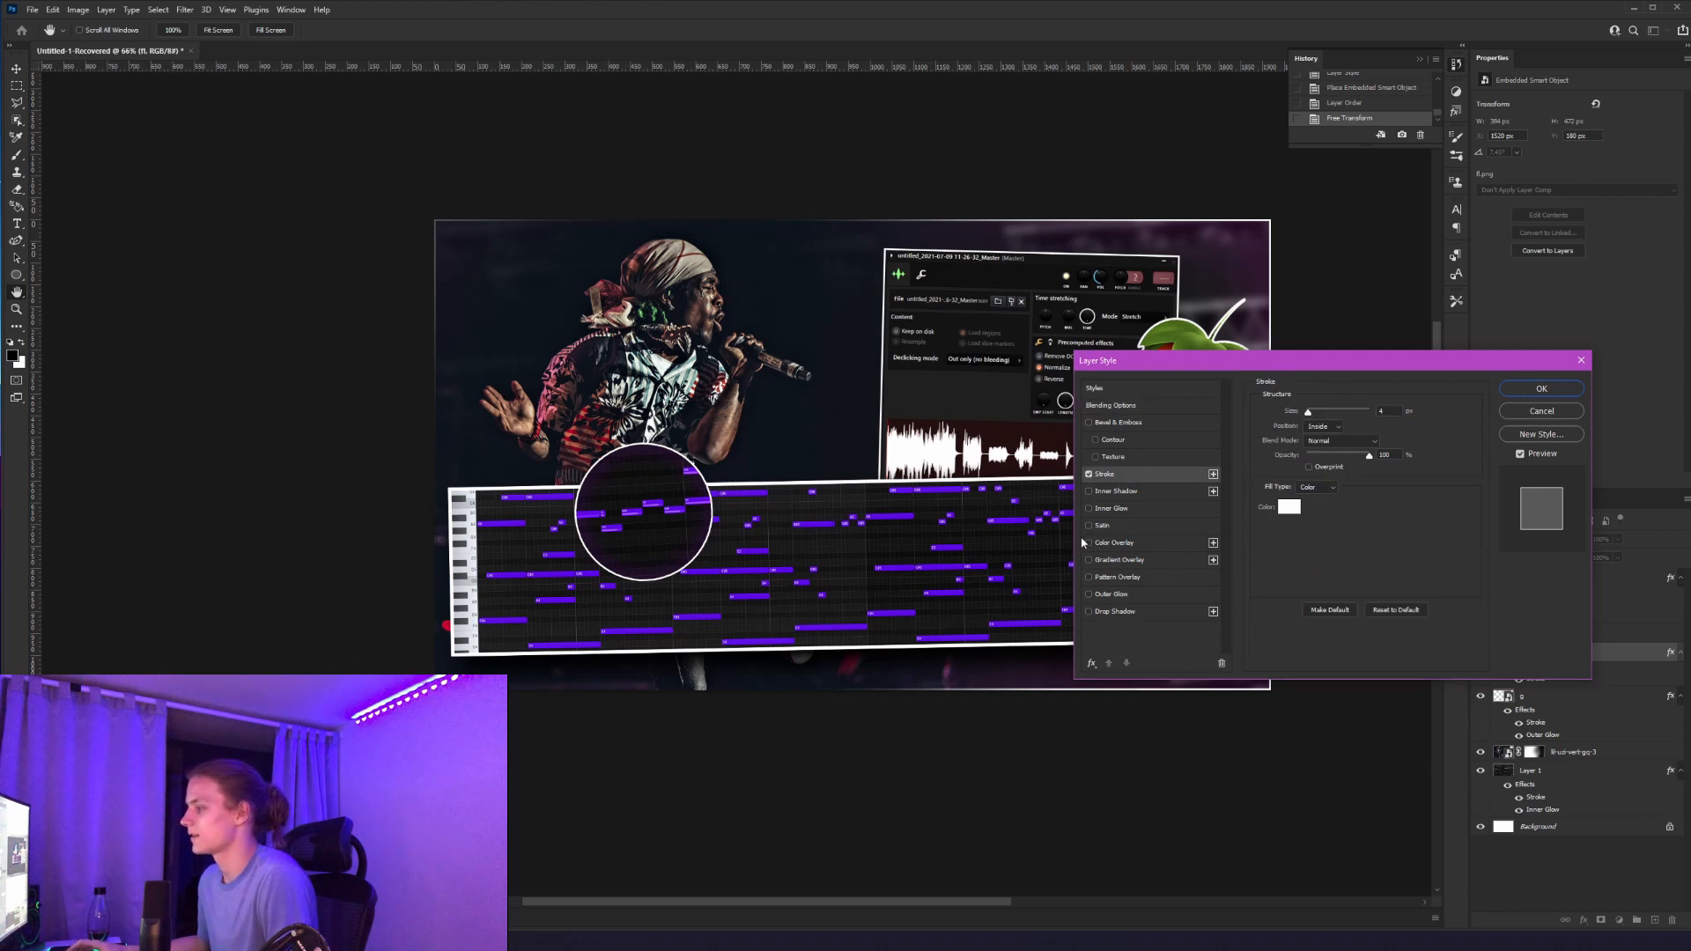
{"action": "left_click", "coordinate": [1089, 611]}
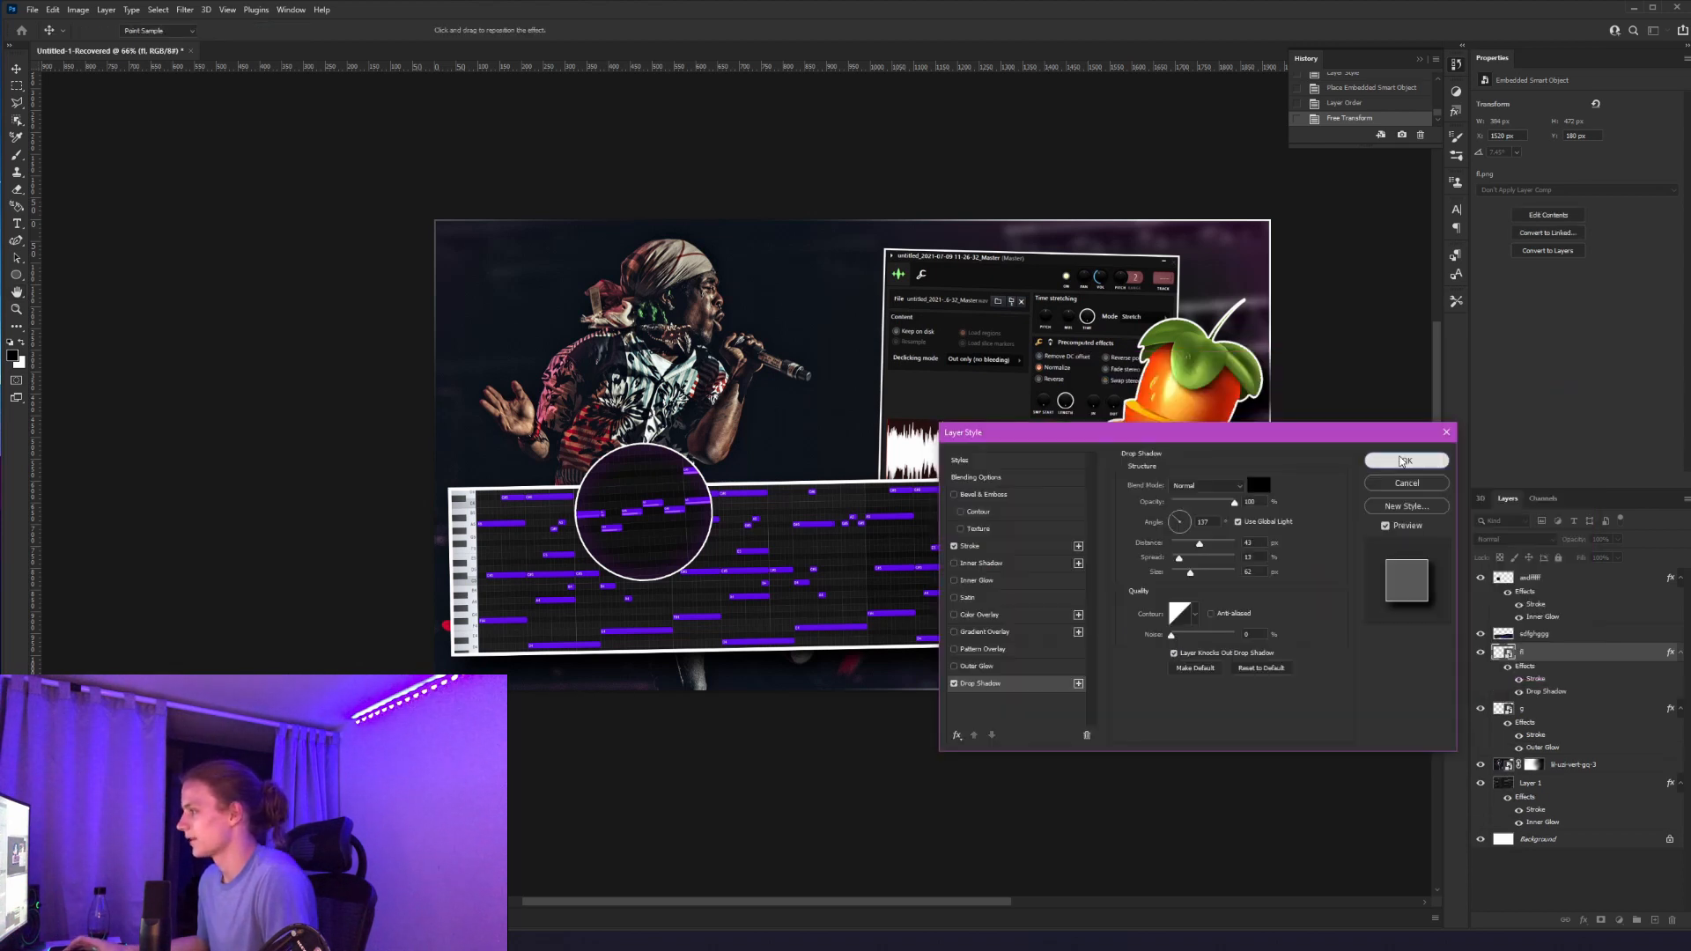
{"action": "key", "text": "Return"}
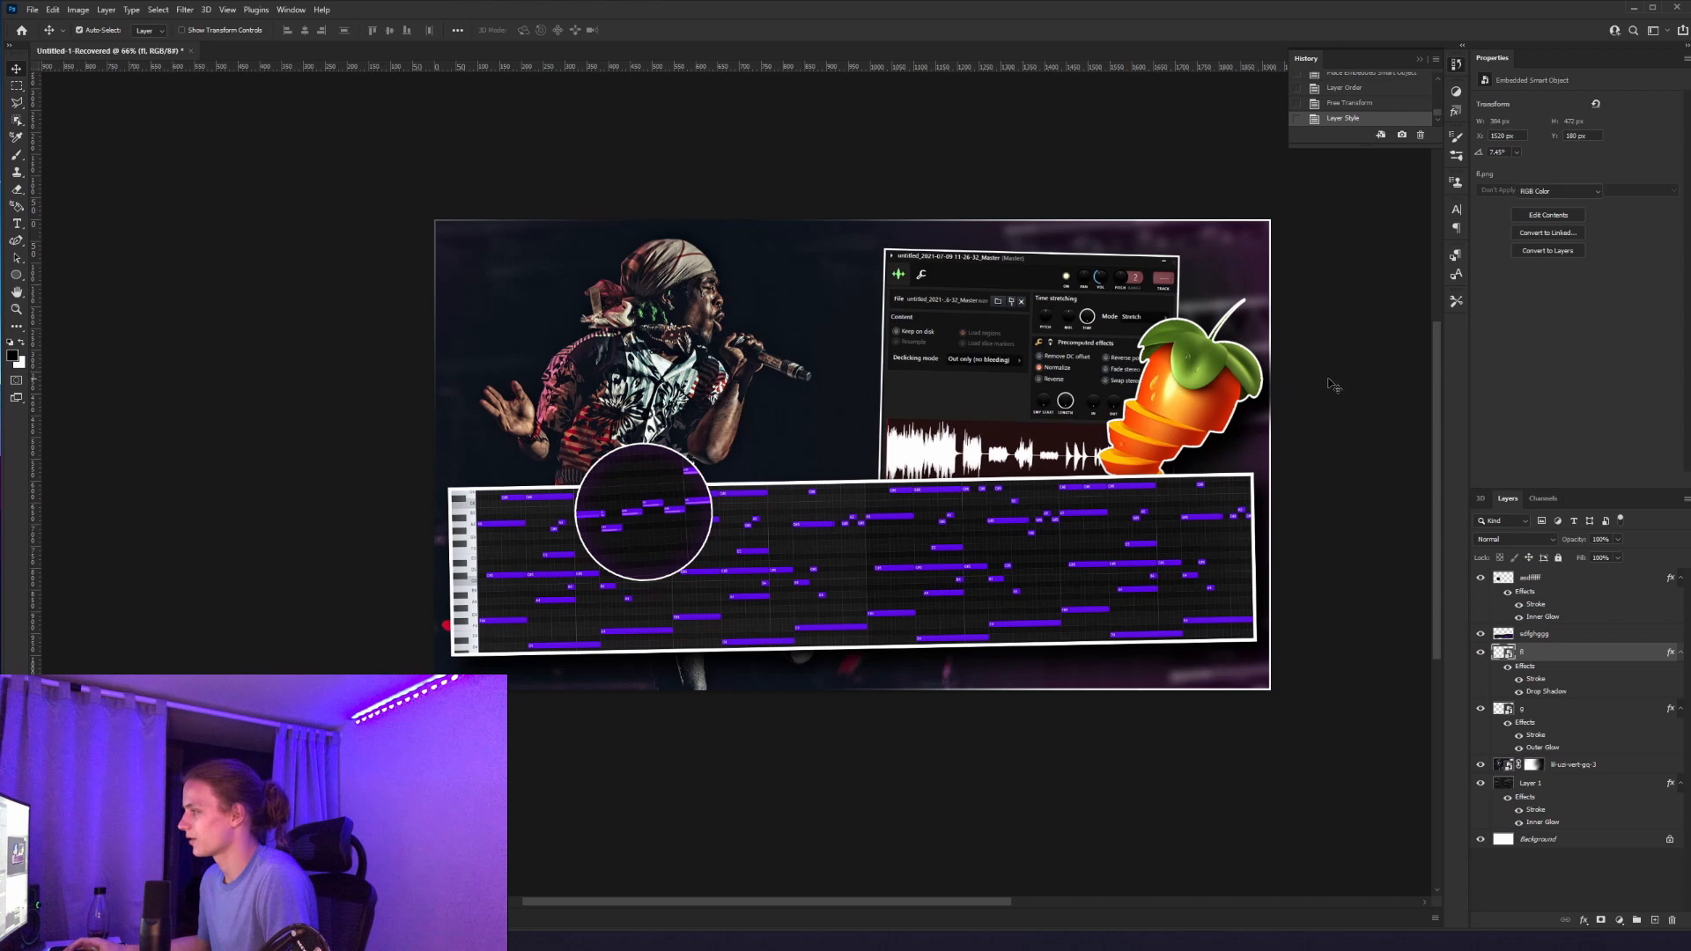
{"action": "left_click", "coordinate": [1339, 386]}
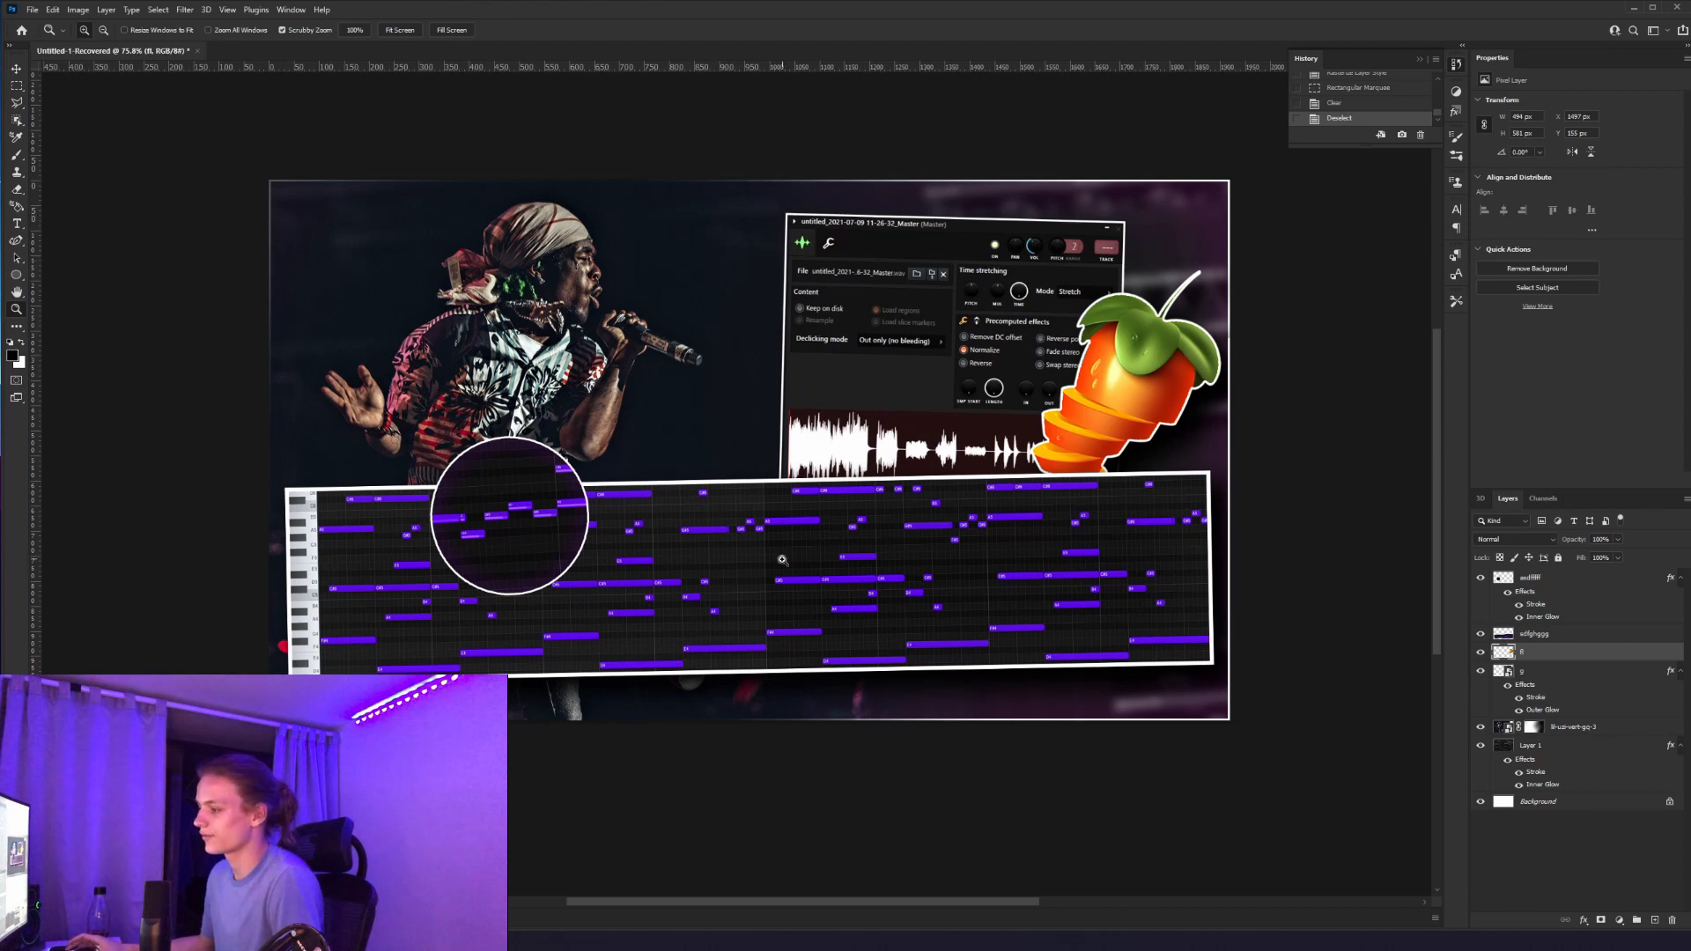
Step: Select the blurred background layer and hide the performer, both screenshots, the fruit and the circular cutout
{"action": "left_click", "coordinate": [1579, 751]}
{"action": "left_click", "coordinate": [1480, 727]}
{"action": "left_click", "coordinate": [1479, 672]}
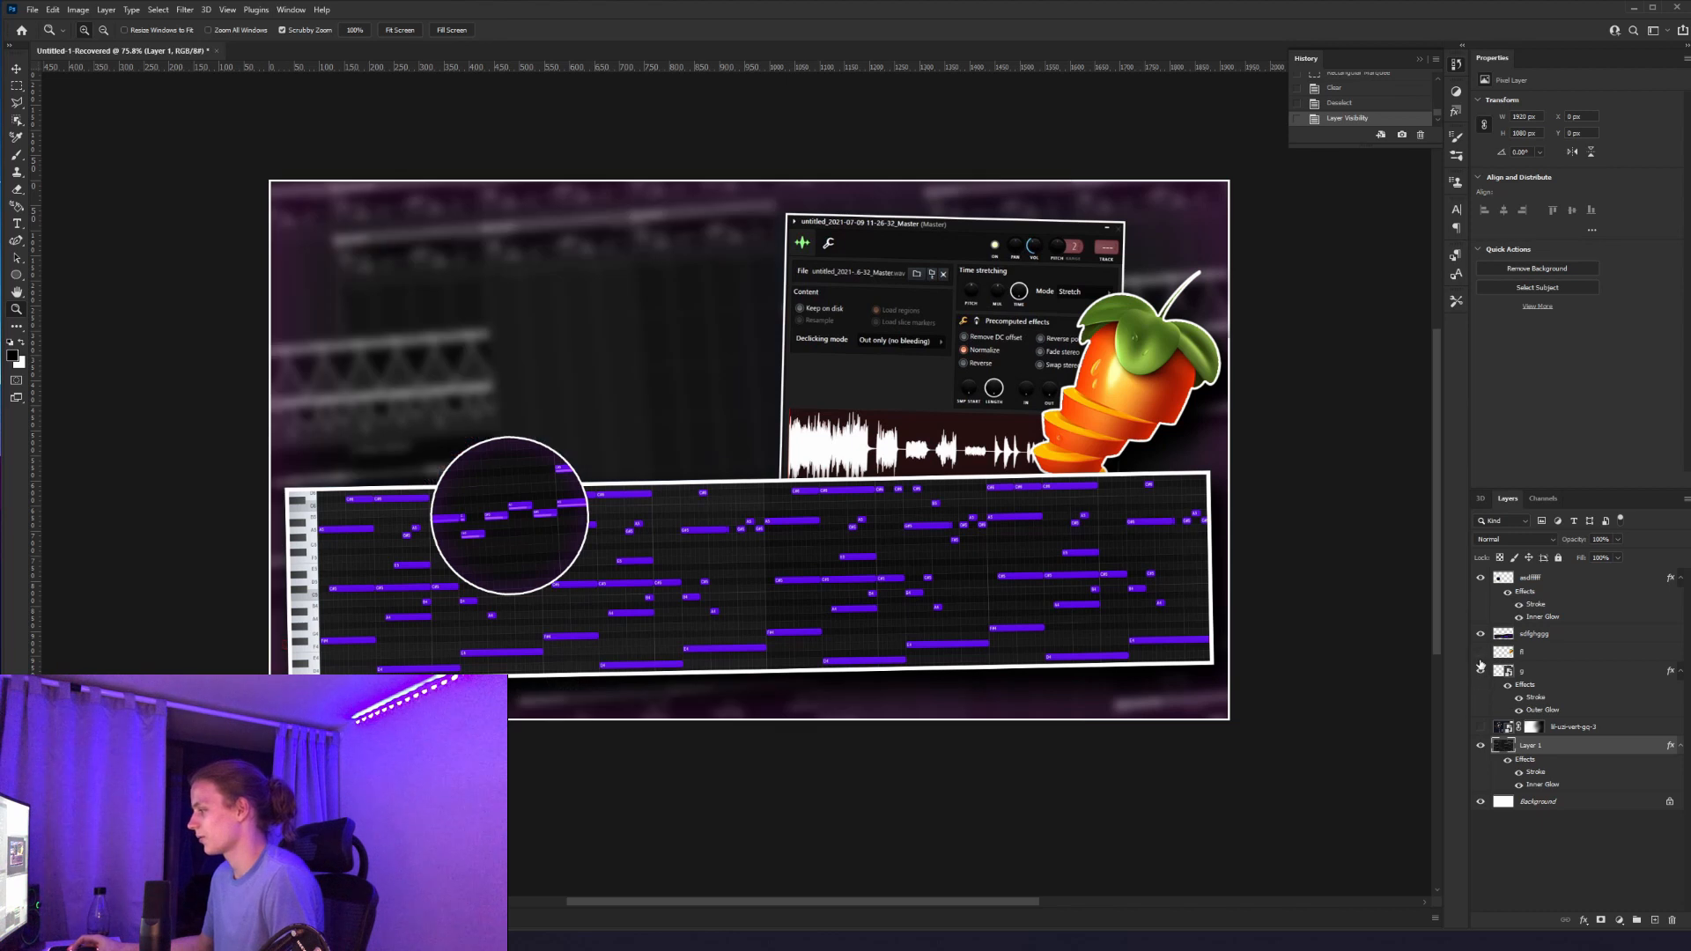
{"action": "left_click", "coordinate": [1480, 652]}
{"action": "left_click", "coordinate": [1480, 634]}
{"action": "left_click", "coordinate": [1480, 577]}
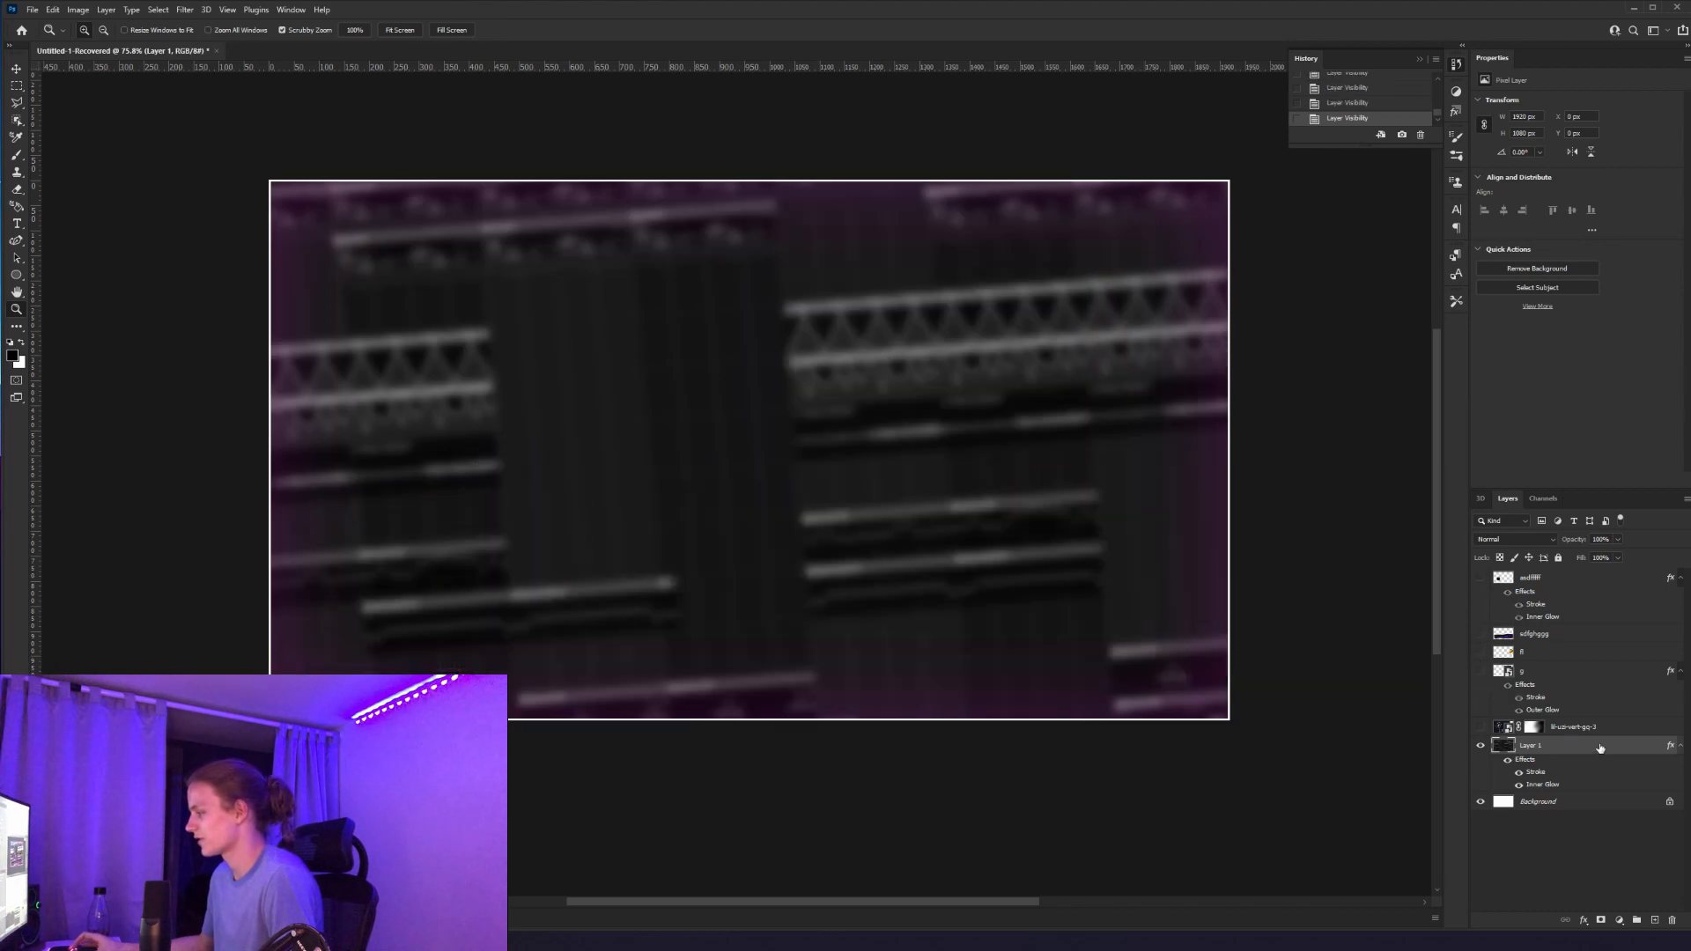
Step: Create a new layer above the blurred background and add the text LIL UZI in 12 pt Akira Expanded Super Bold
{"action": "left_click", "coordinate": [1654, 920]}
{"action": "left_click", "coordinate": [18, 223]}
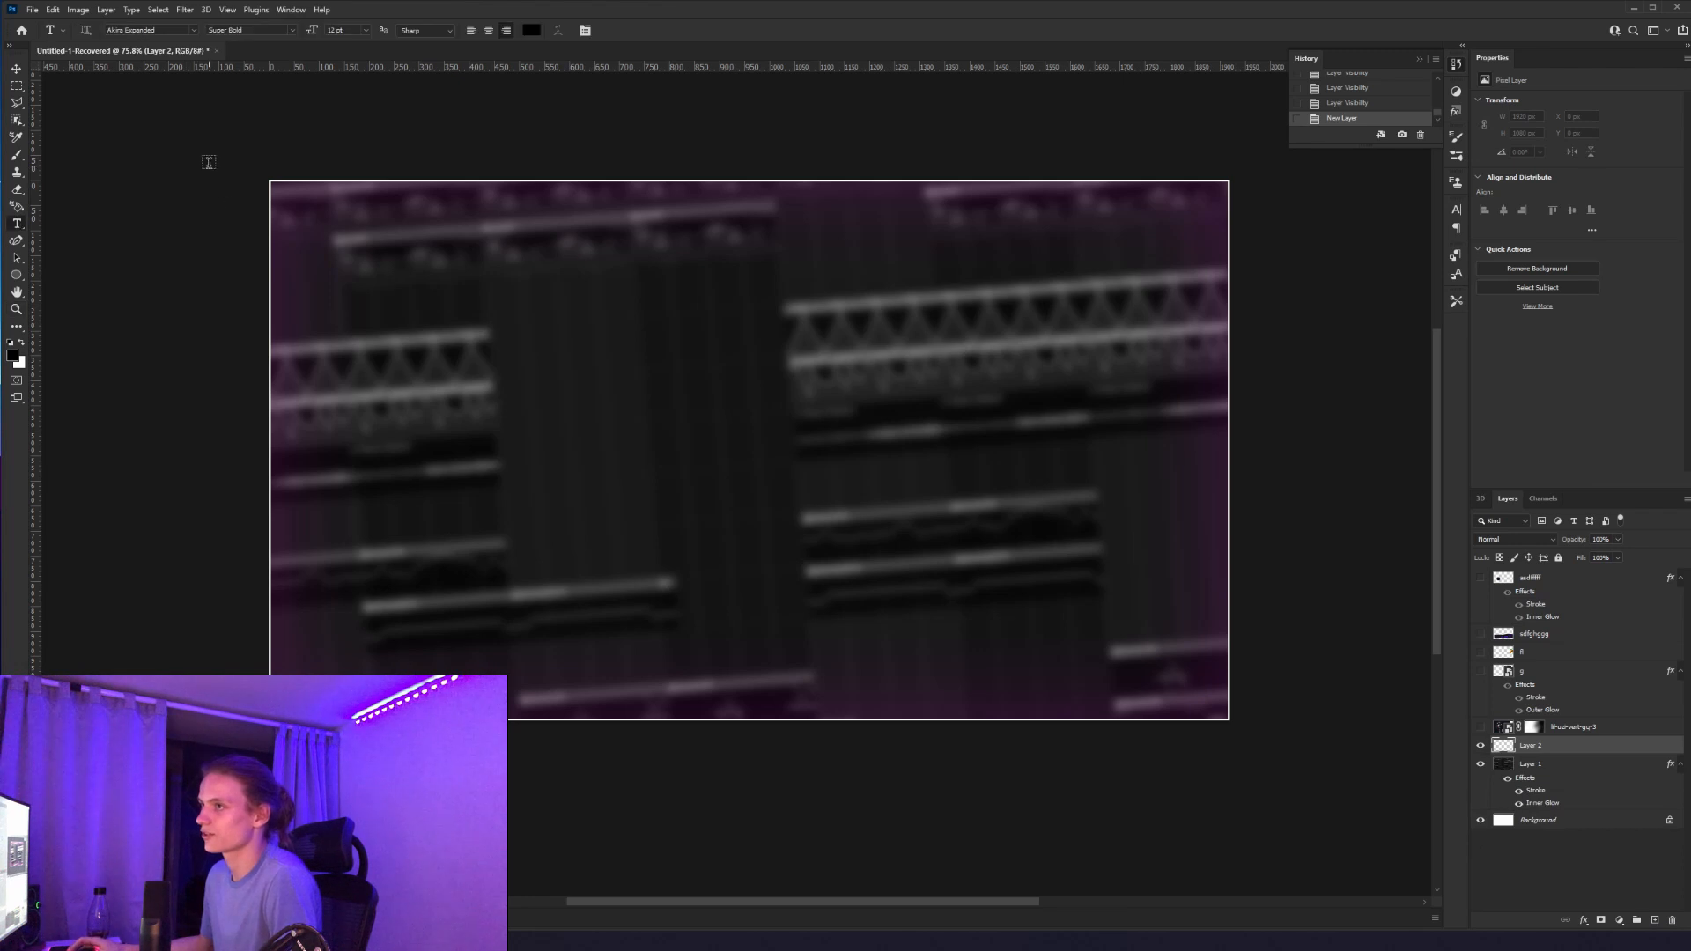
{"action": "left_click", "coordinate": [545, 351]}
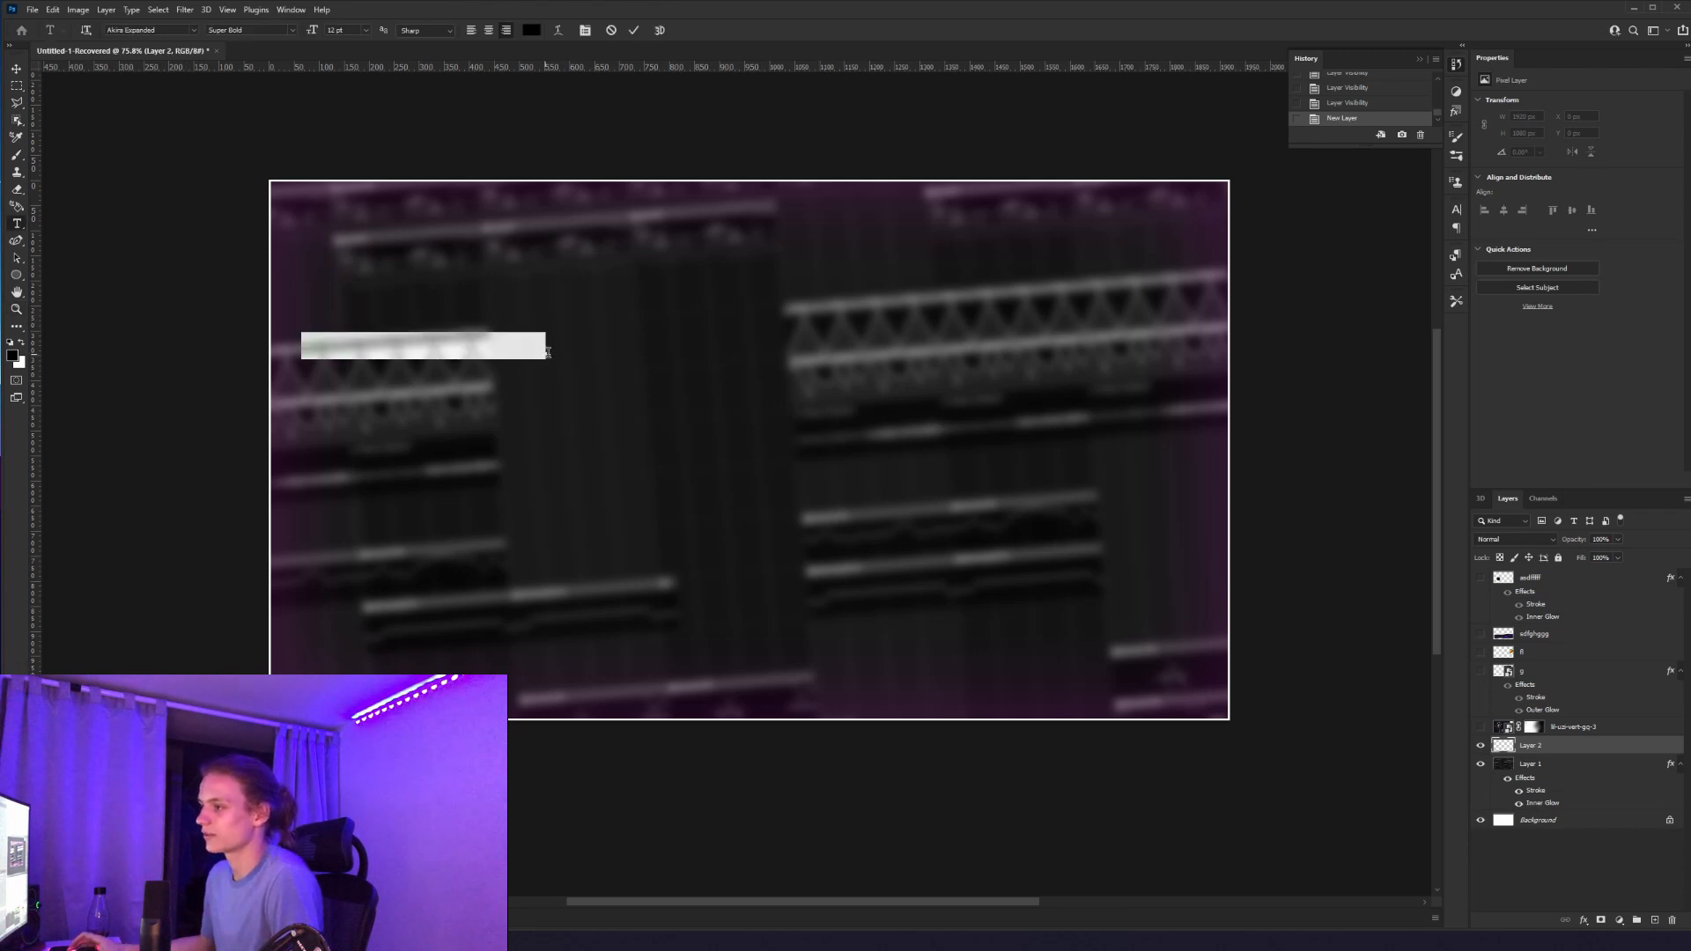
{"action": "key", "text": "BackSpace"}
{"action": "type", "text": "LIL UZI"}
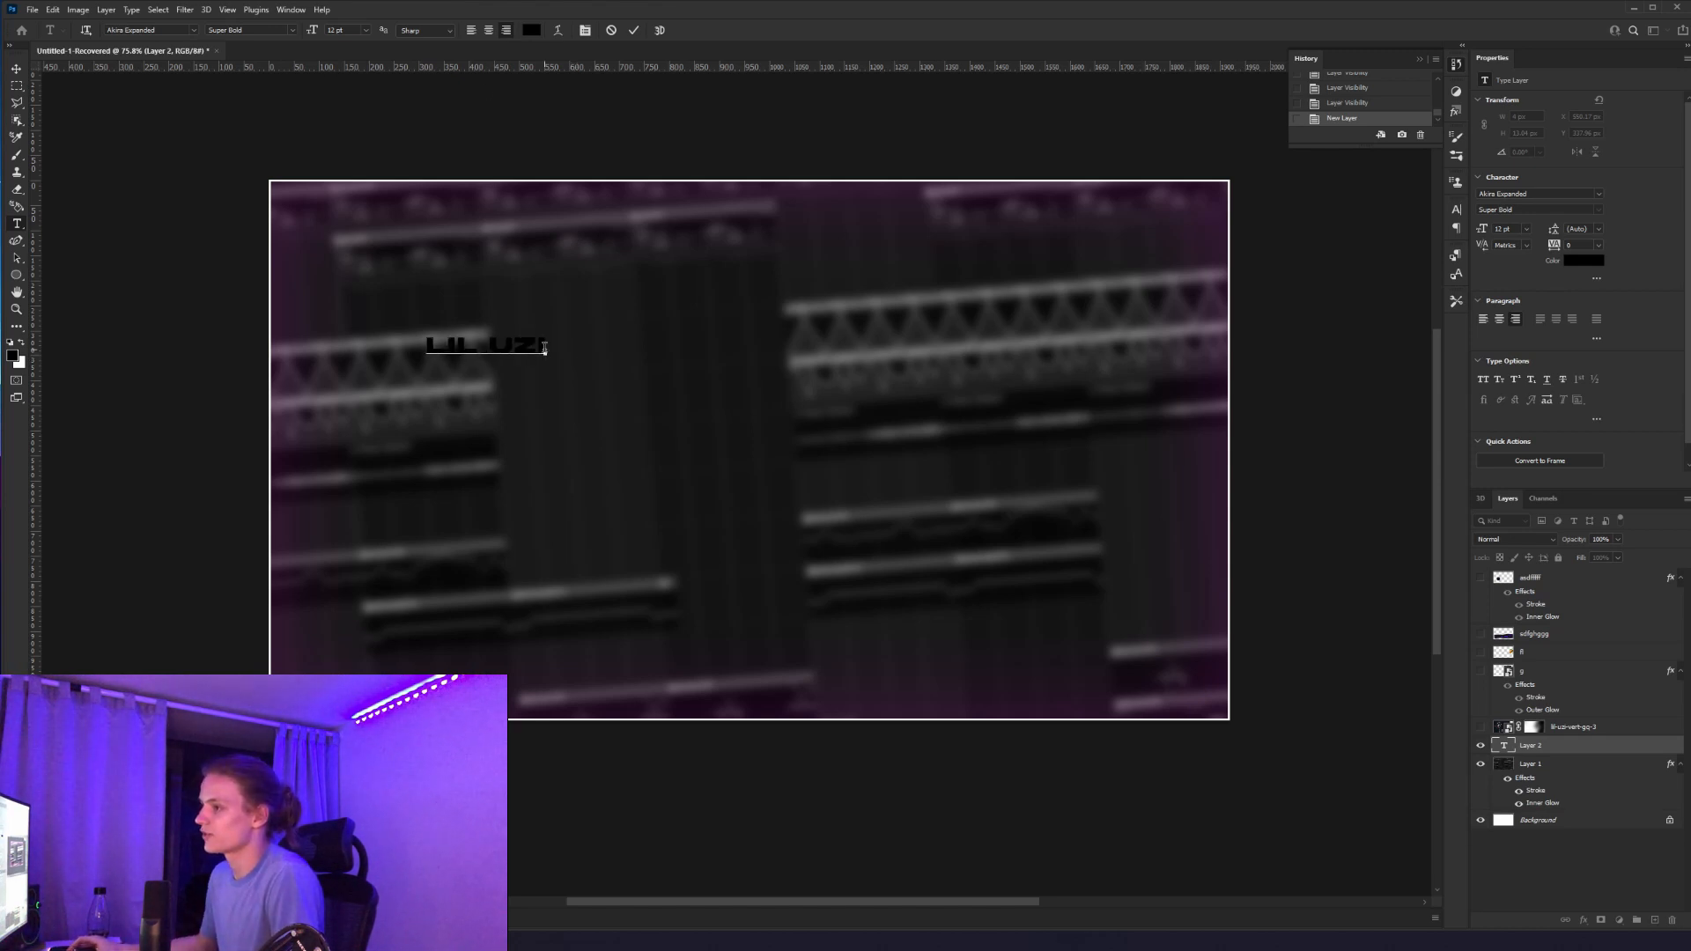
Step: Select the whole LIL UZI text and change its colour to white
{"action": "left_click_drag", "start_coordinate": [546, 344], "coordinate": [408, 321]}
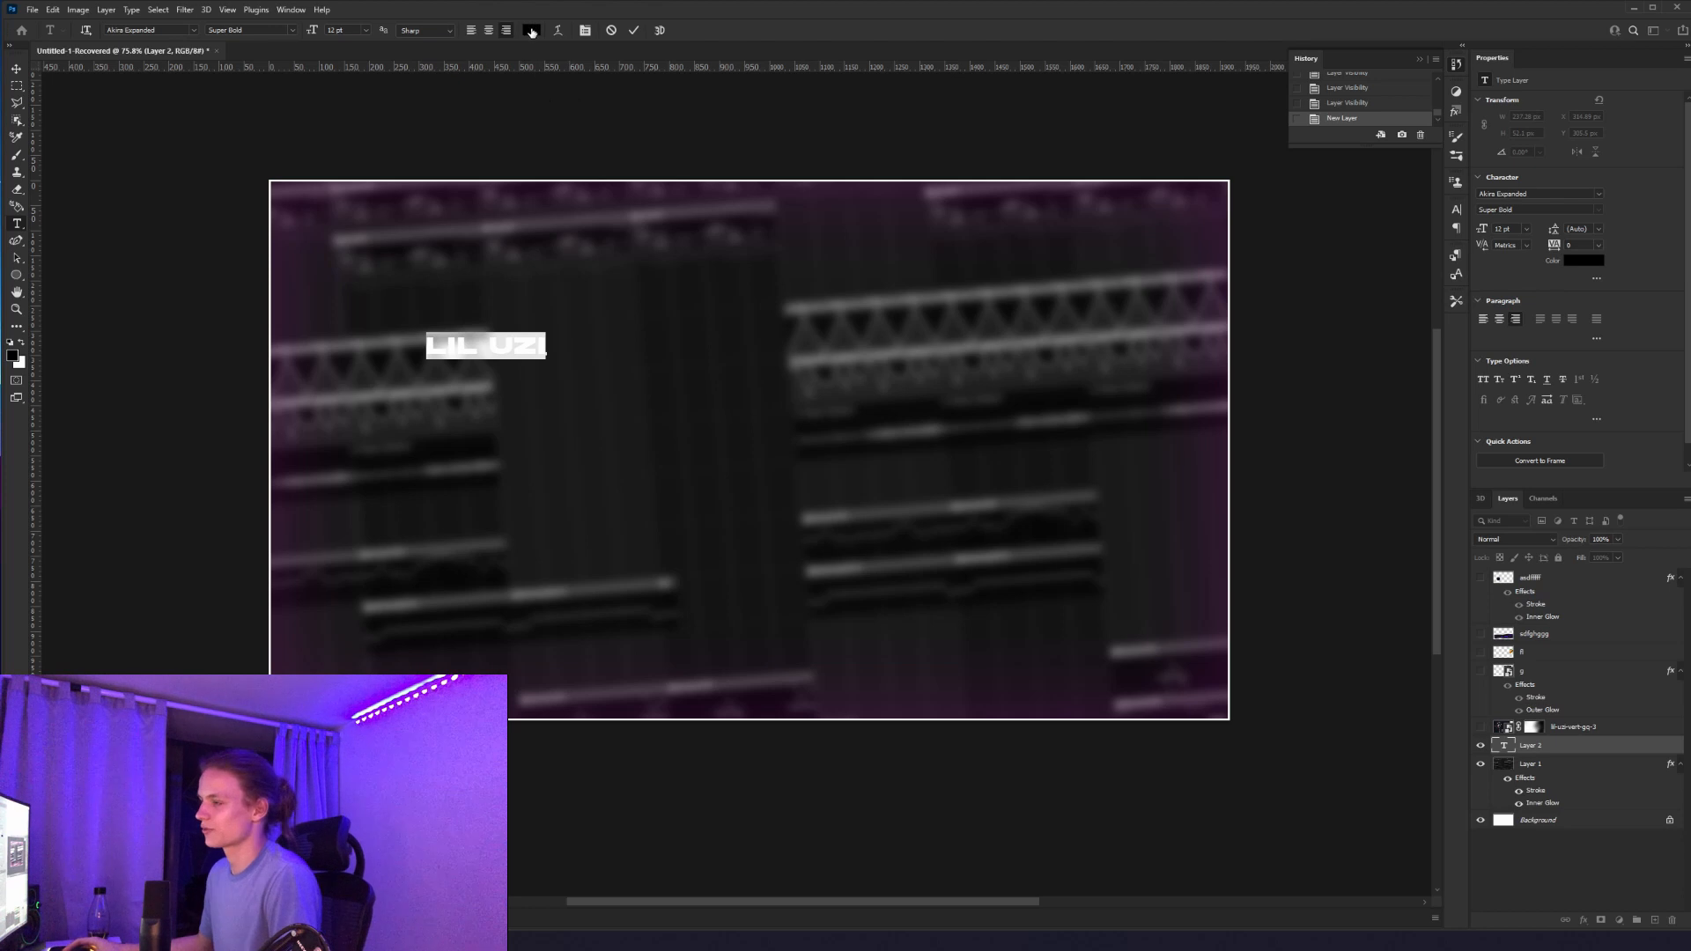
{"action": "left_click", "coordinate": [531, 32]}
{"action": "left_click_drag", "start_coordinate": [703, 371], "coordinate": [610, 308]}
{"action": "left_click", "coordinate": [913, 304]}
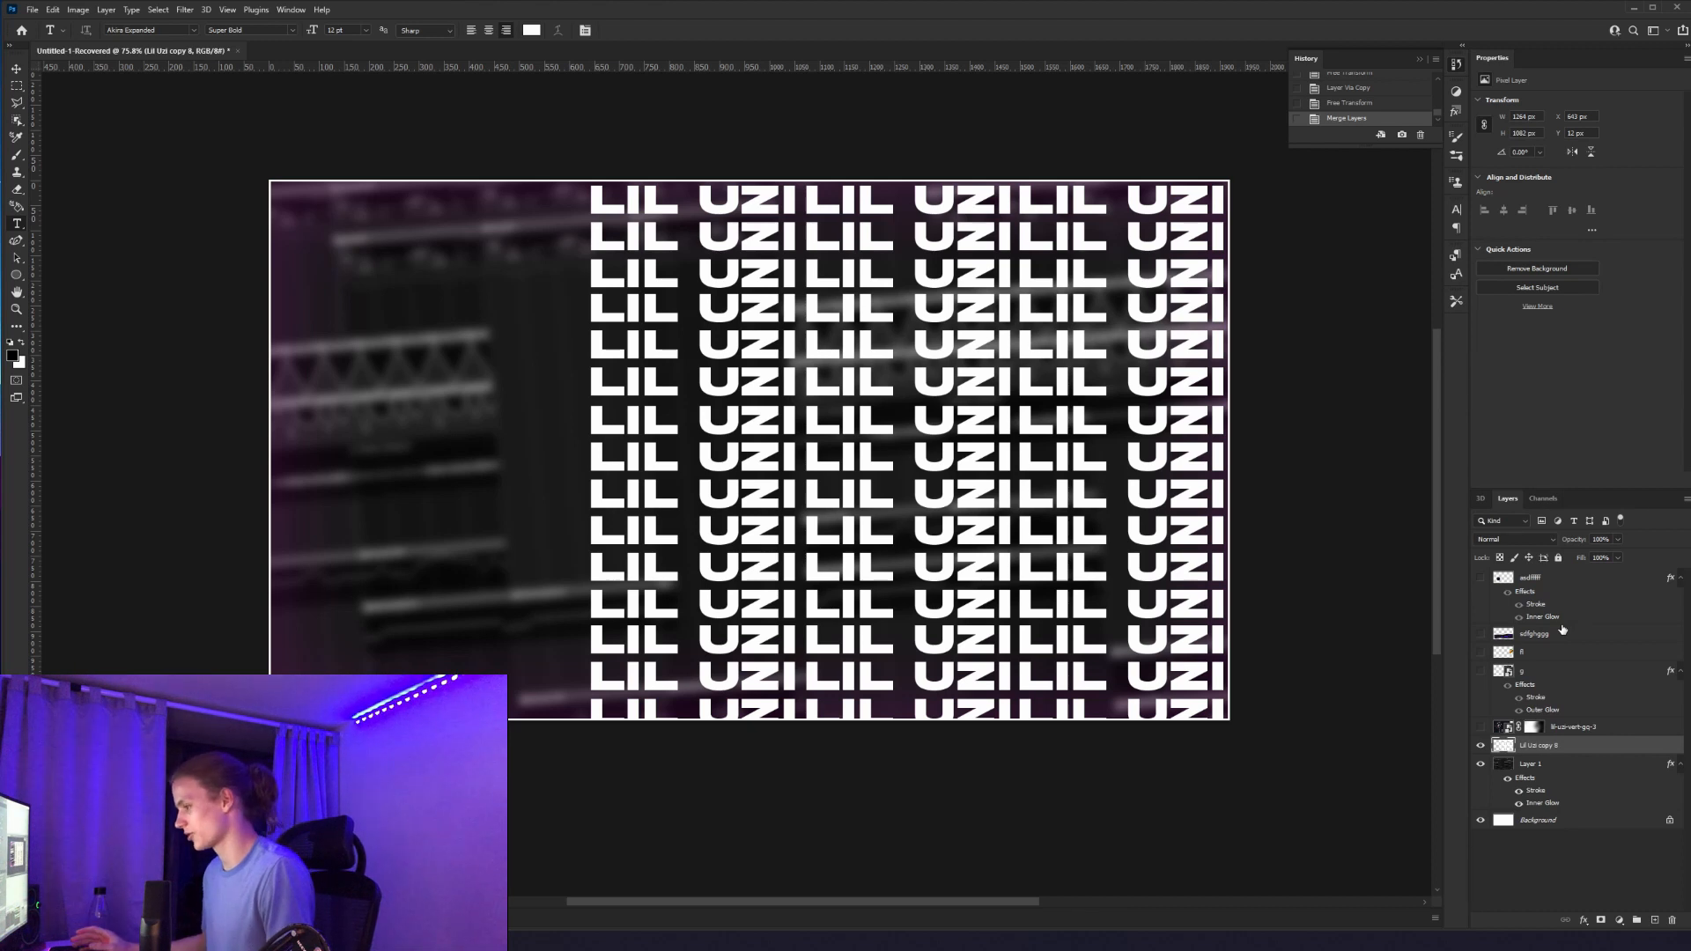
Step: Rotate the merged LIL UZI text pattern slightly clockwise, enlarge it a little and reposition it to overrun the canvas edges
{"action": "left_click_drag", "start_coordinate": [920, 169], "coordinate": [917, 163]}
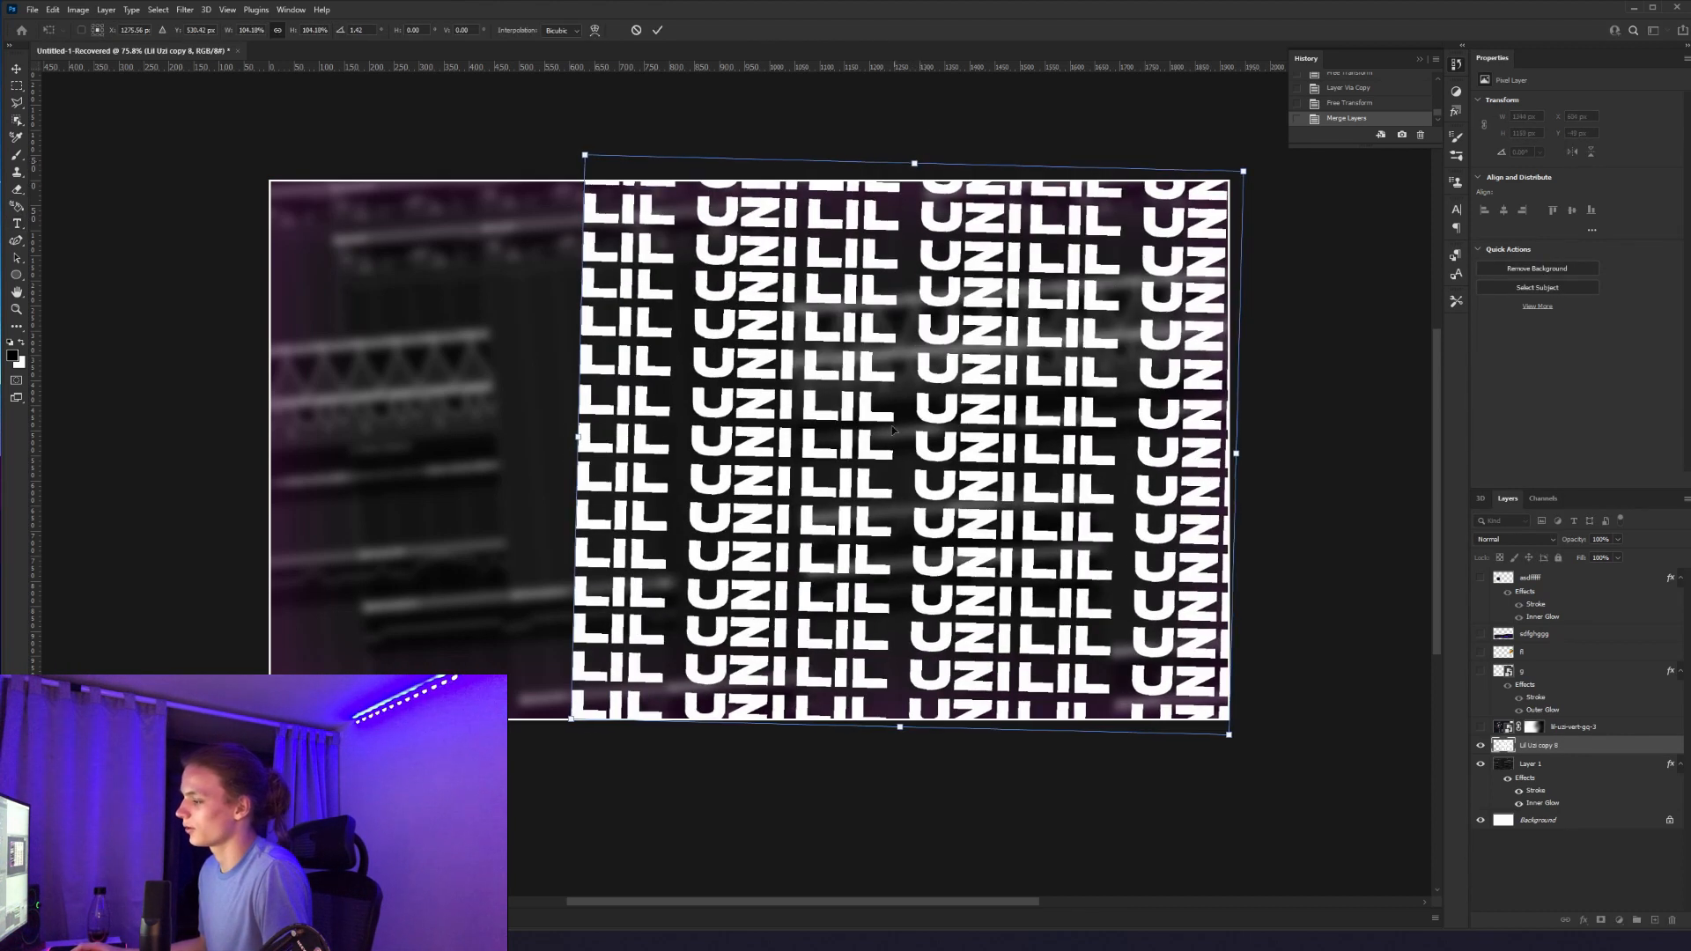
{"action": "left_click_drag", "start_coordinate": [904, 731], "coordinate": [909, 733]}
{"action": "left_click_drag", "start_coordinate": [973, 650], "coordinate": [976, 640]}
{"action": "key", "text": "Return"}
{"action": "key", "text": "t"}
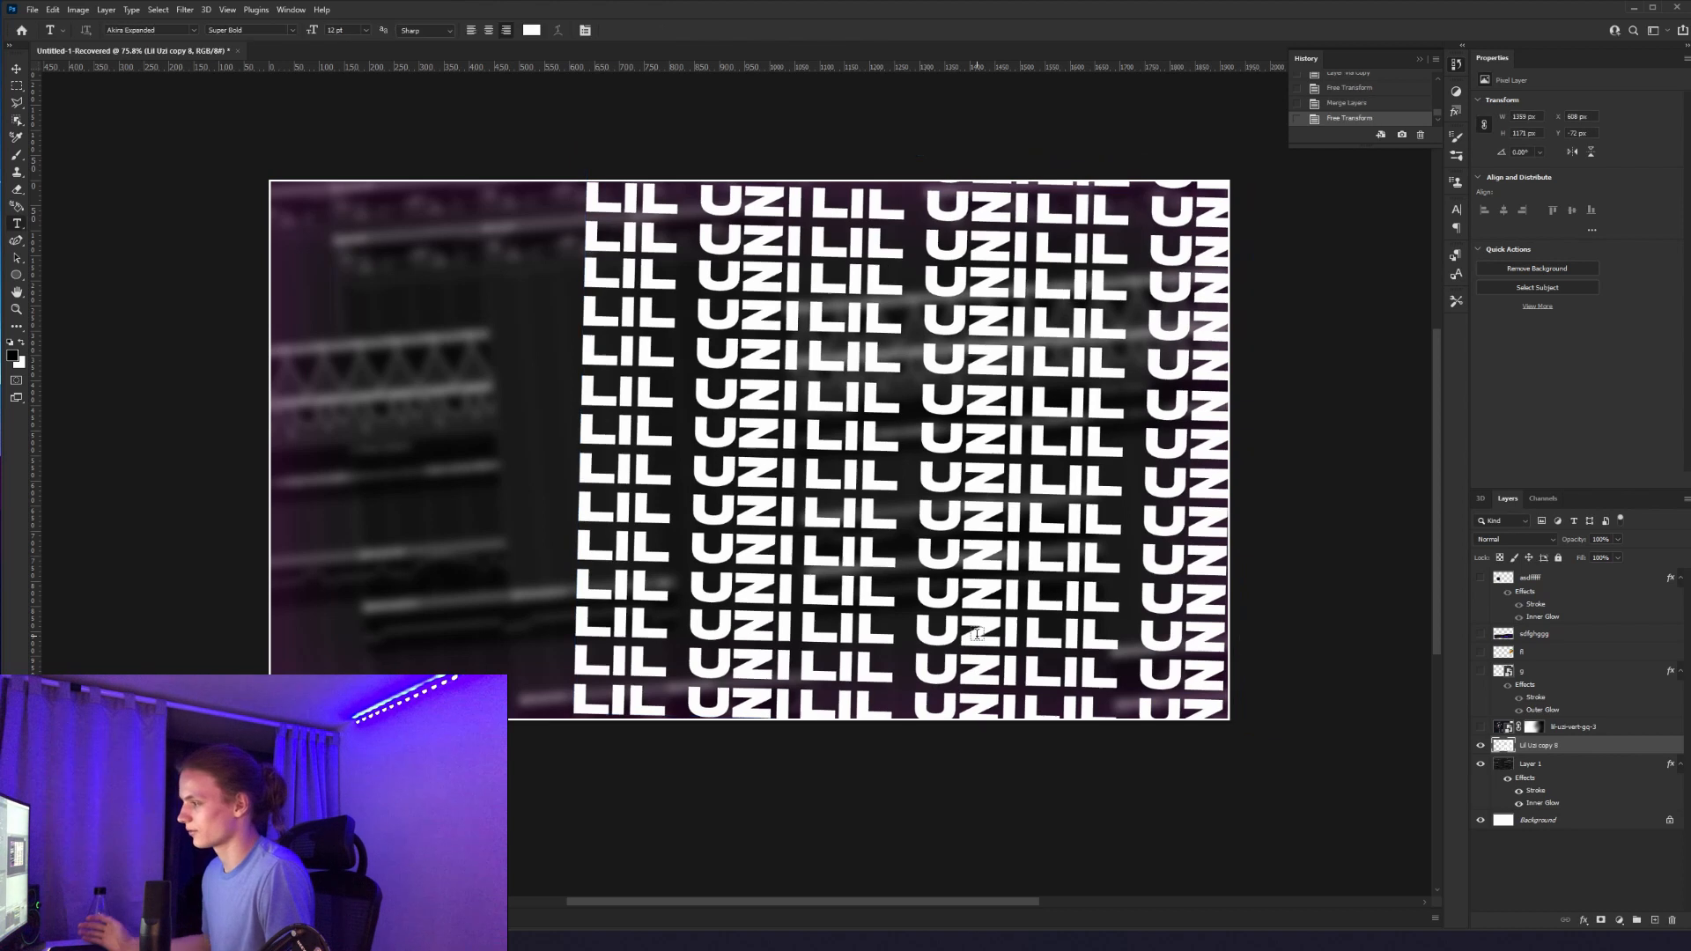
Step: Set the LIL UZI text pattern's blend mode to Overlay and show the performer layer again
{"action": "left_click", "coordinate": [1501, 542]}
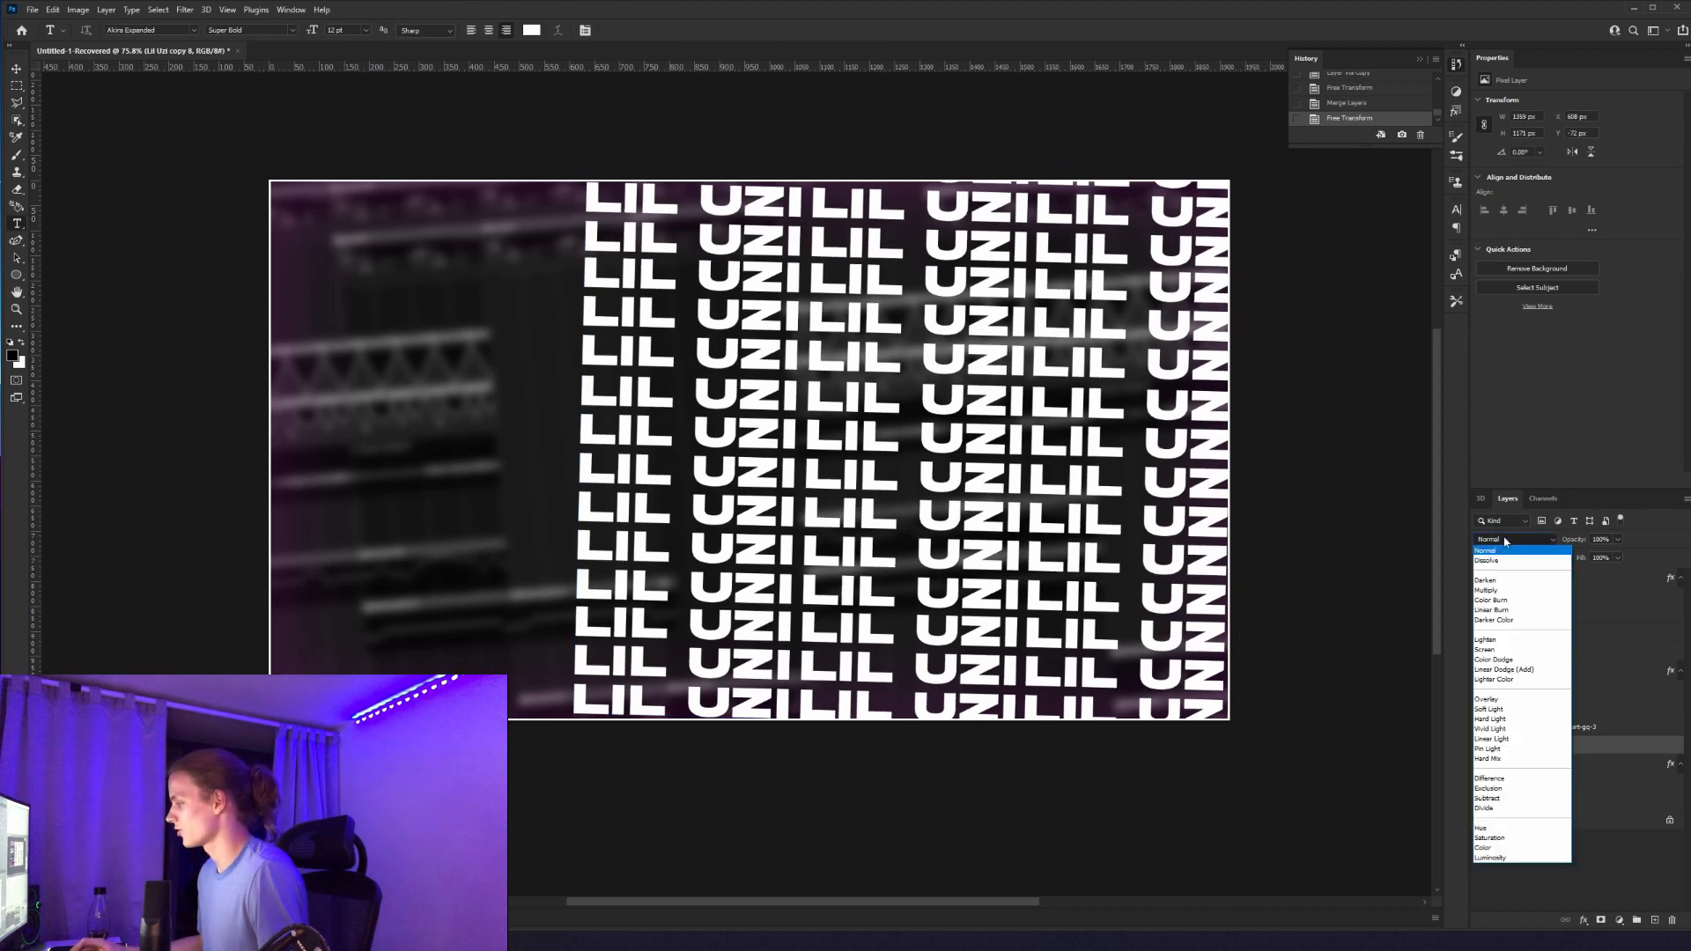
{"action": "left_click", "coordinate": [1495, 699]}
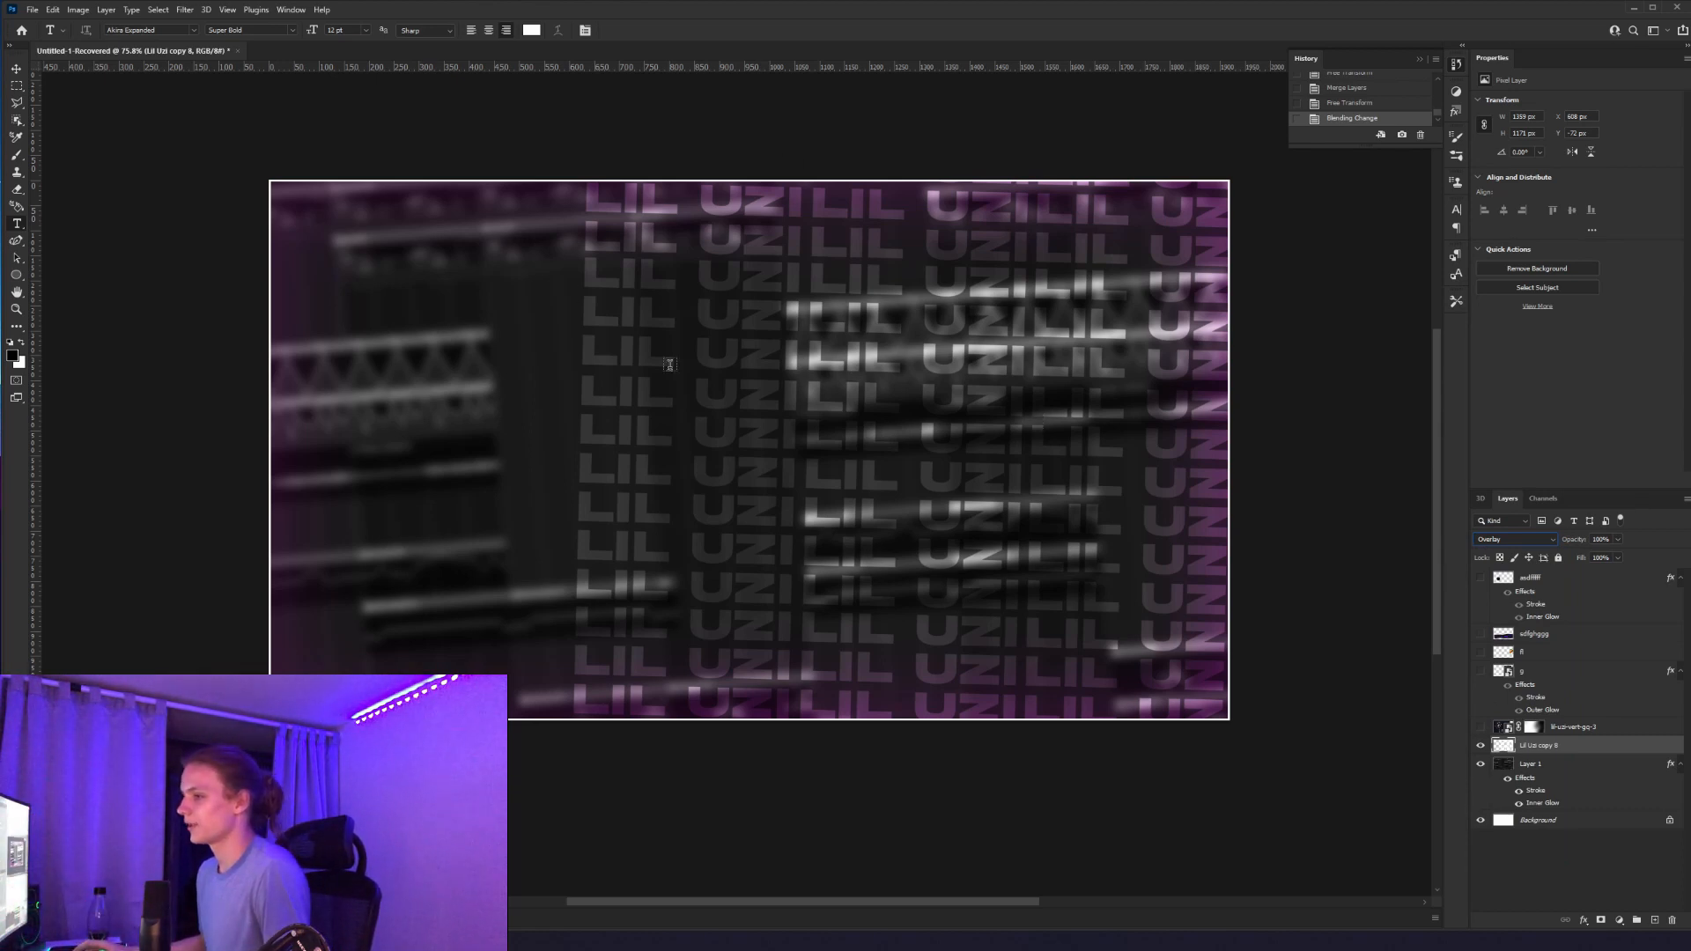
{"action": "left_click", "coordinate": [1481, 727]}
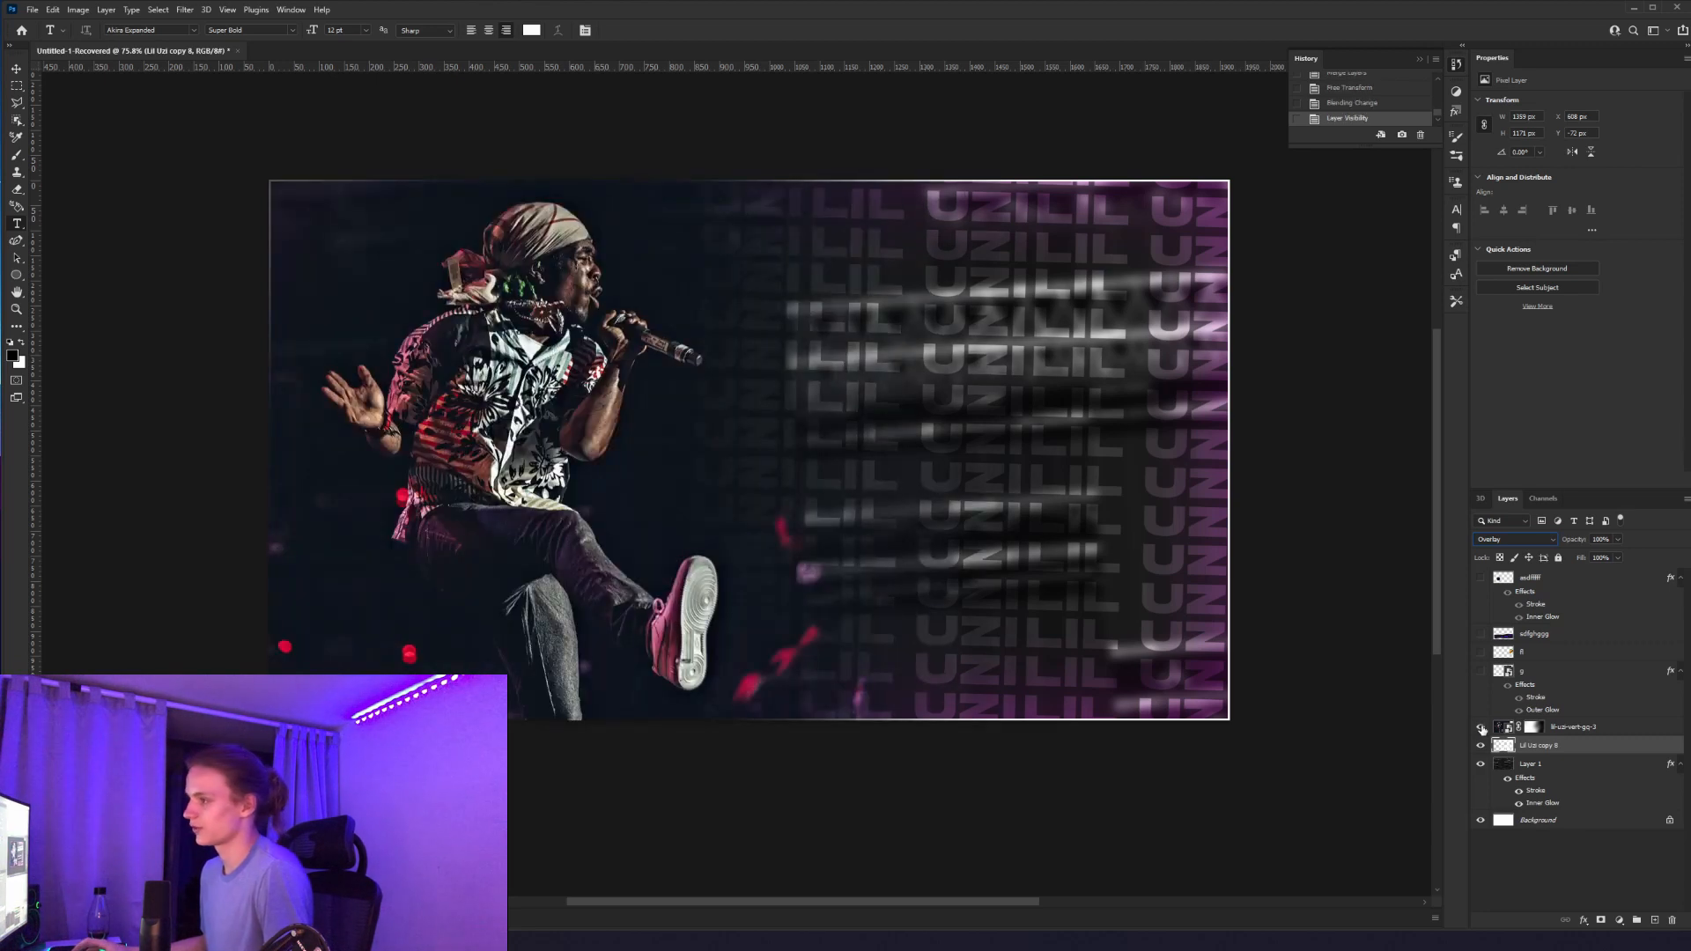